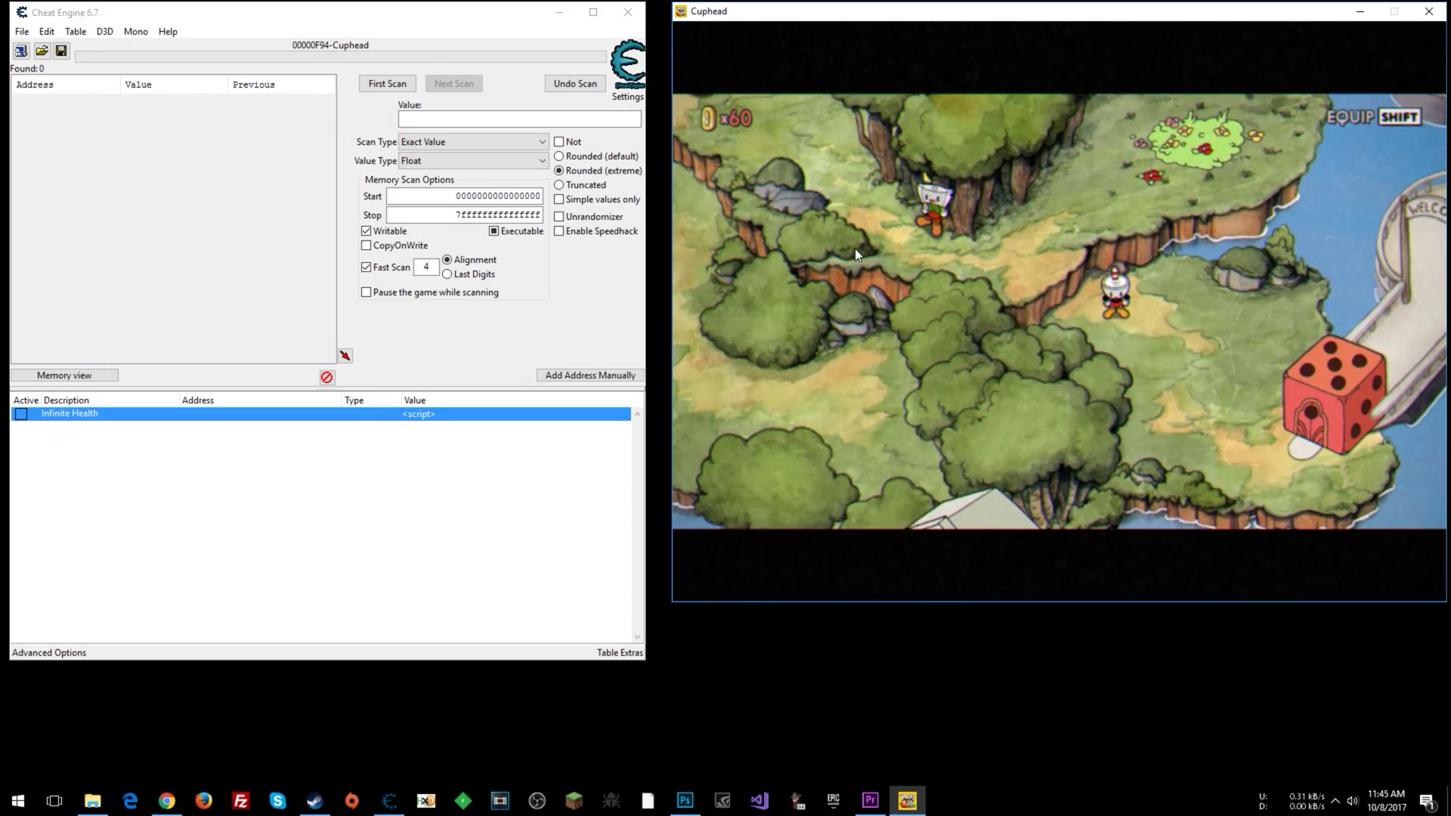
Switch to the Cuphead game and walk the character around the clearing beside the red dice house.
click(401, 459)
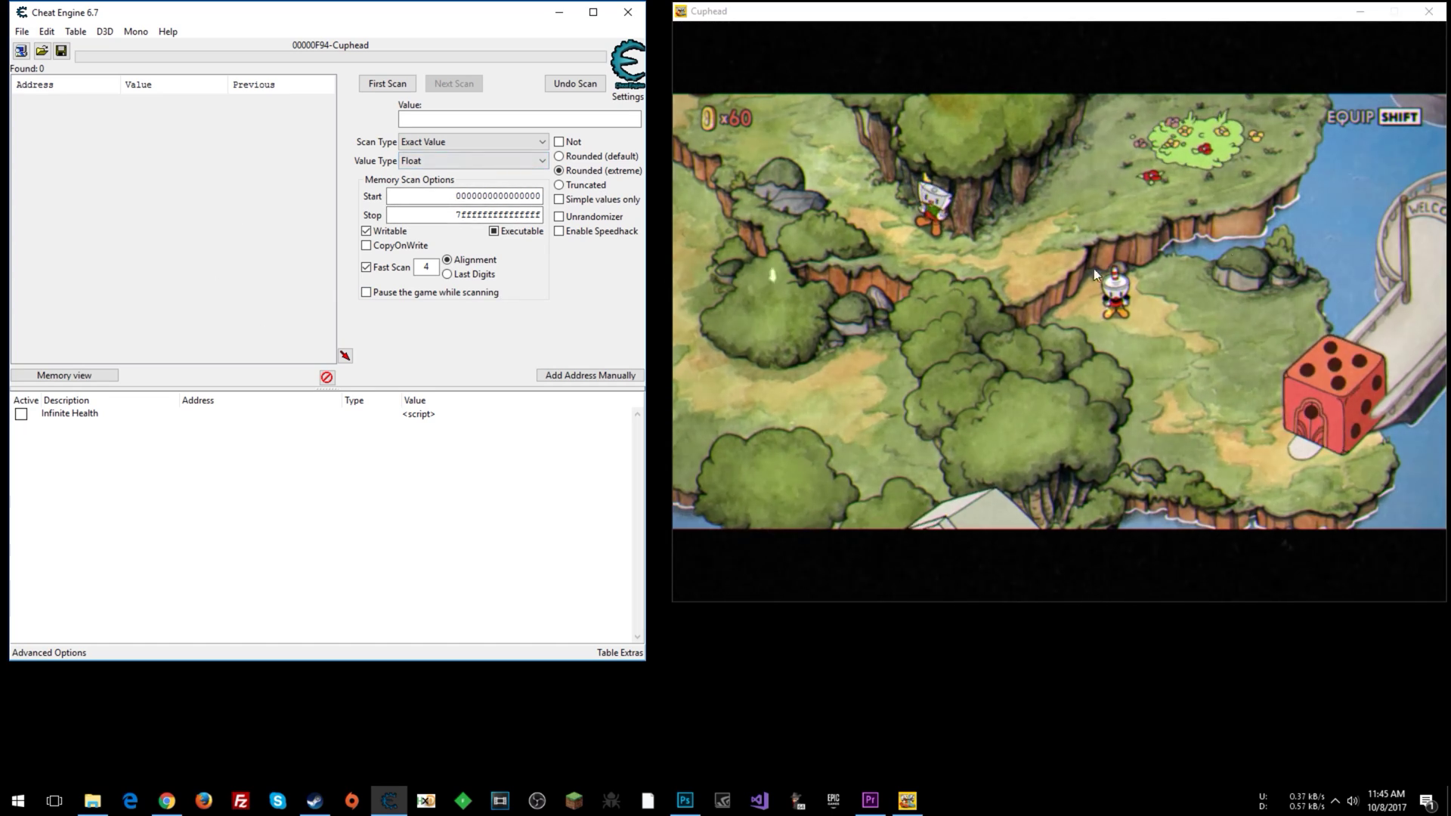
click(1208, 188)
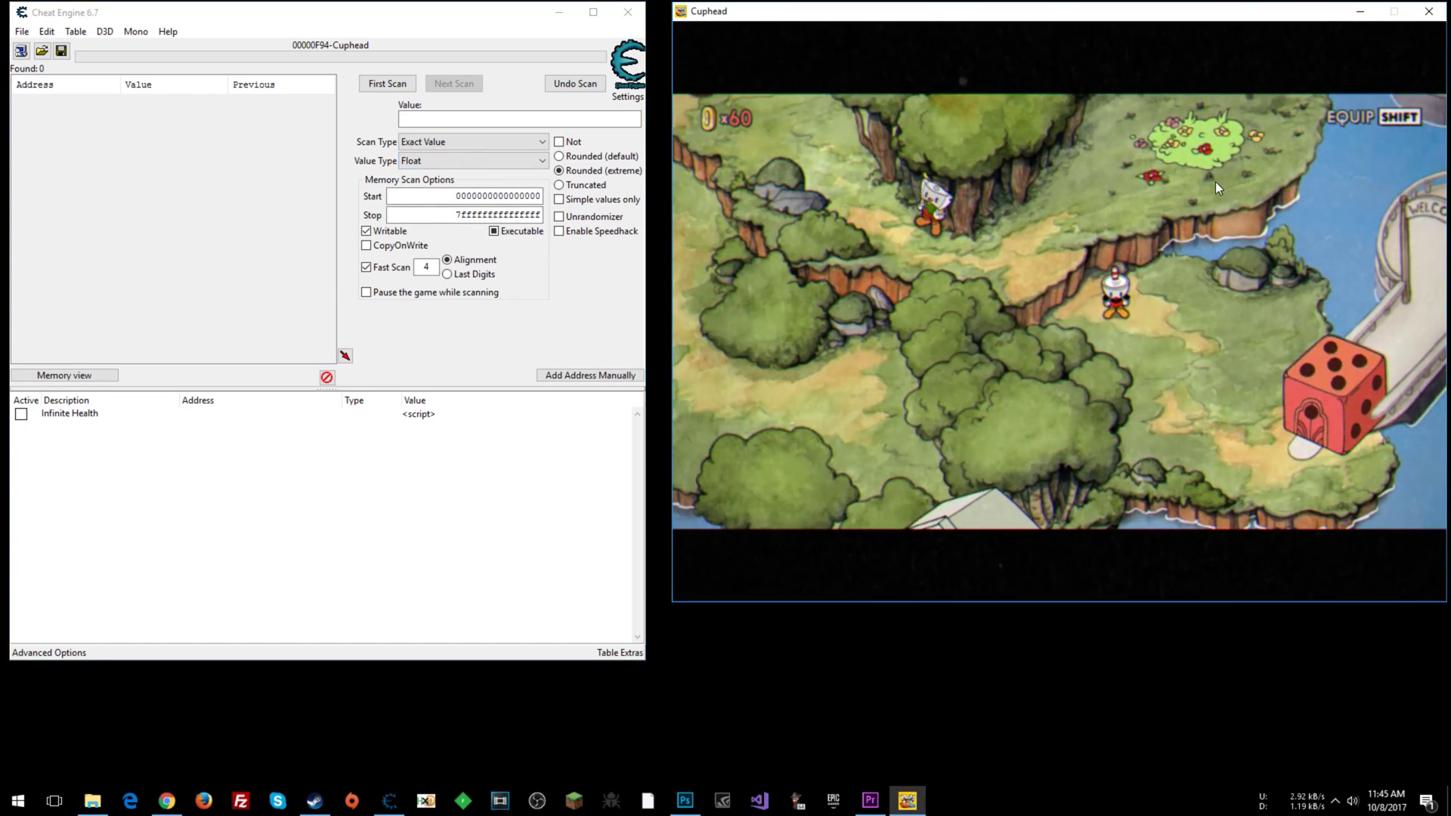
key(Down)
key(Down)
key(Up)
key(Down)
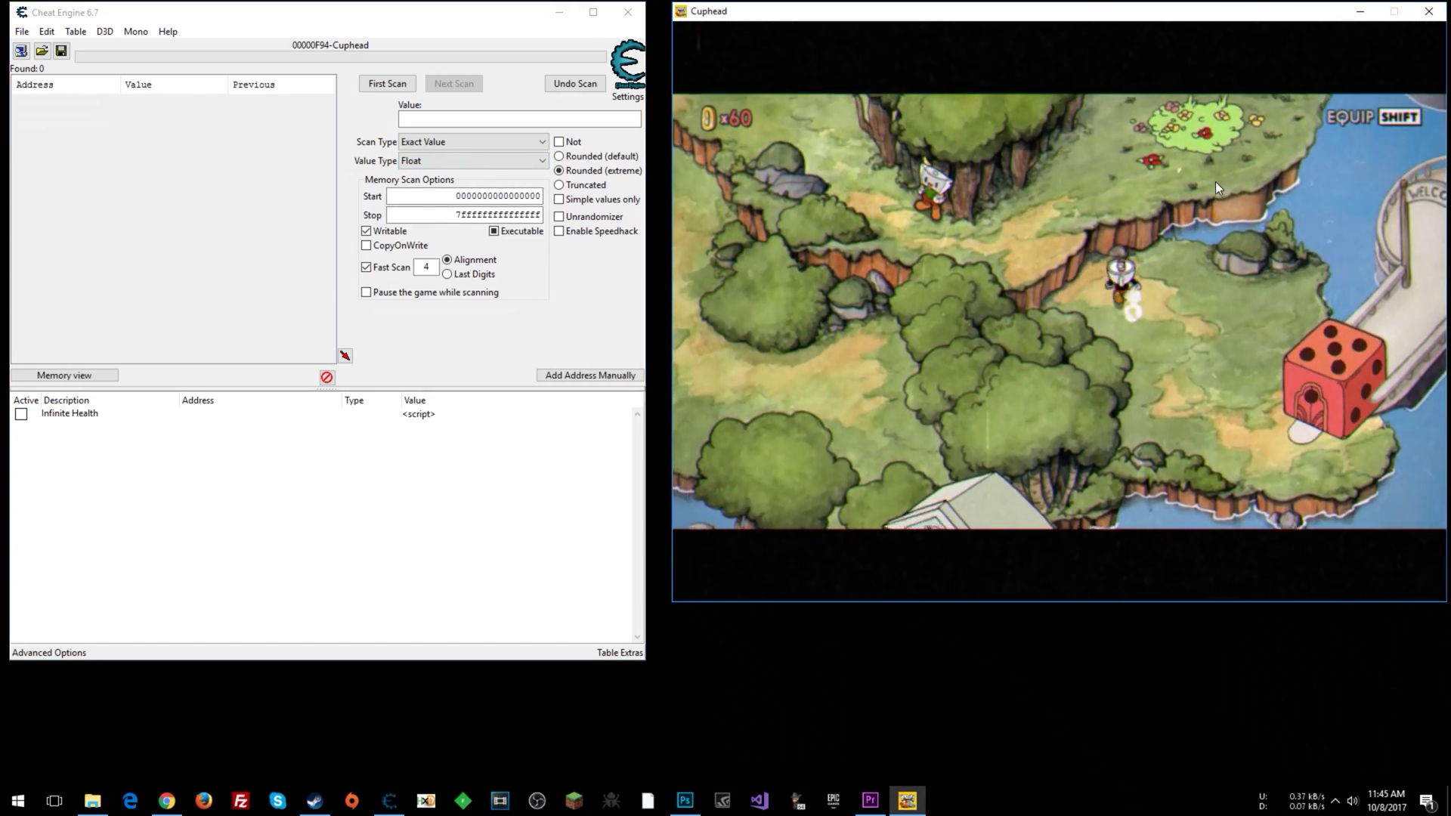
key(Right)
key(Right)
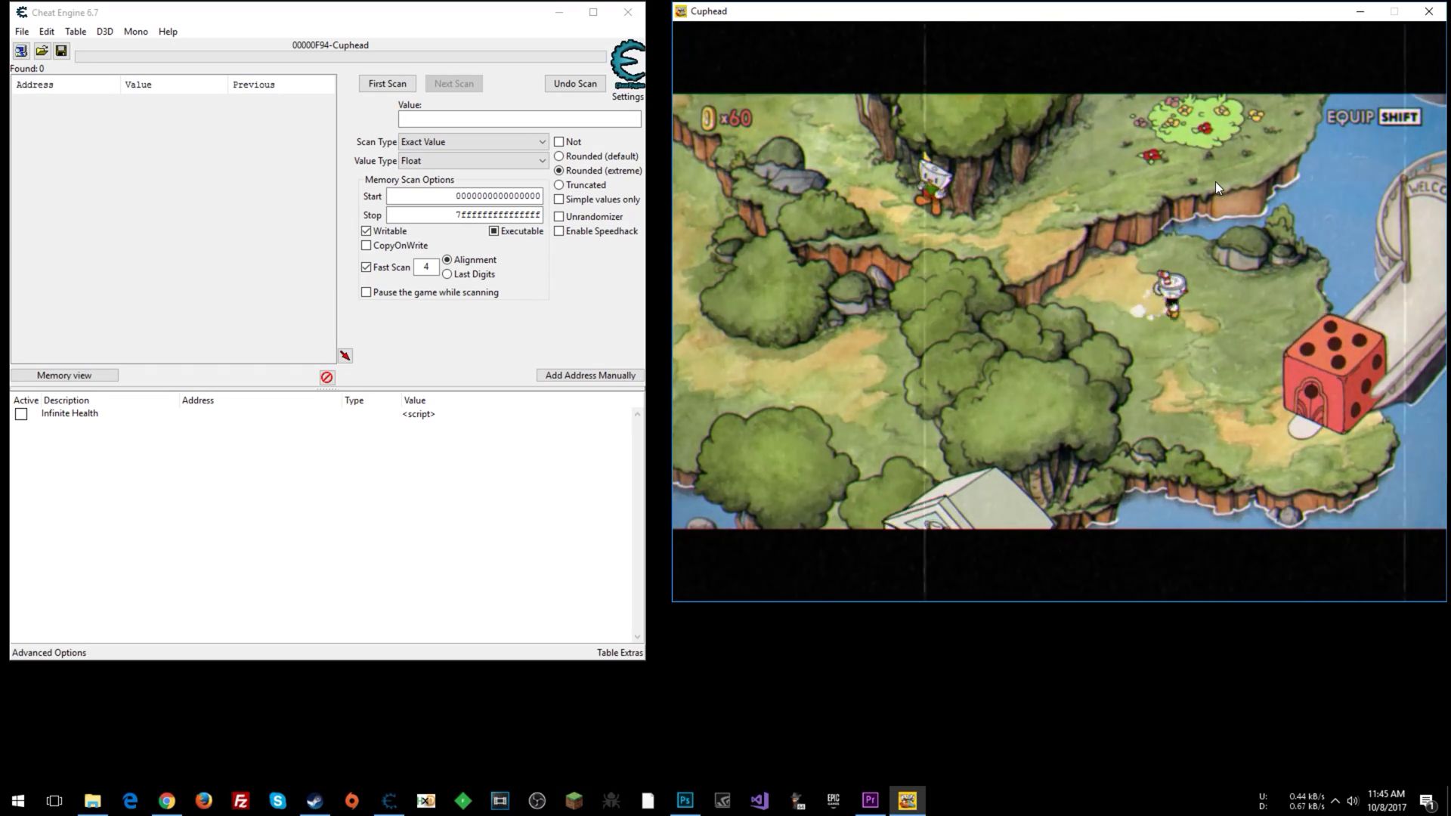
key(Right)
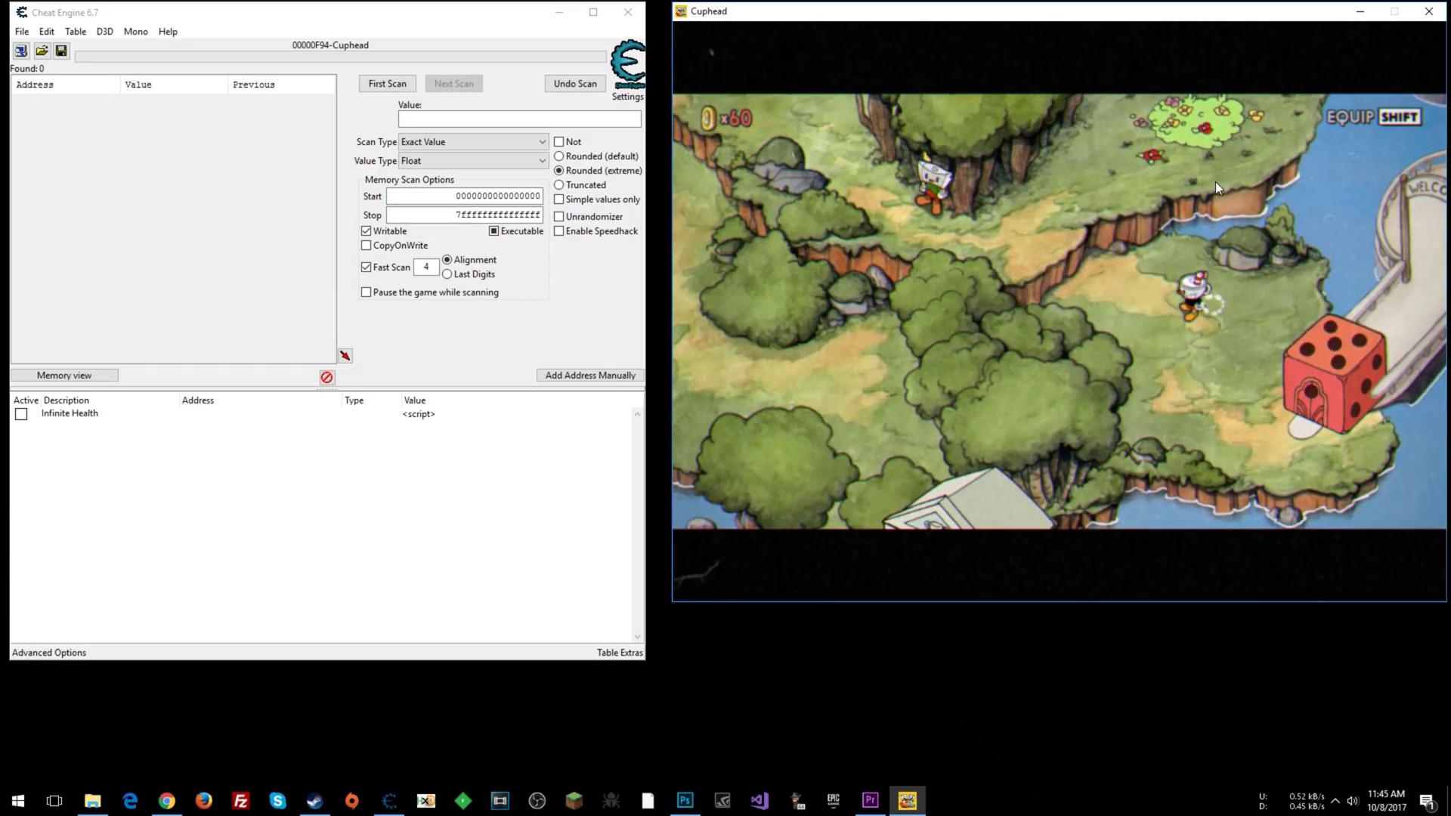
key(Down)
key(Left)
key(Up)
key(Down)
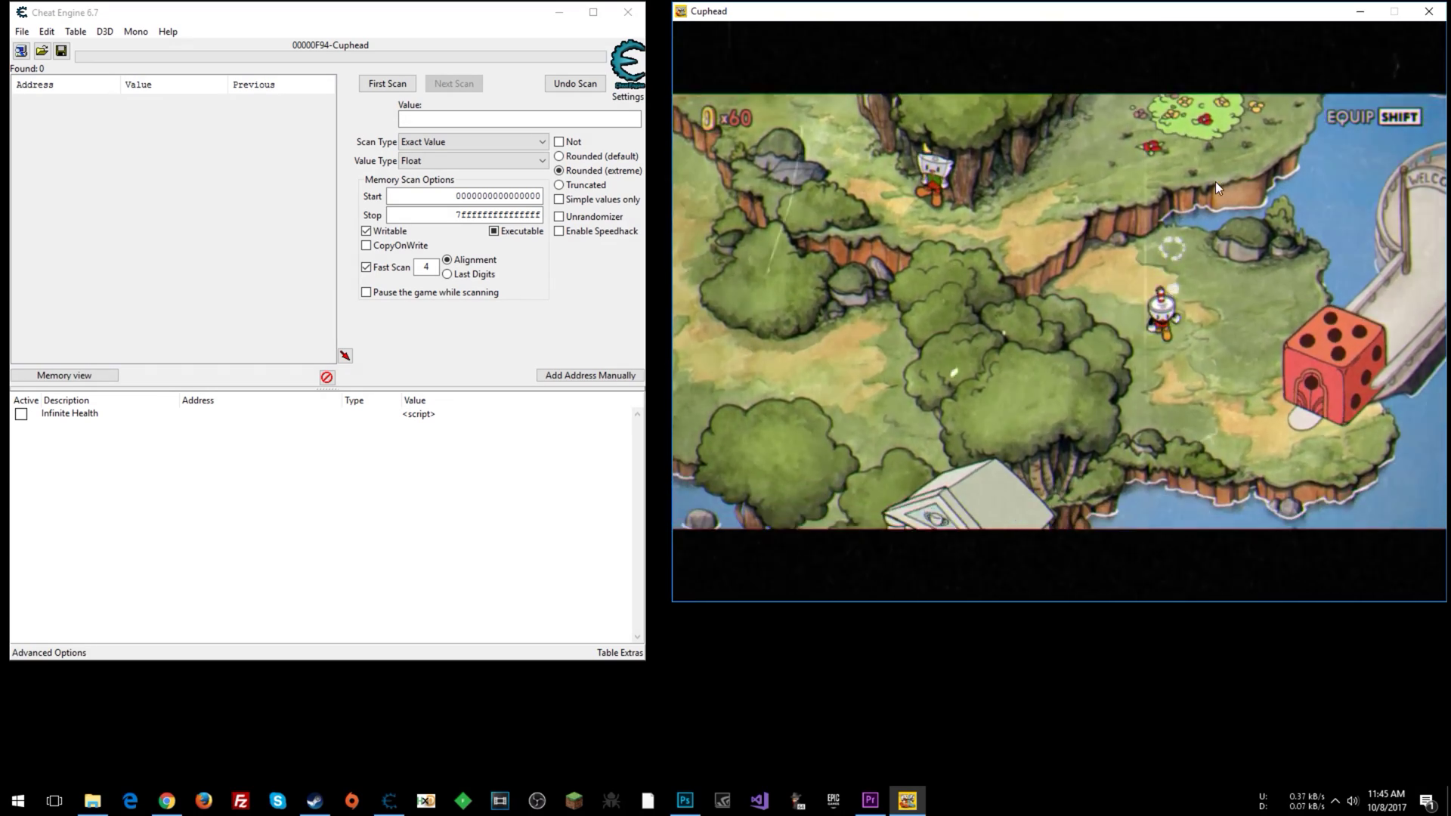
key(Right)
key(Up)
key(Down)
key(Right)
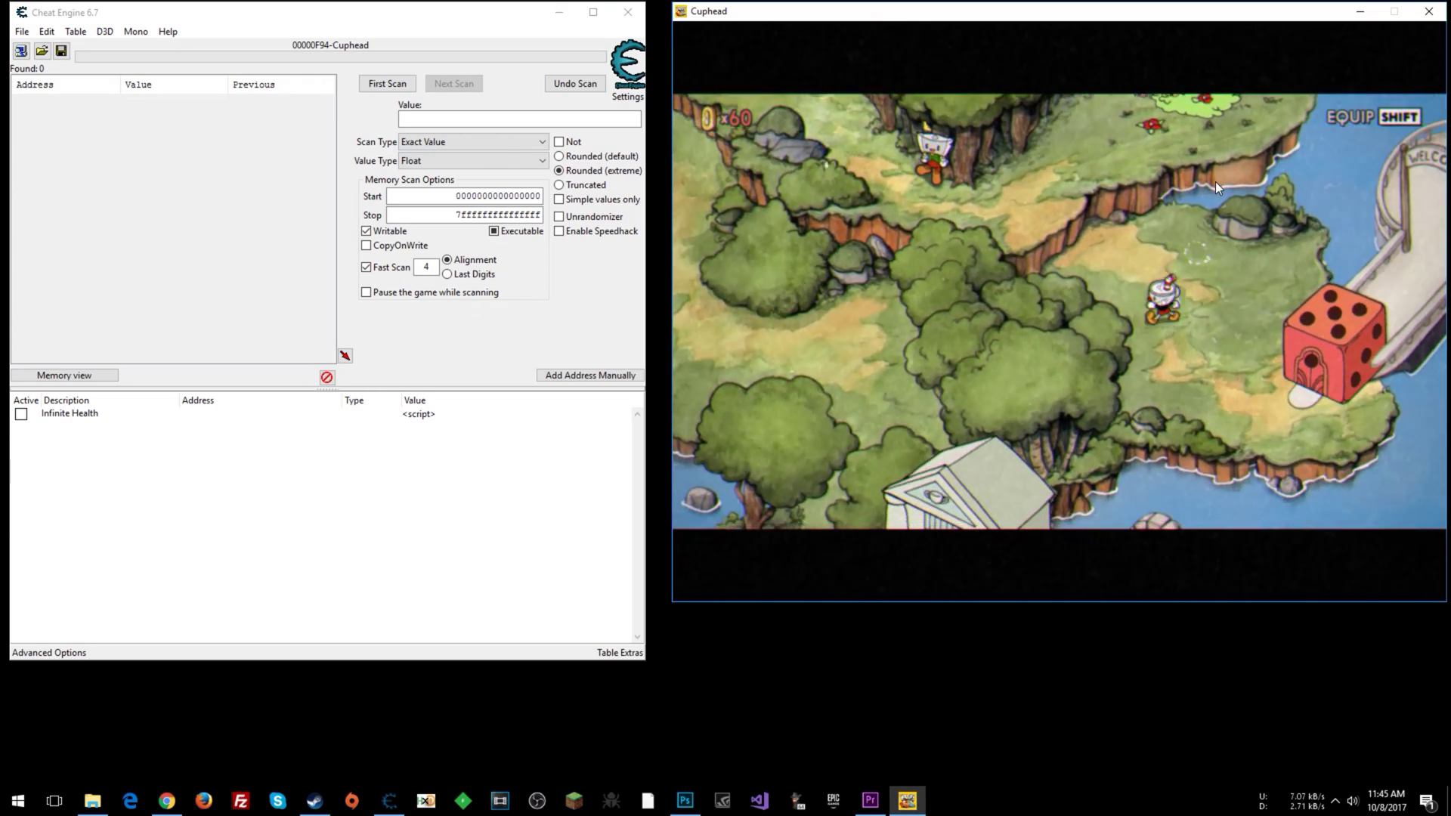
key(Left)
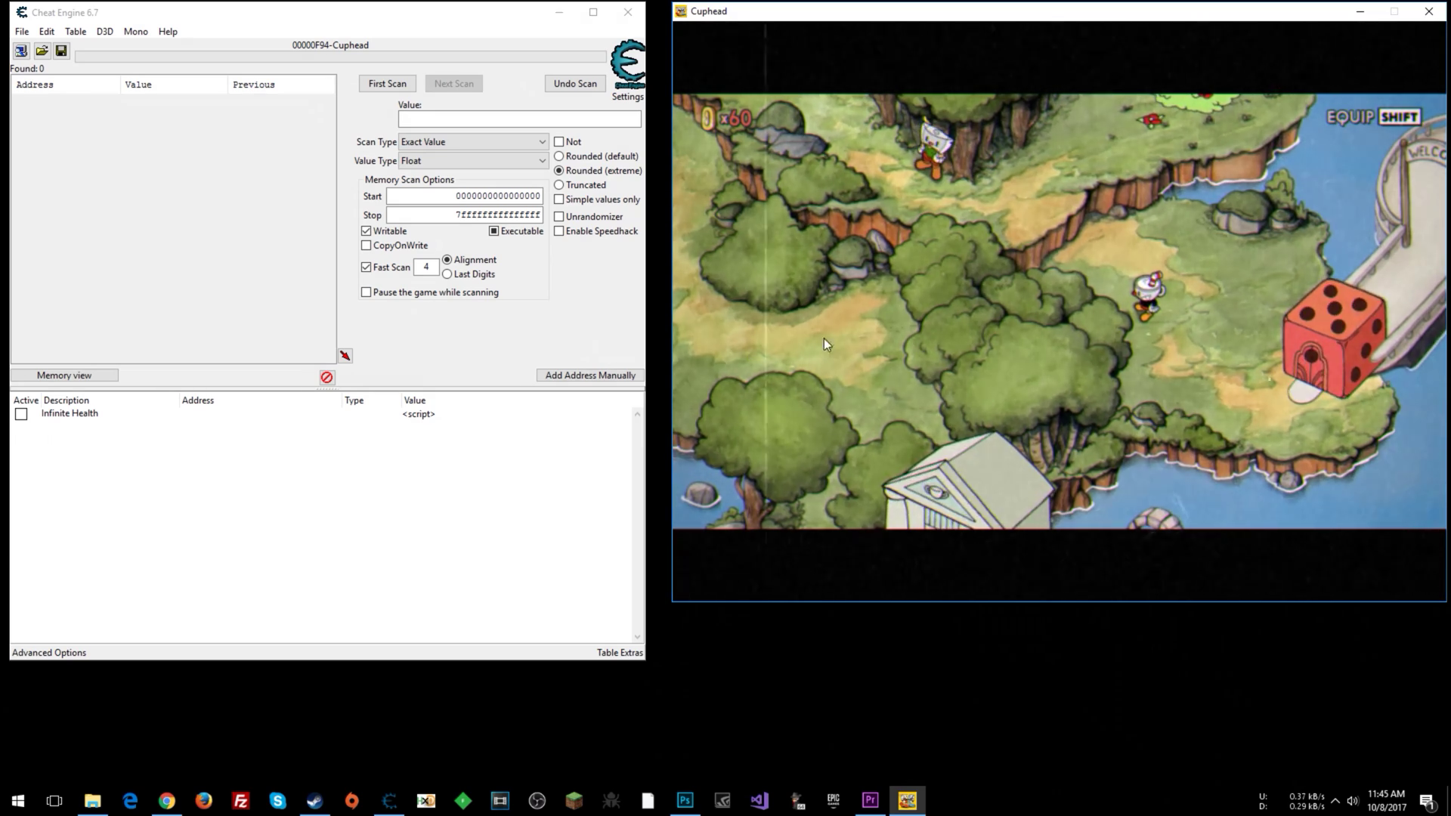
key(Up)
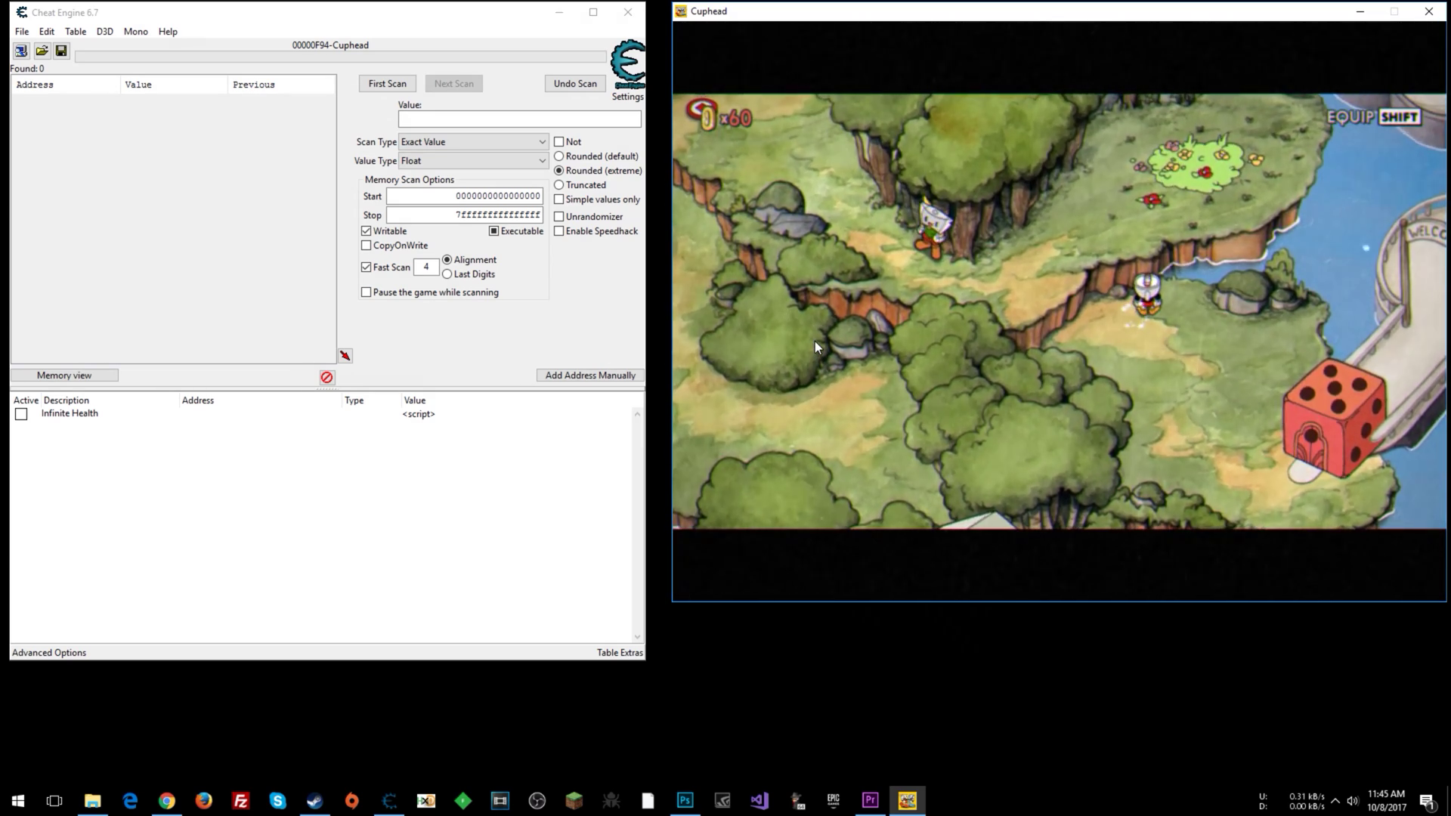
key(Down)
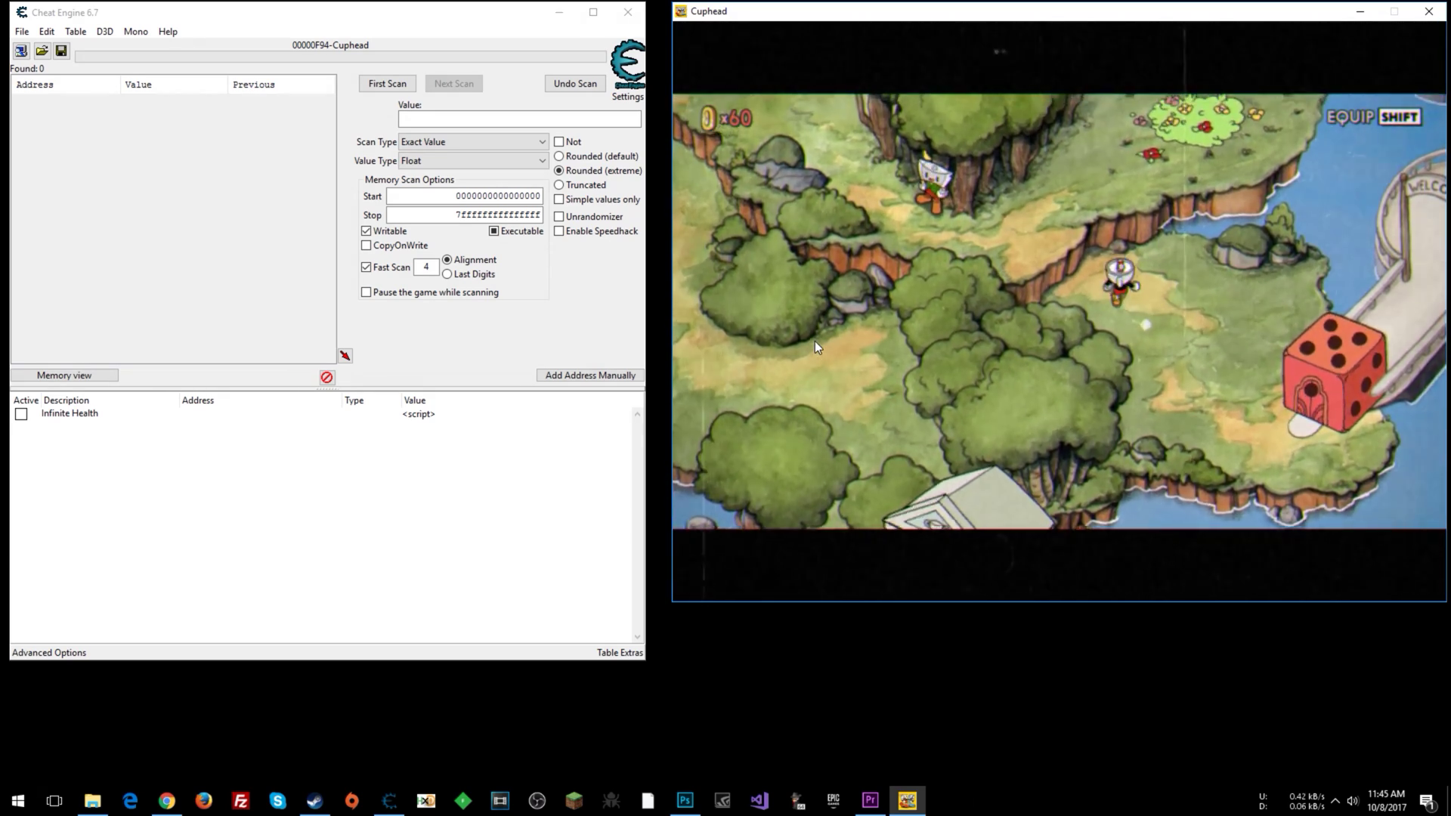
key(Down)
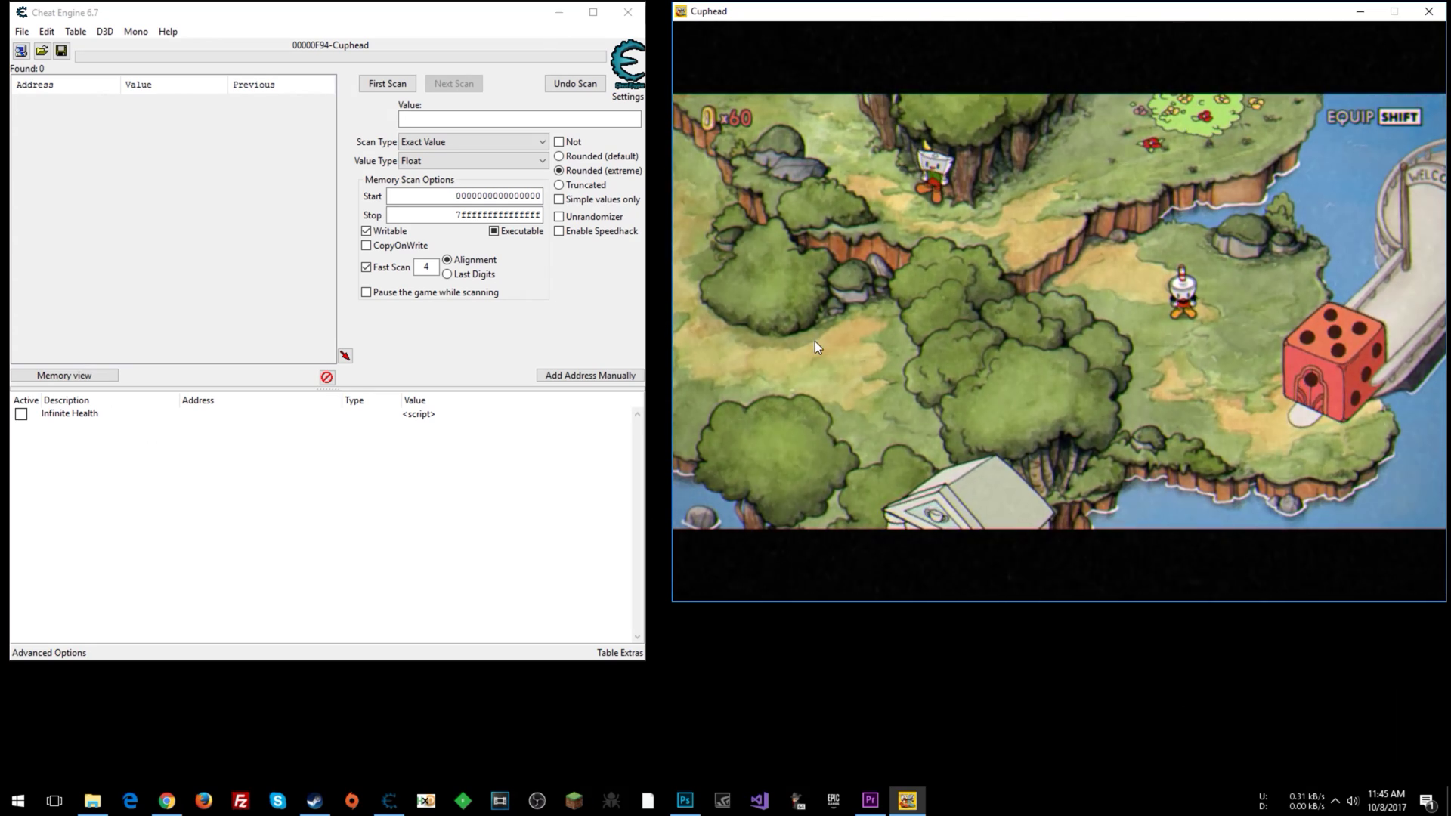
key(Left)
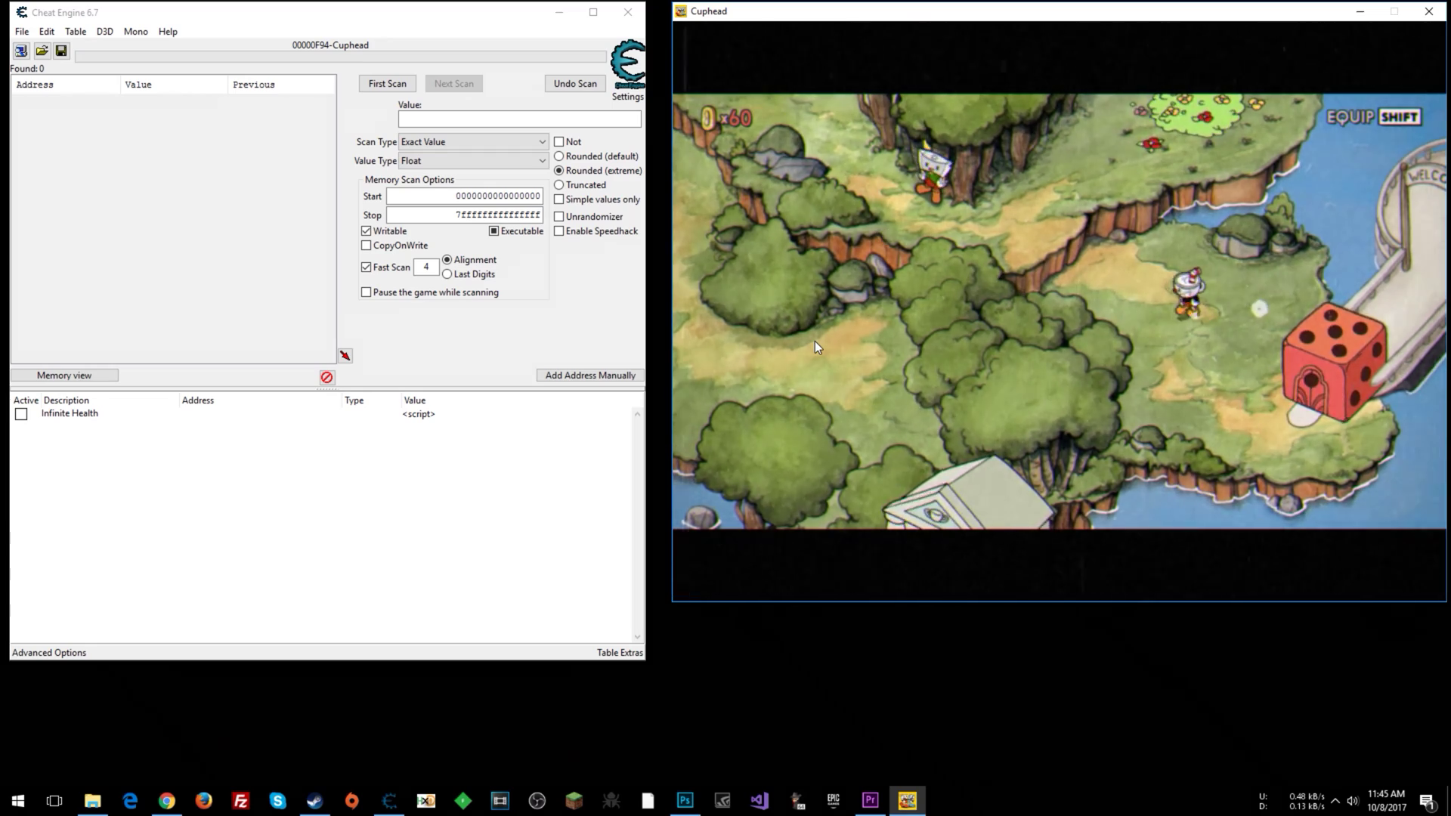
key(Up)
key(Down)
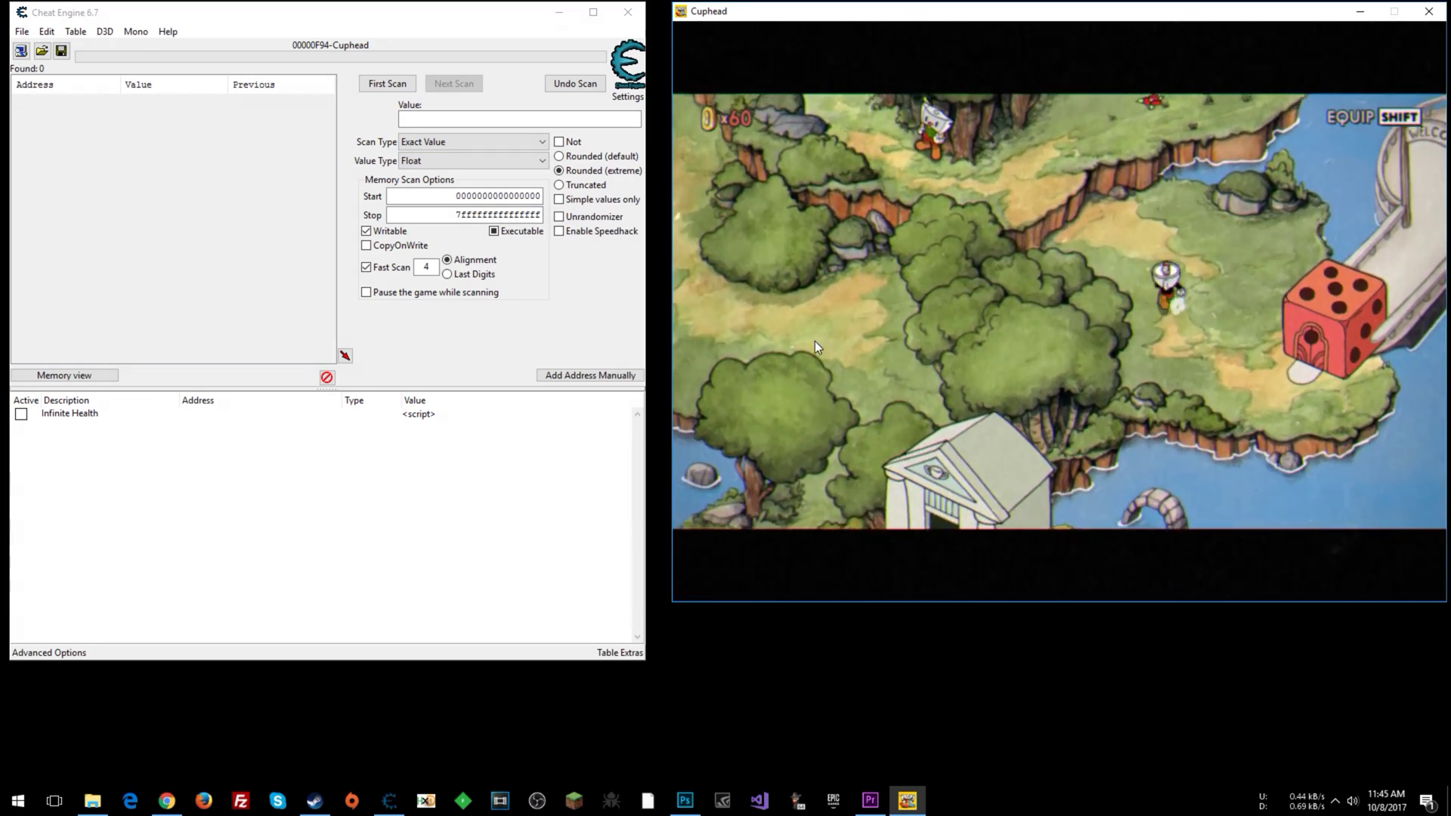
key(Up)
key(Down)
key(Right)
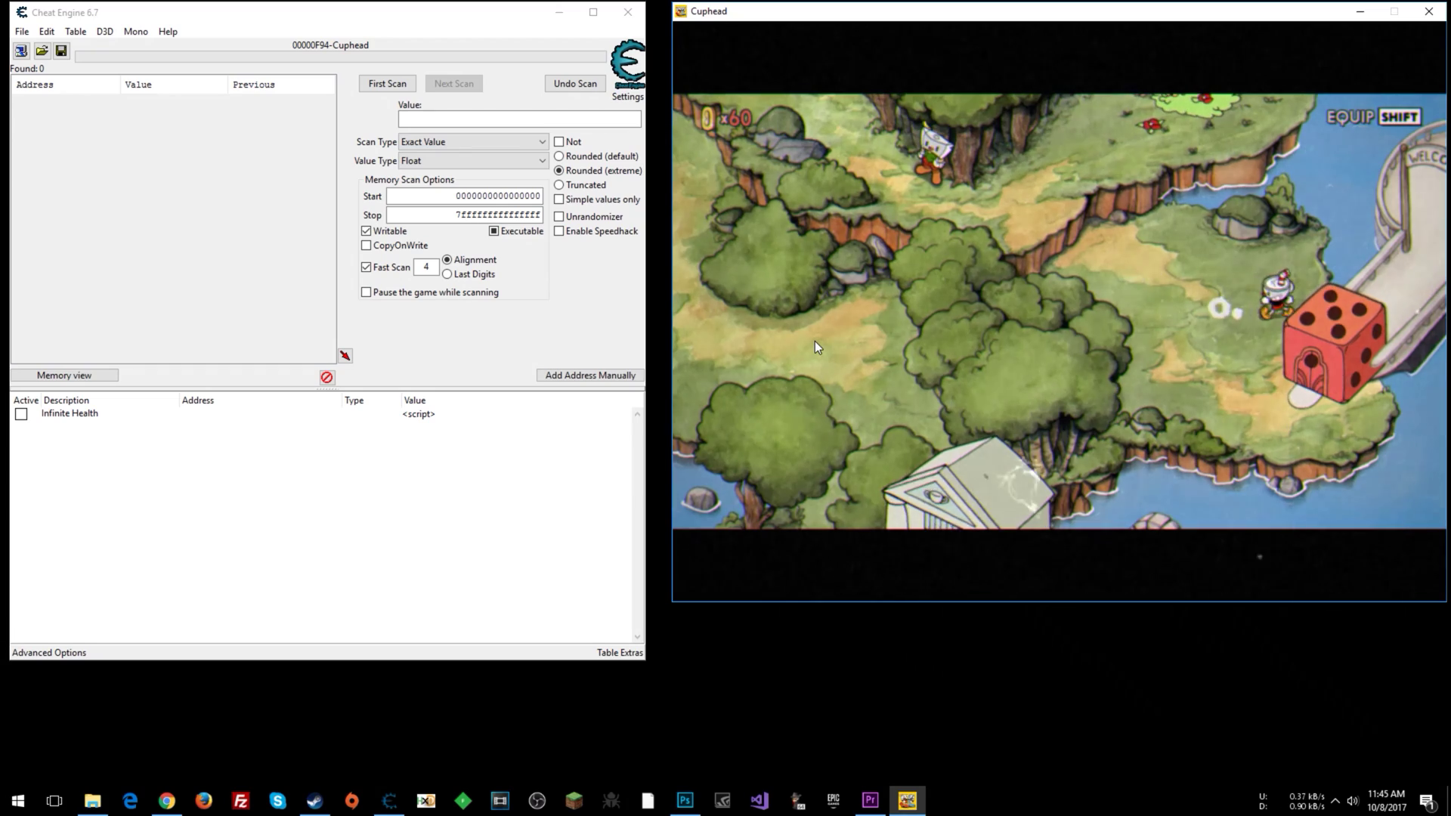
key(Left)
key(Up)
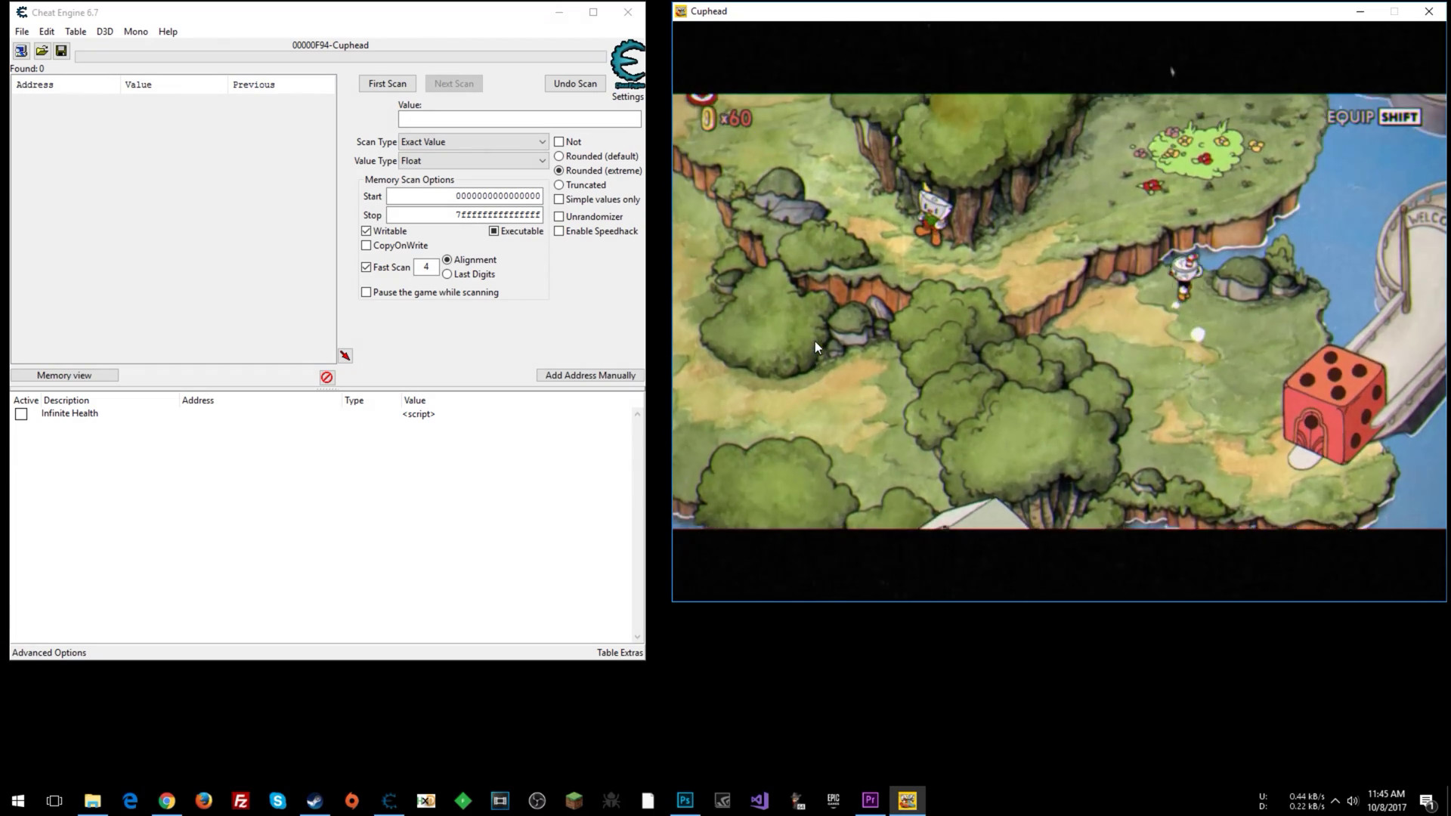
key(Down)
key(Down)
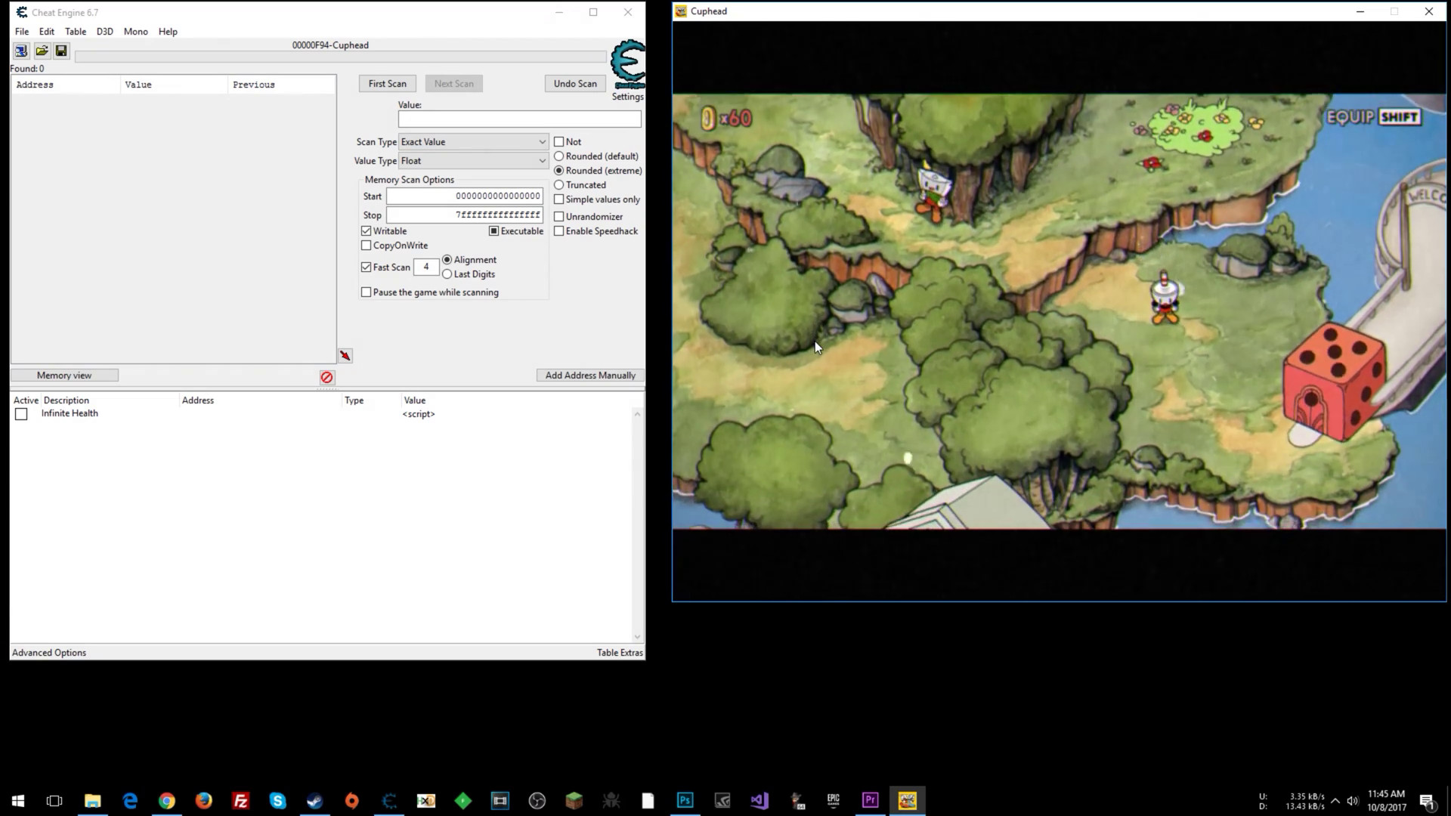
key(Up)
key(Right)
key(Down)
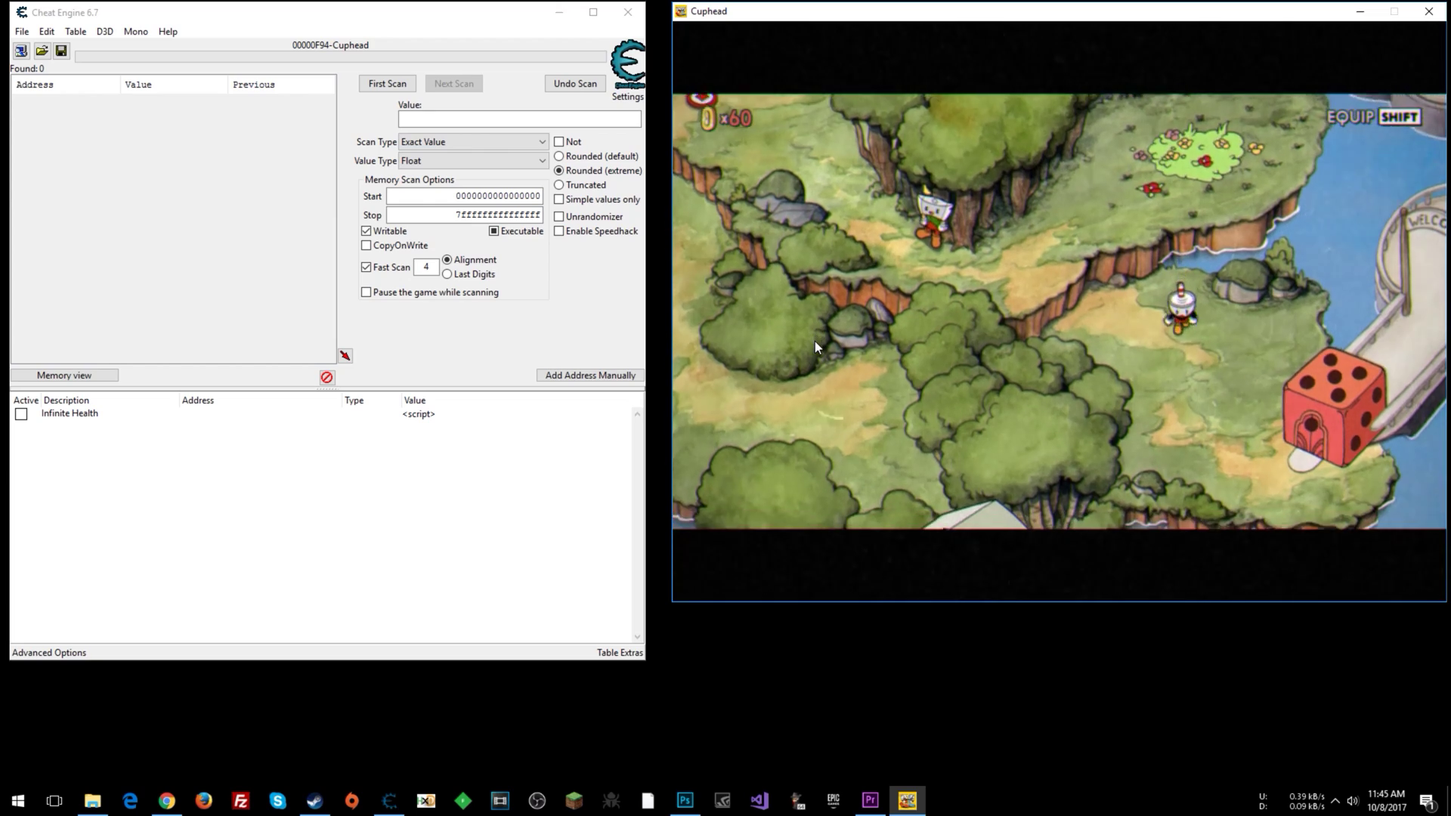
key(Up)
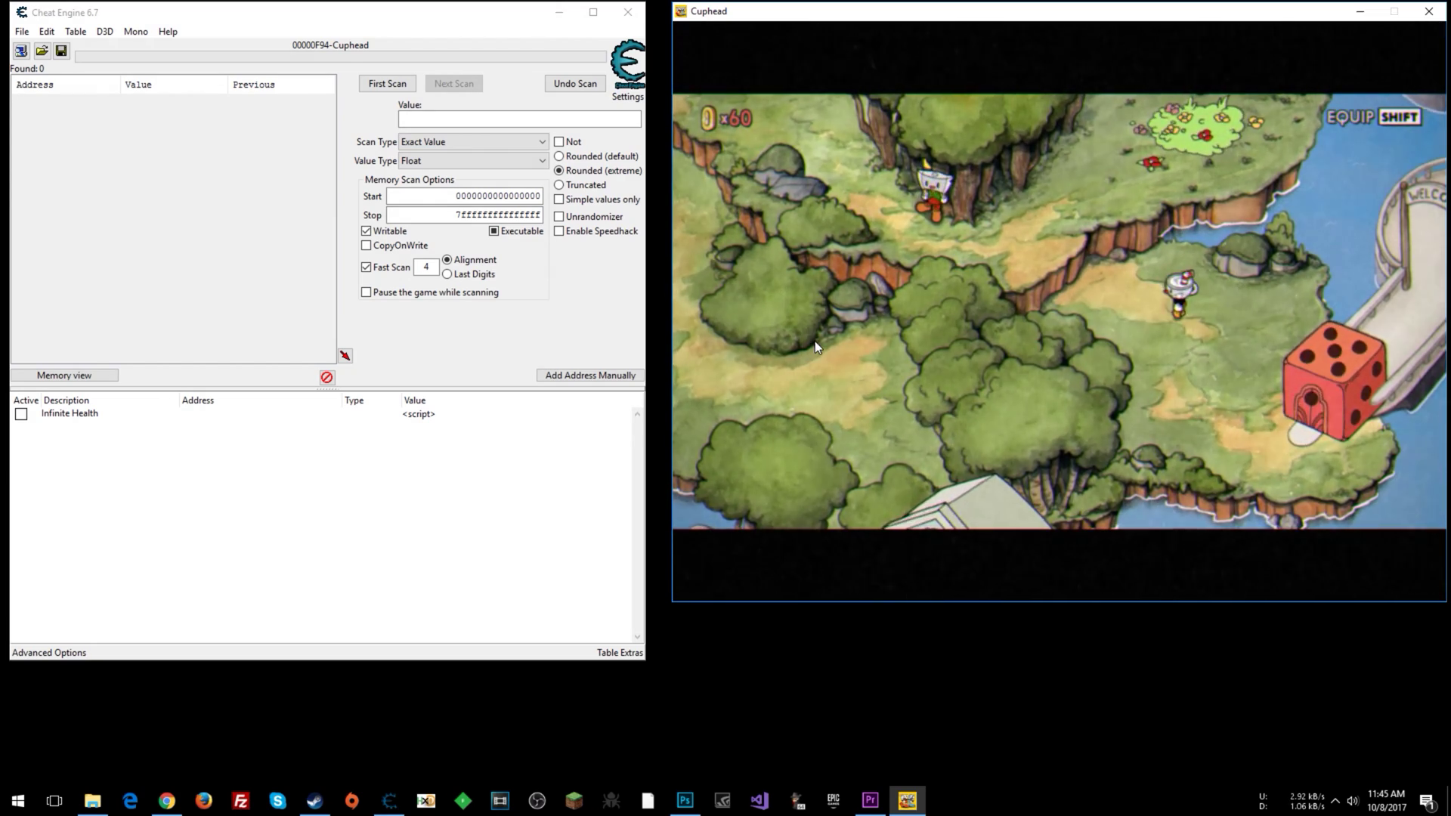
key(Up)
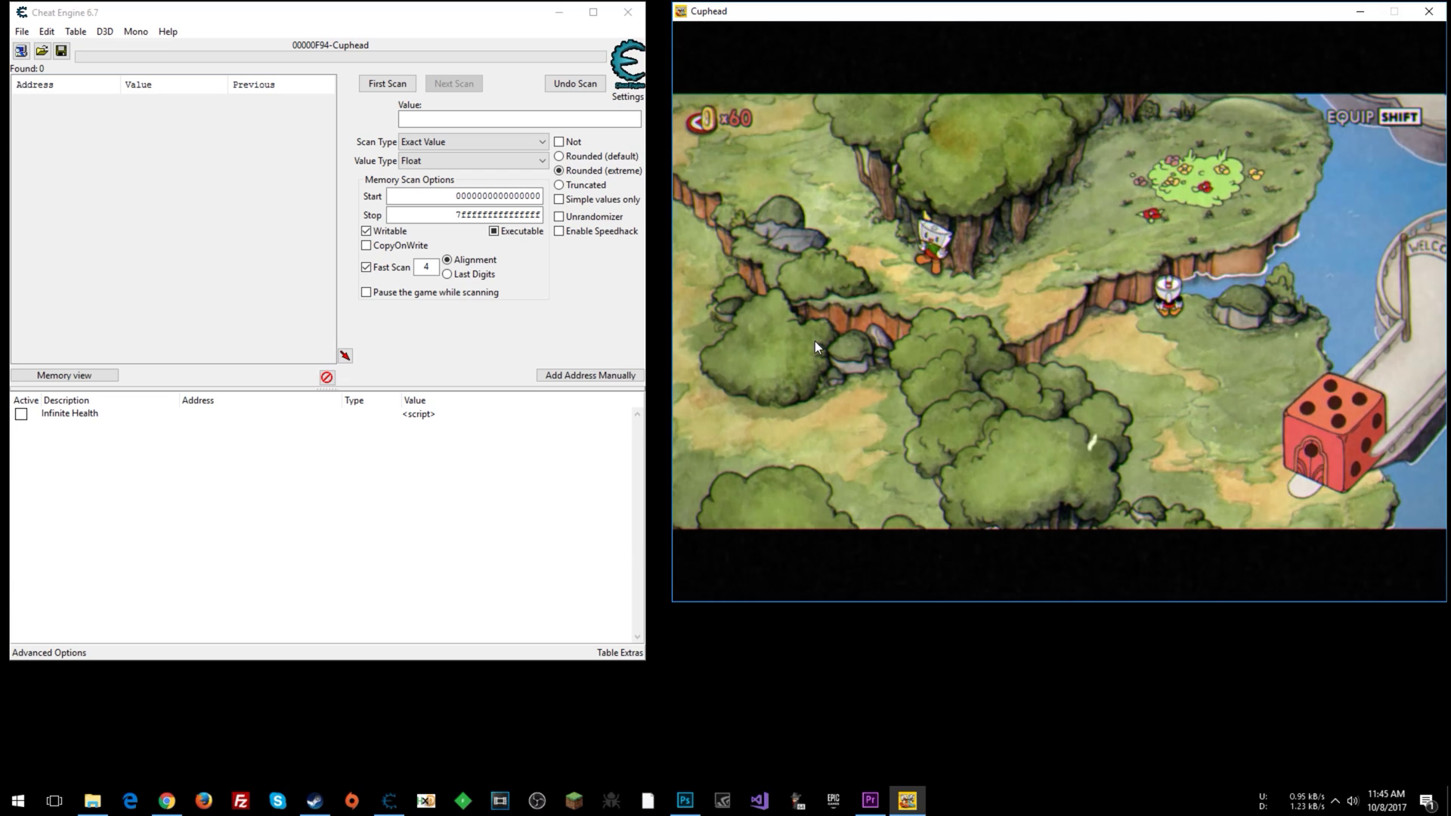
key(Down)
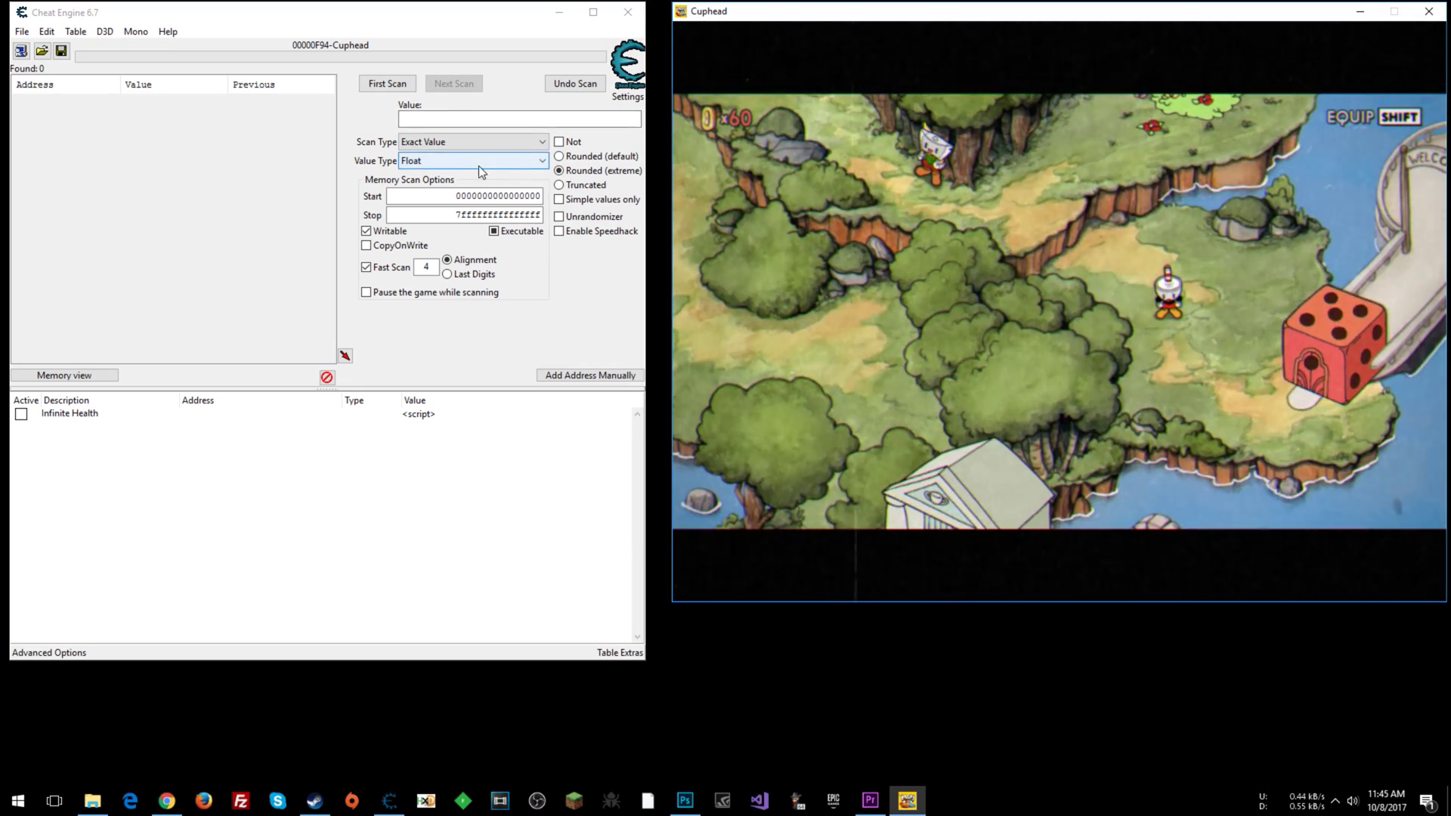
Run a first scan of Cuphead's memory for Float values with an unknown initial value.
click(428, 164)
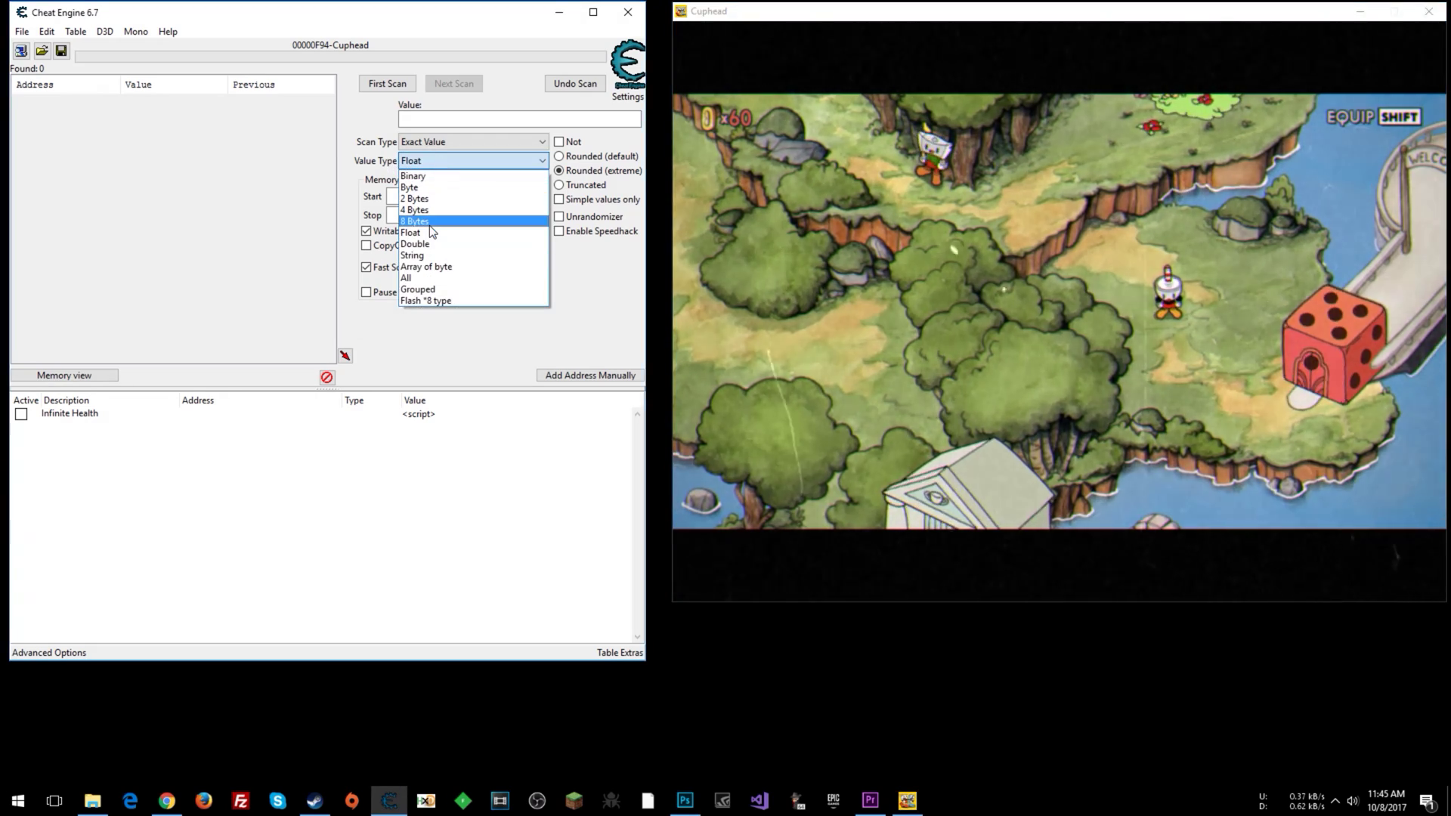
click(432, 232)
click(446, 143)
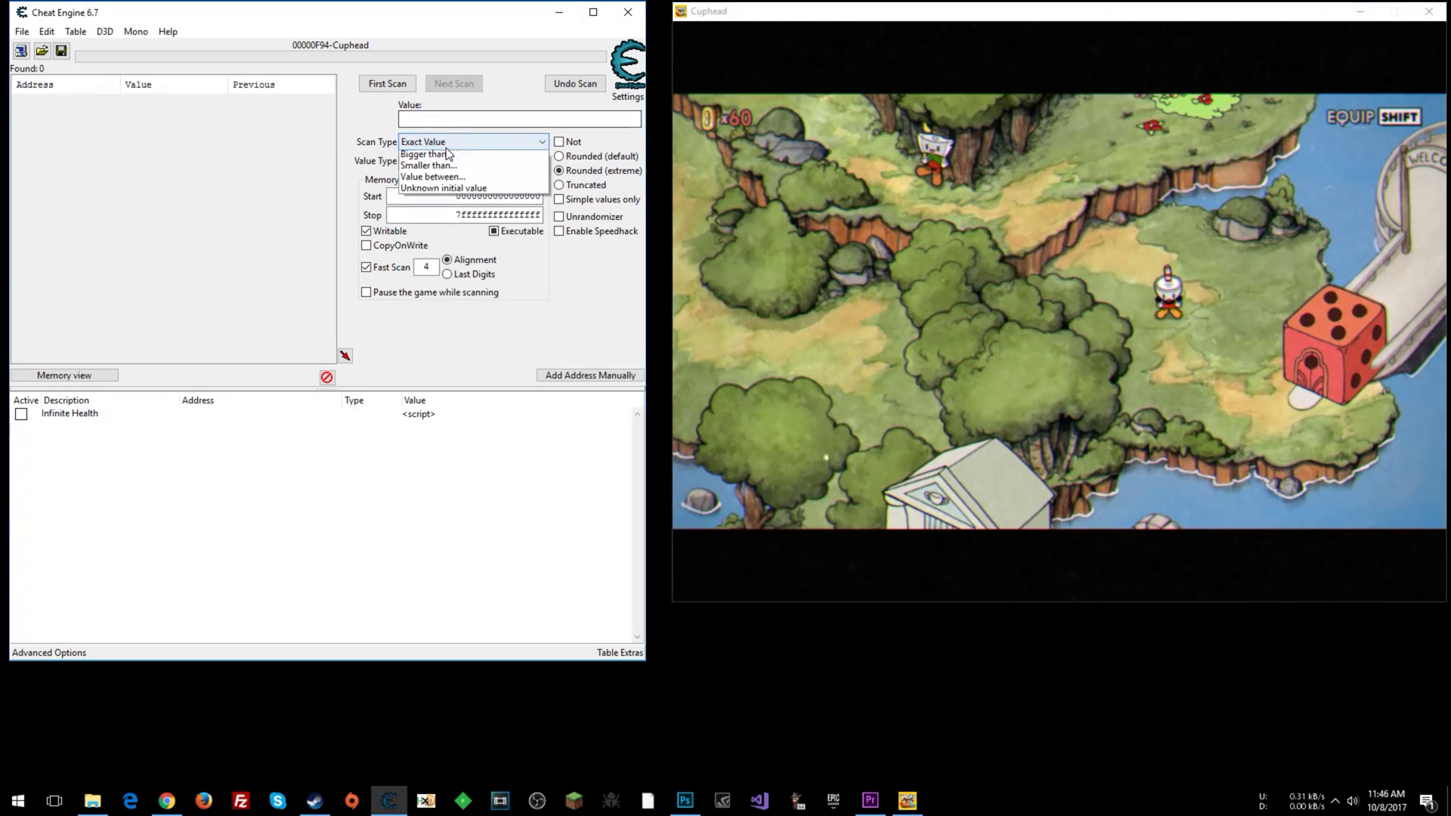
click(443, 187)
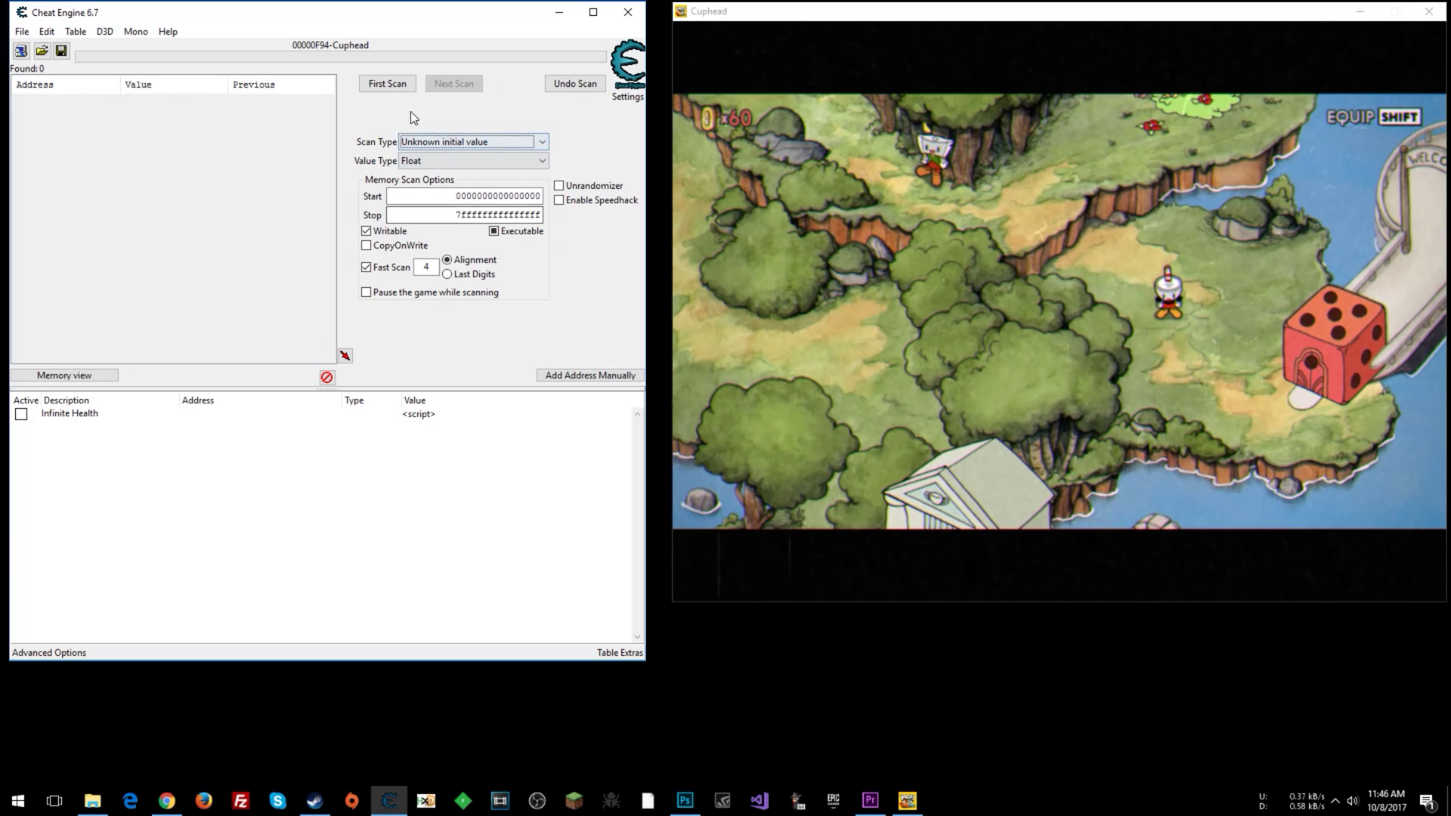
click(387, 83)
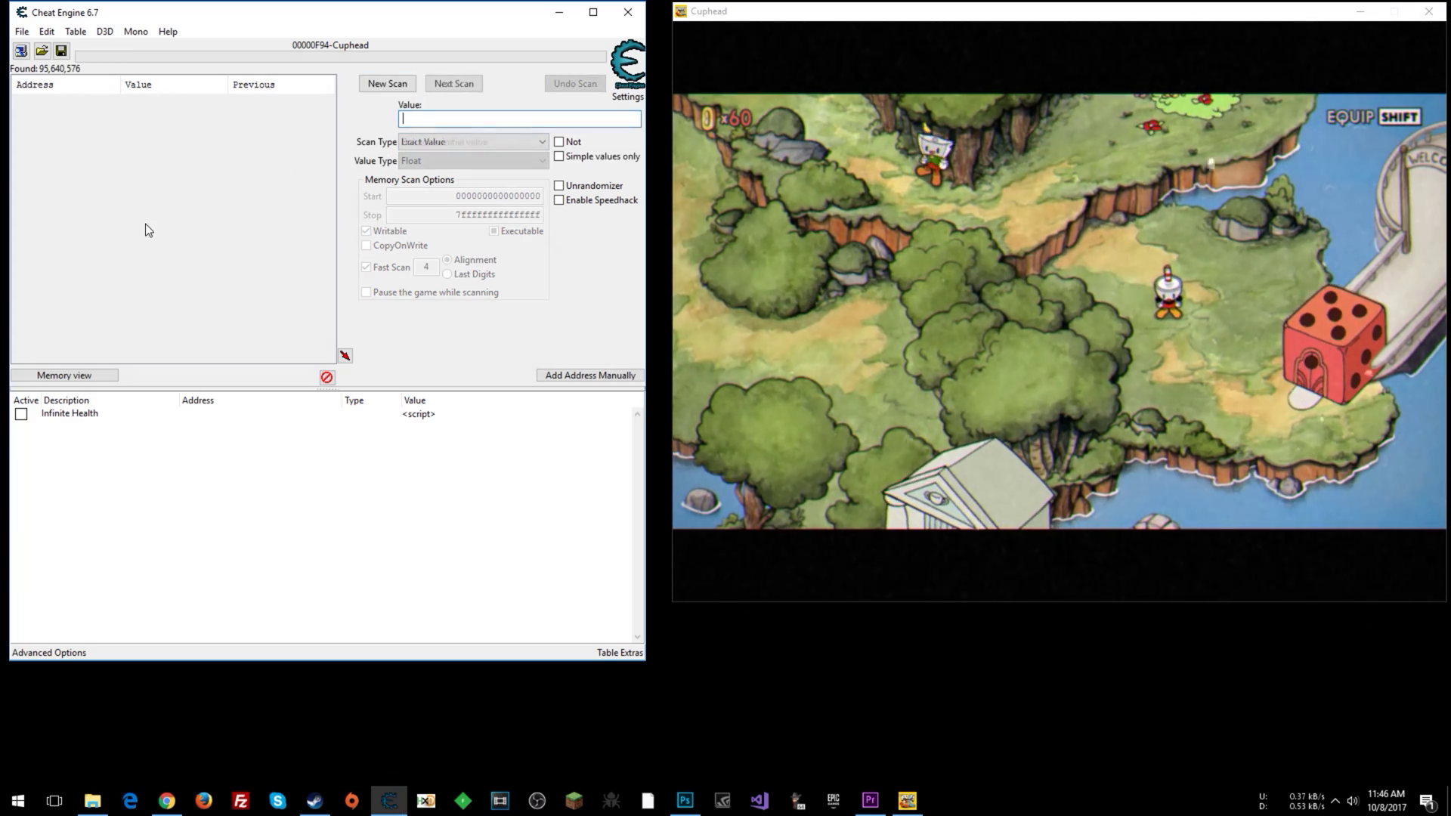
Walk the character upward in Cuphead, and scan the results for changed values in Cheat Engine.
click(947, 247)
key(Up)
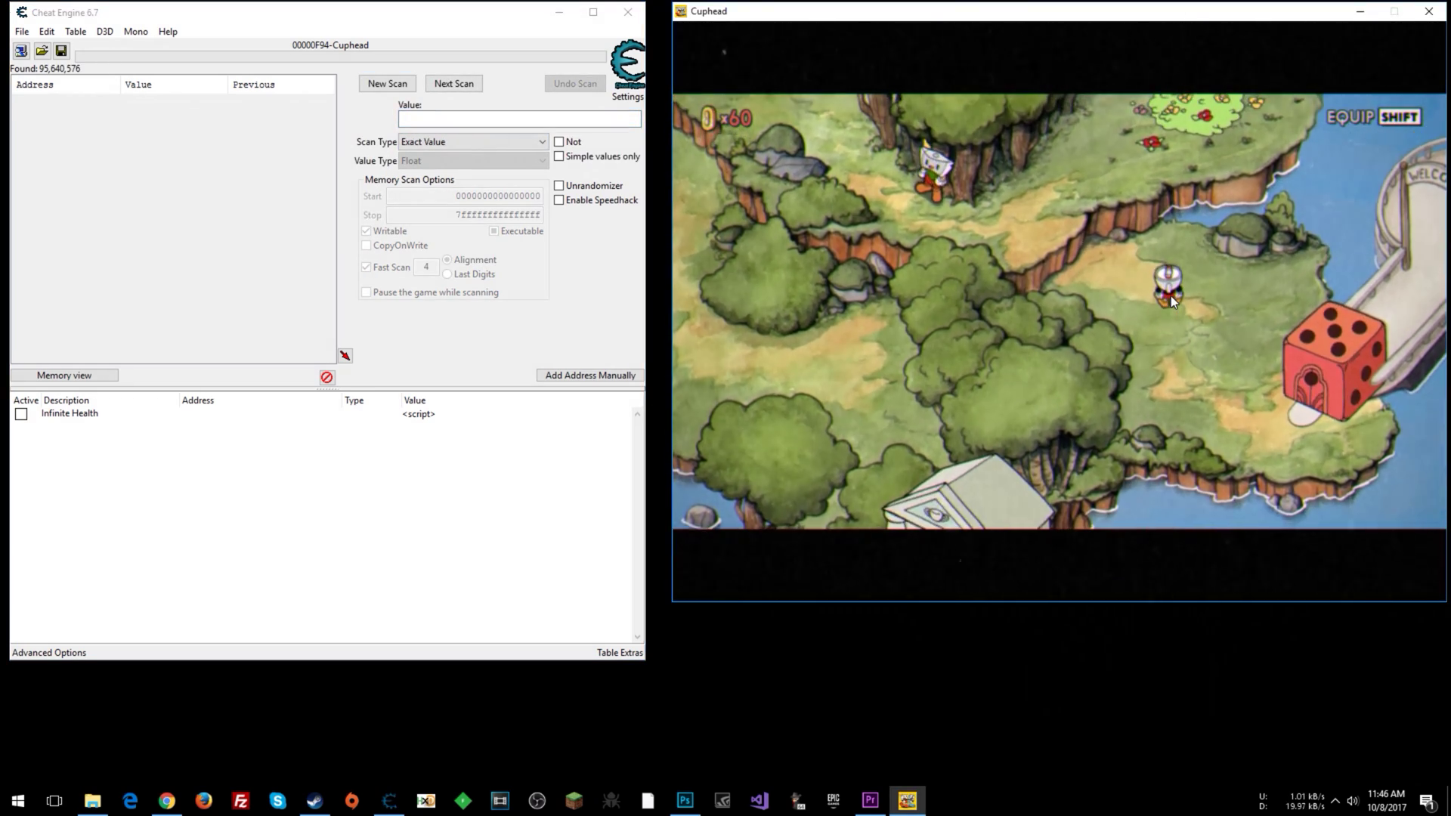
click(482, 142)
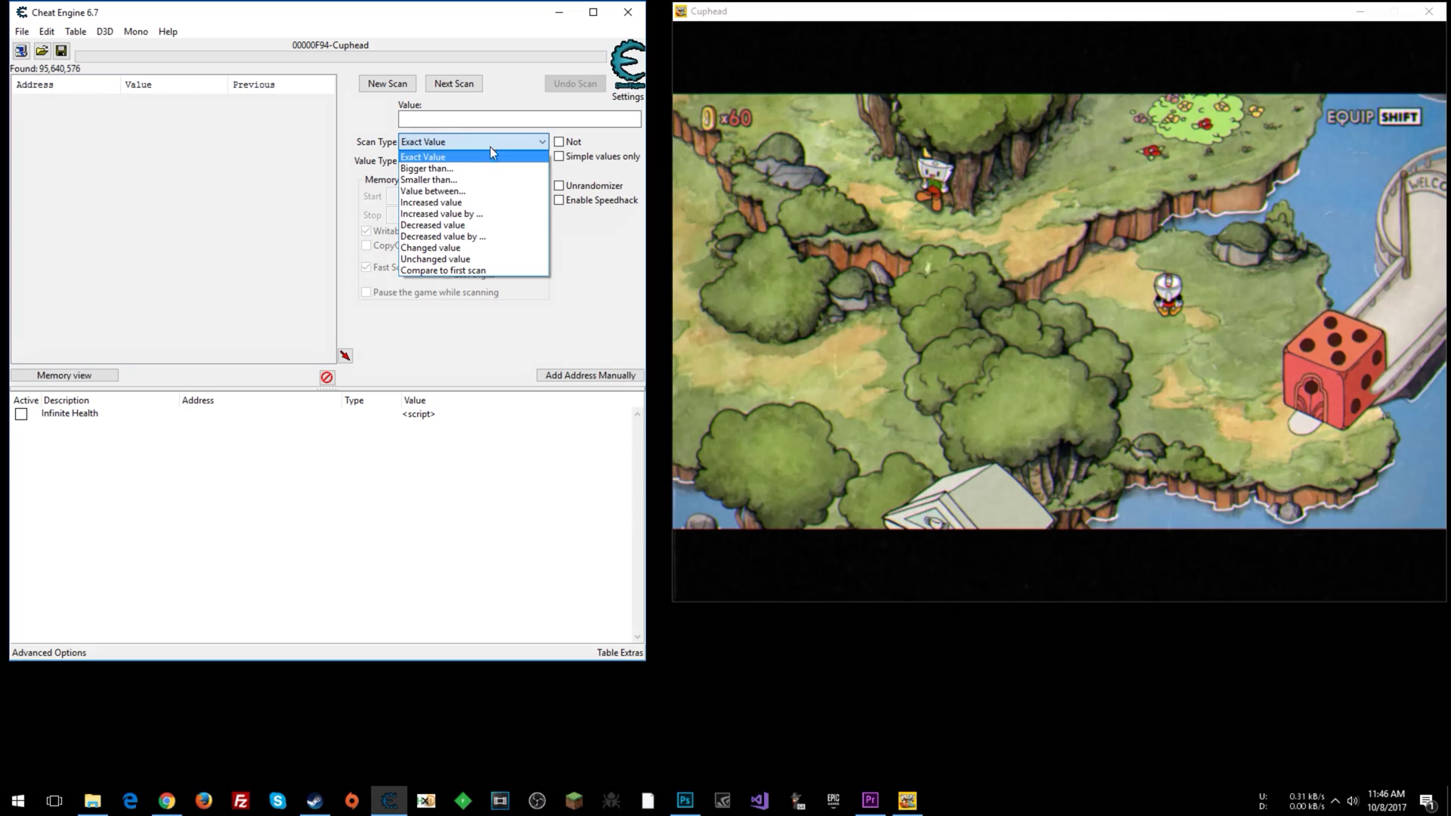
click(465, 247)
click(455, 85)
Move the character in the game two more times, repeating the changed-value scan after each move.
click(1027, 261)
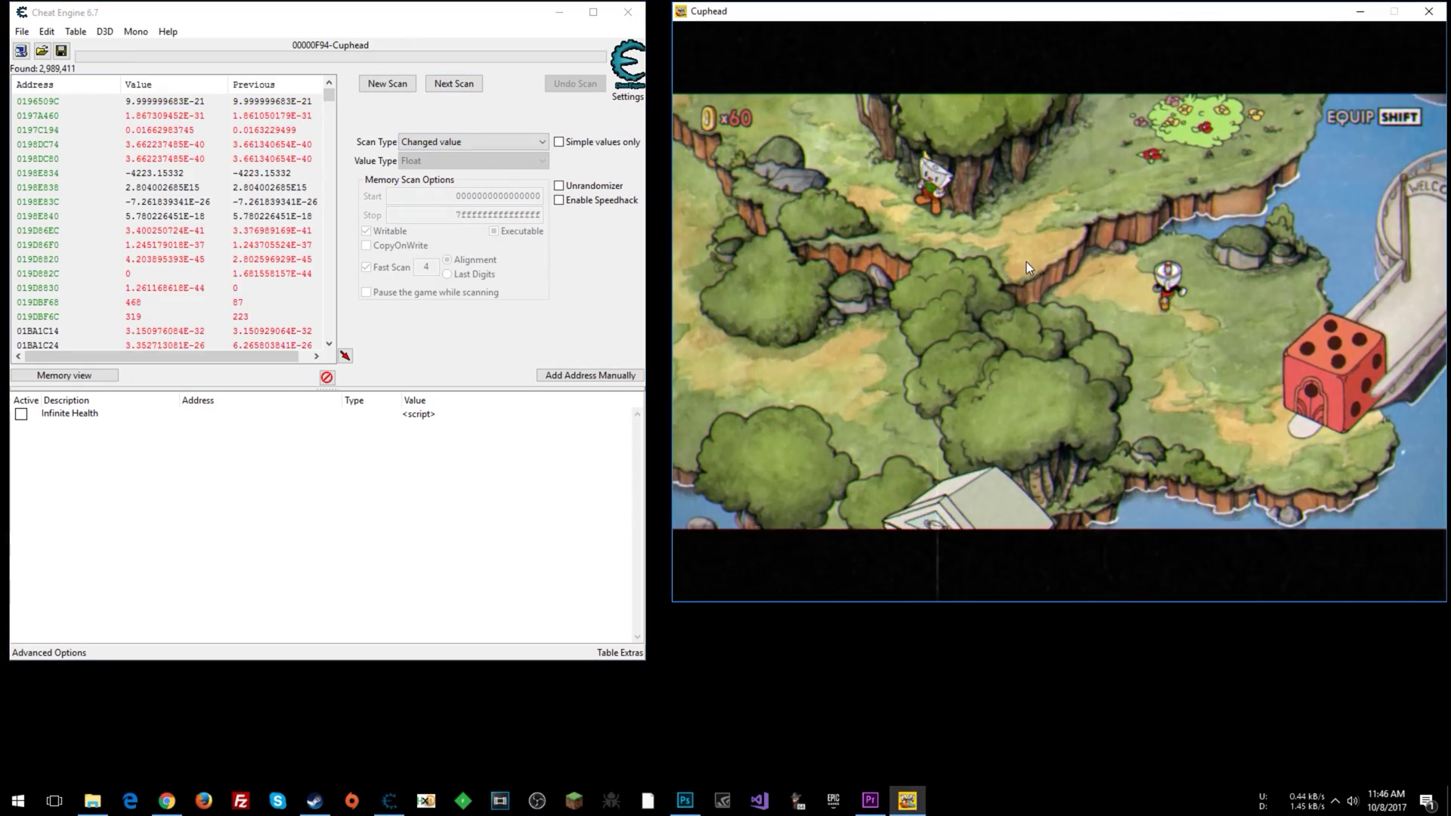
click(456, 83)
click(1115, 266)
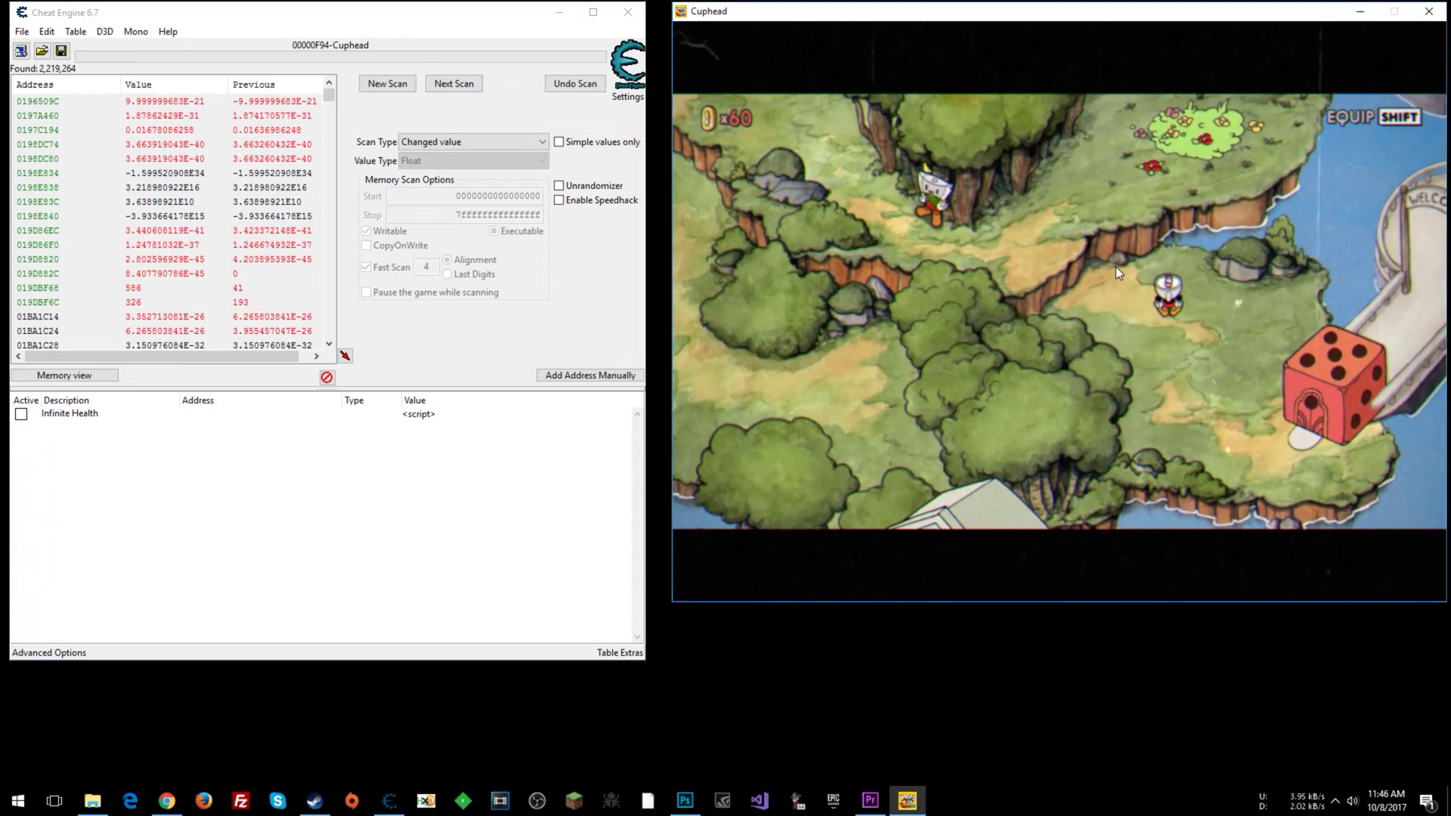
click(451, 85)
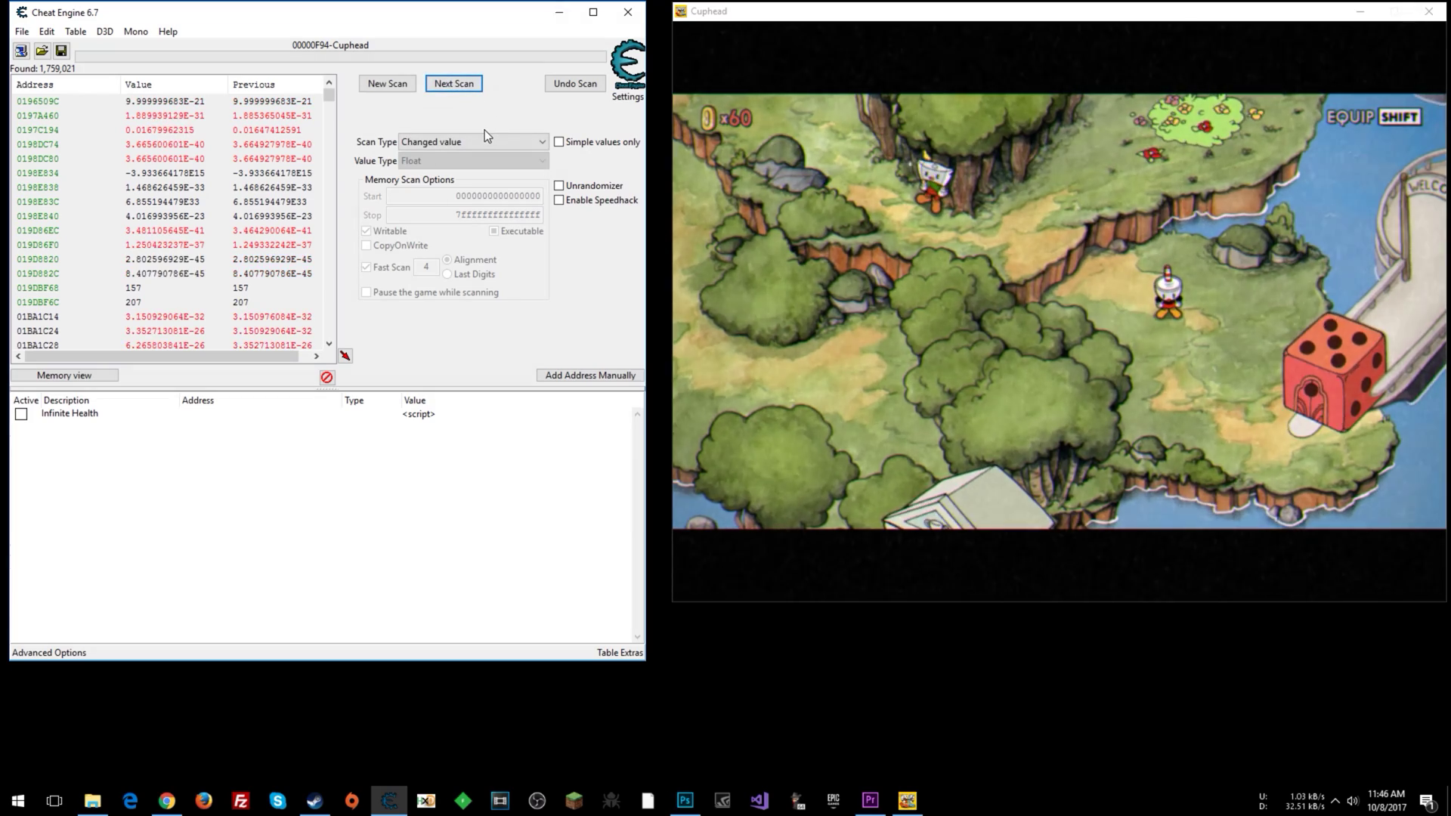
Set the scan type to Unchanged value and filter the results repeatedly while the character stands still.
click(474, 139)
click(465, 258)
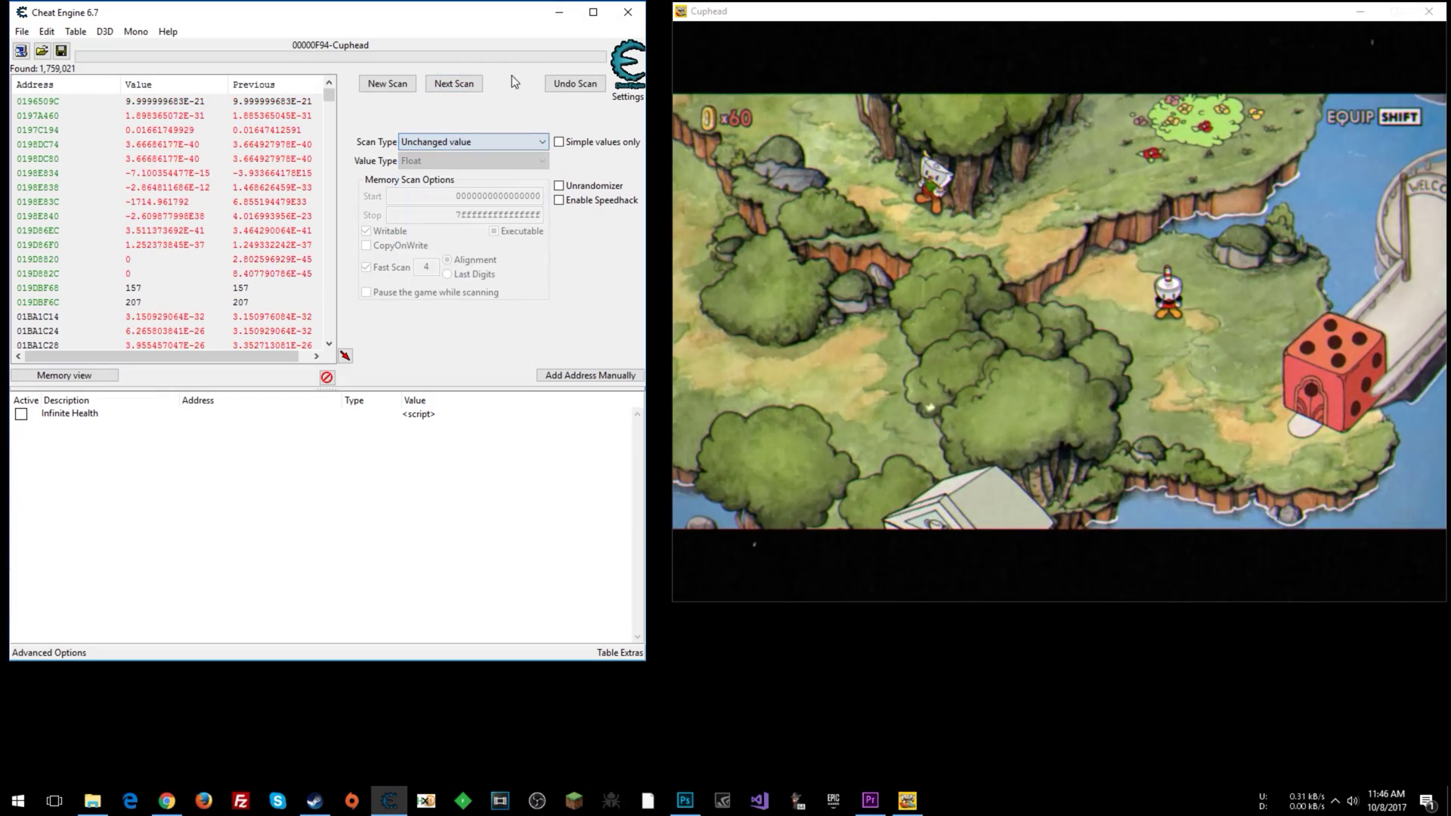
click(457, 83)
click(457, 82)
click(459, 80)
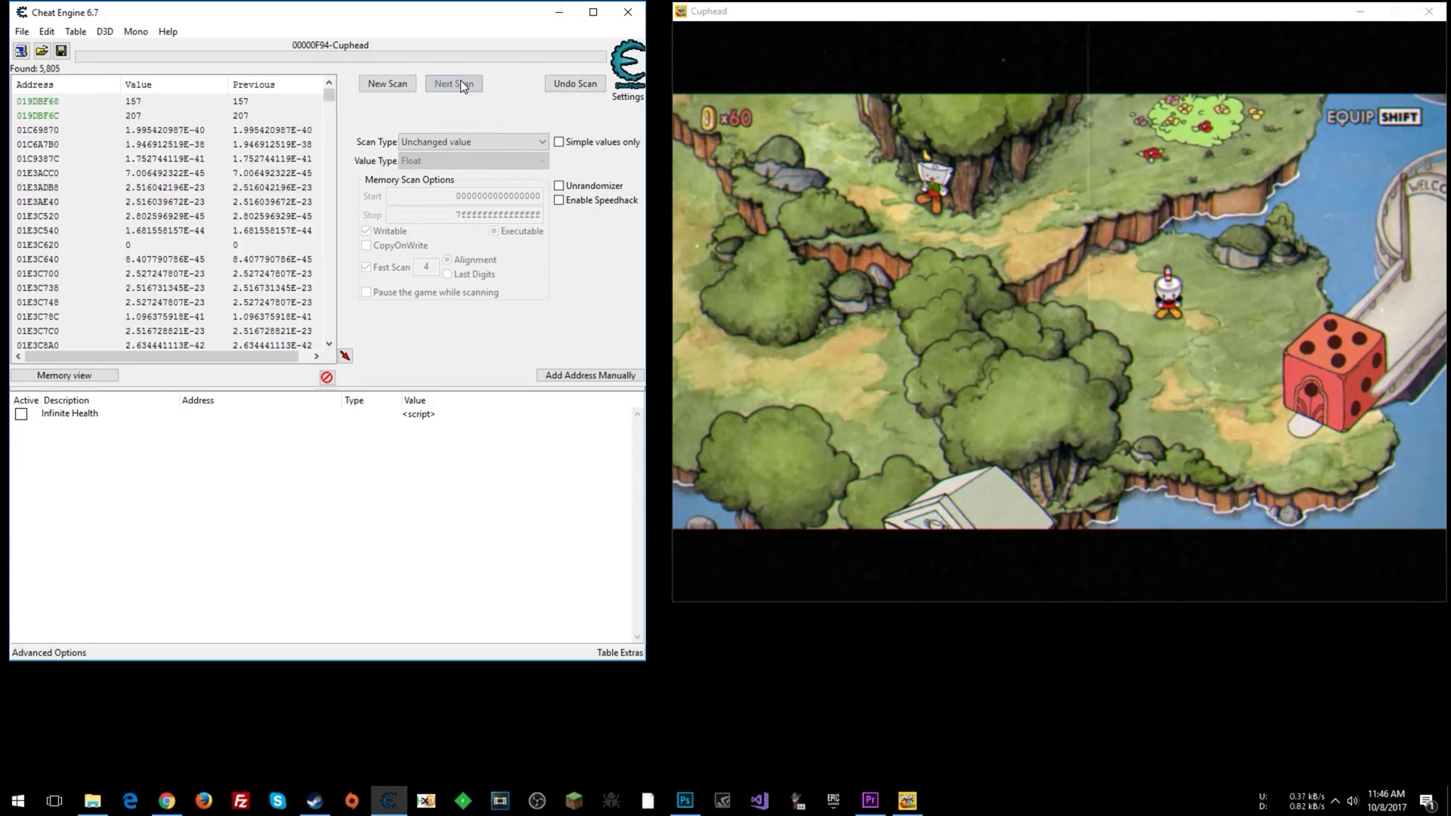
click(461, 81)
click(460, 82)
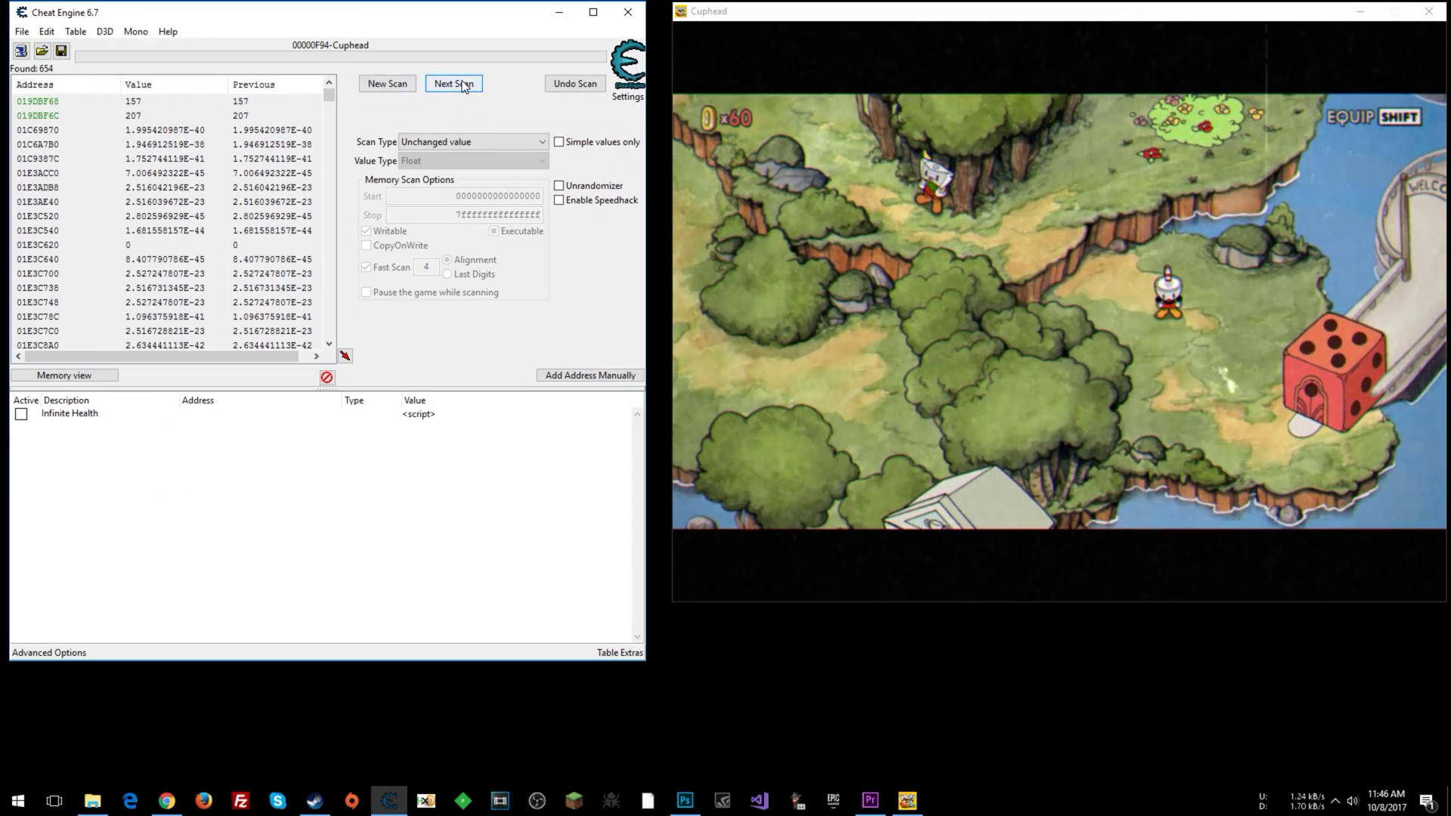
click(462, 85)
click(460, 86)
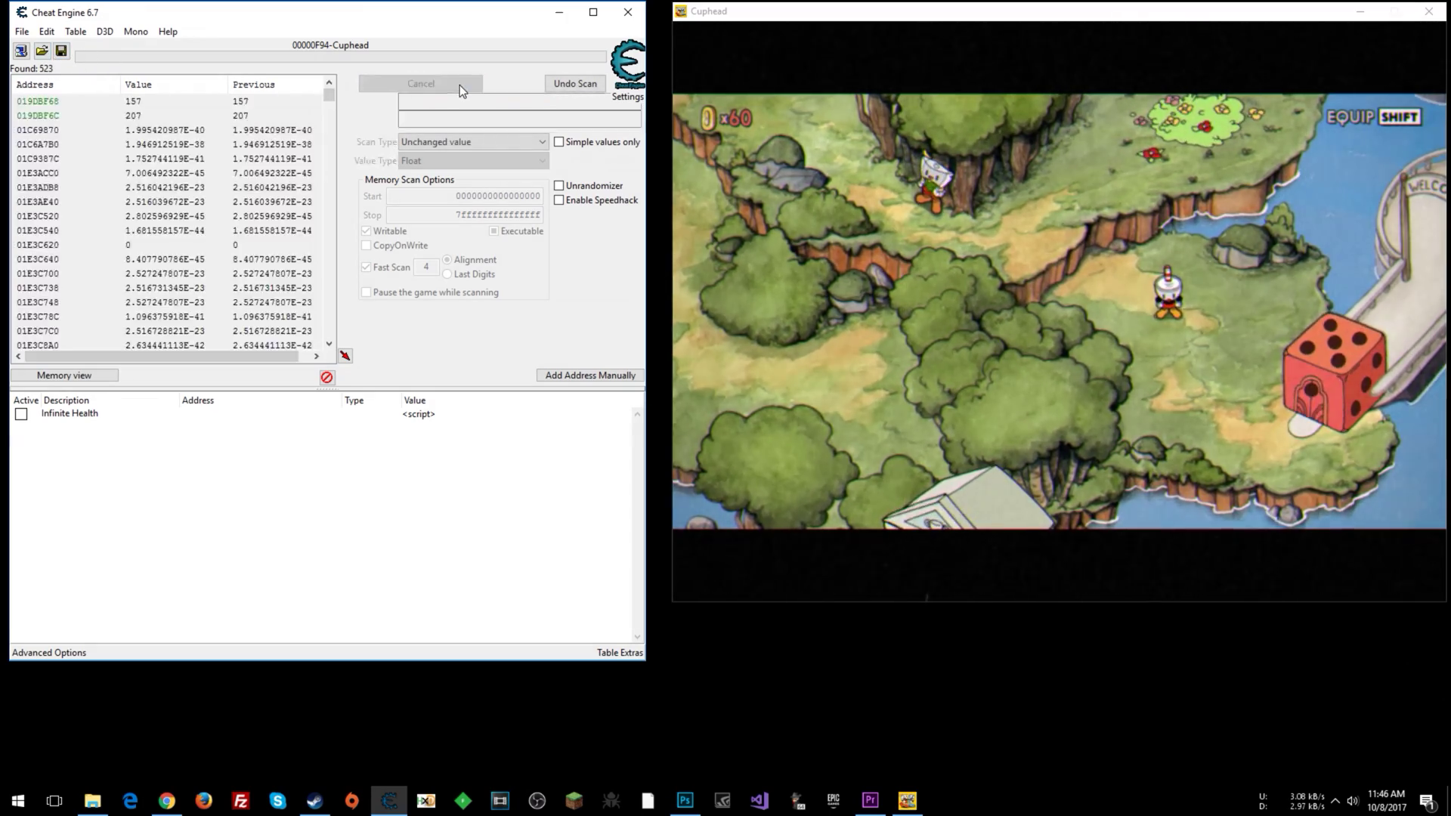
Move the character in Cuphead, and filter the Cheat Engine results with the scan type set to Changed value.
click(970, 276)
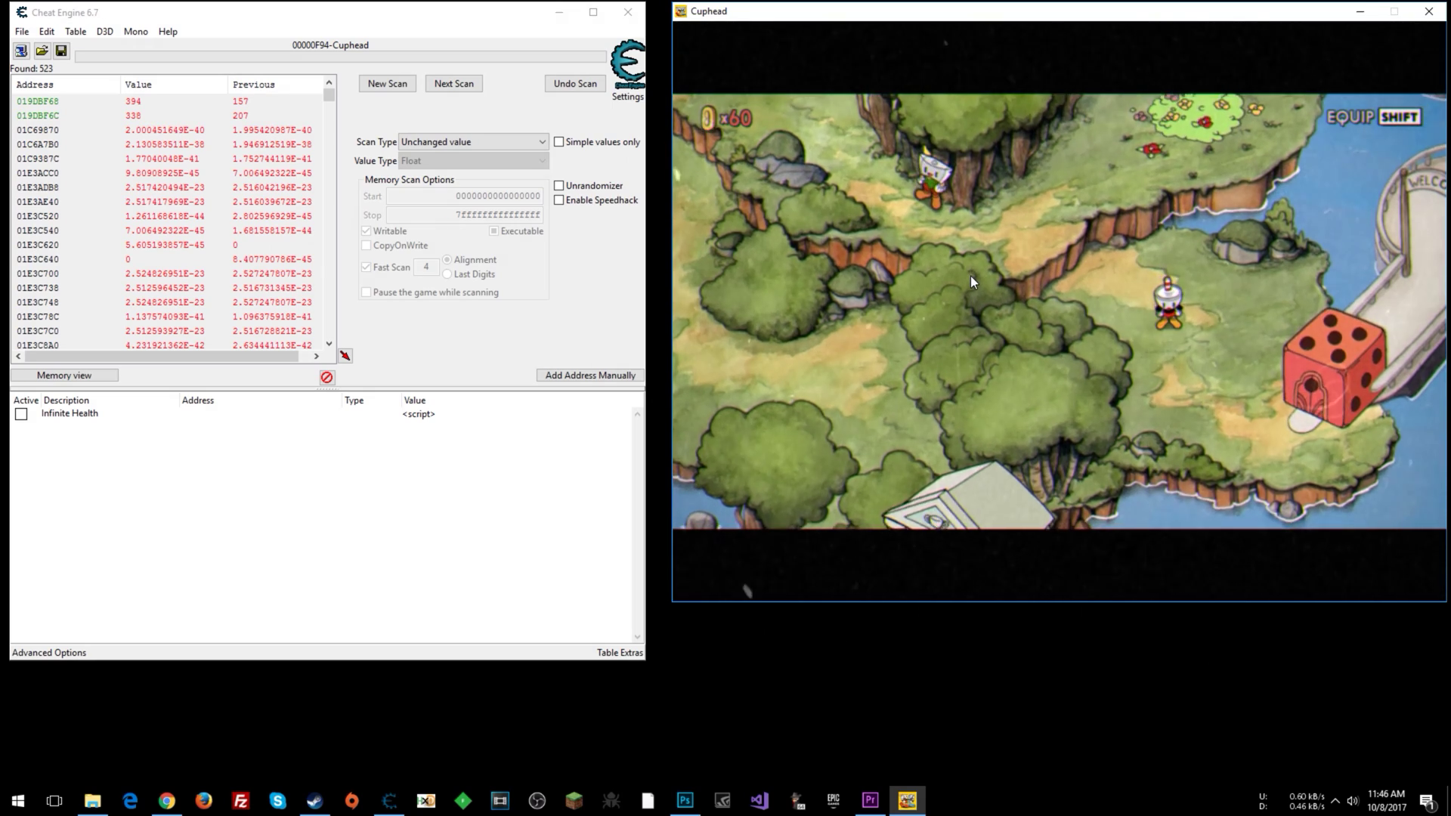
click(485, 149)
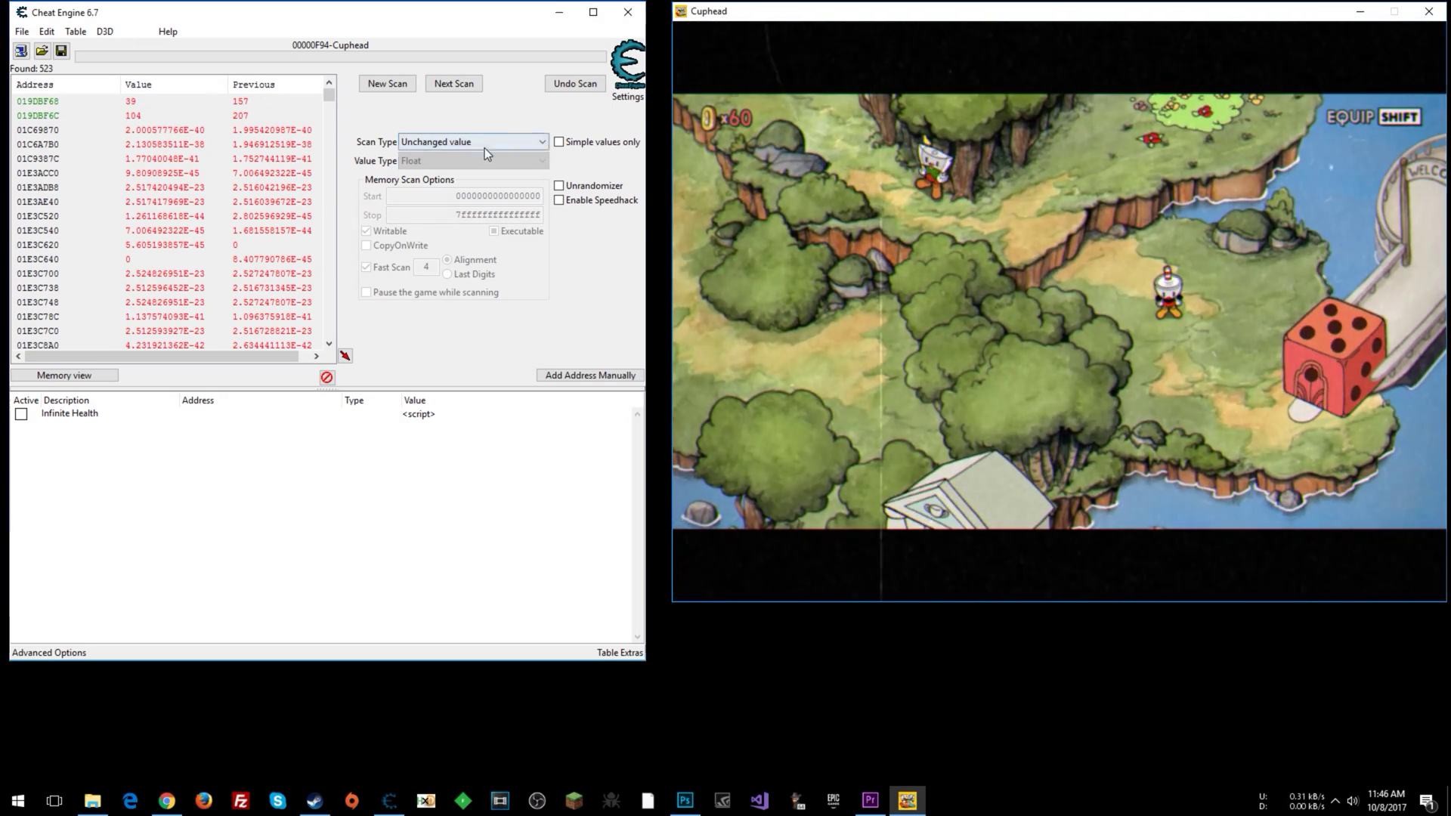
click(483, 148)
click(438, 247)
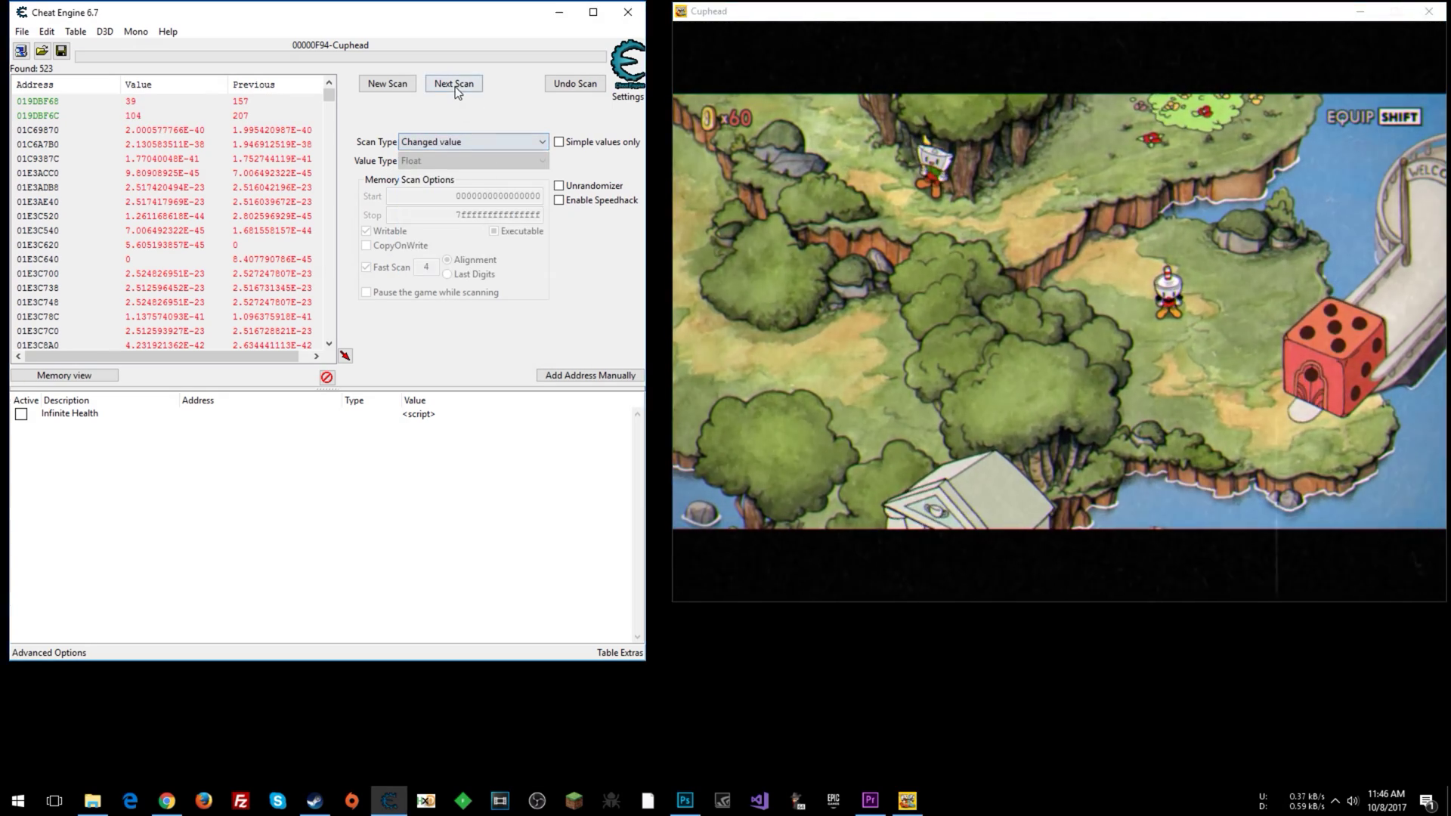
click(455, 84)
Set the scan type to Unchanged value and filter the results while the character stands still.
click(465, 141)
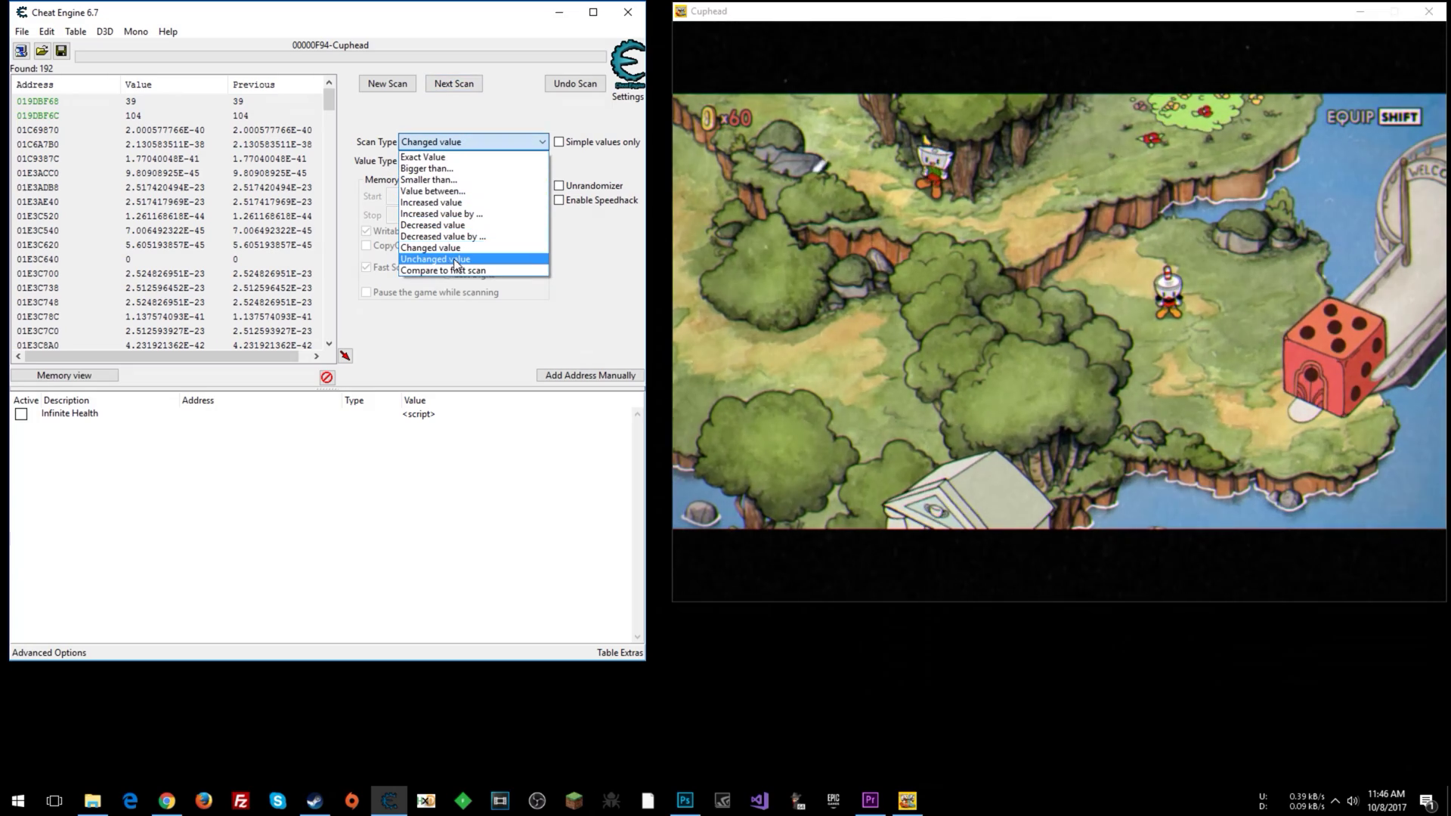
click(456, 261)
click(464, 84)
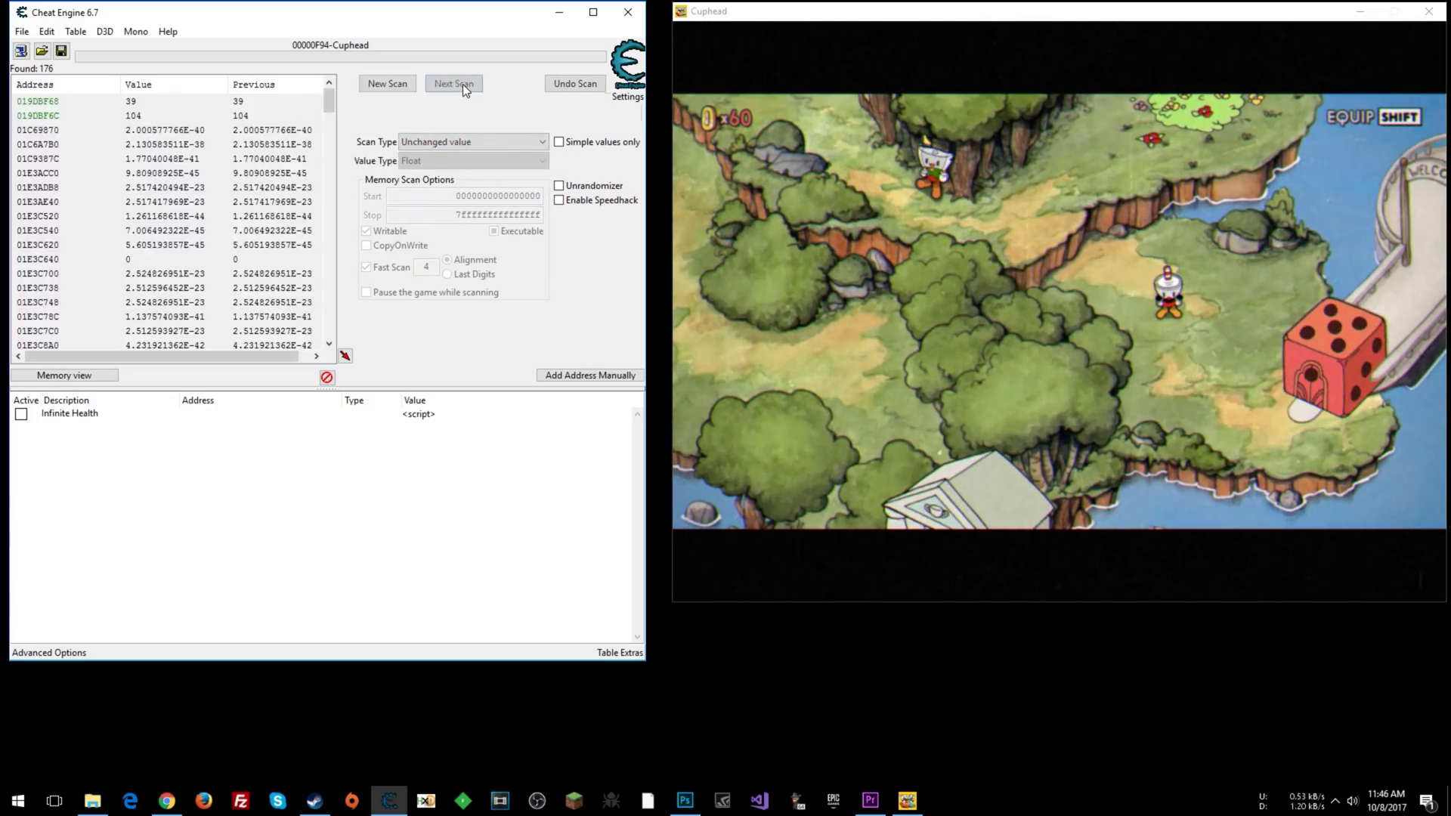
Walk the character upward in the game, and scan the results again for changed values.
click(938, 248)
key(Up)
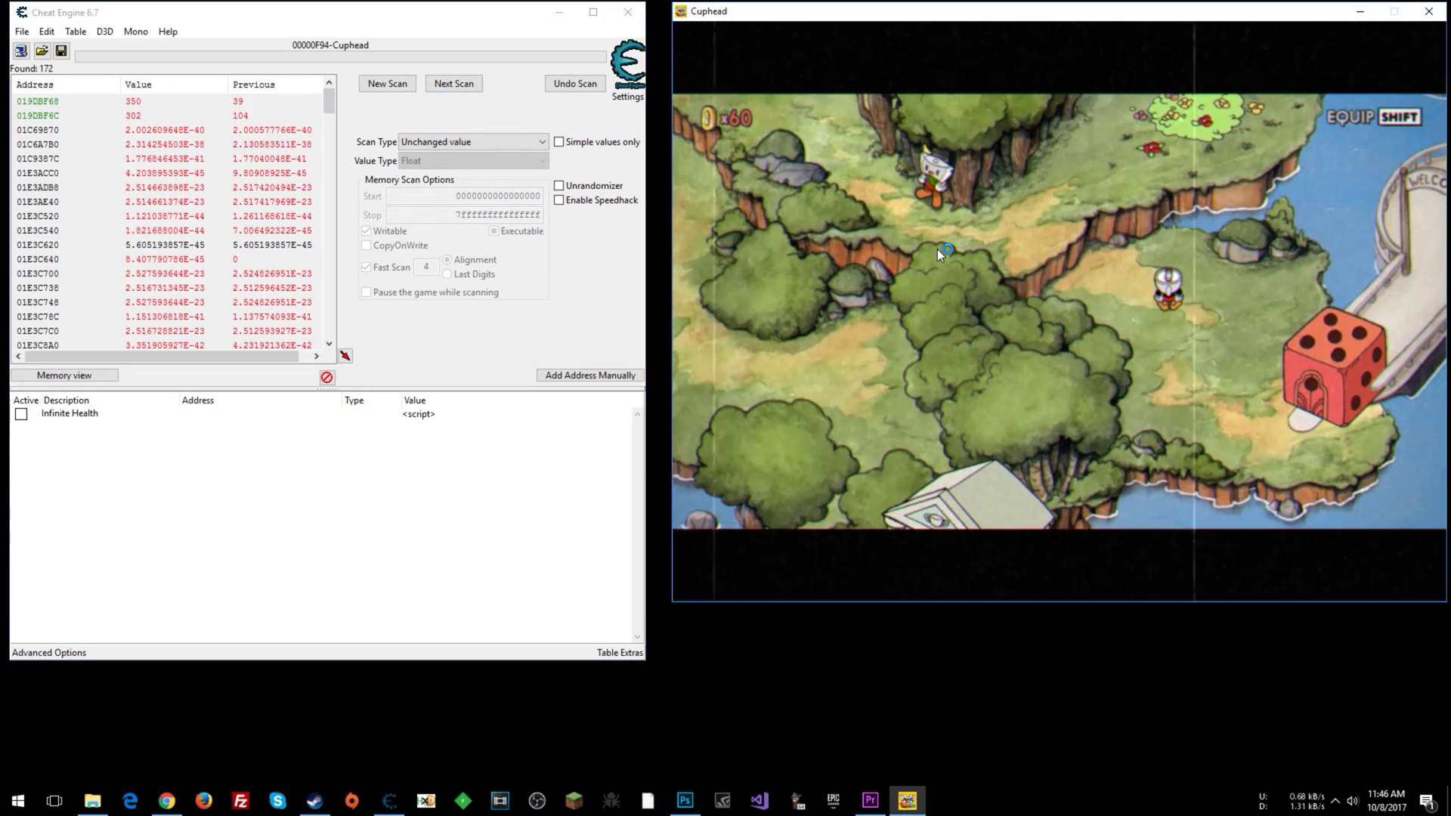
click(466, 142)
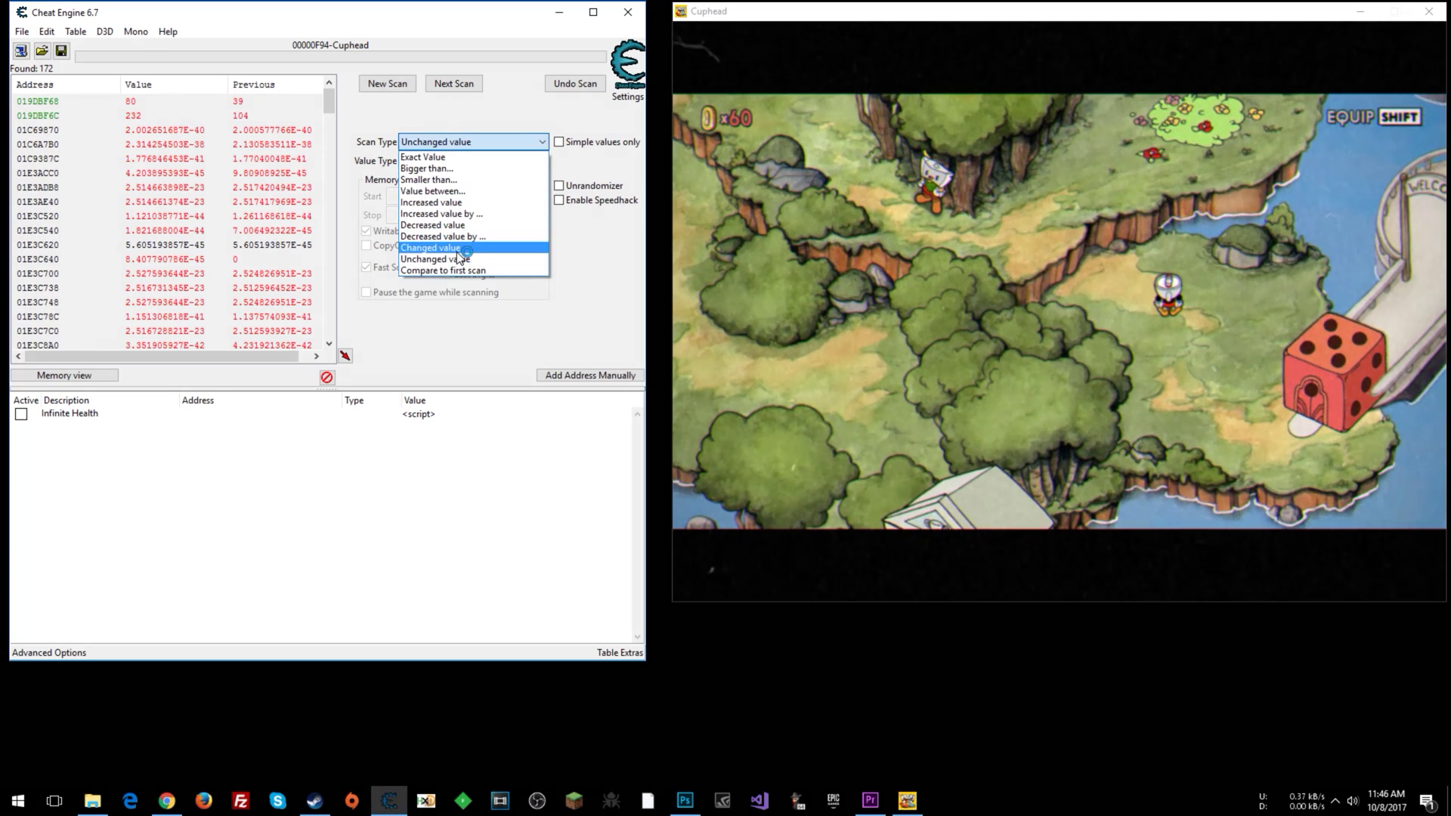
click(463, 248)
click(464, 83)
Open and close the equip card in the game without moving the character, and keep filtering the results for unchanged values.
click(968, 240)
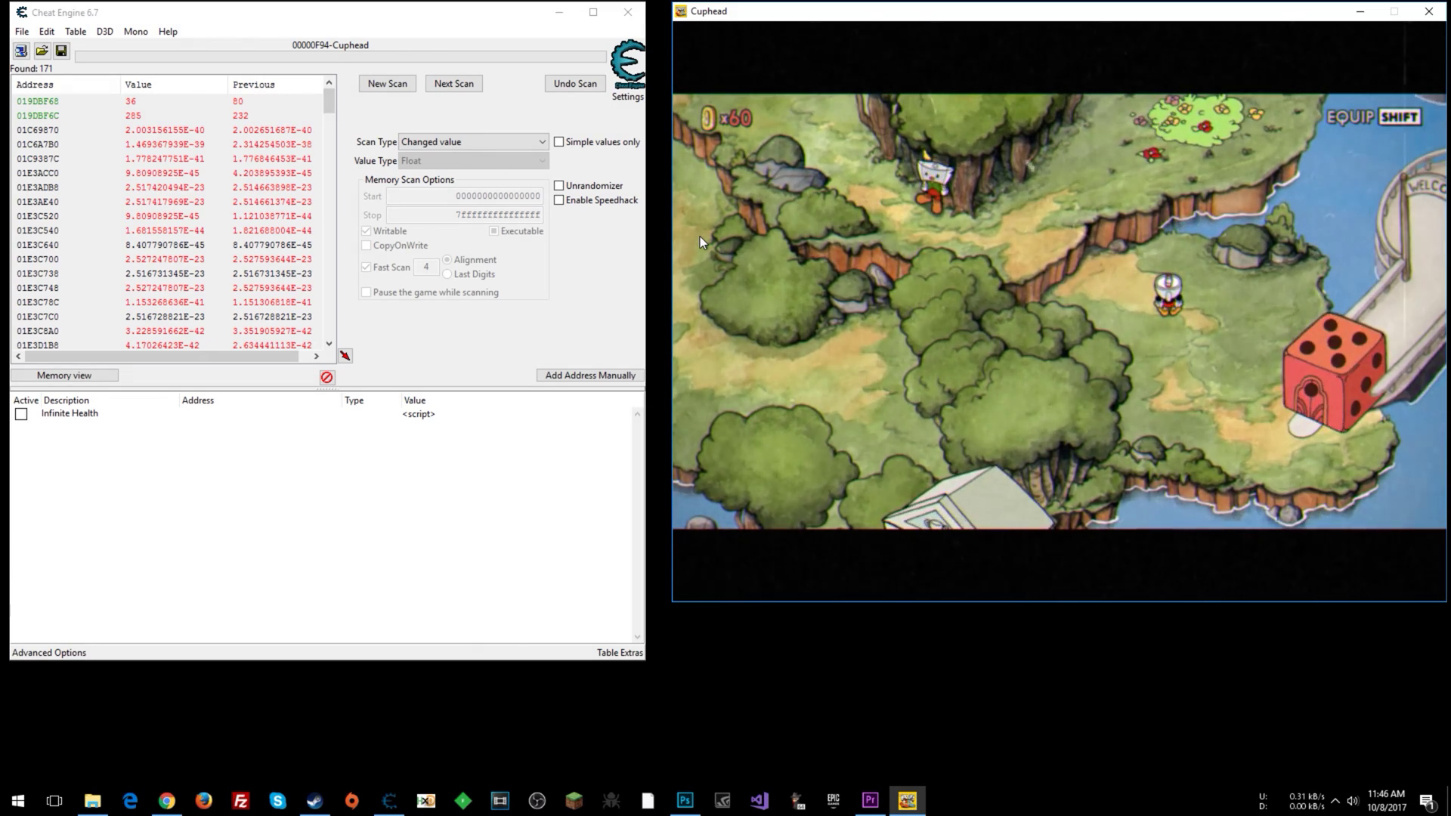
key(shift)
key(F2)
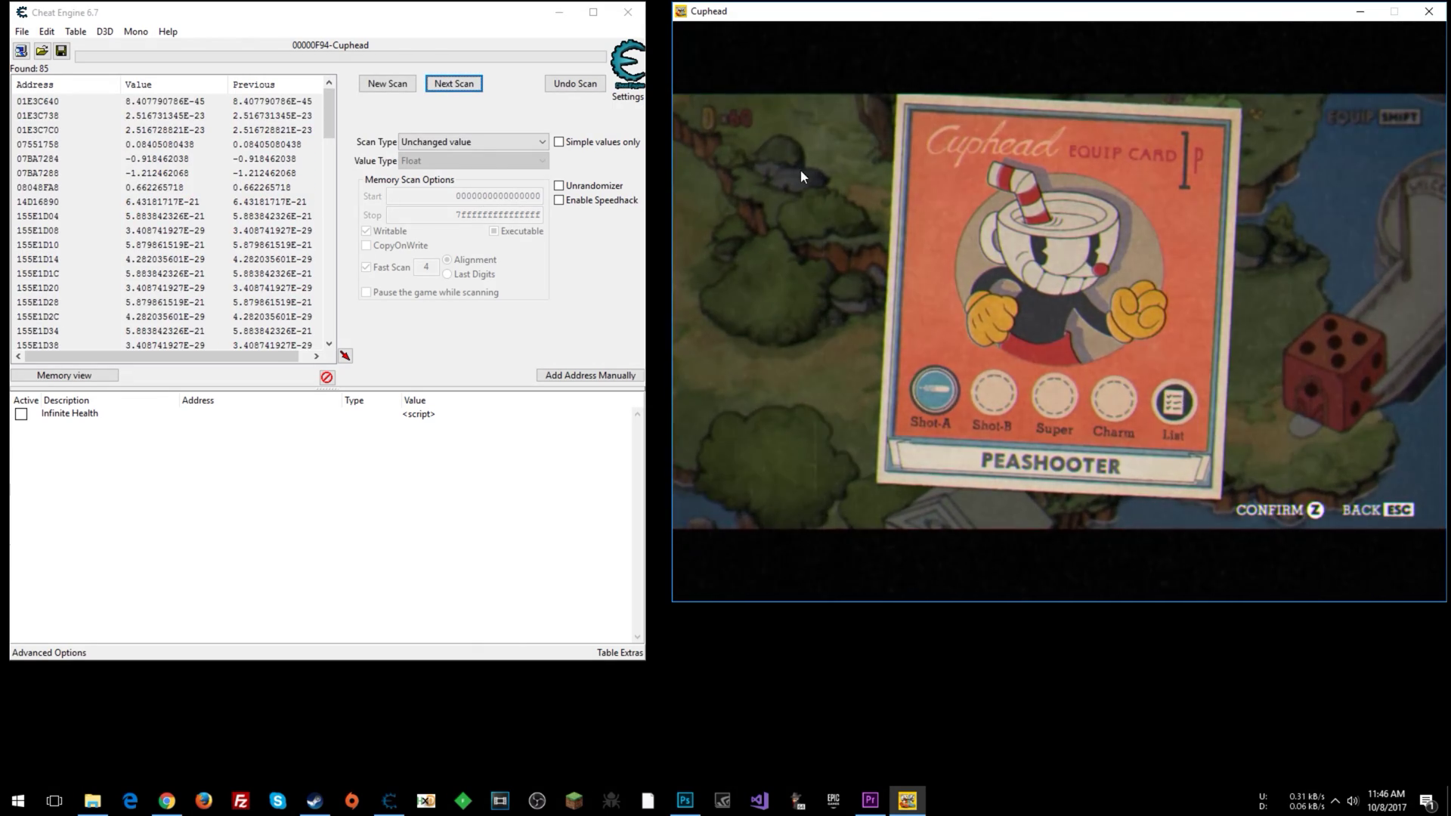
key(Escape)
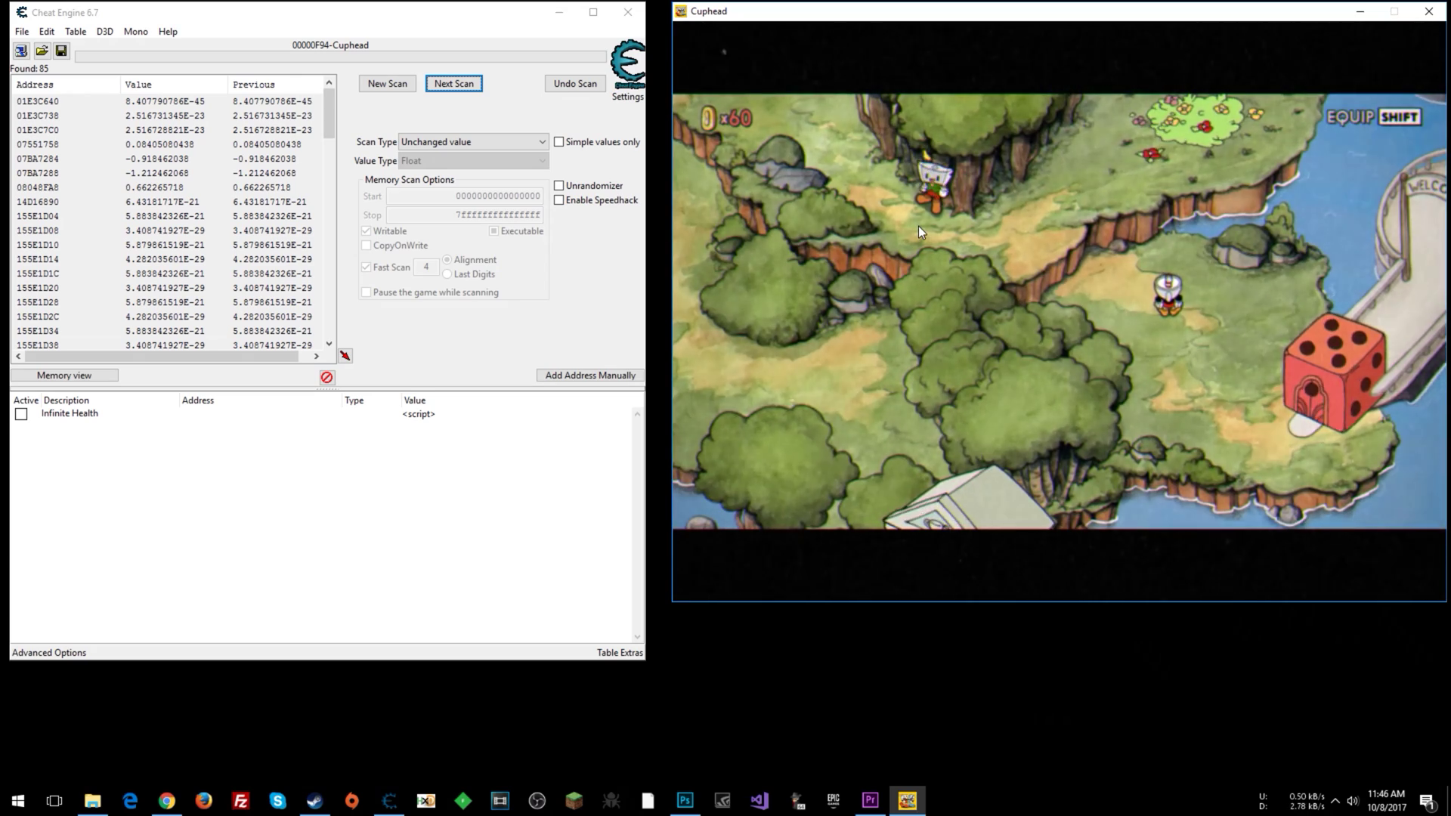
scroll(206, 201, down, 10)
scroll(239, 259, up, 10)
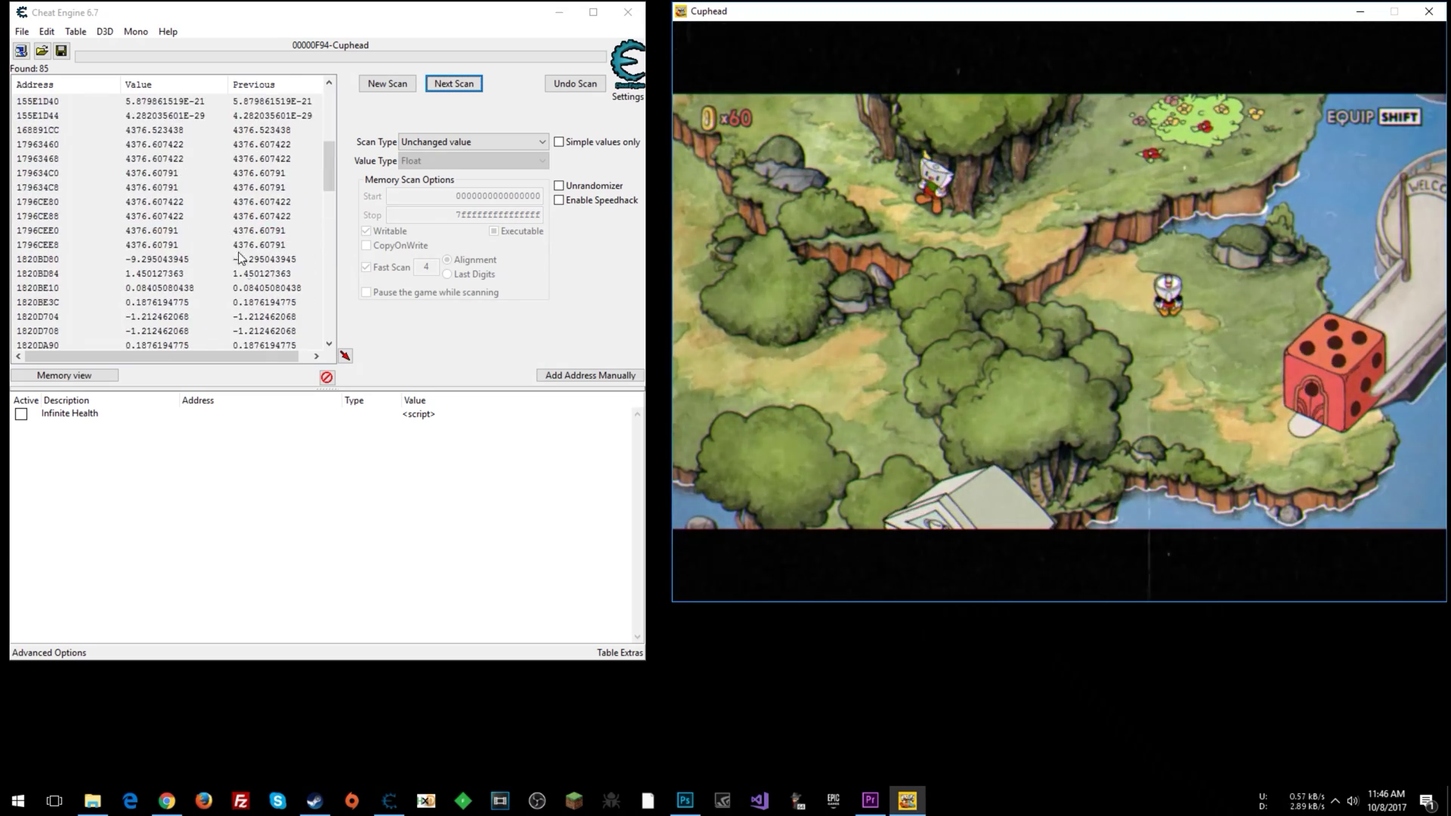
click(456, 84)
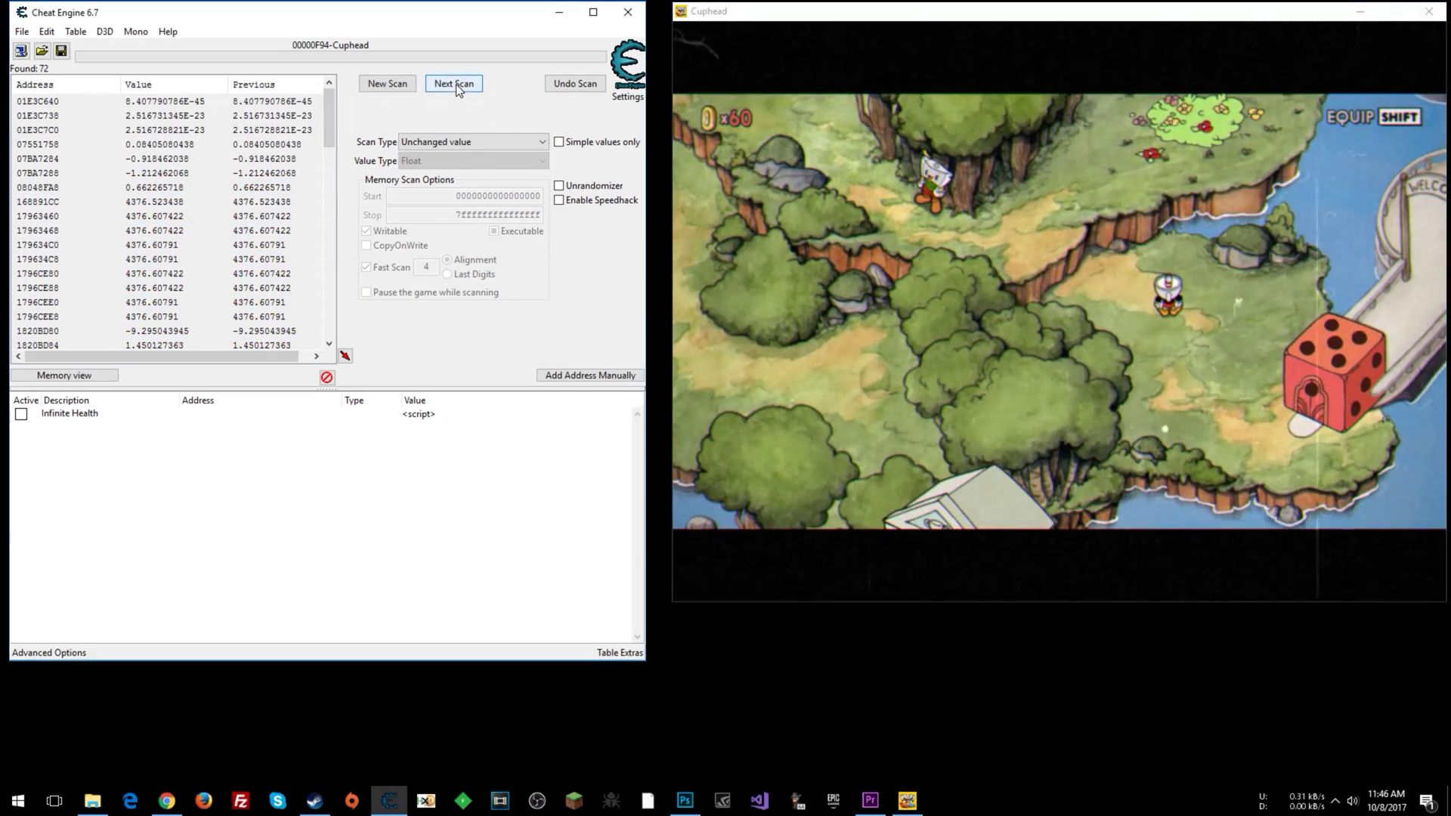
drag(328, 118, 308, 94)
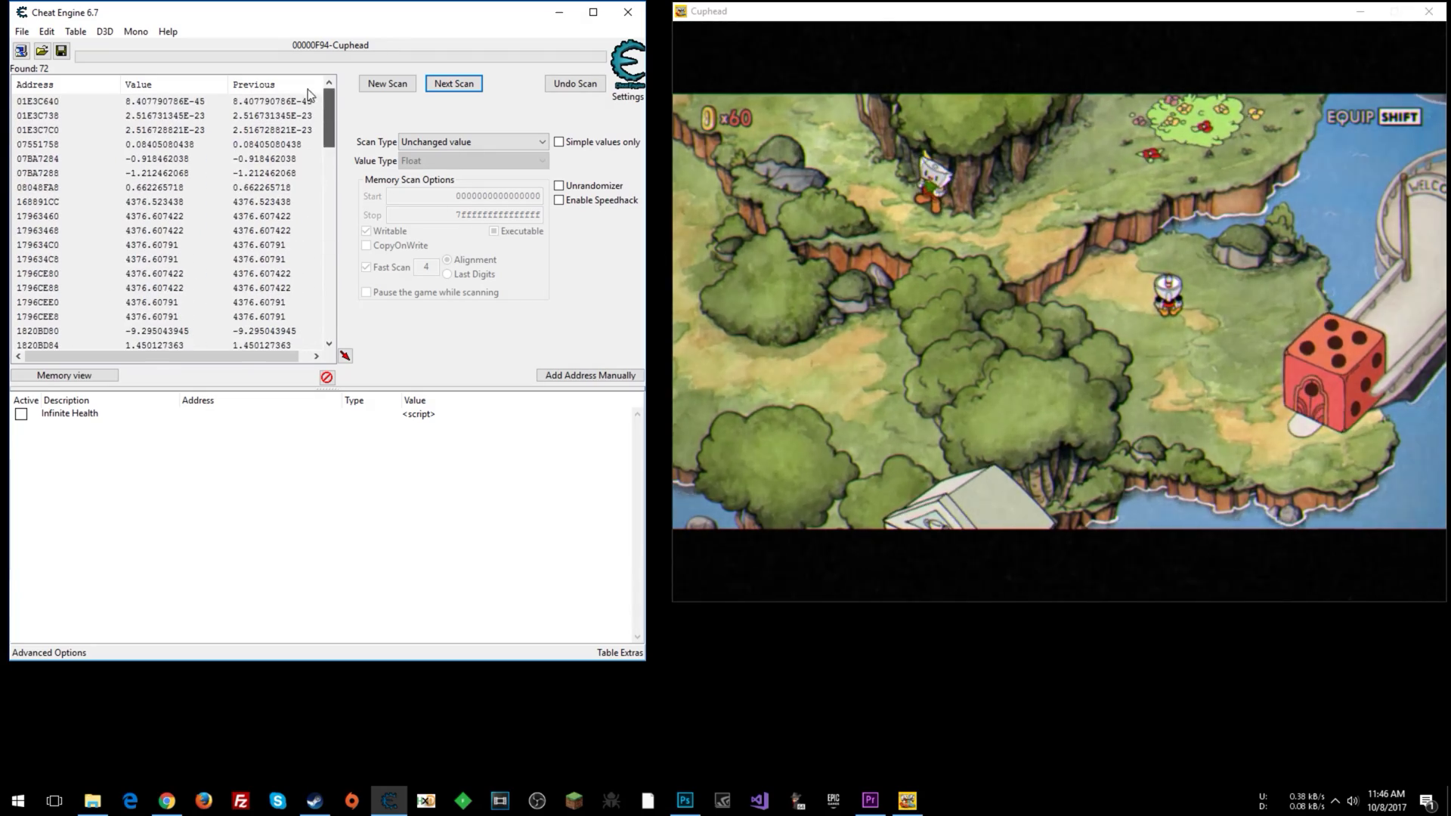
click(456, 82)
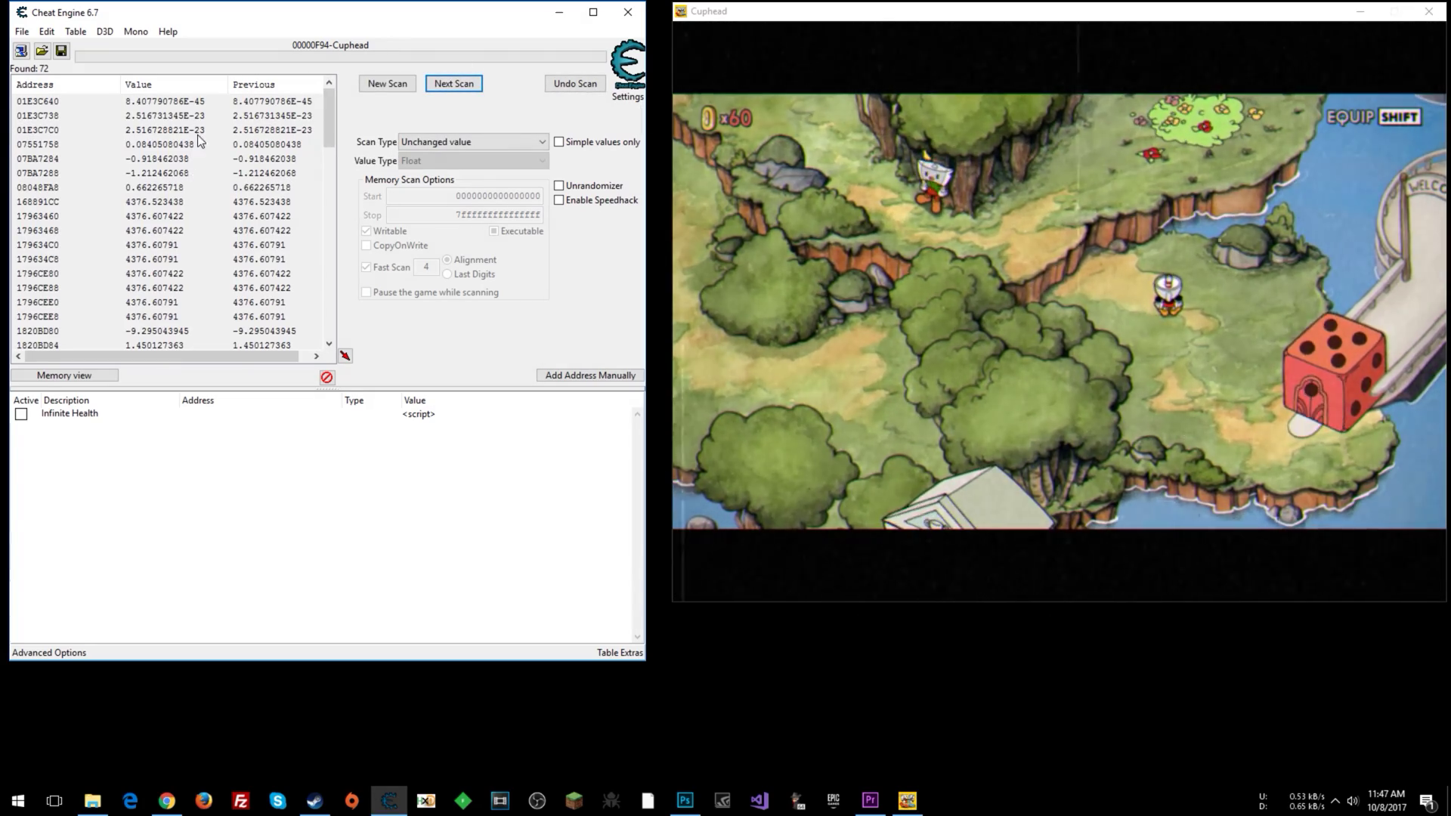
Remove the three addresses with tiny exponent values, 01E3C640 through 01E3C7C0, from the scan results.
click(198, 103)
click(200, 118)
click(202, 131)
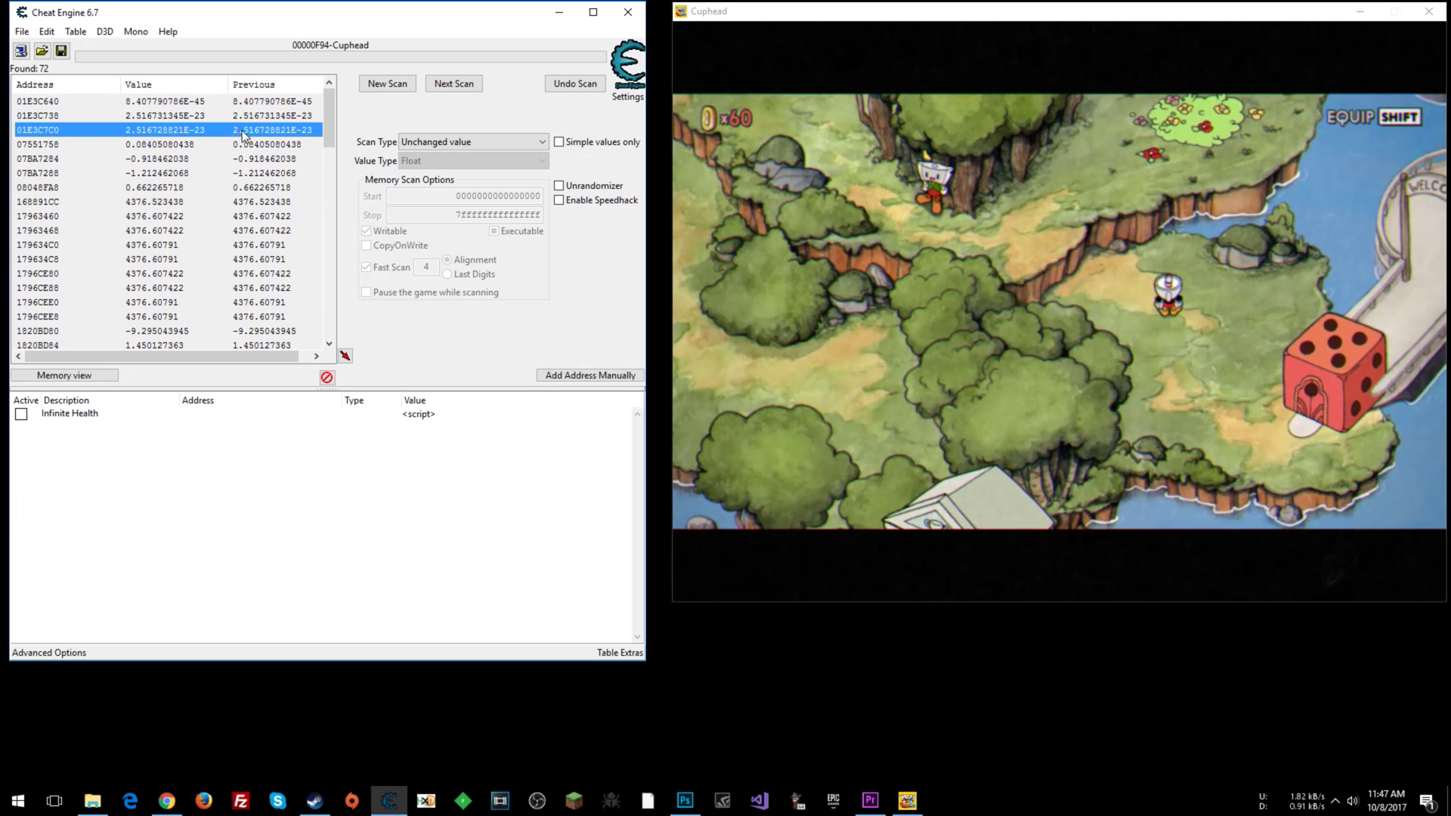
click(194, 102)
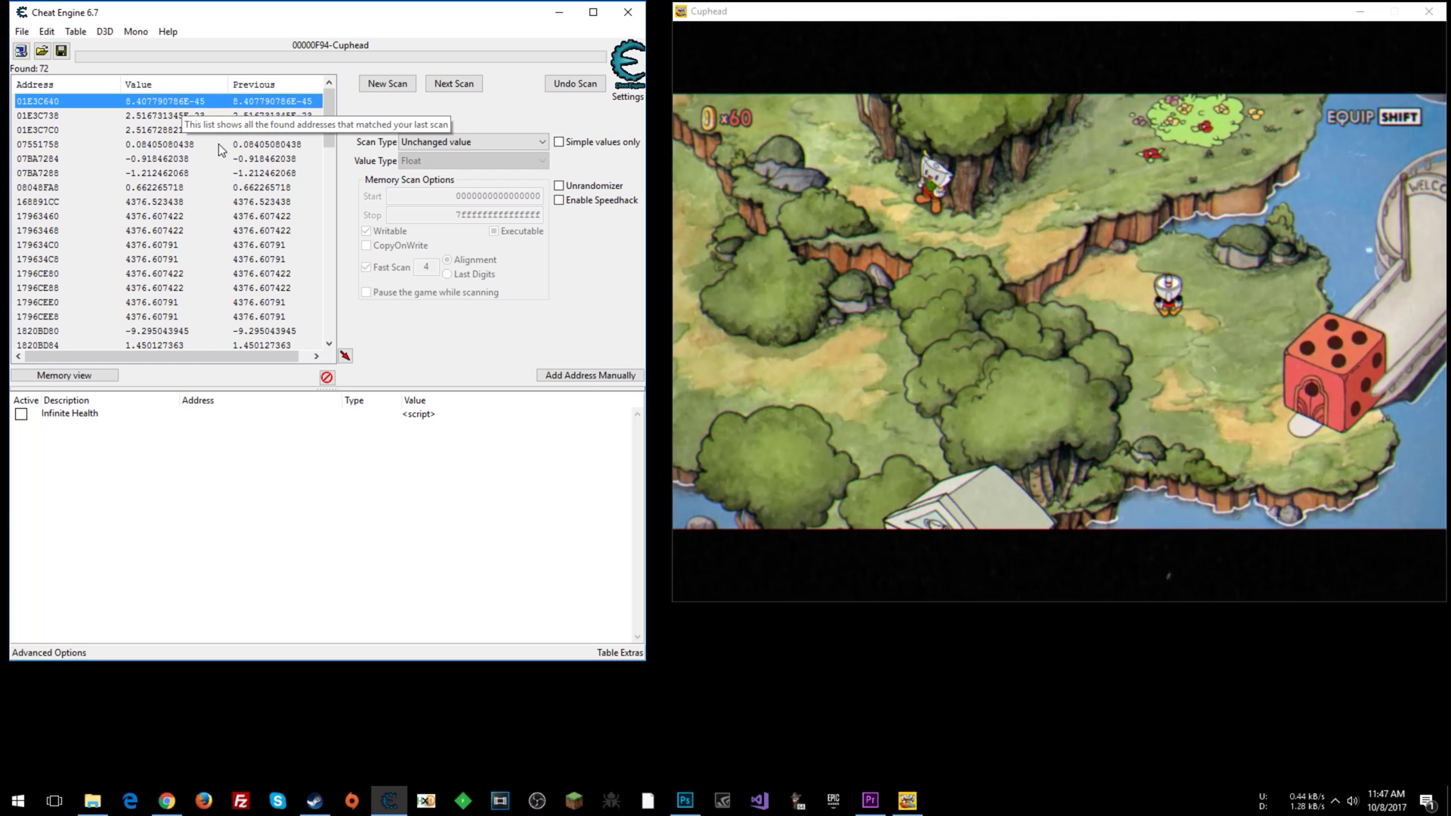
ctrl+click(203, 118)
ctrl+click(202, 133)
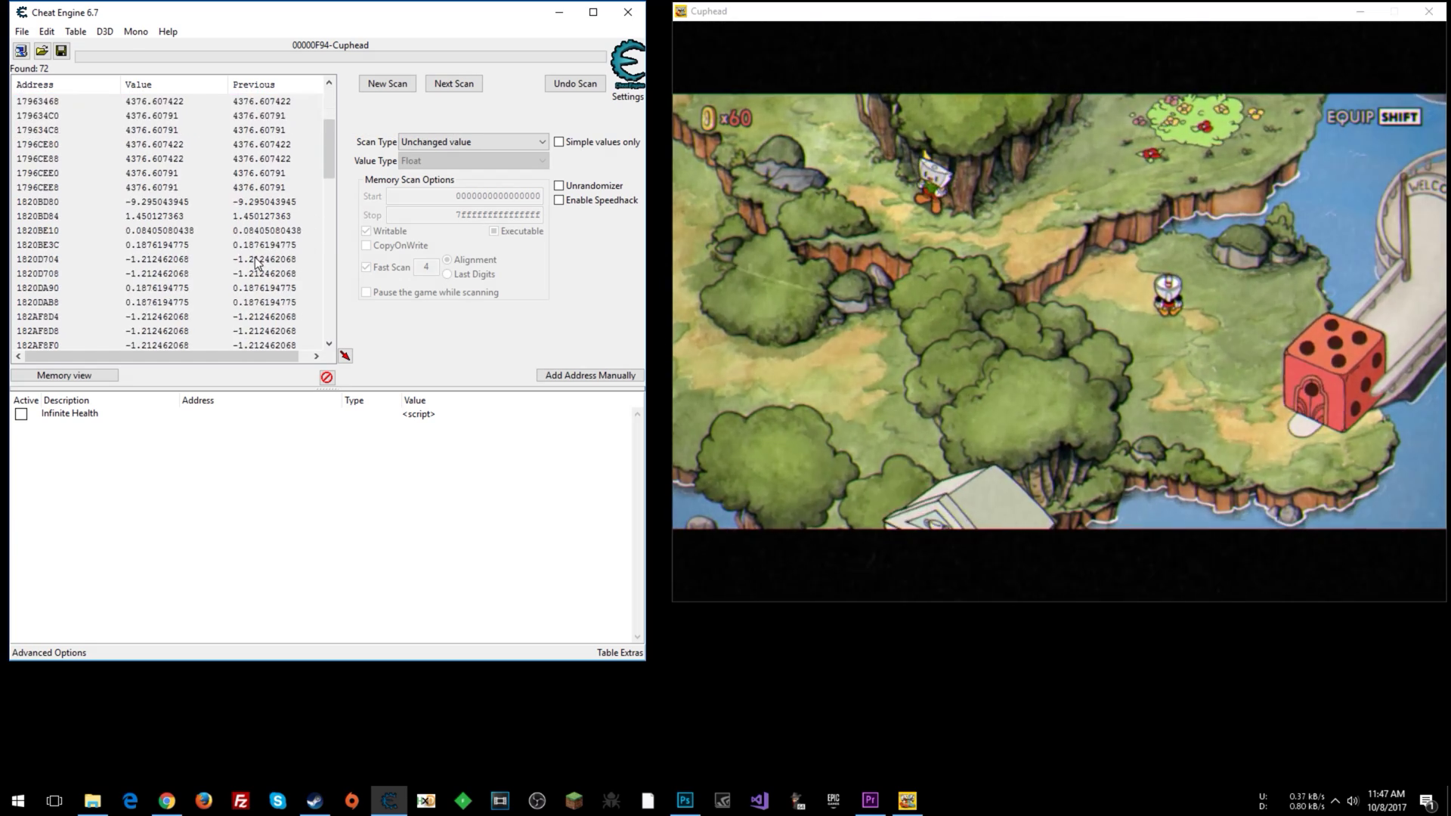
right_click(193, 122)
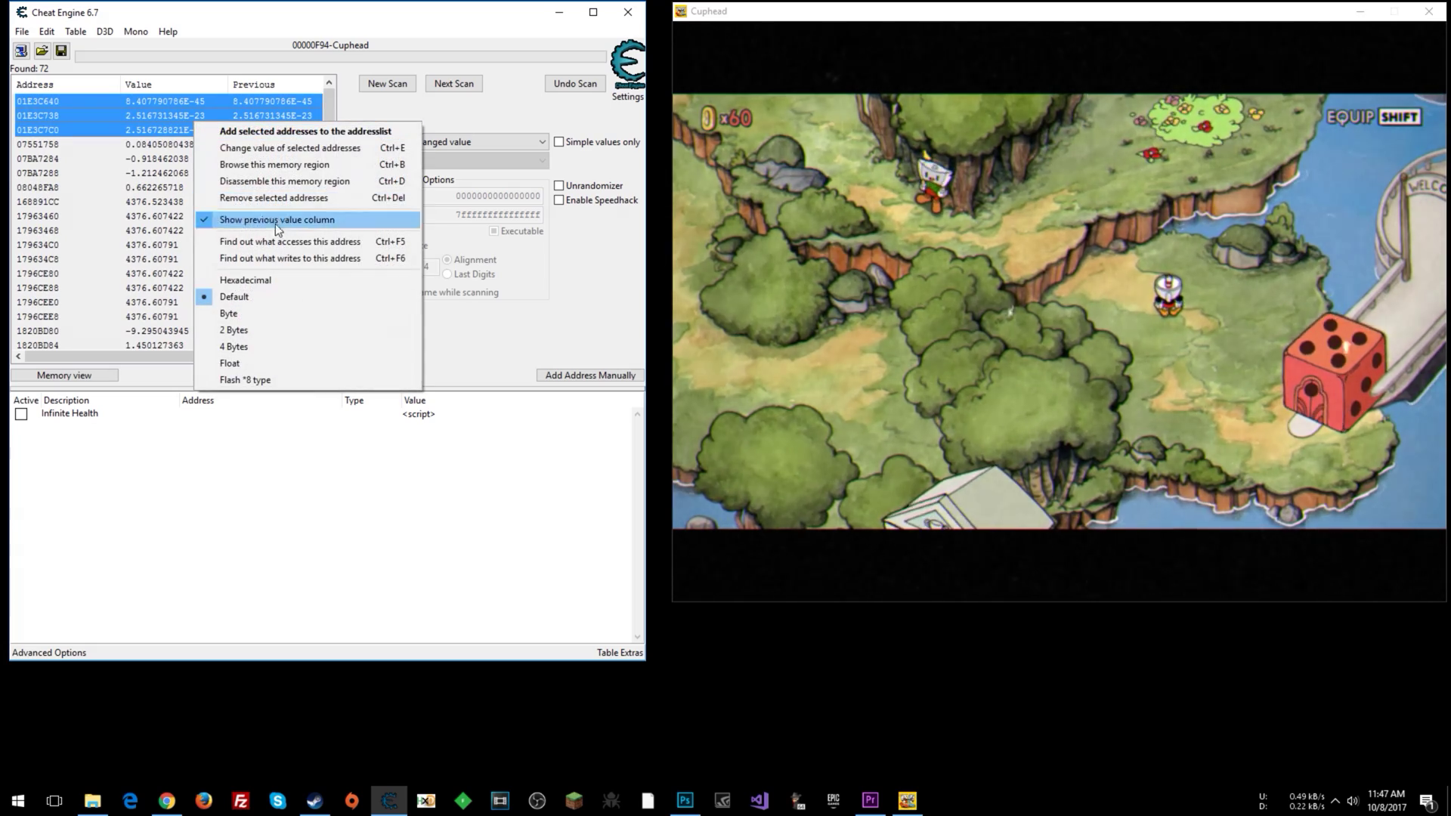
click(271, 200)
Remove the block of addresses with E-43 and E-42 values, starting at 2FE9F470, from the scan results.
scroll(219, 157, down, 5)
scroll(220, 157, down, 8)
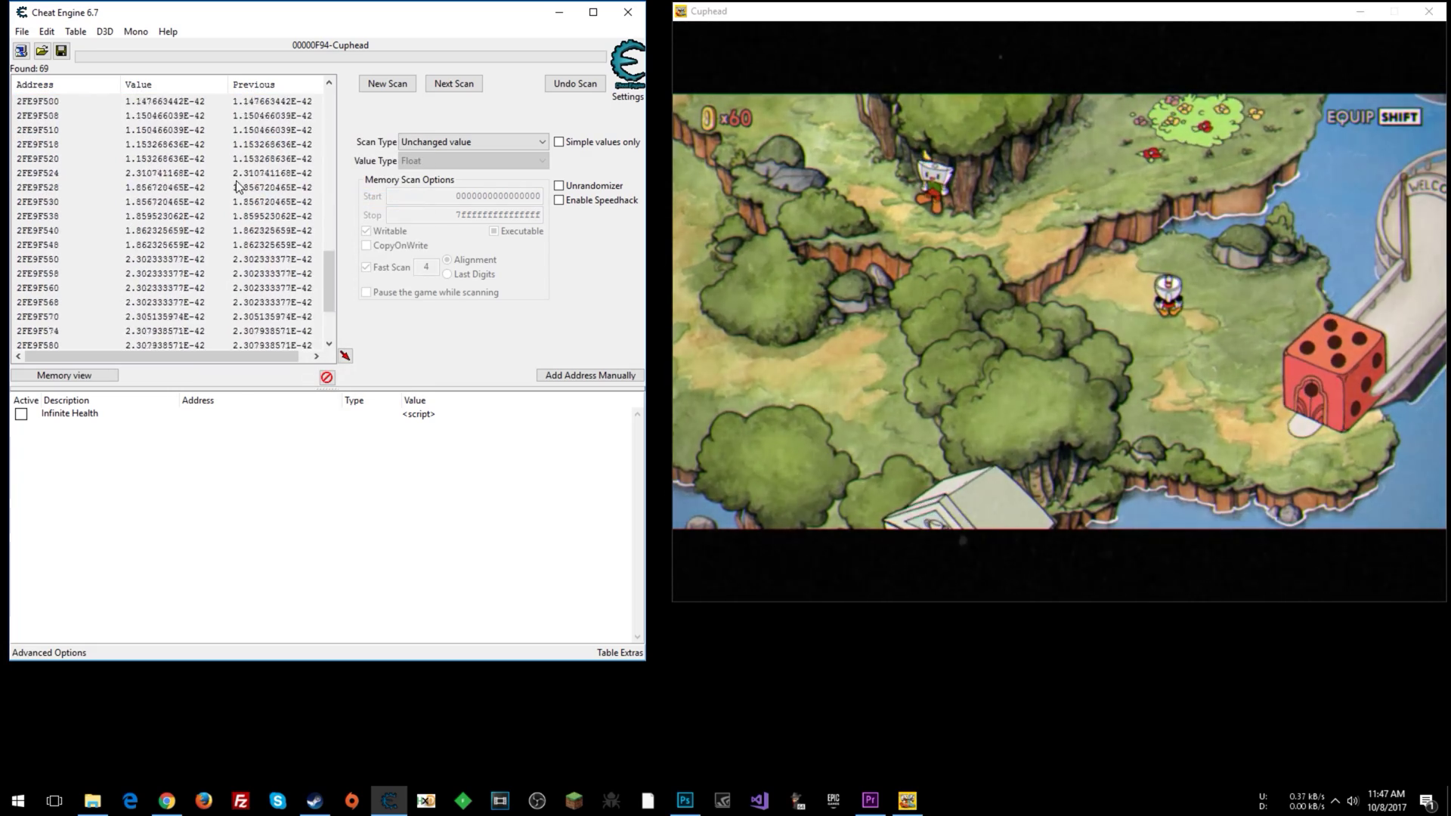
scroll(217, 292, up, 6)
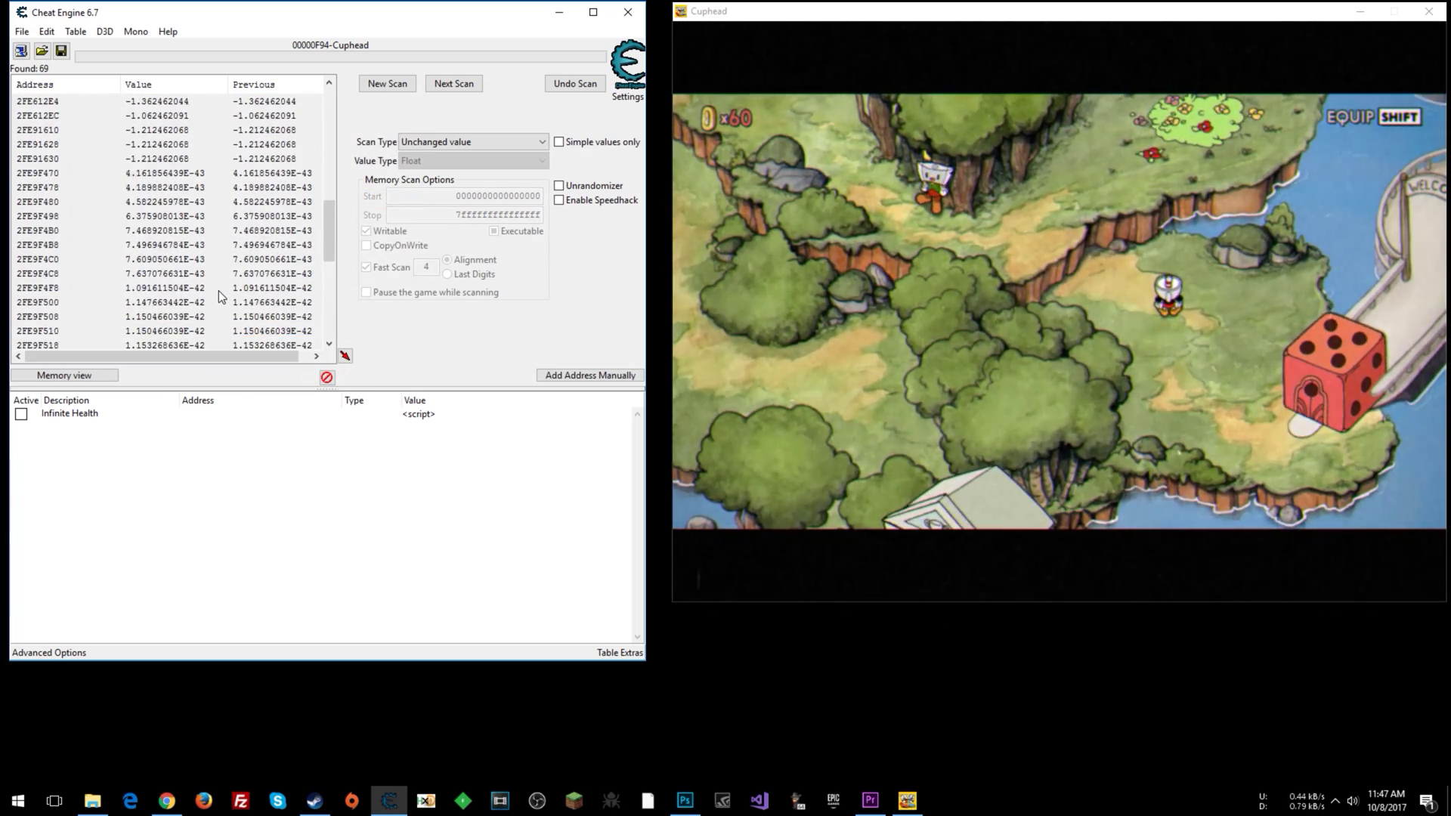
shift+click(178, 258)
right_click(181, 260)
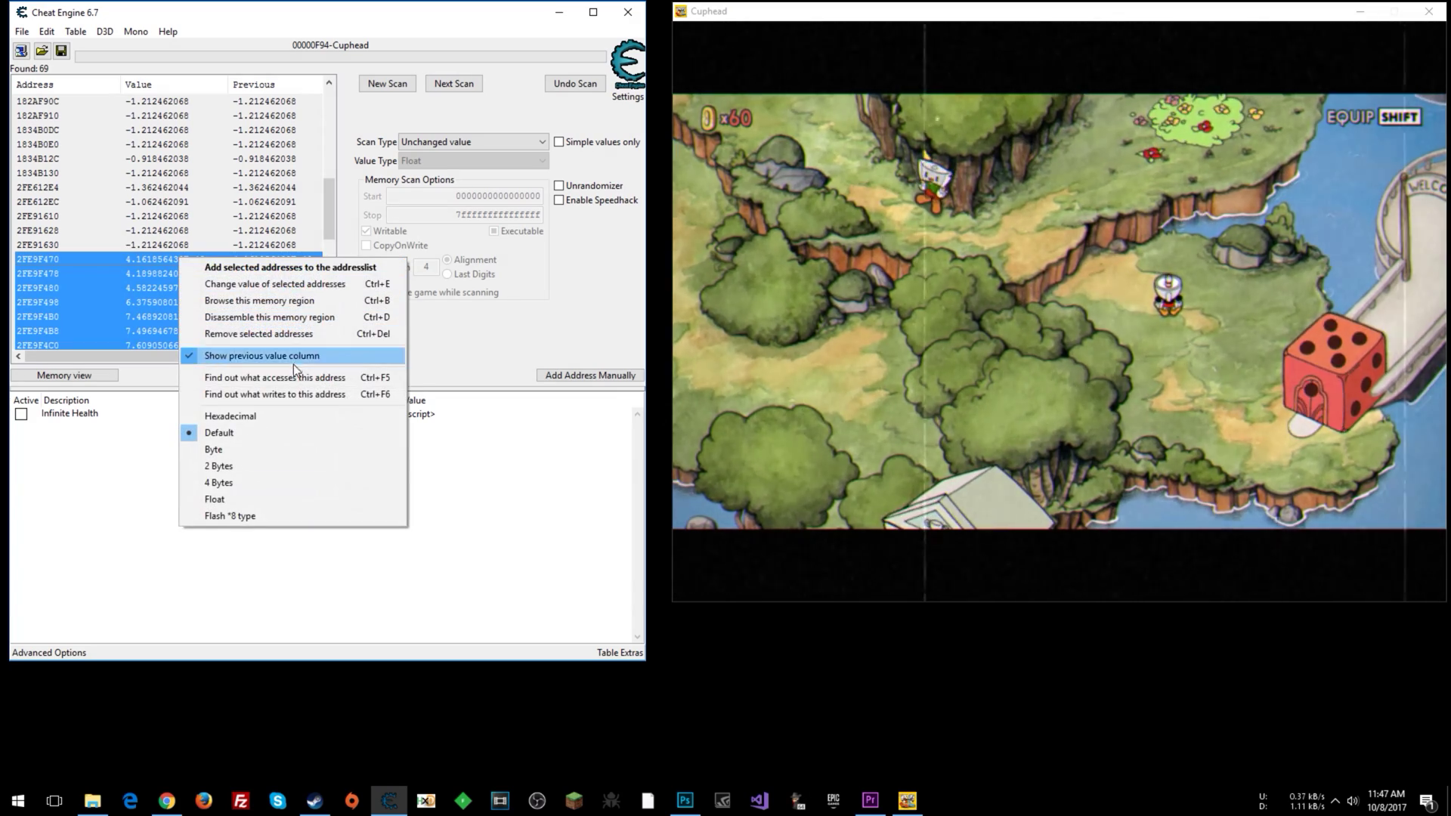
click(273, 335)
Review the remaining scan results and select the addresses from 1820BD80 through 30117FD8.
scroll(228, 252, down, 7)
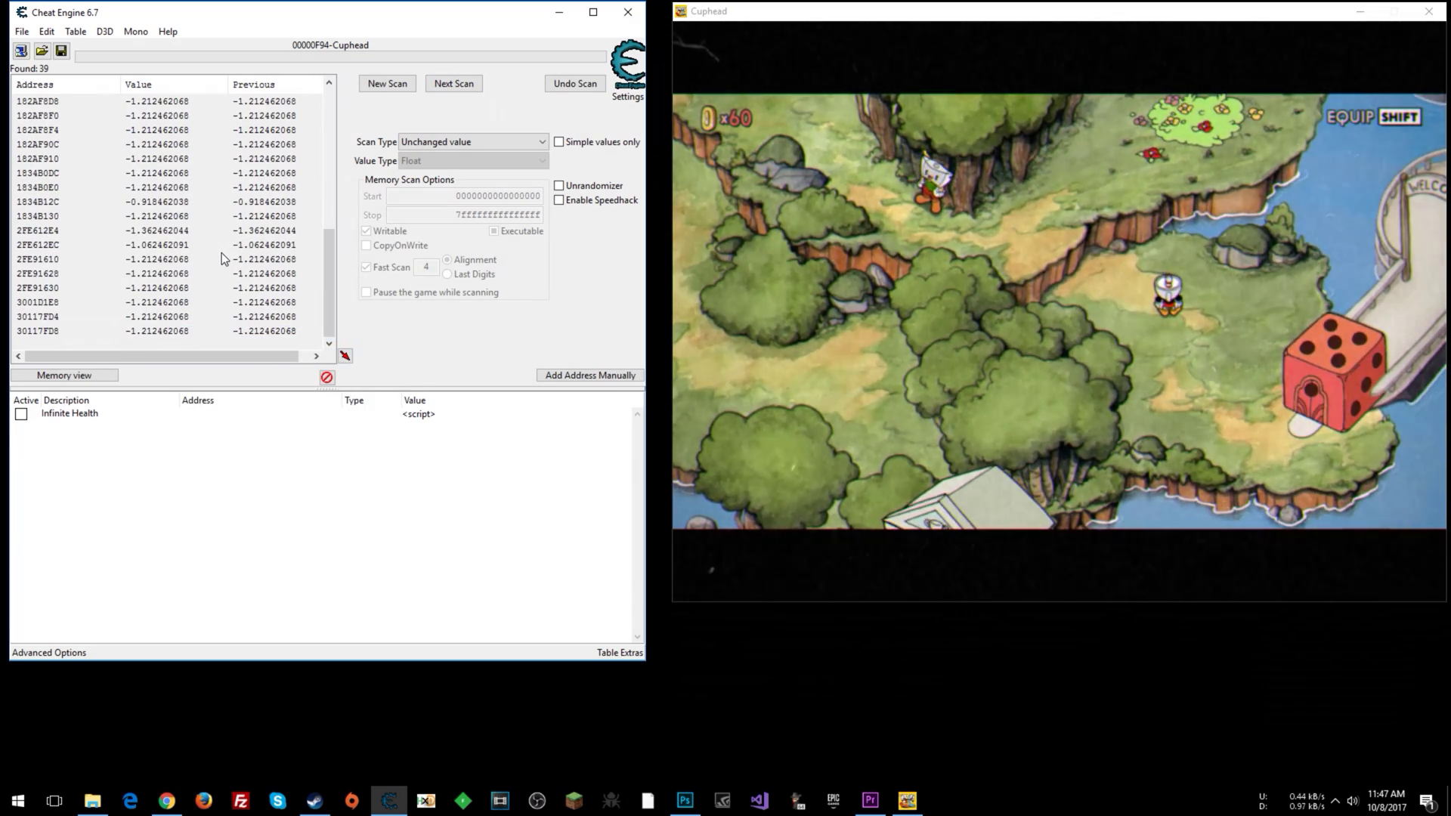
scroll(220, 257, up, 7)
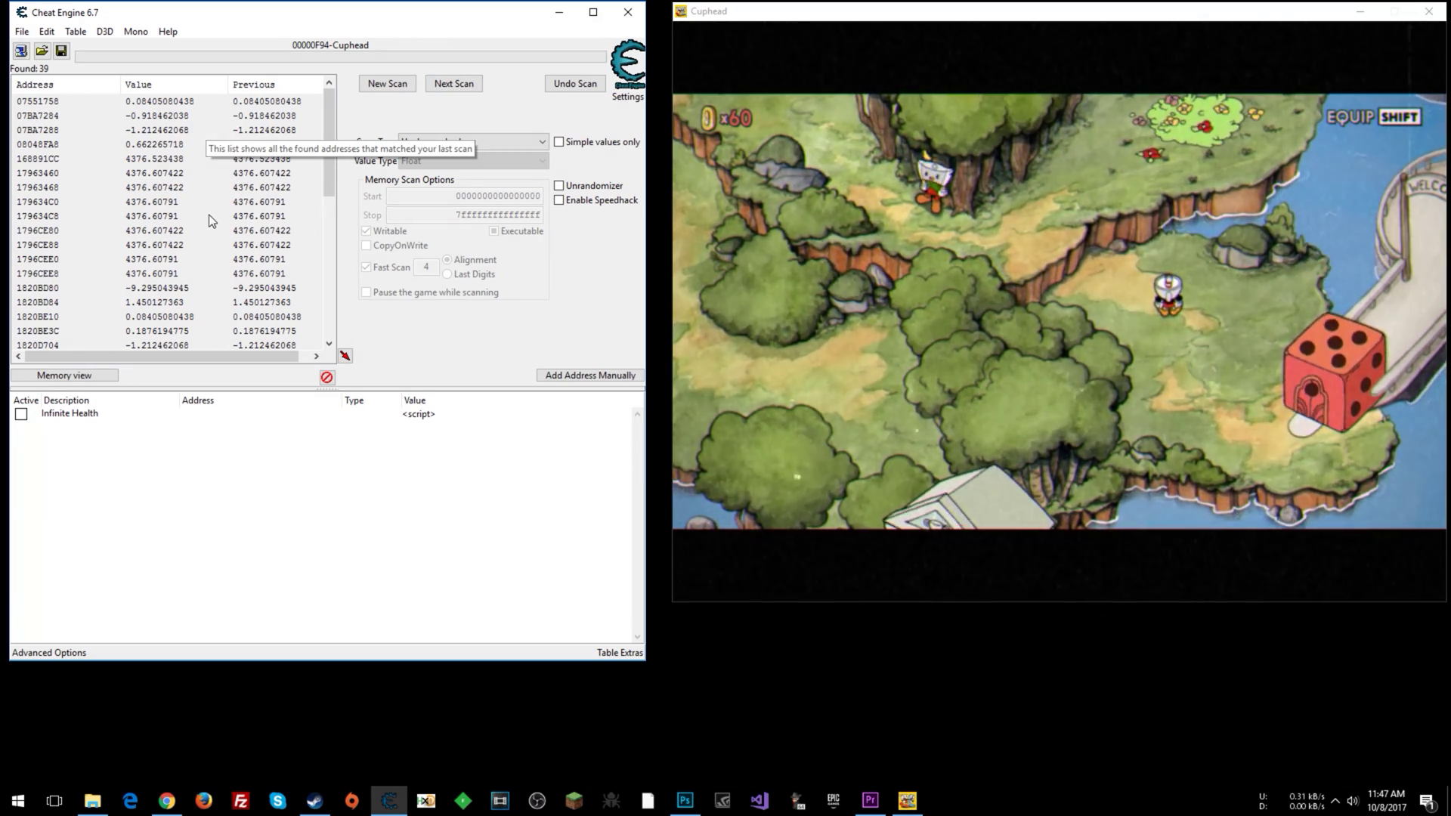
scroll(223, 220, down, 6)
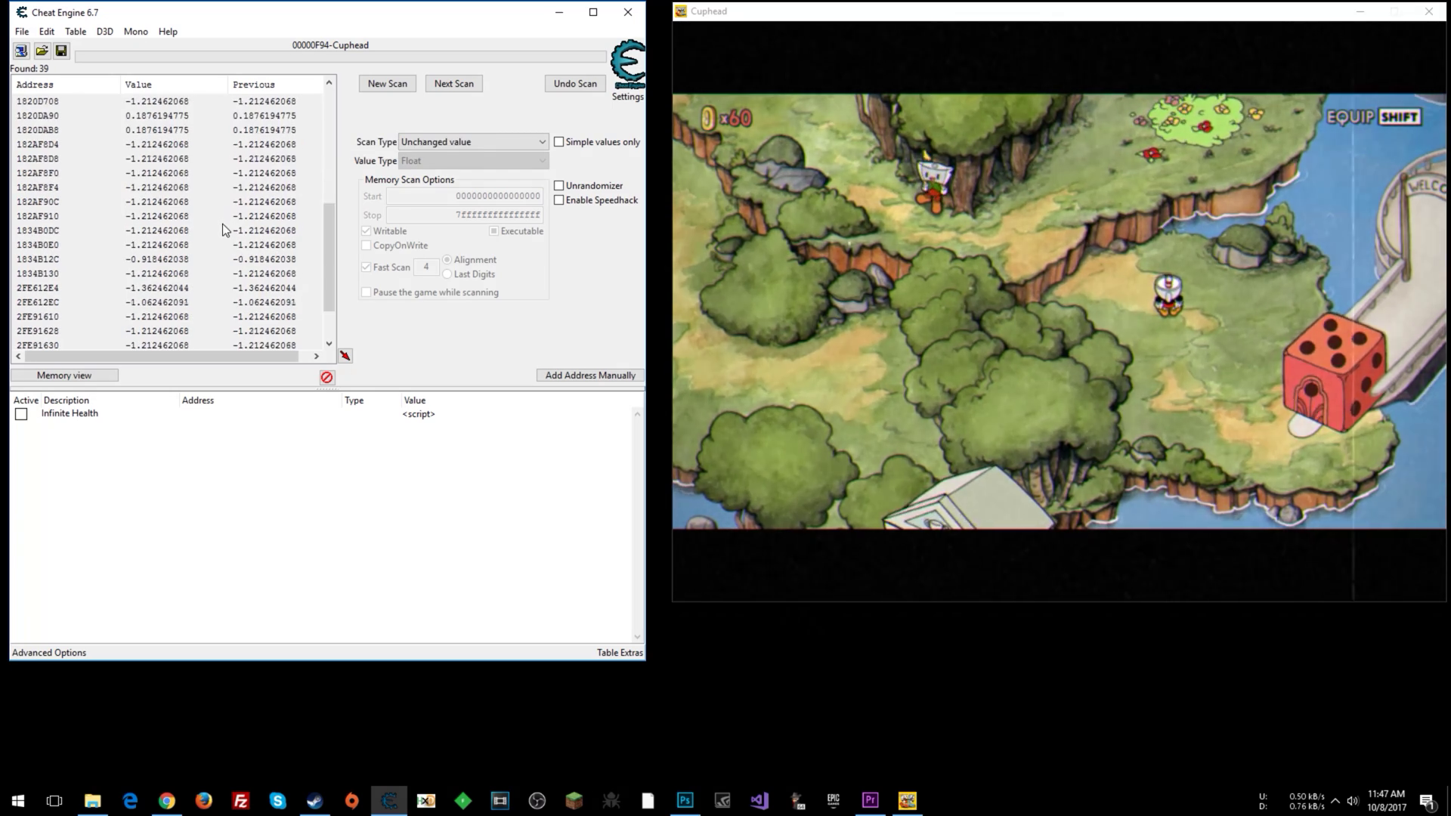
scroll(182, 296, down, 2)
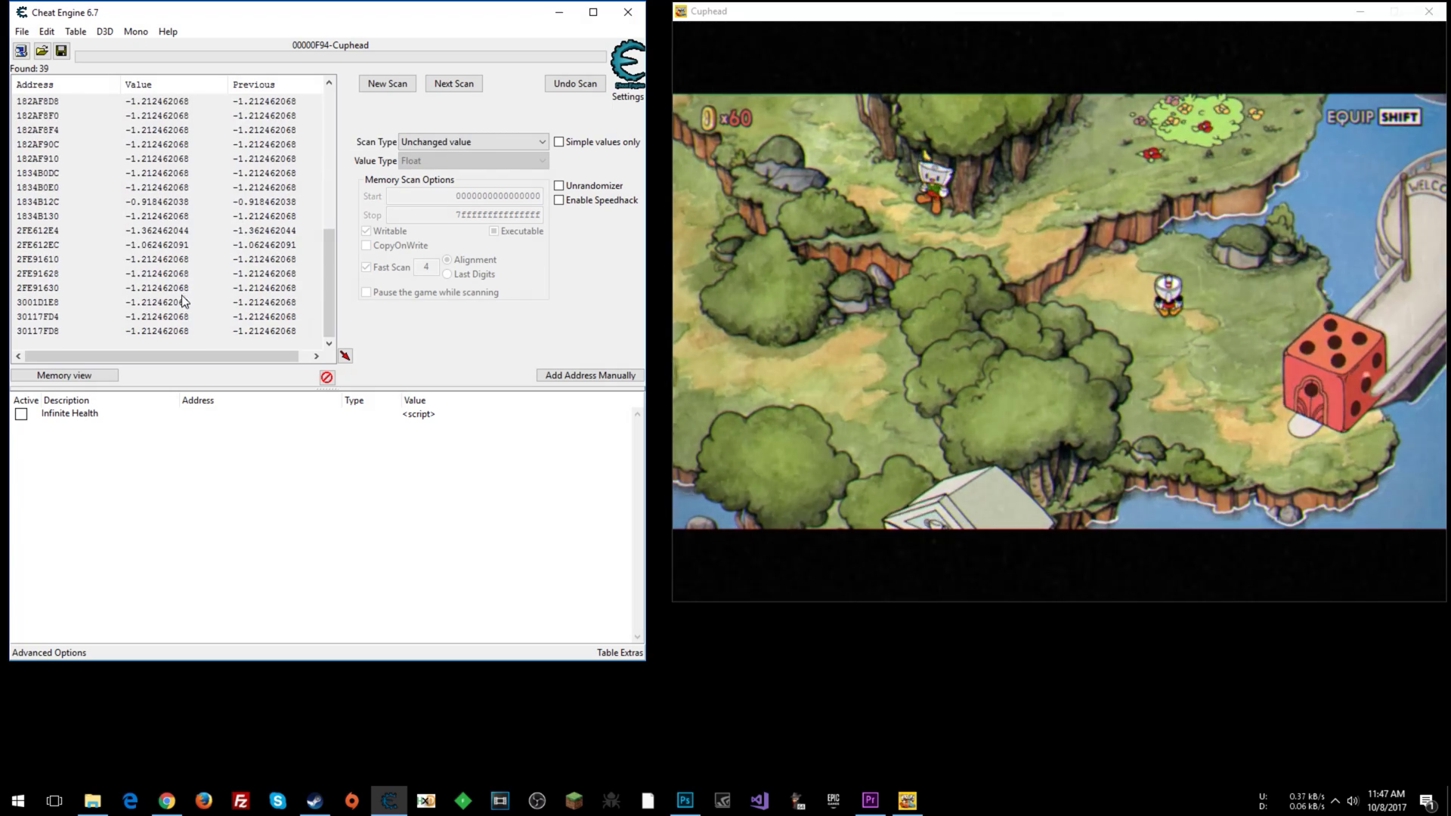
scroll(155, 339, up, 7)
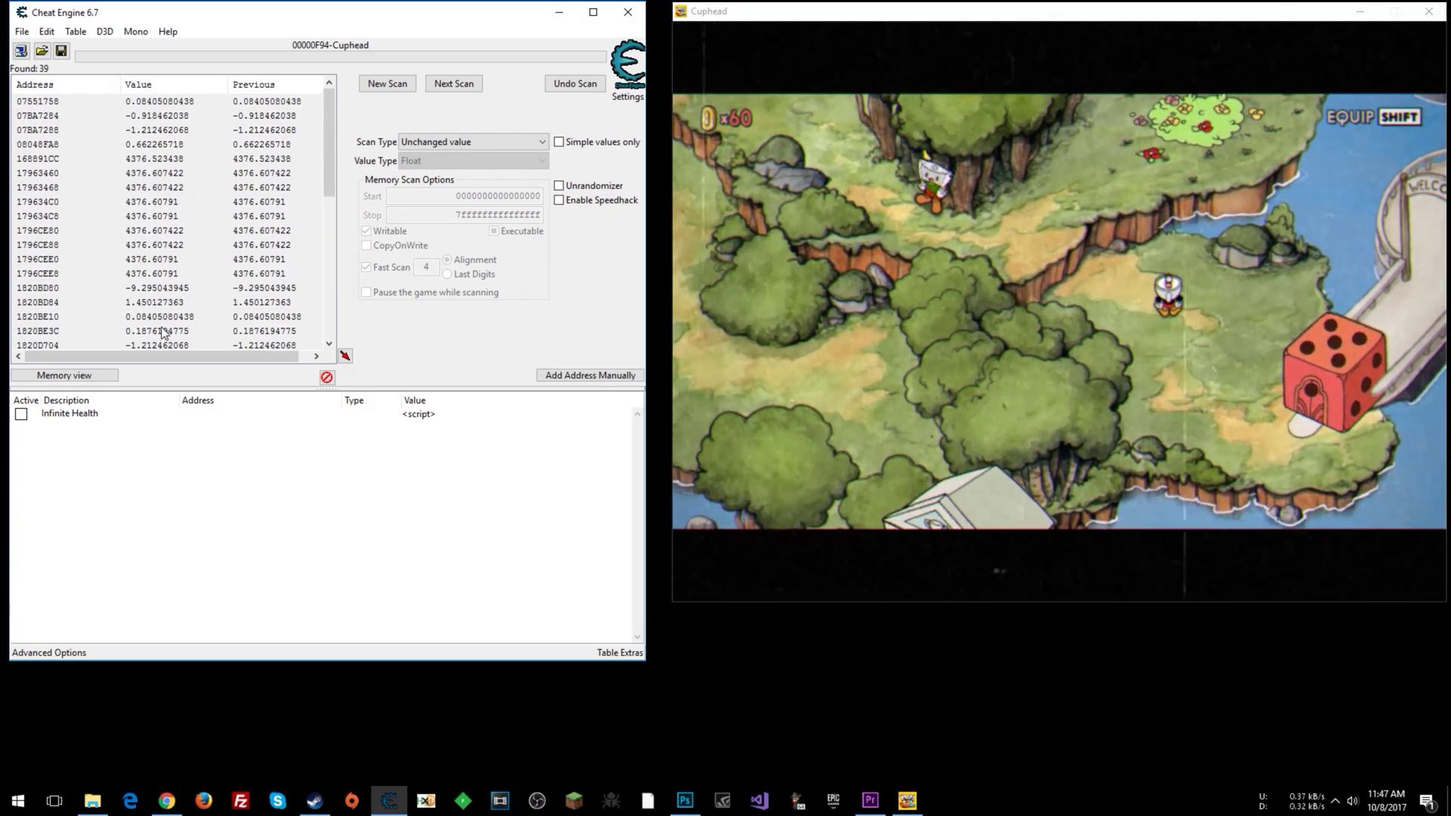
scroll(192, 289, down, 7)
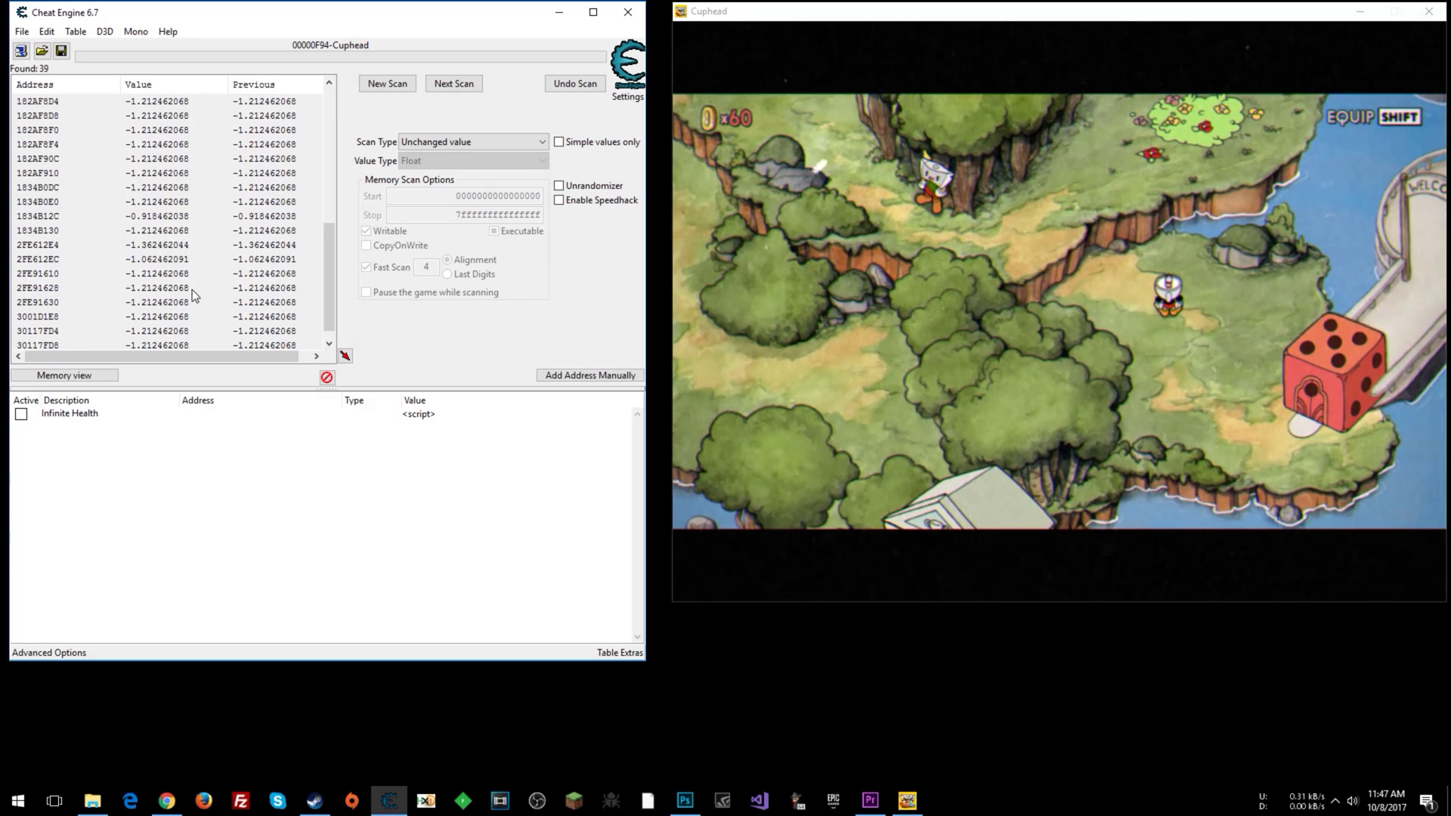
click(160, 330)
scroll(165, 333, up, 4)
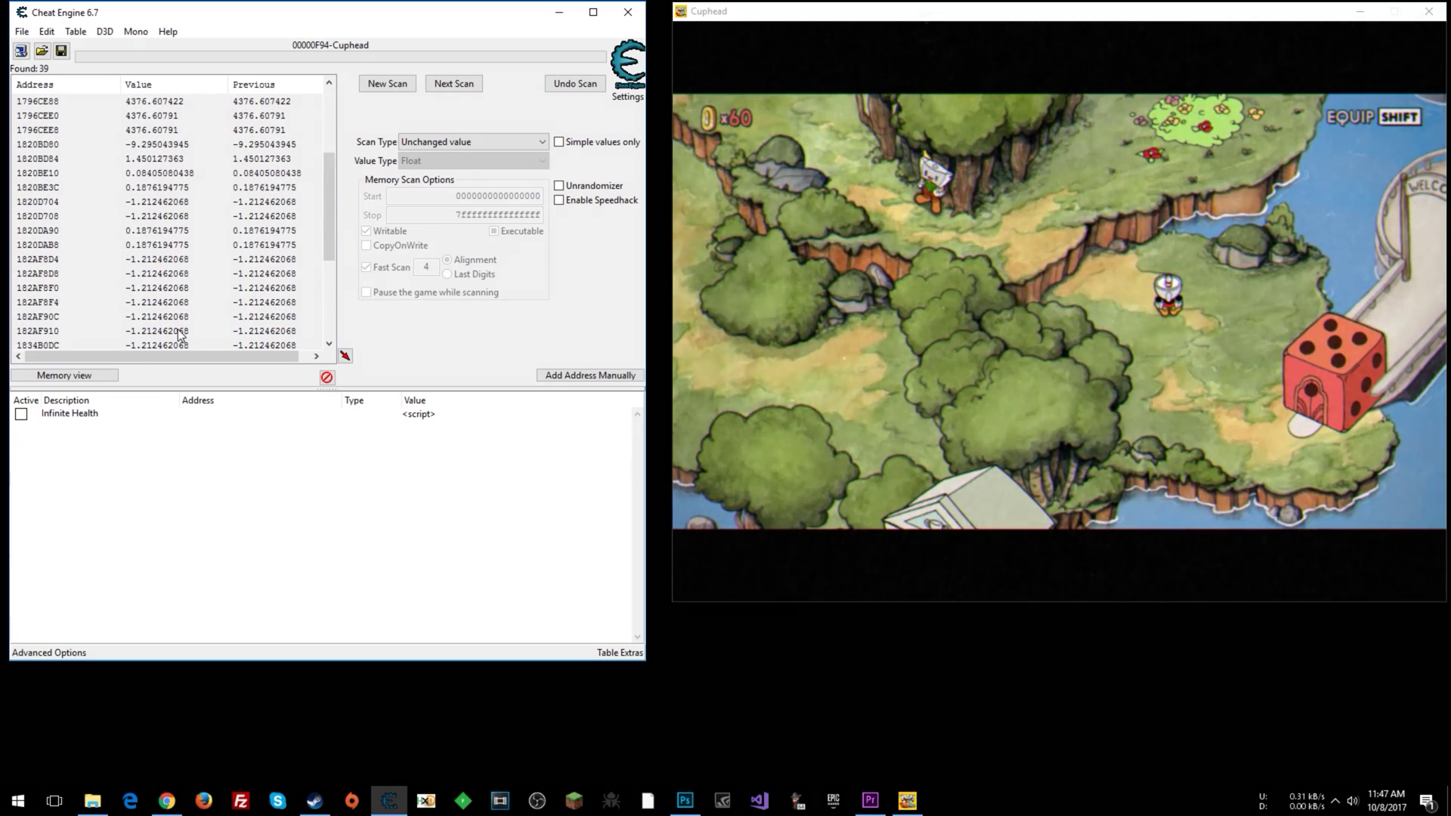
shift+click(143, 145)
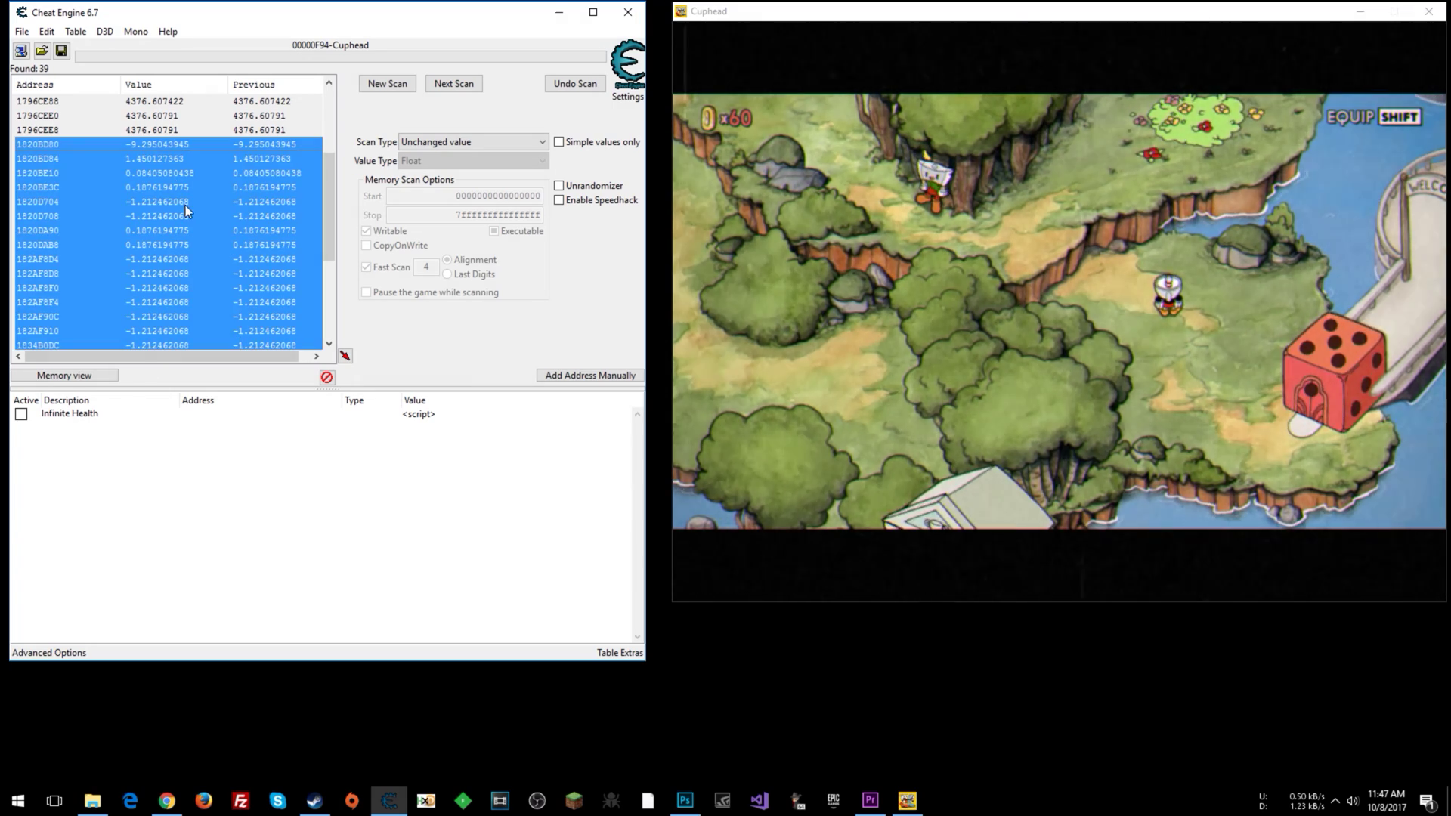
Create a header named Group 1 in the address list.
right_click(103, 451)
click(171, 567)
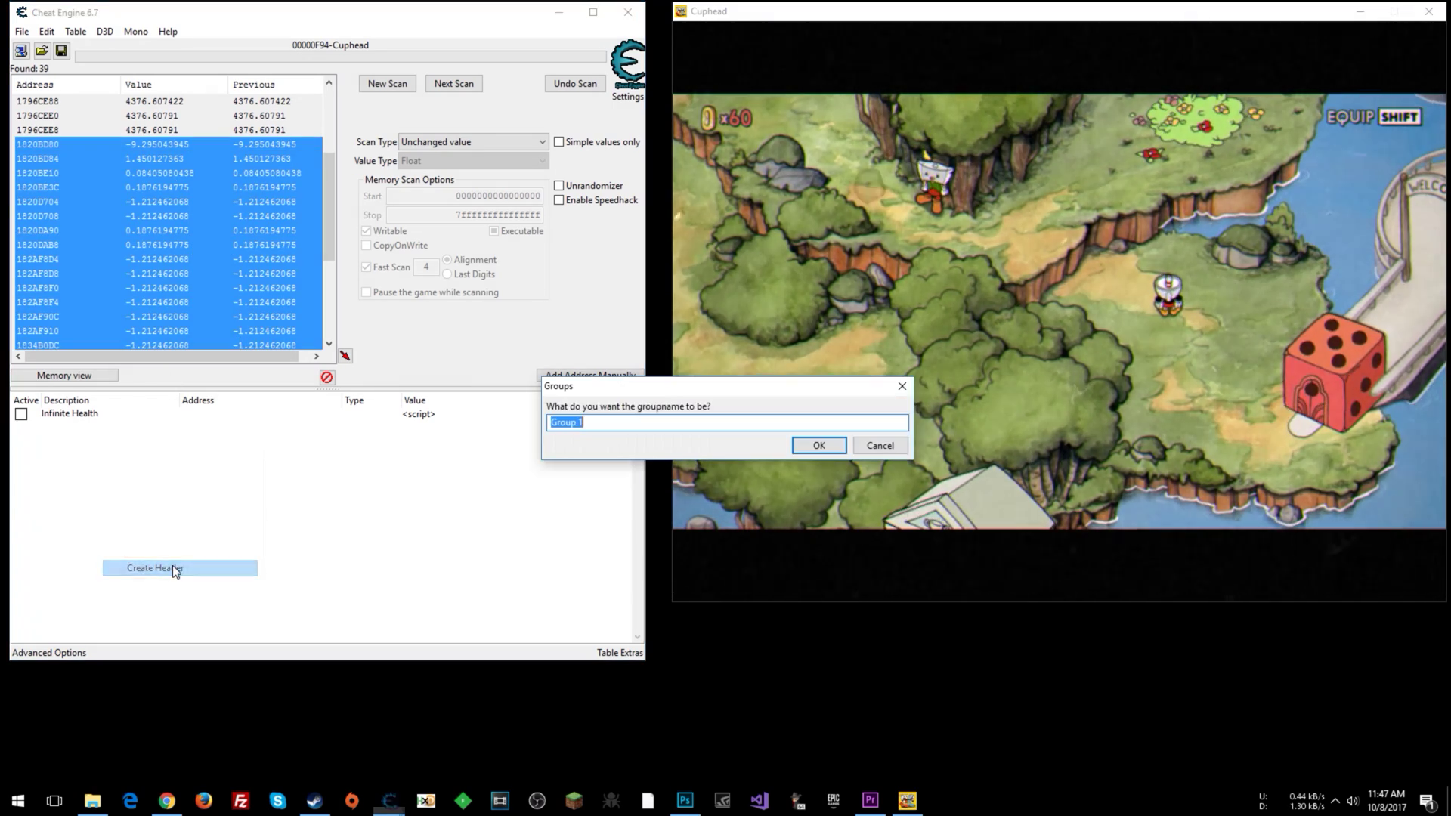
click(818, 448)
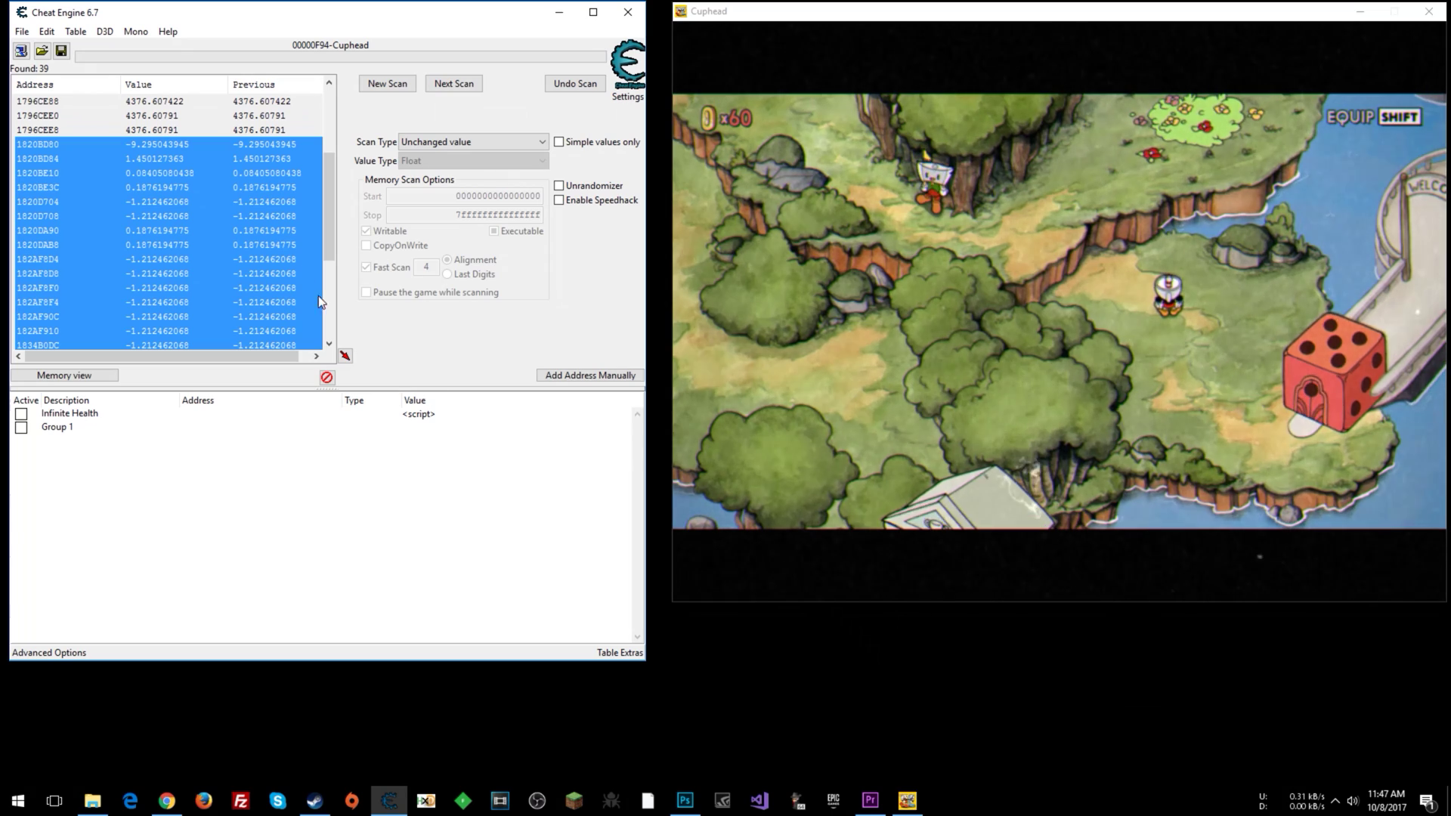
Add the selected scan results to the address list under Group 1 and activate the group.
drag(42, 143, 158, 292)
drag(122, 395, 97, 429)
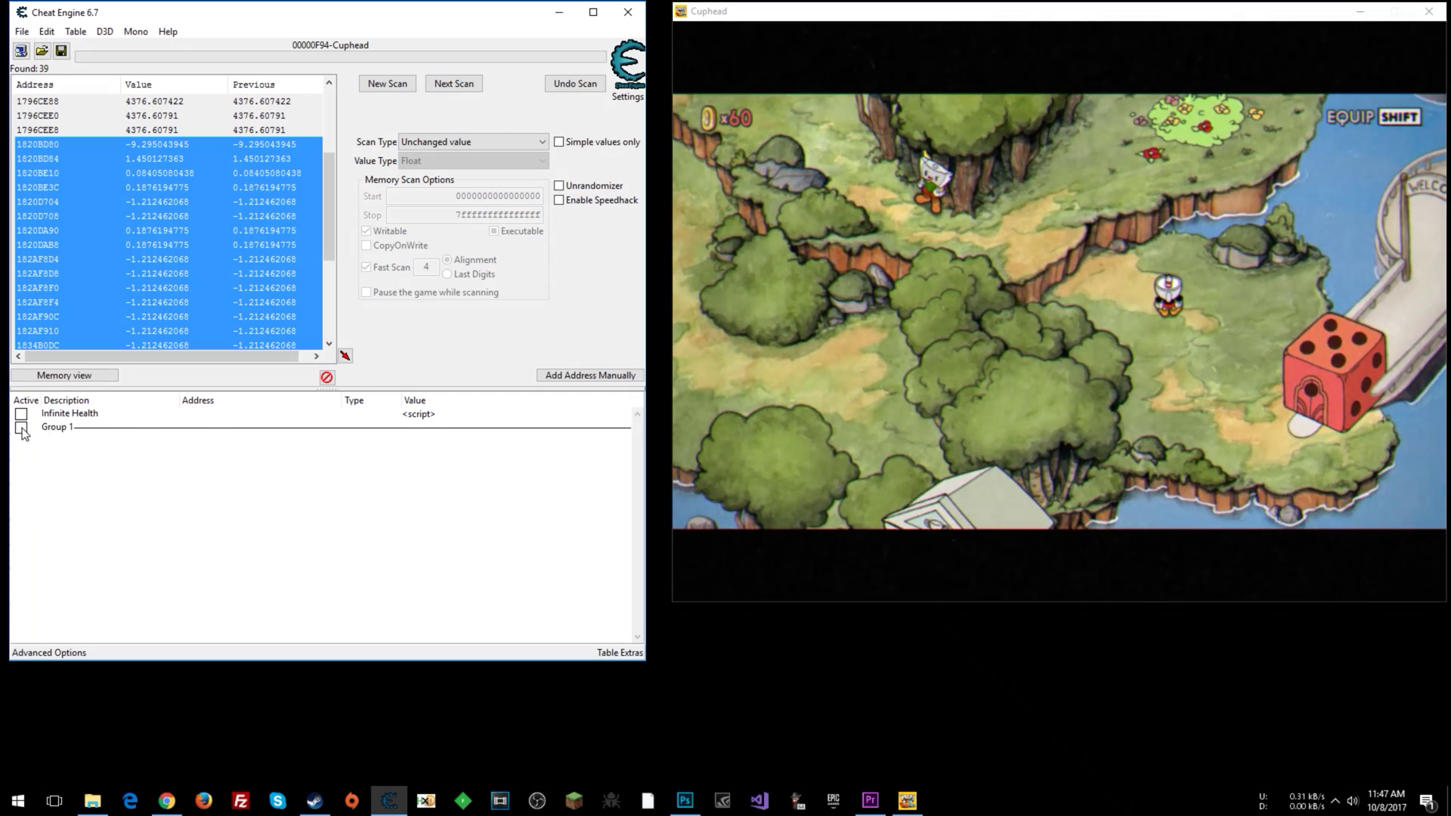
drag(23, 432, 23, 432)
Examine the values of the Group 1 addresses in the list while checking the character in the game.
scroll(132, 465, down, 4)
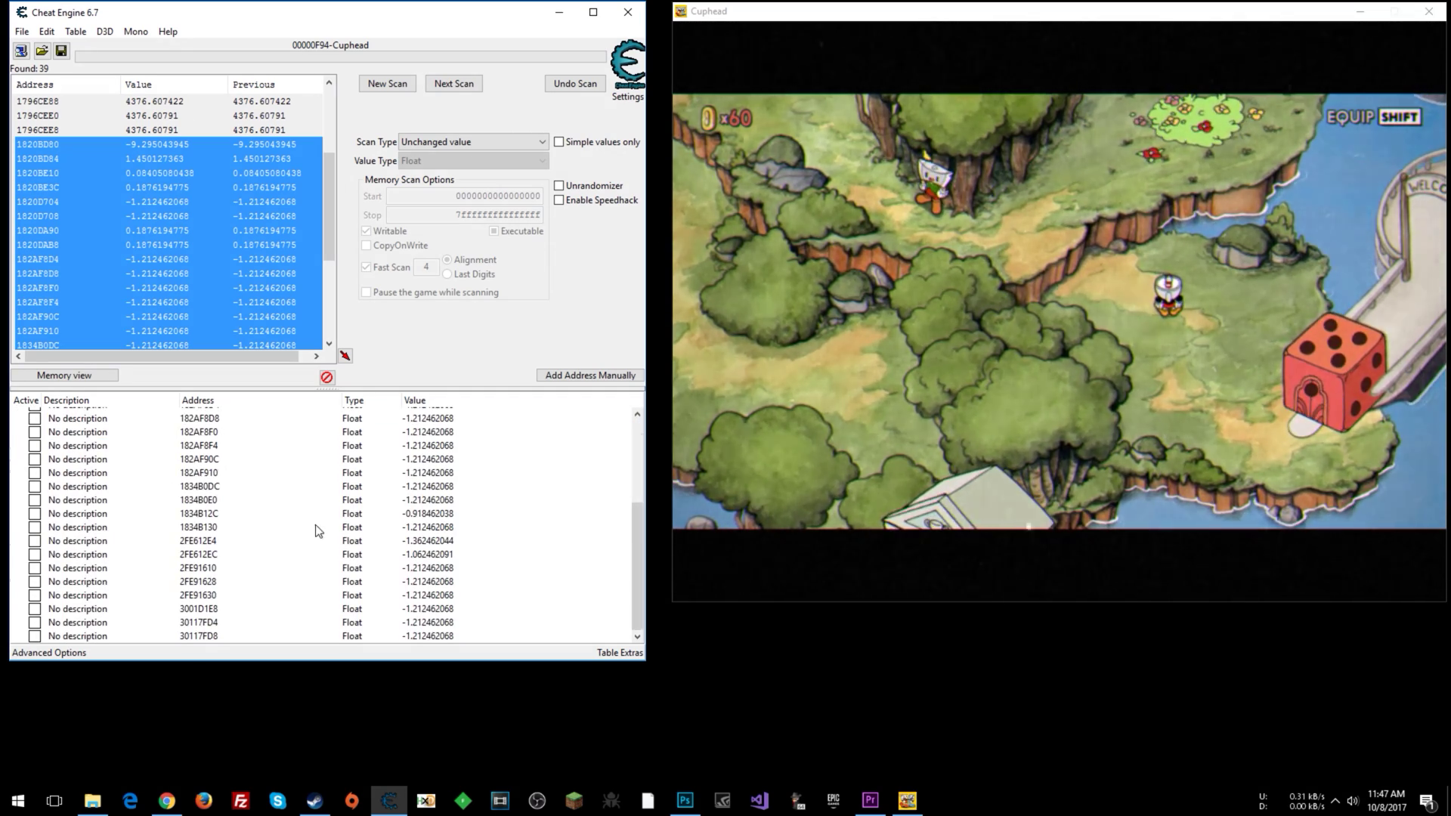
scroll(316, 525, up, 4)
click(1101, 343)
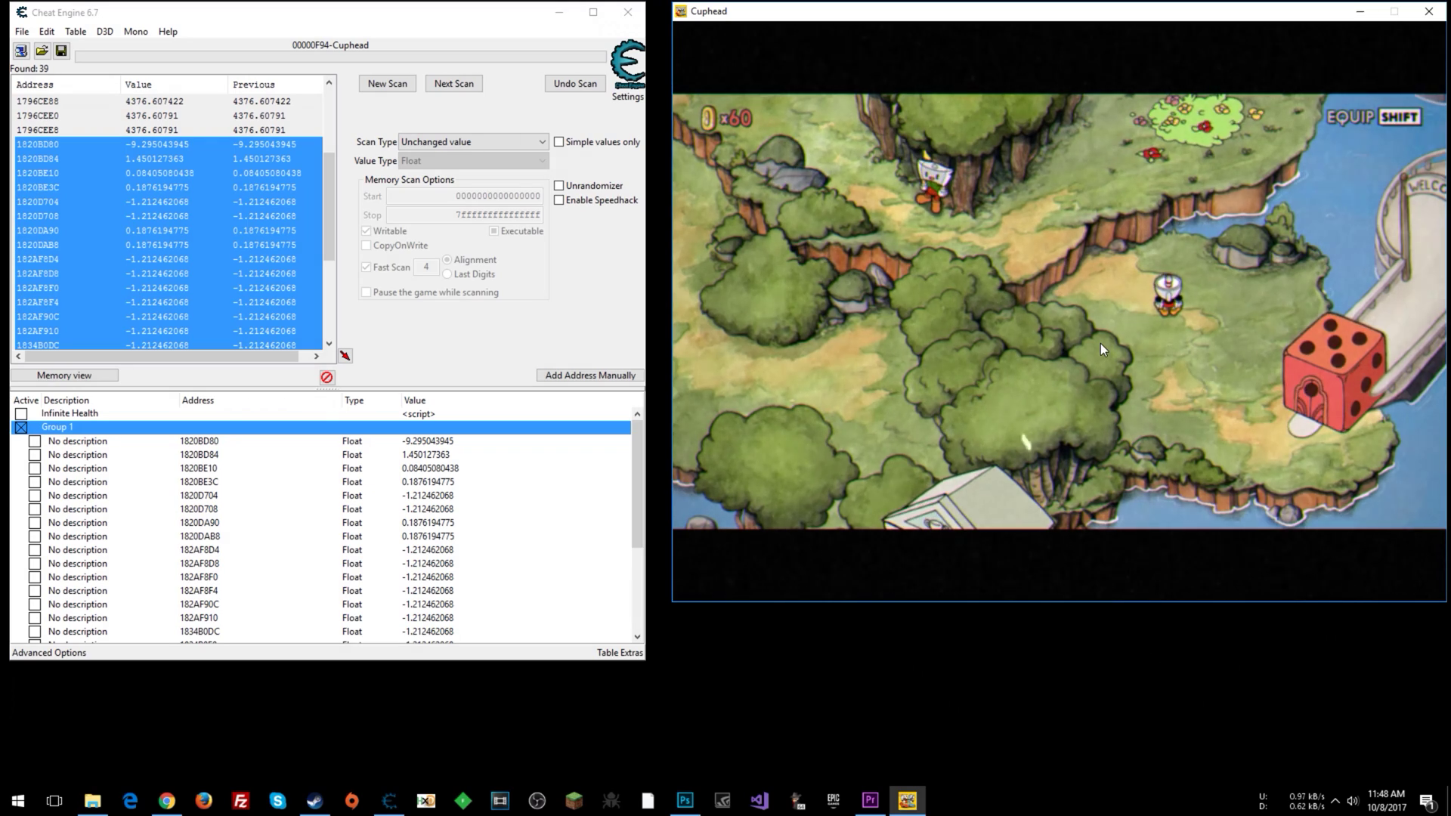
click(432, 449)
scroll(427, 453, down, 4)
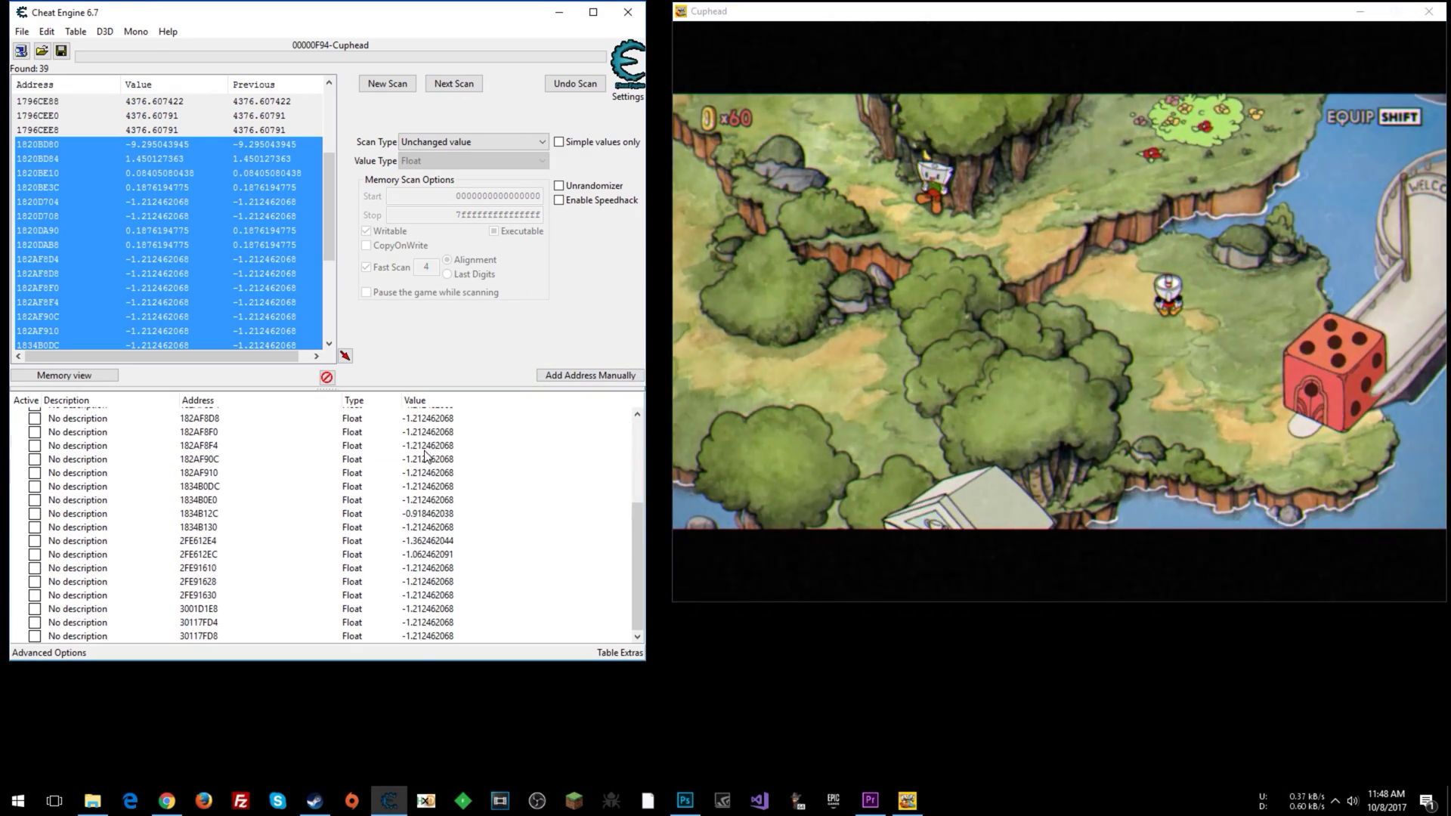
Freeze all addresses in Group 1 from 1820BD80 through 30117FD8.
shift+click(421, 636)
right_click(421, 637)
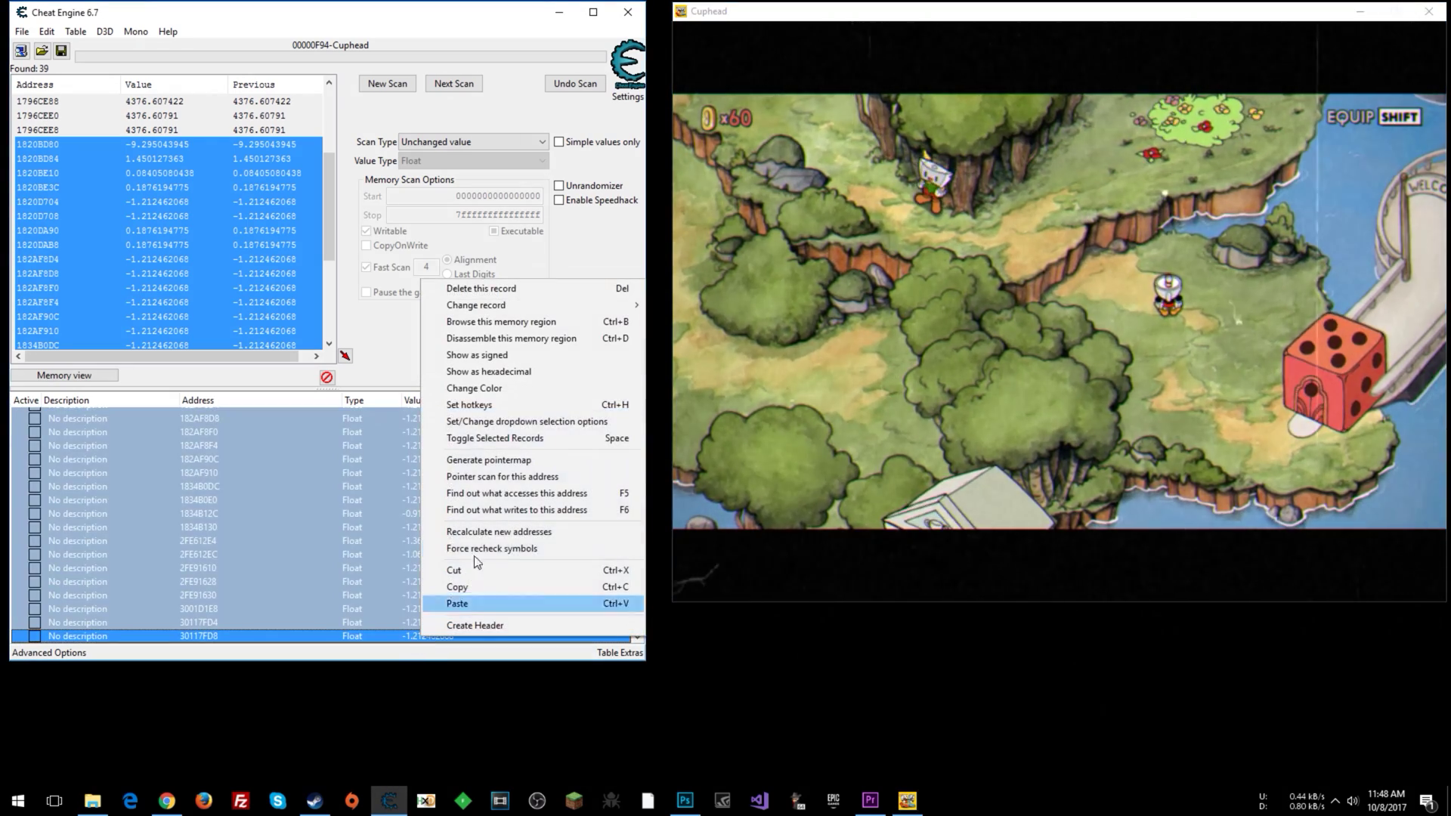
click(511, 438)
Test the frozen addresses by walking the character up and down on the Cuphead map.
click(932, 365)
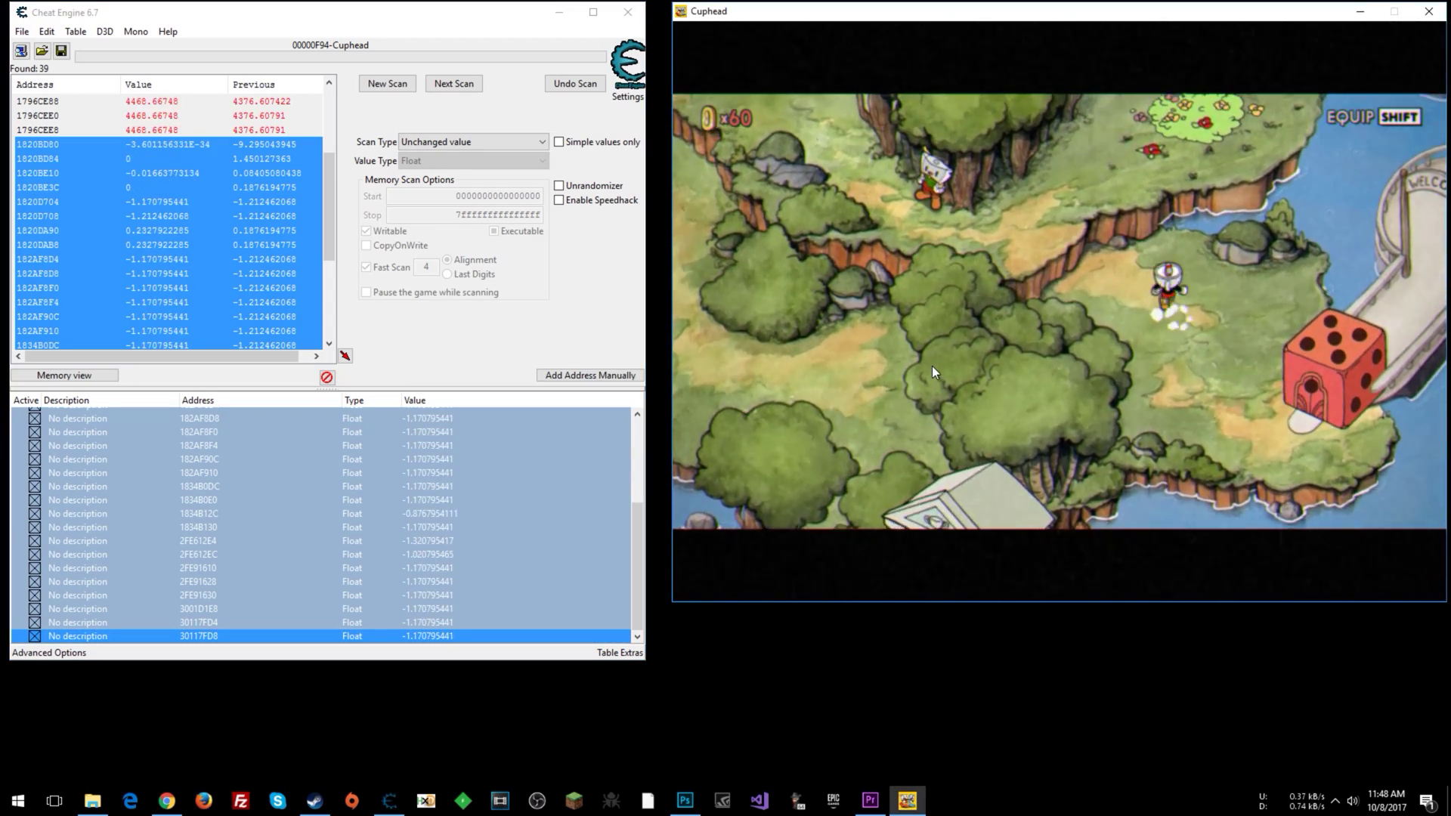
key(Down)
key(Up)
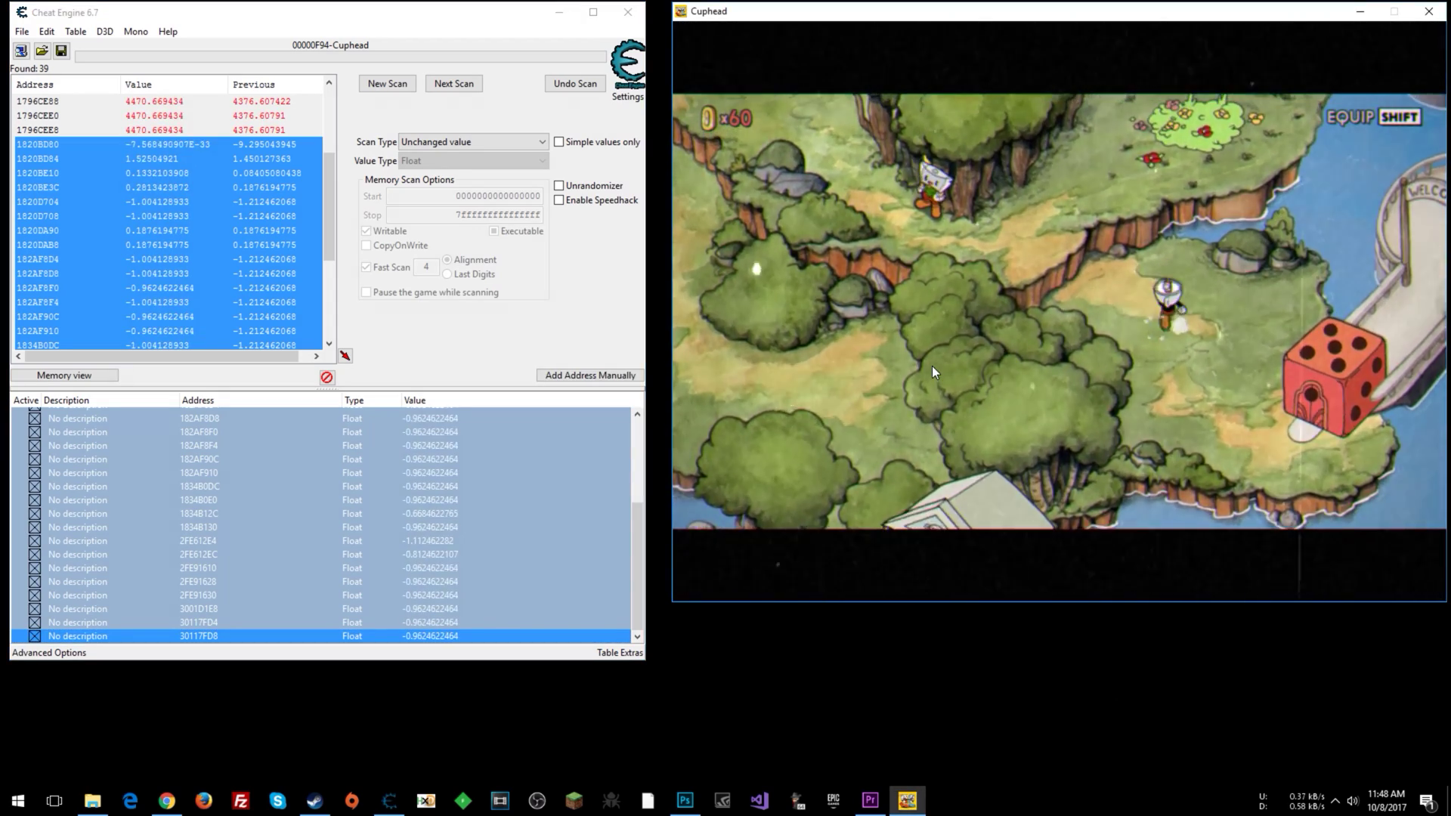
key(Down)
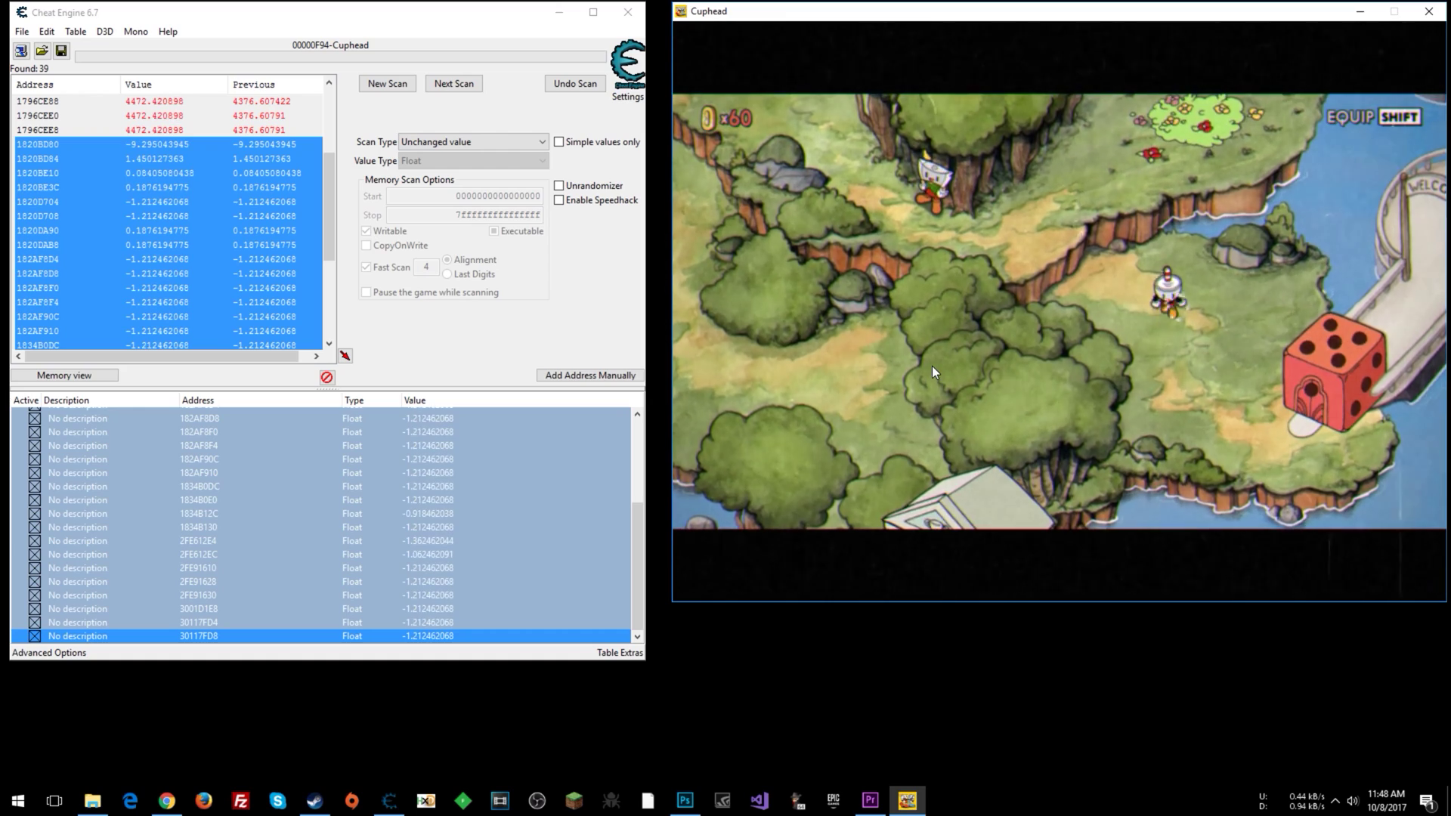
key(Up)
key(Down)
key(Up)
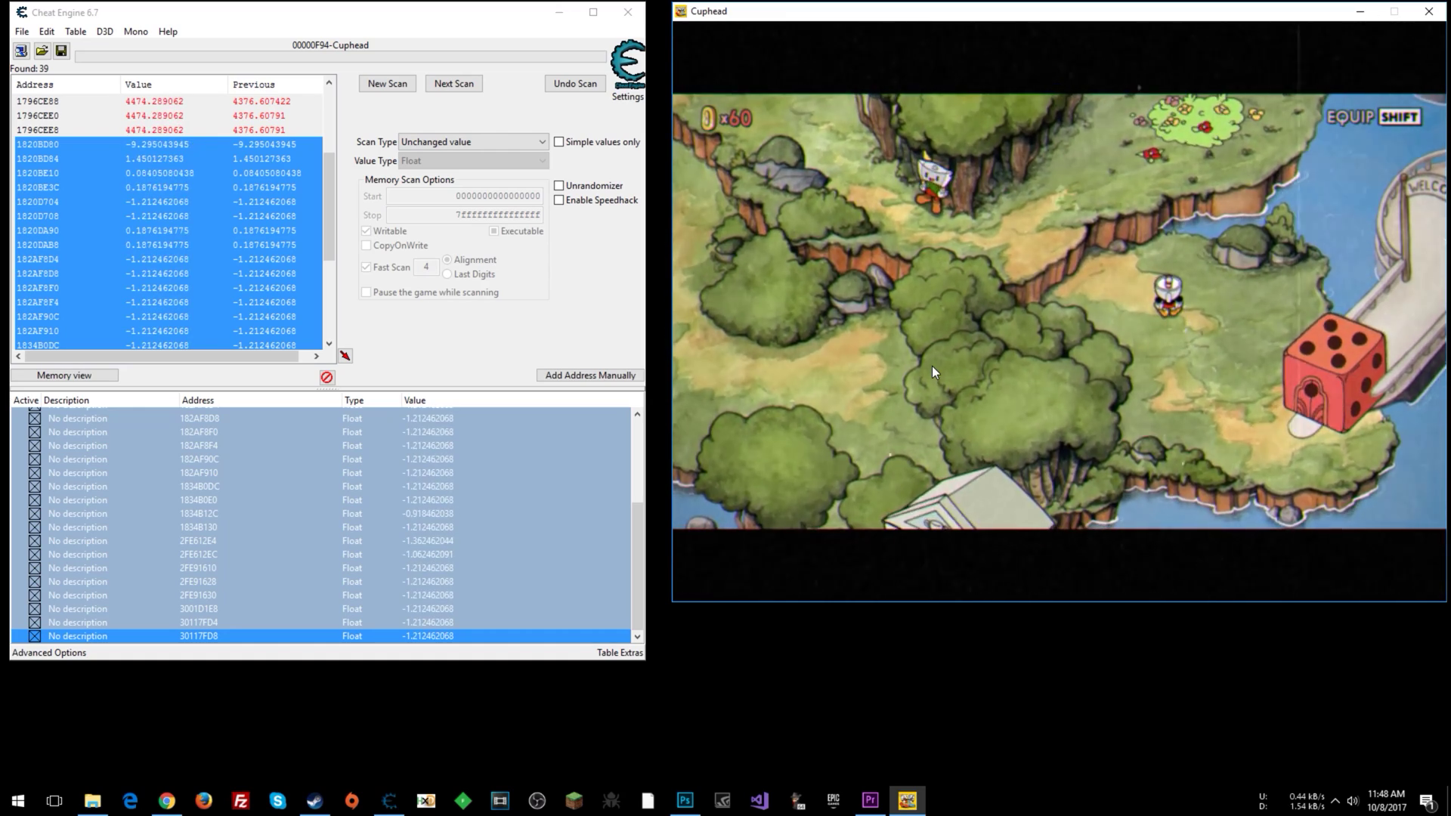
Unfreeze the first part of the Group 1 addresses, from 1820BD80 through 1834B0E0.
scroll(411, 537, up, 8)
click(413, 441)
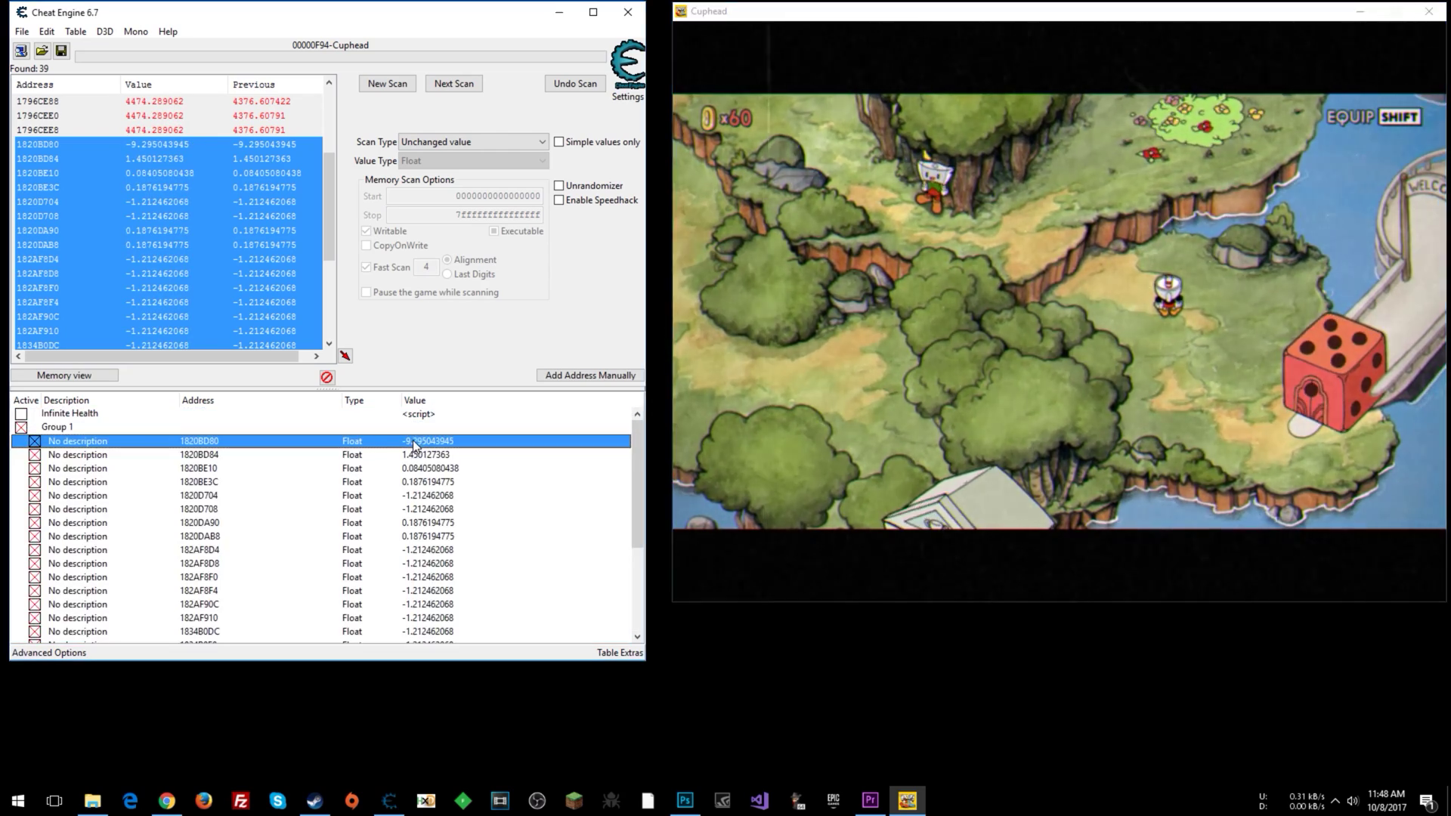
scroll(427, 484, down, 4)
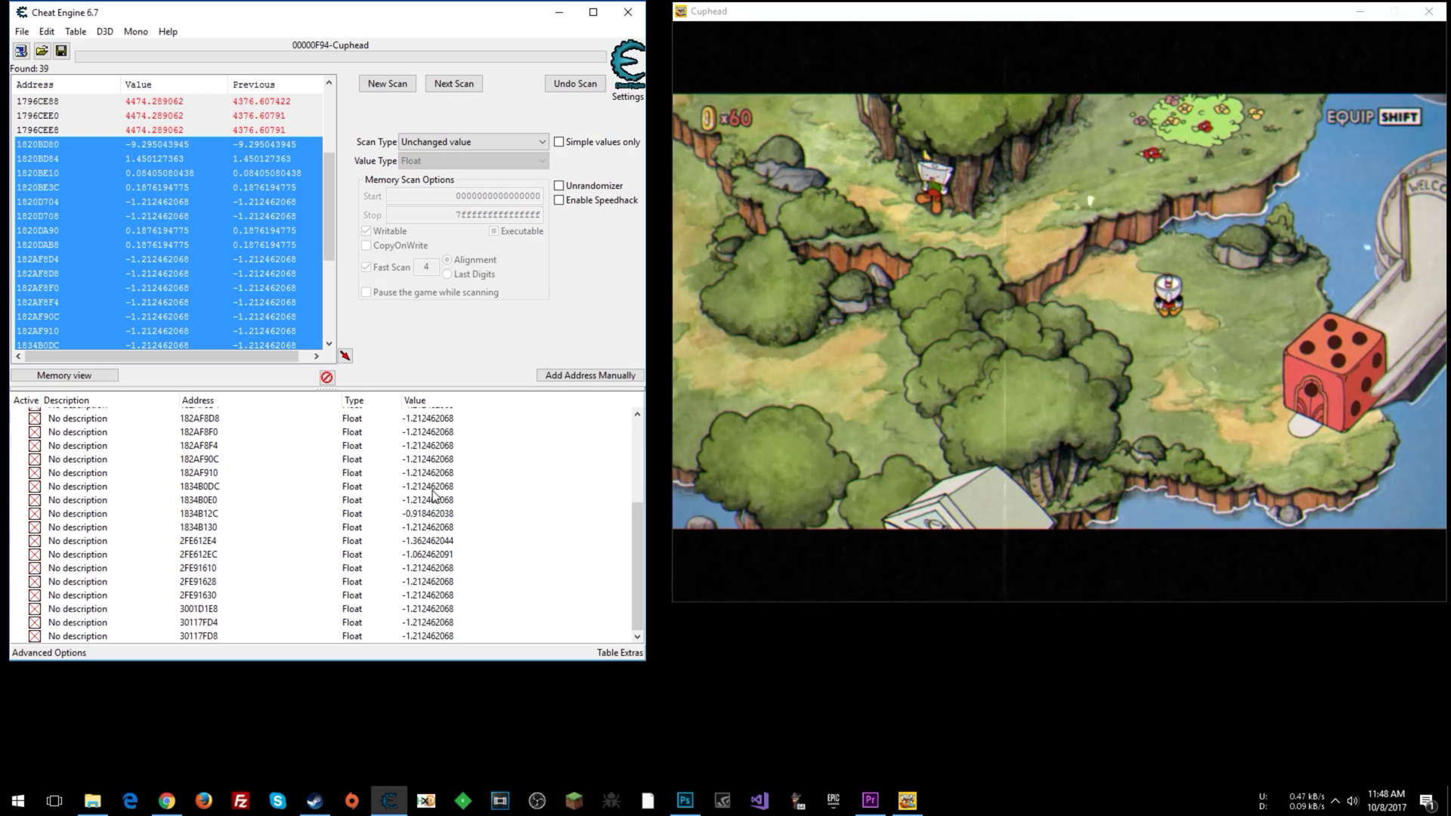
scroll(433, 495, up, 4)
scroll(441, 495, down, 4)
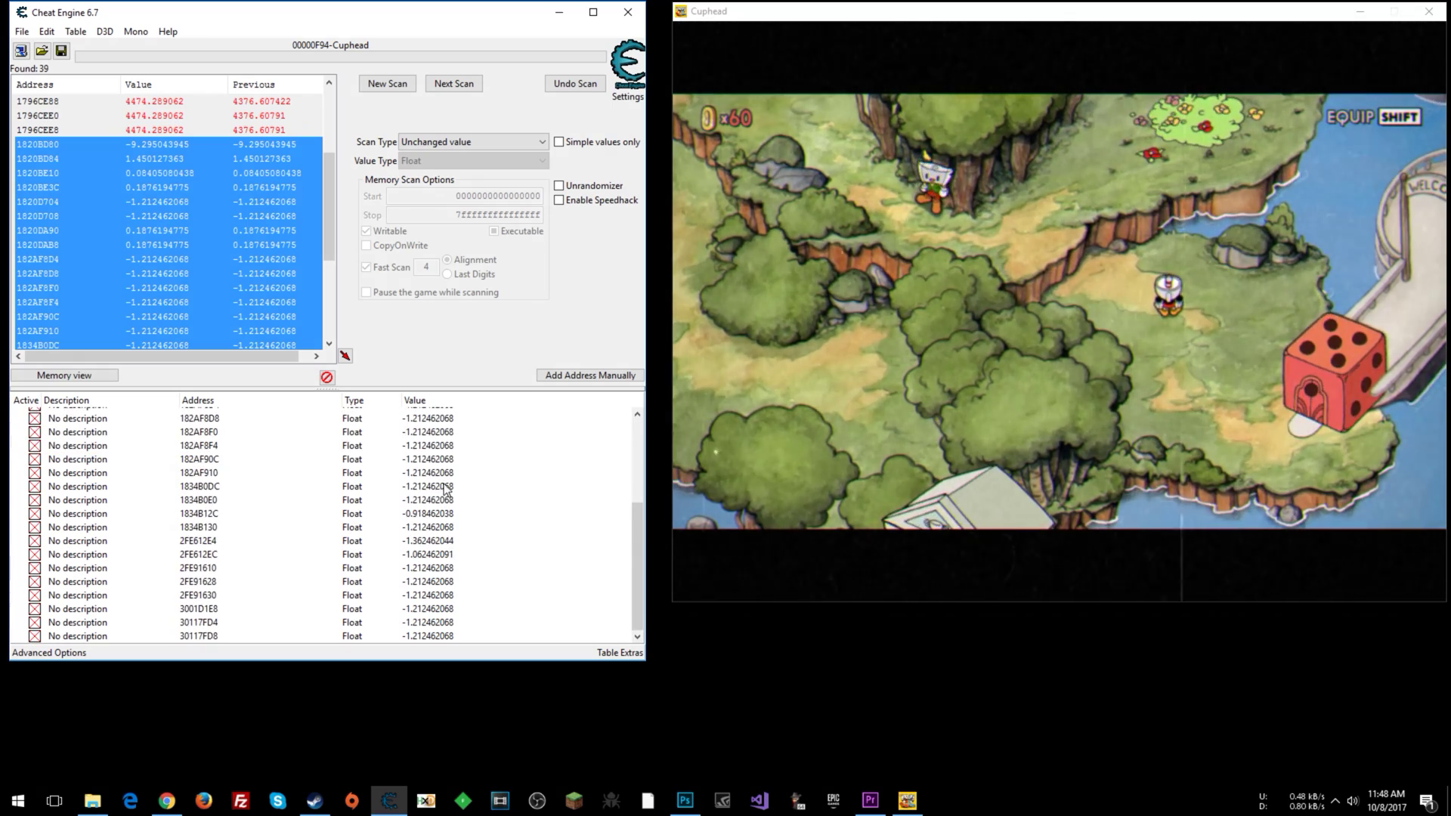
shift+click(413, 501)
right_click(414, 501)
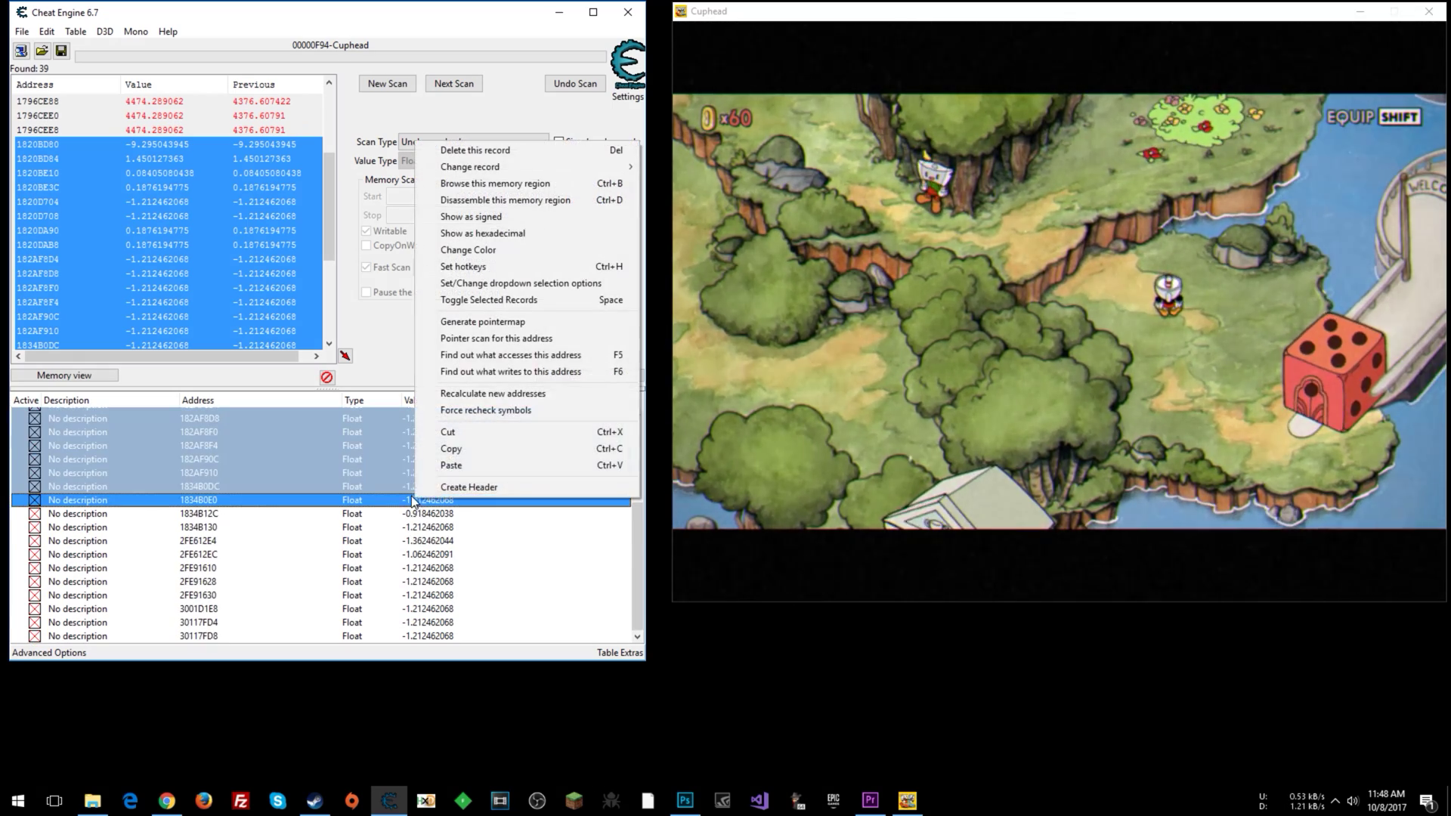
click(512, 300)
Walk the character up and down in the game and compare the values of the frozen and unfrozen addresses.
scroll(188, 505, up, 3)
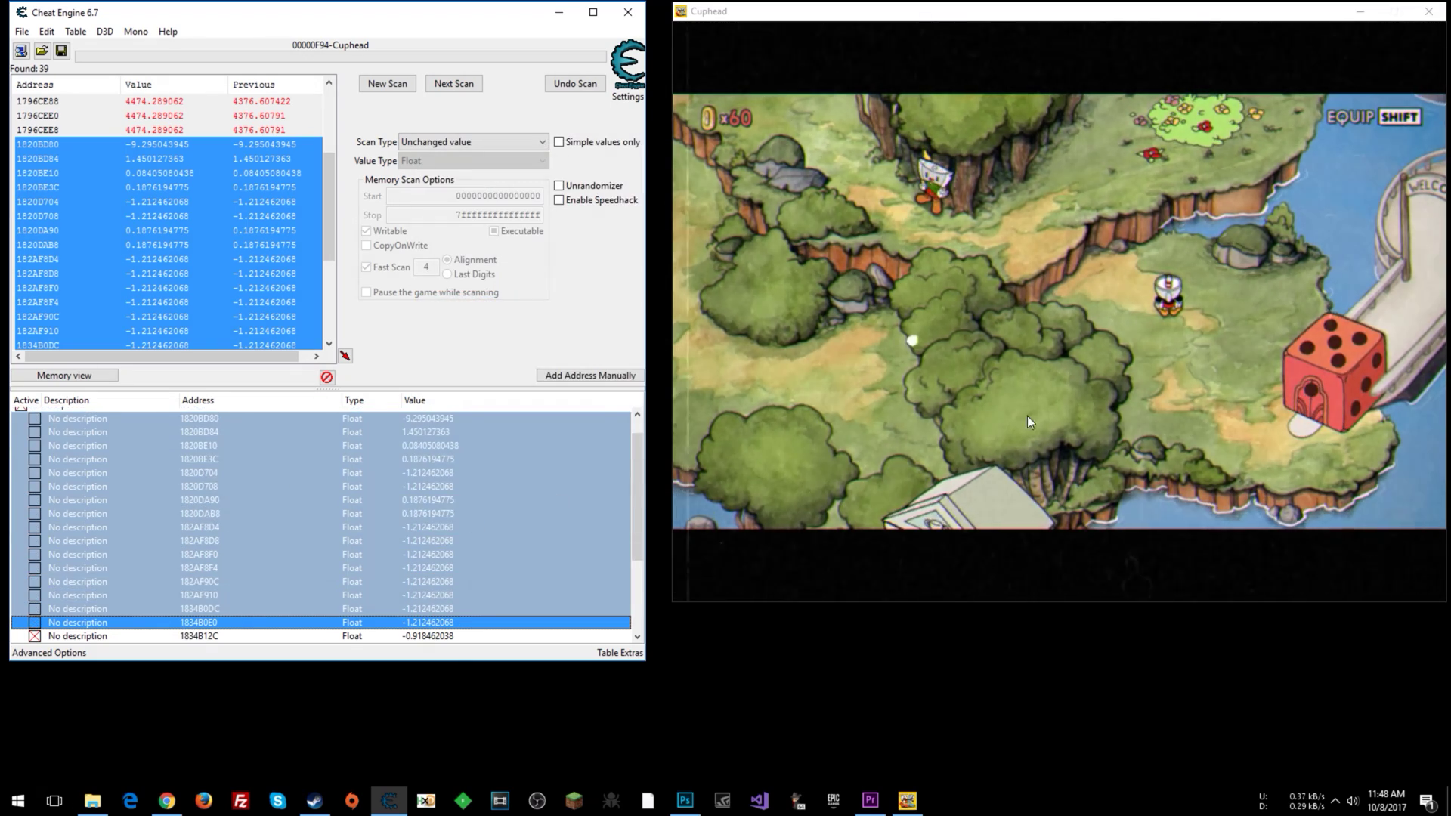
click(1139, 371)
key(Up)
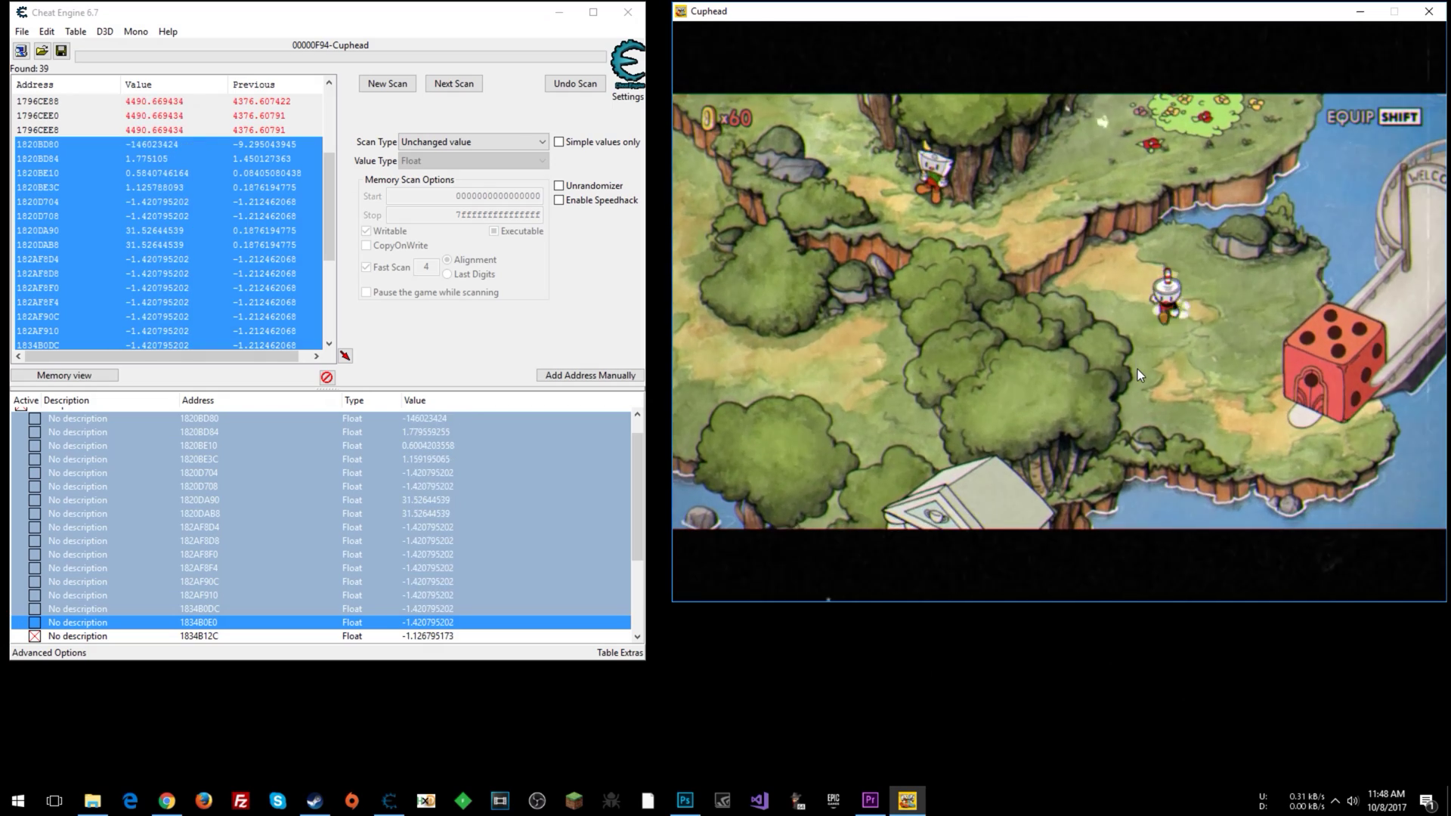
key(Down)
key(Up)
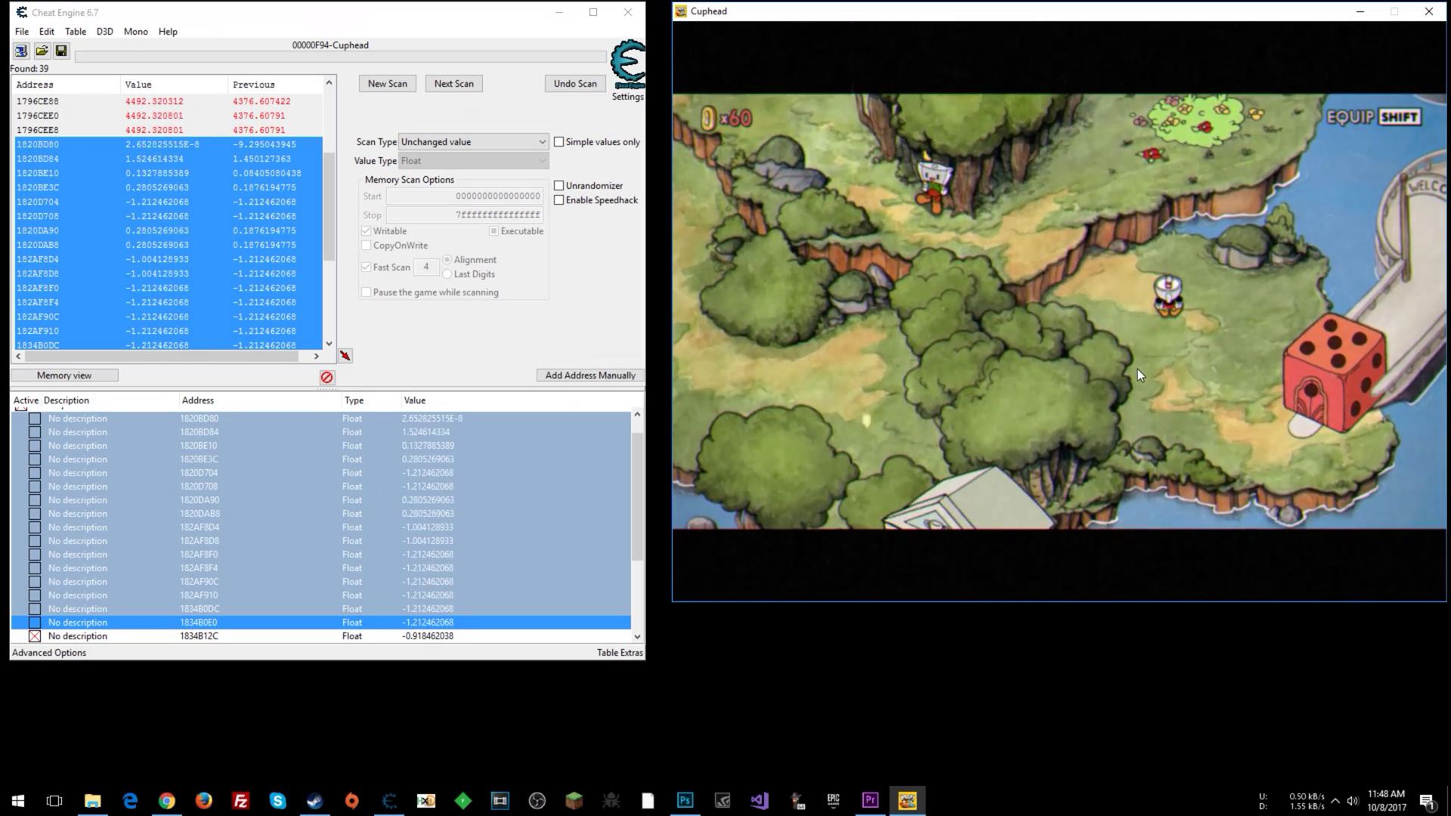
scroll(426, 467, down, 3)
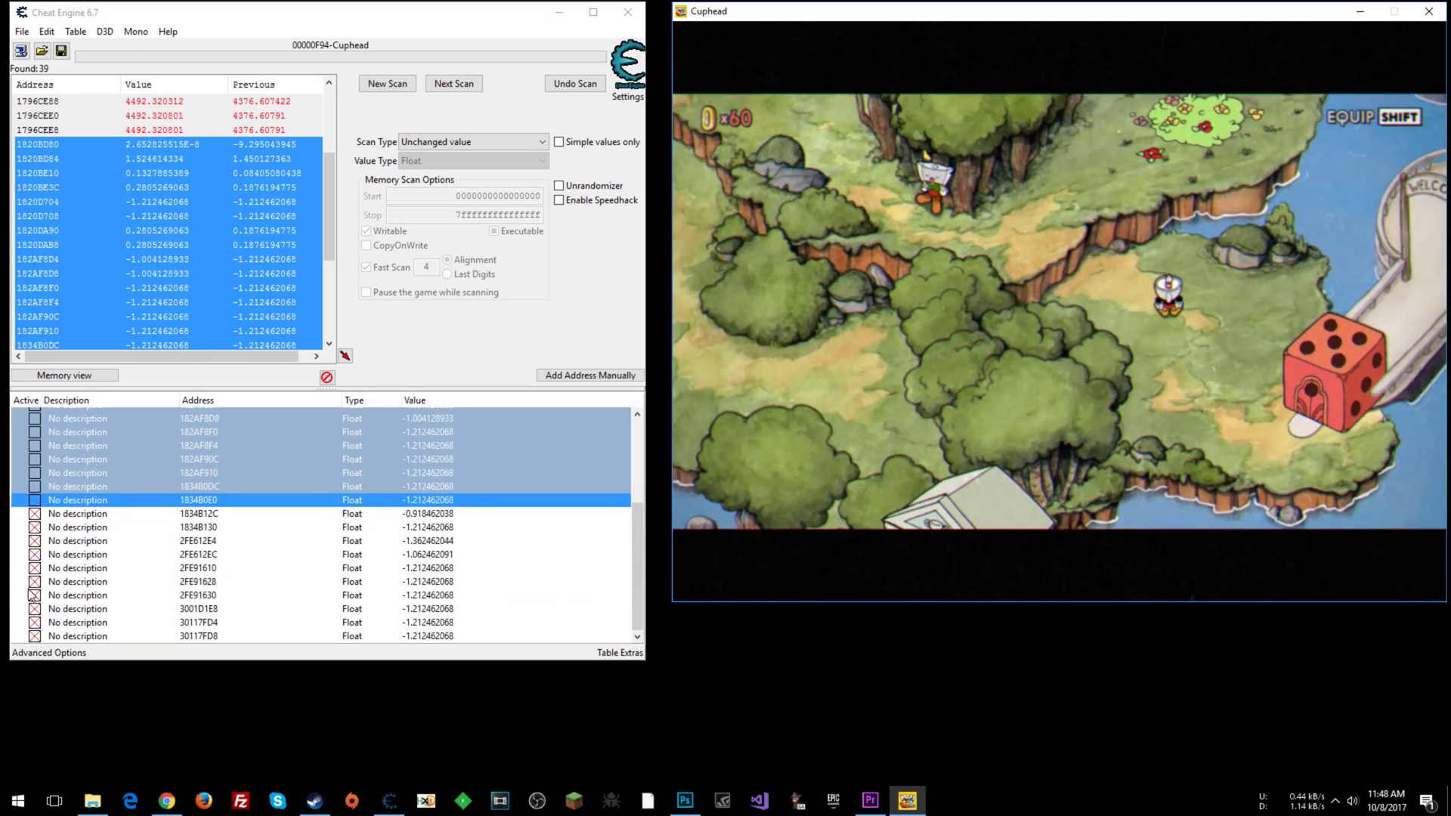
scroll(282, 618, up, 2)
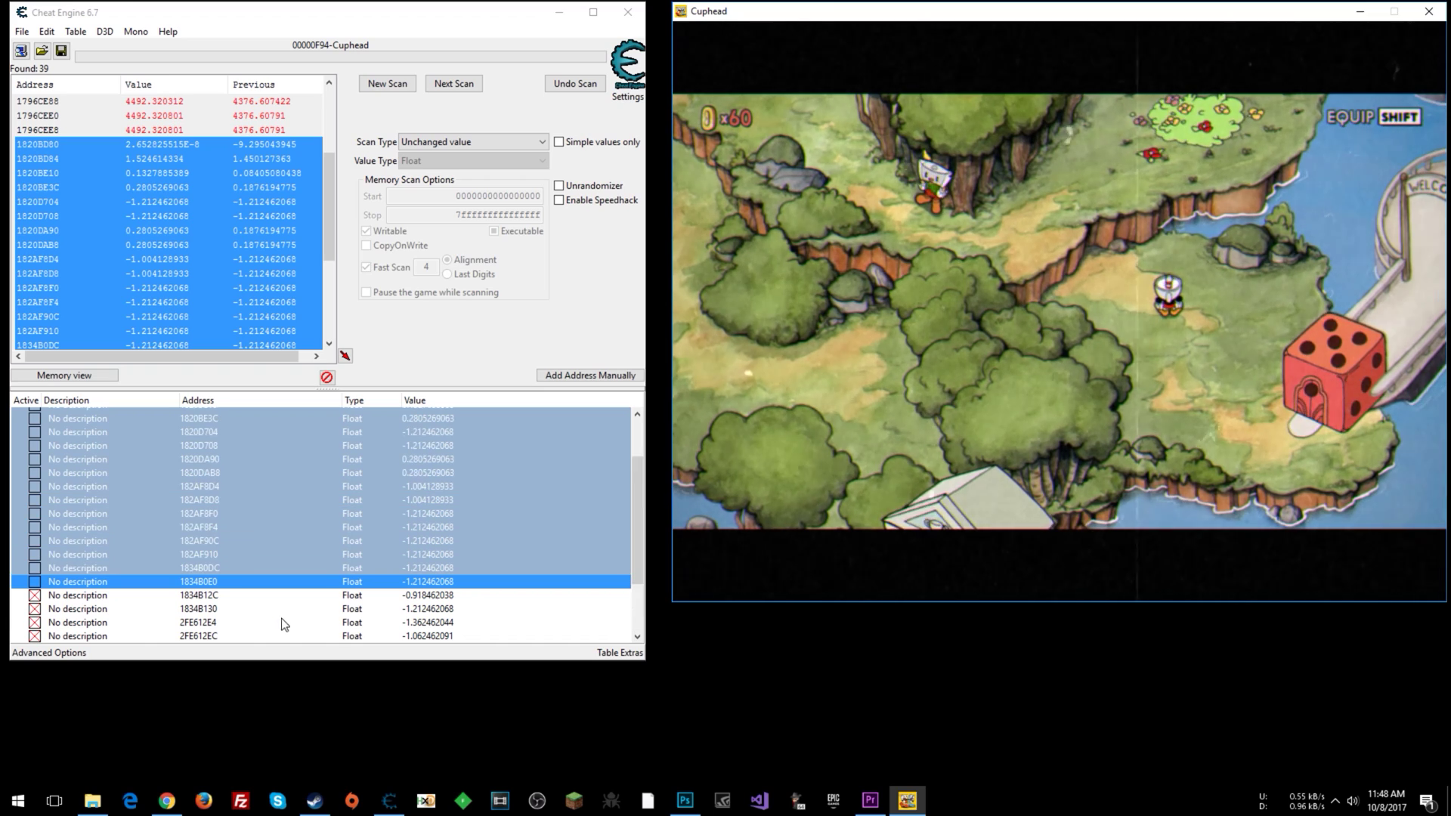
scroll(151, 465, up, 5)
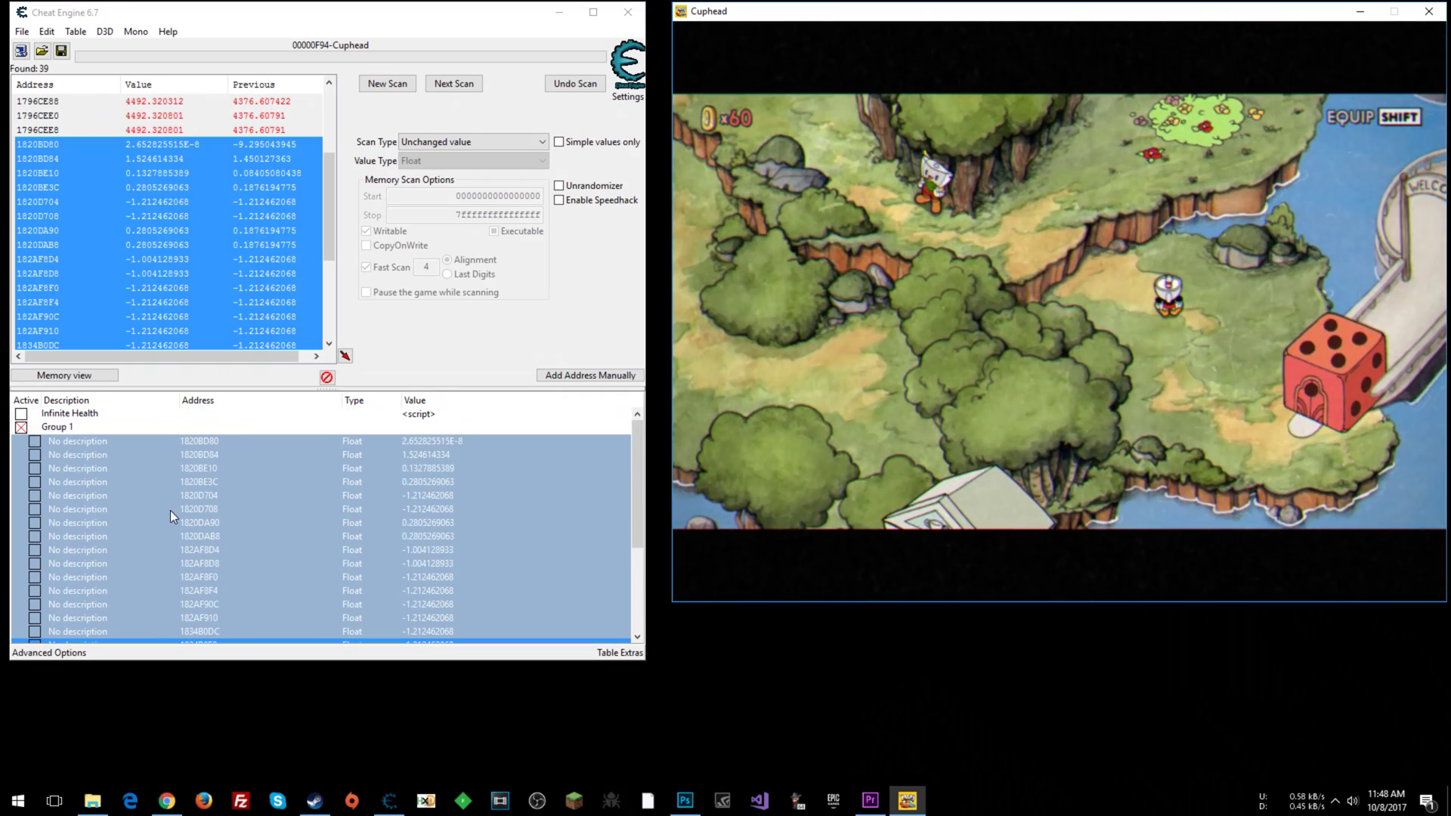
scroll(170, 510, down, 4)
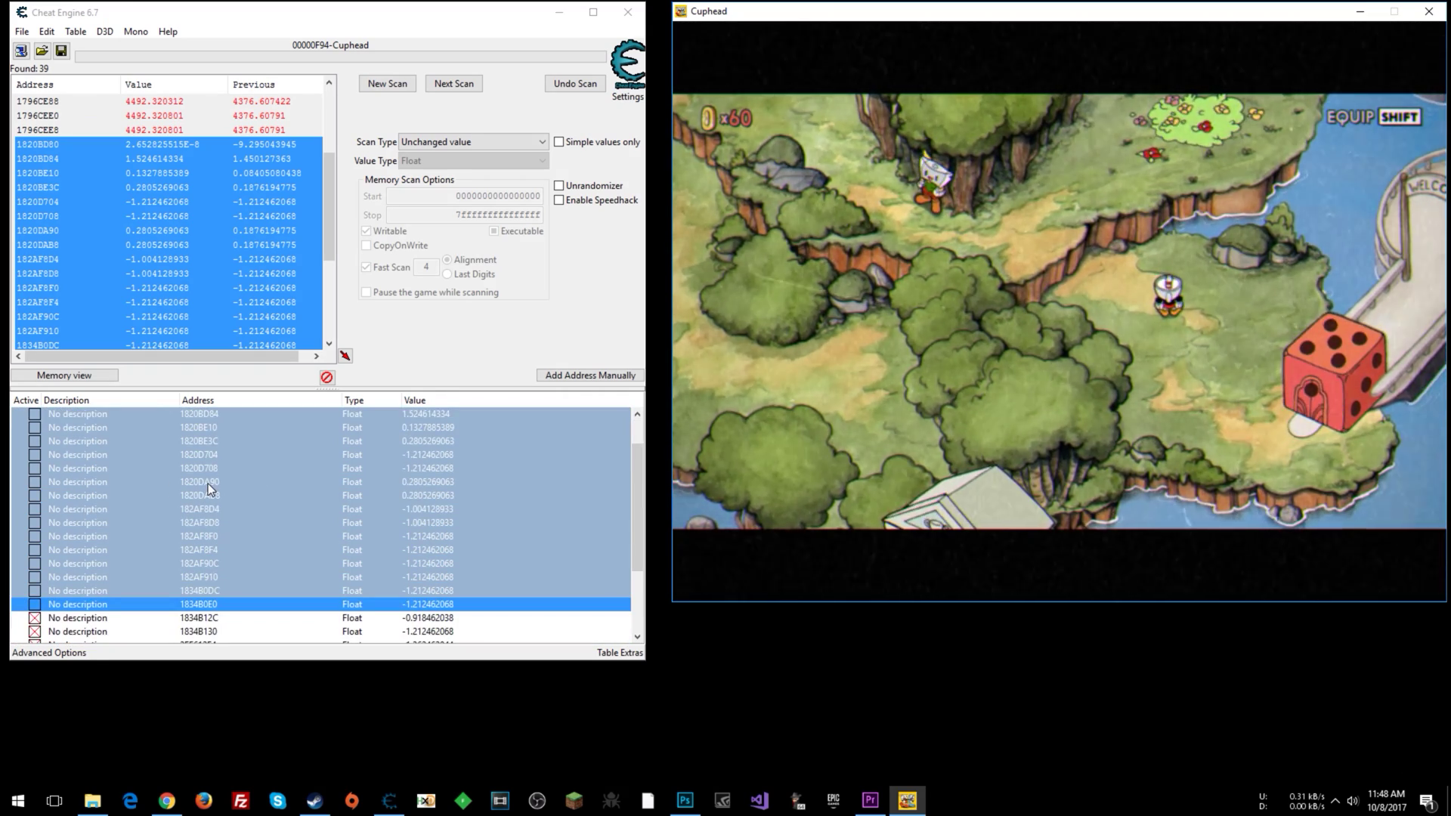
Delete the unfrozen addresses 1820BD80 through 1834B0E0 from Group 1.
click(375, 9)
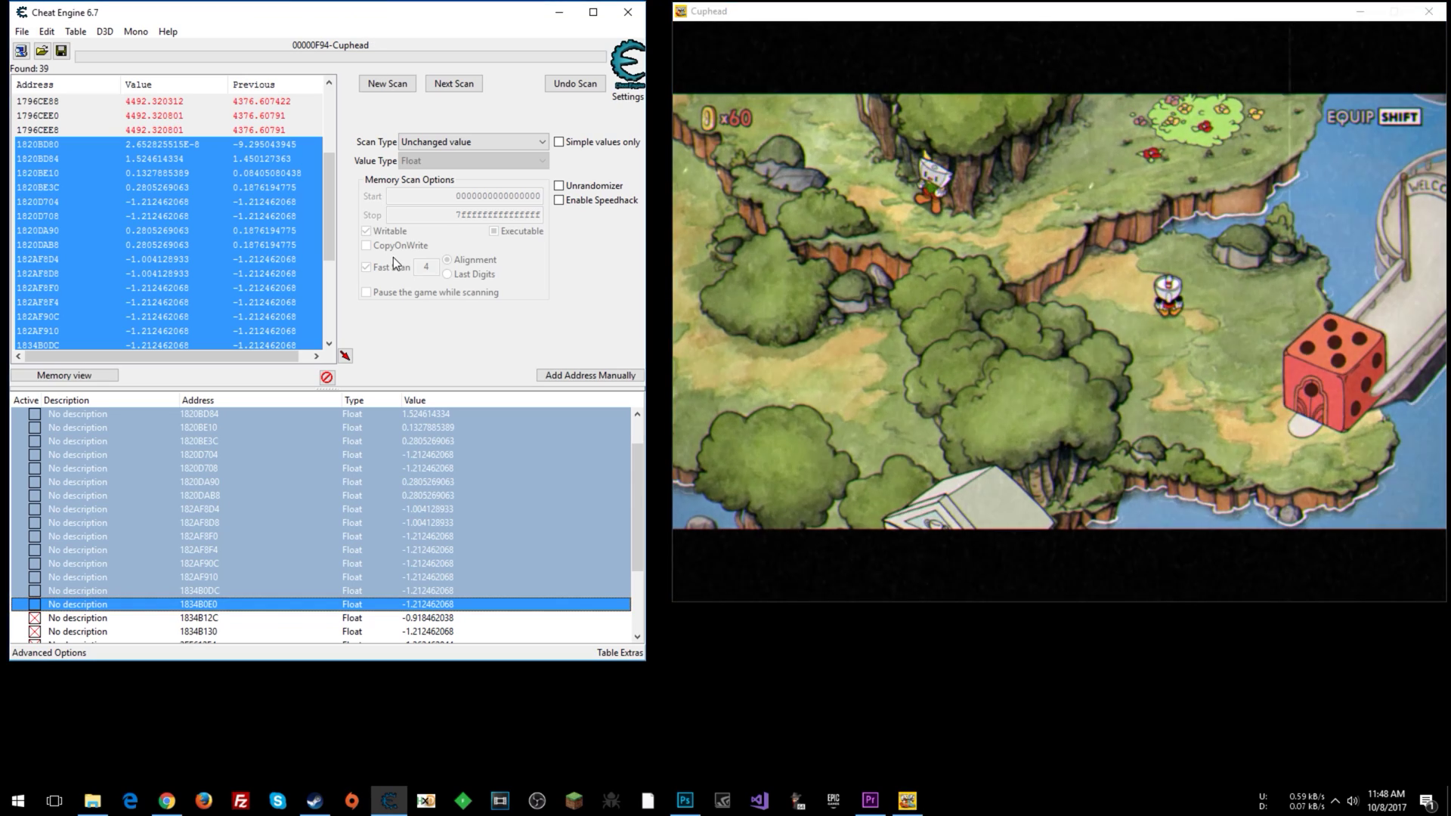
key(Delete)
key(Return)
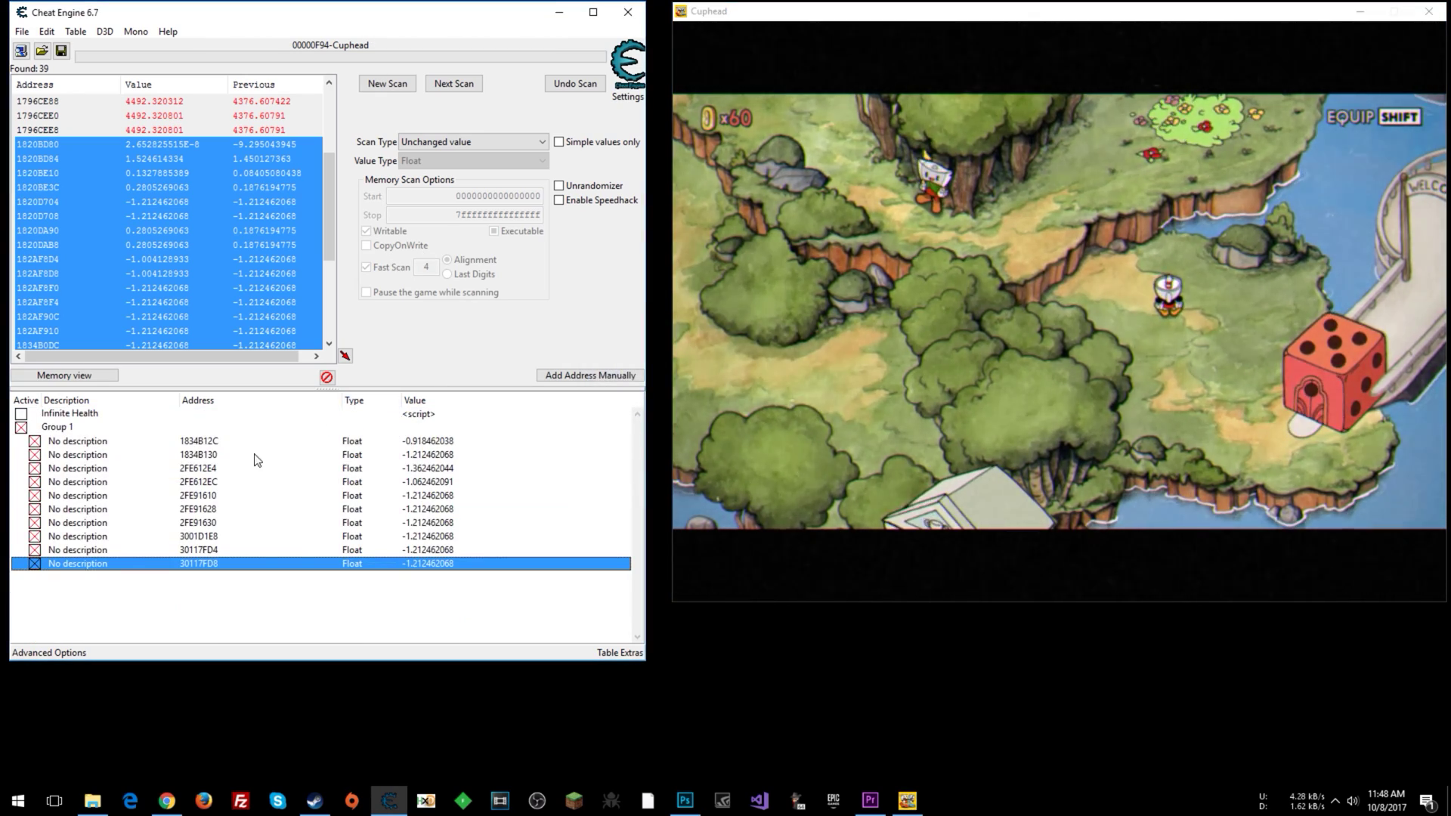
Unfreeze the addresses 1834B12C through 2FE91628 and test the character's movement in the game.
click(212, 446)
shift+click(211, 509)
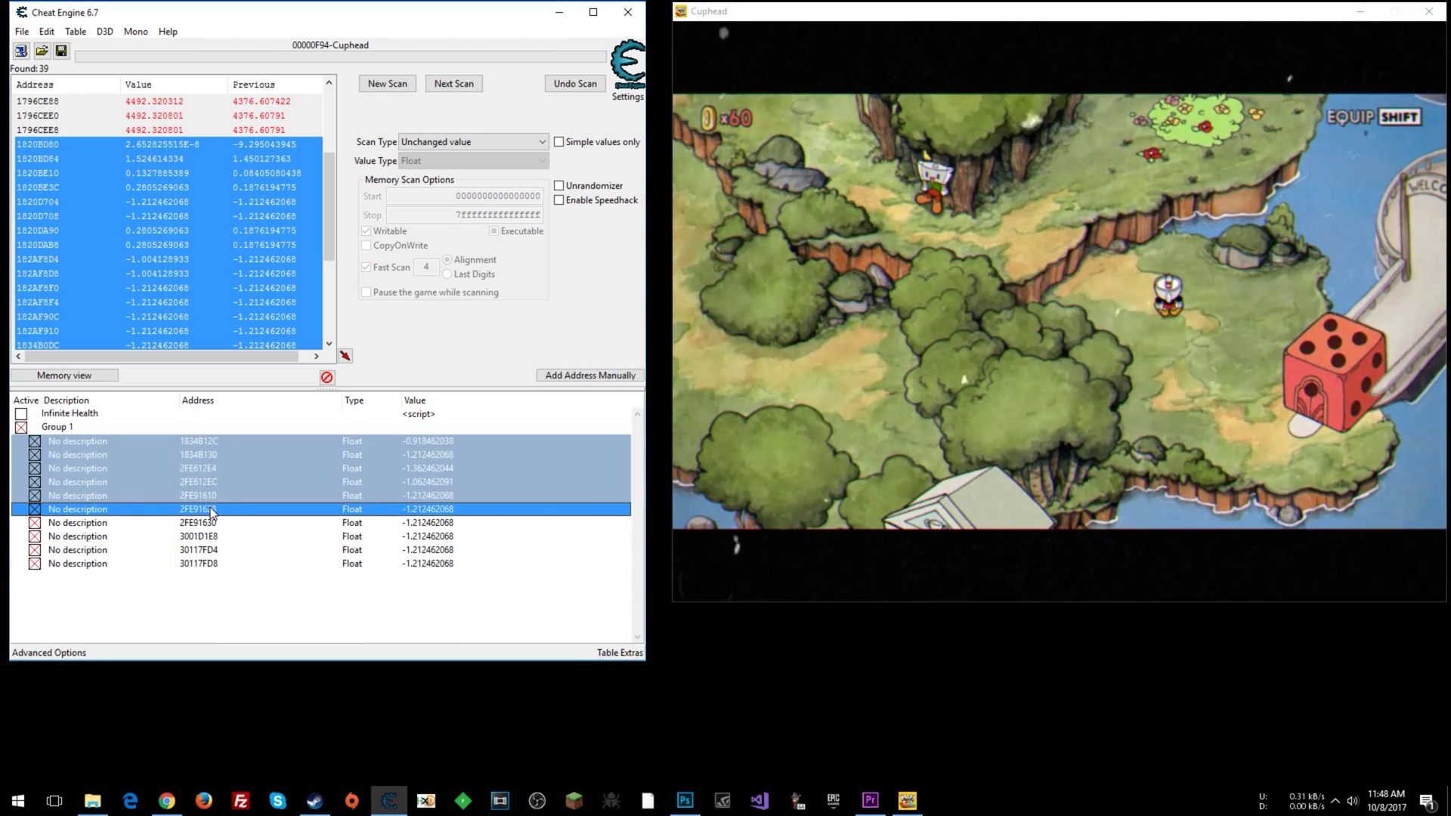
right_click(212, 511)
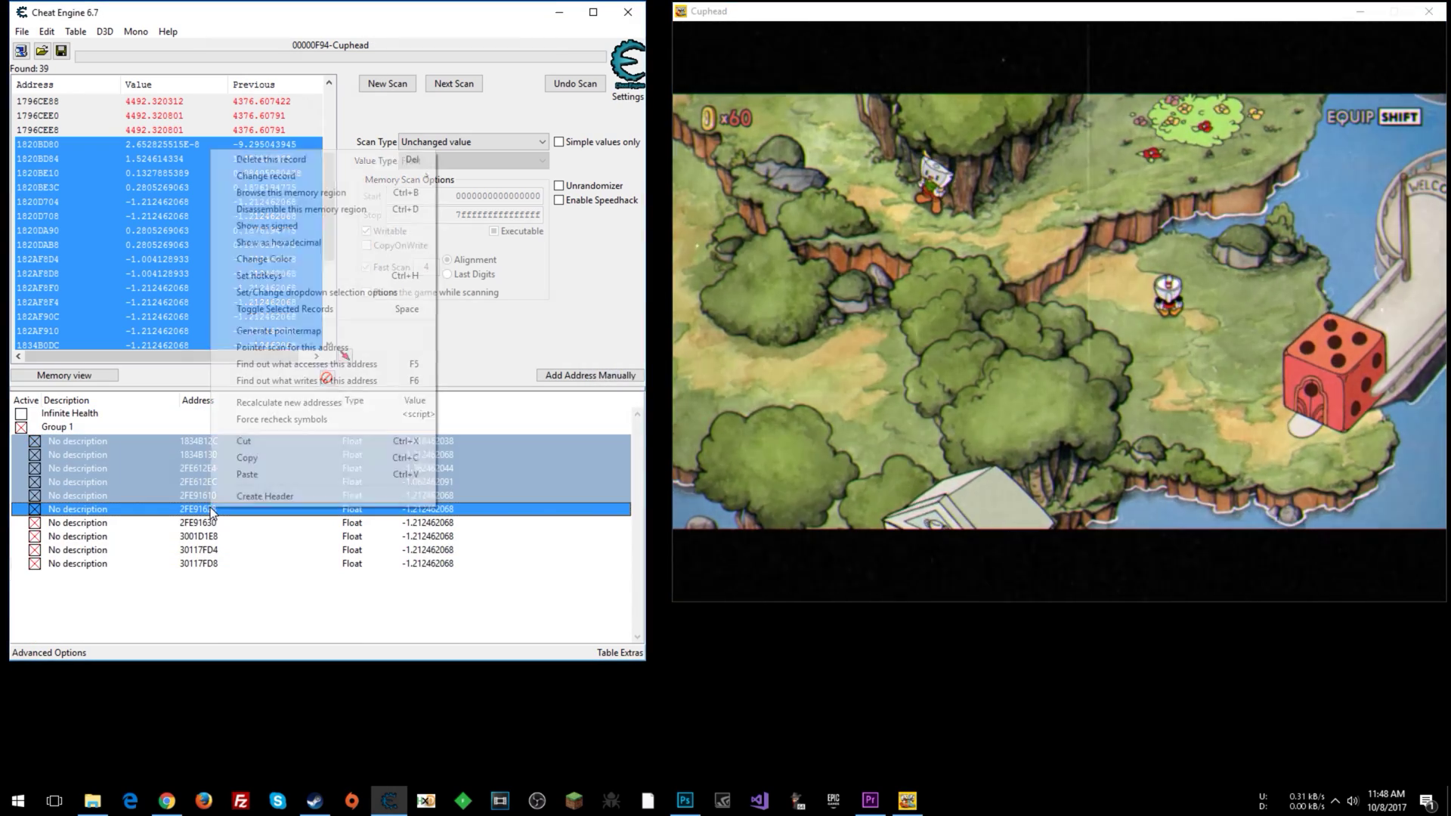
click(296, 305)
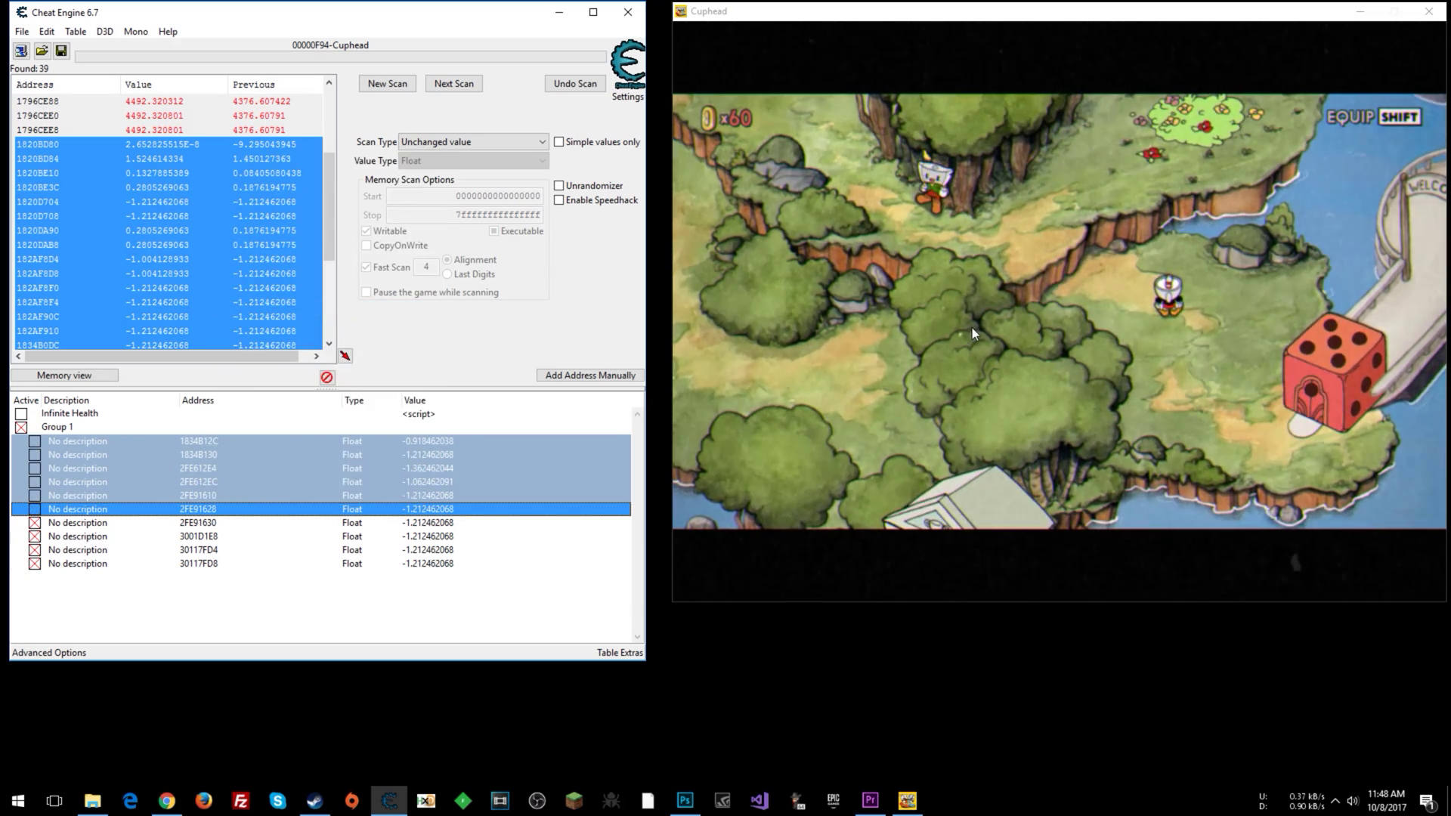
click(1005, 289)
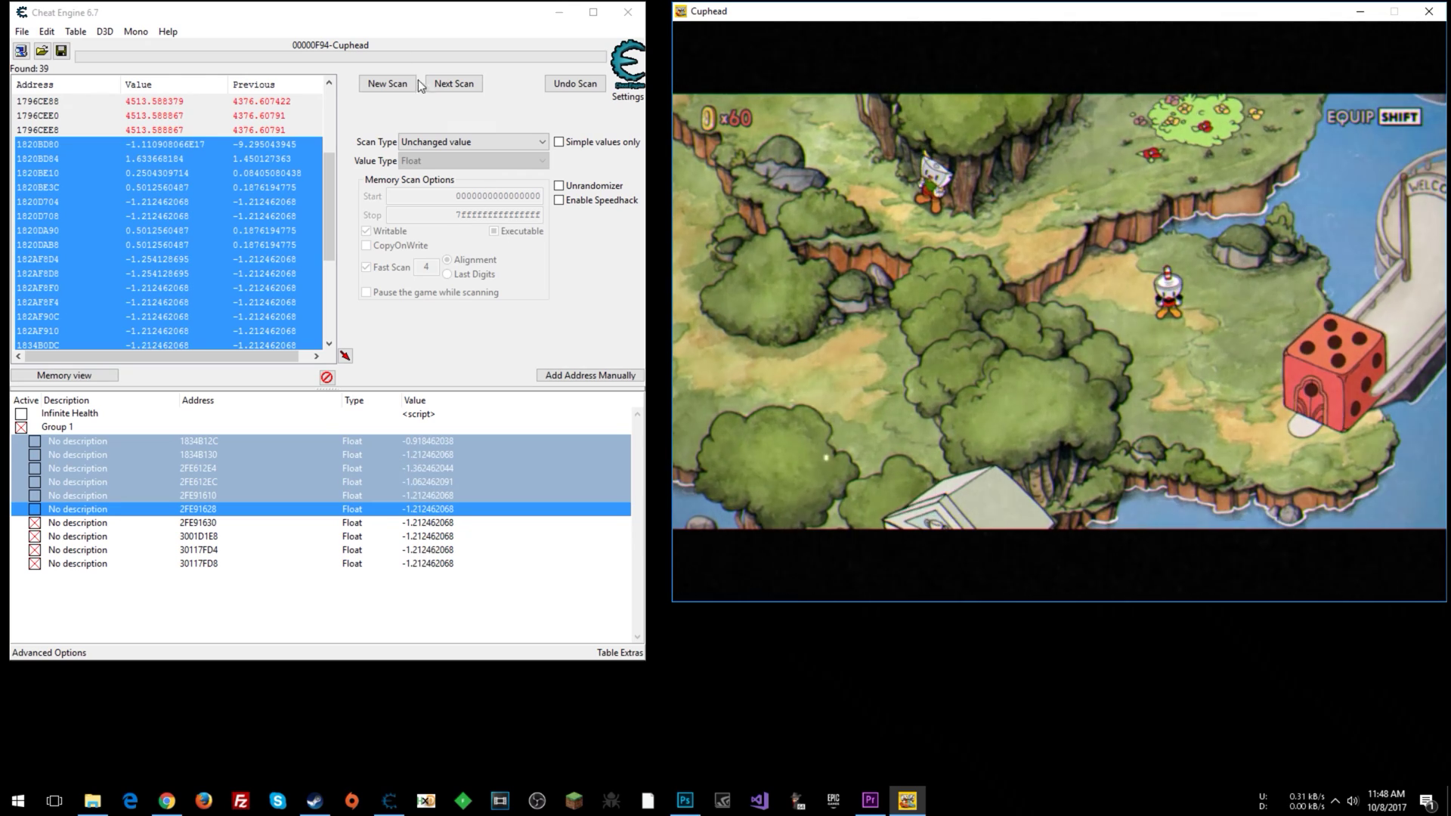
Delete the unfrozen addresses 1834B12C through 2FE91628 from Group 1 and return to the game.
click(401, 15)
key(Delete)
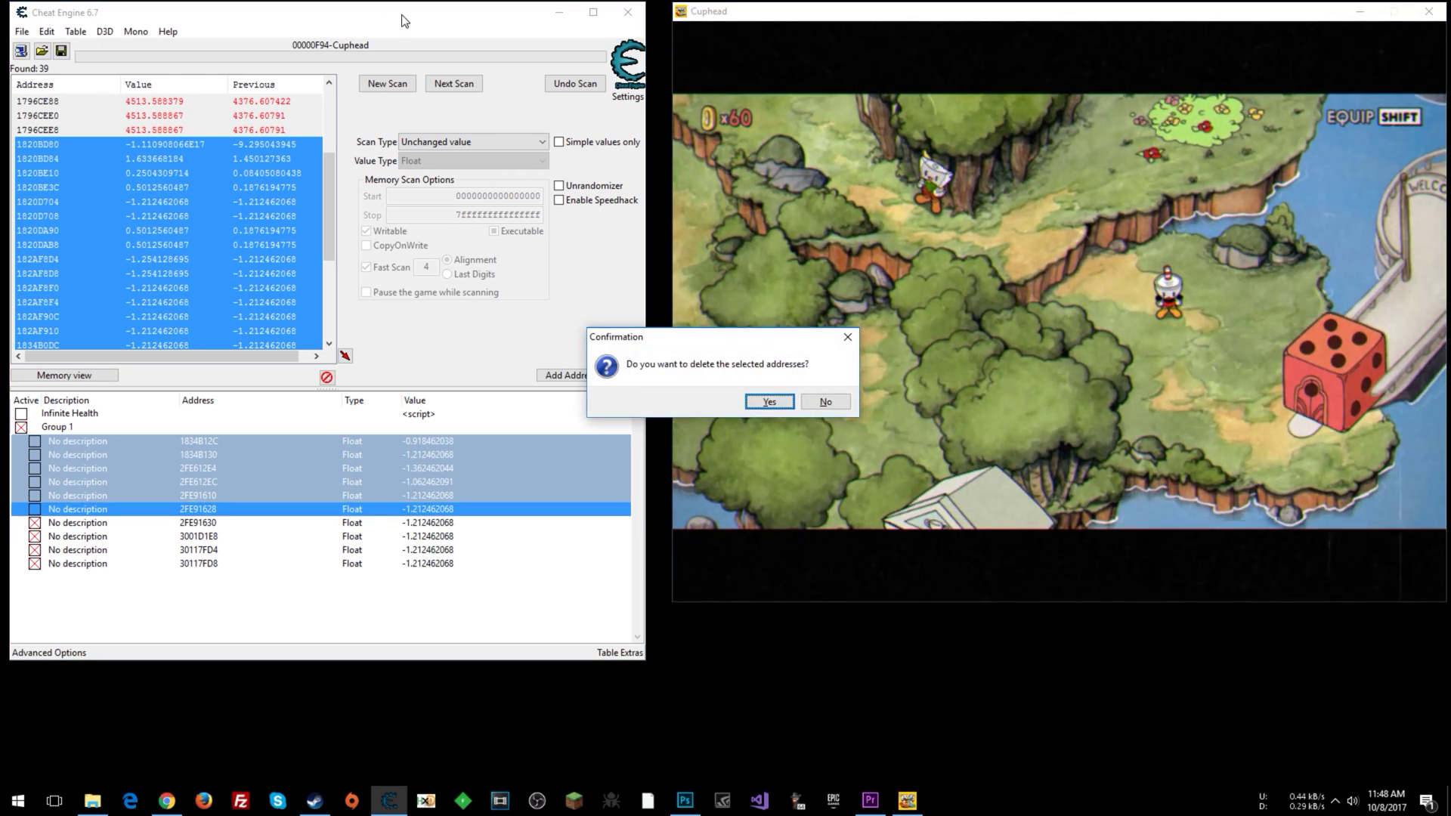
key(Return)
key(Escape)
click(1175, 174)
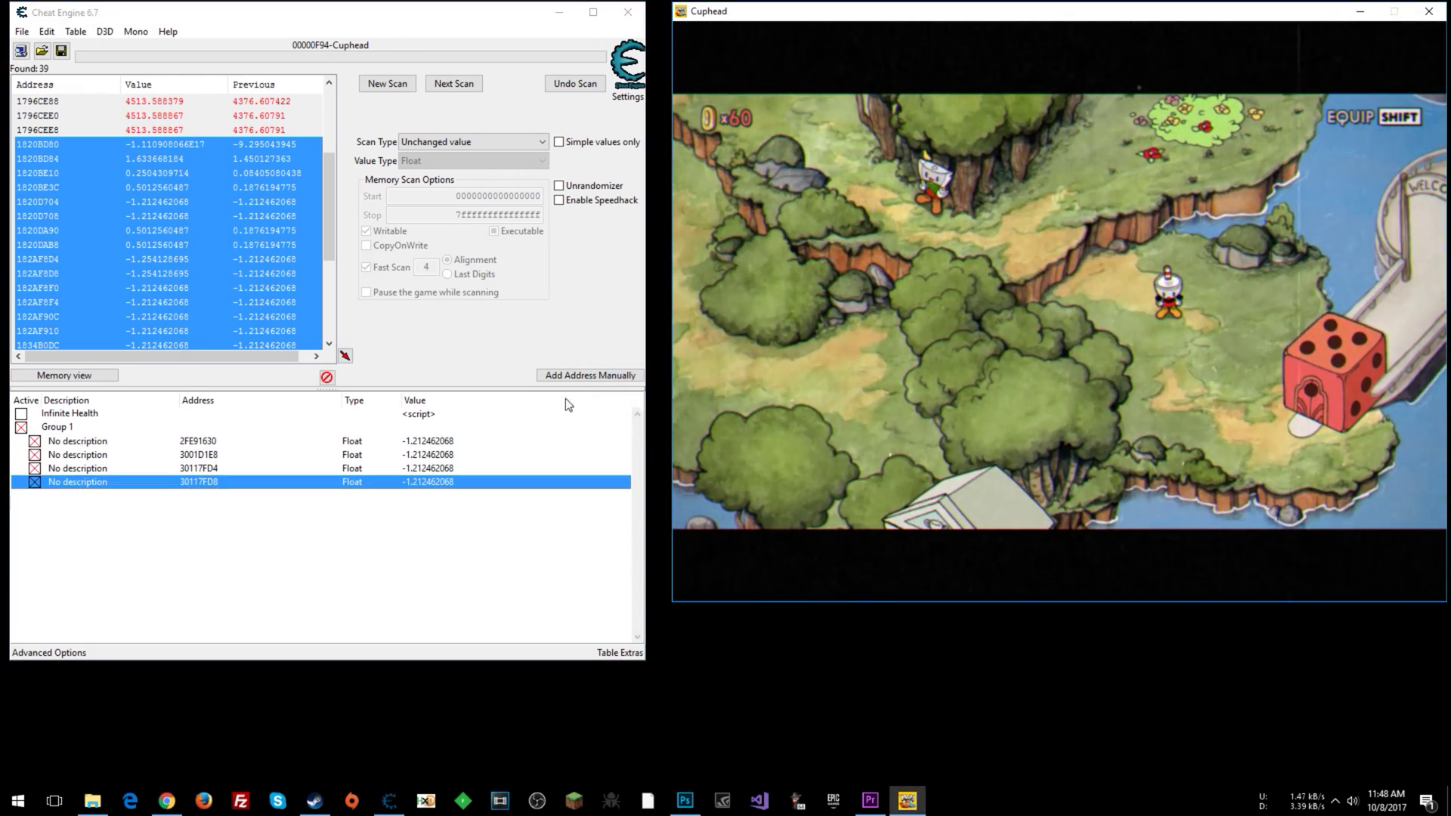
Unfreeze 2FE91630 and test it by walking the character down the game map.
click(34, 441)
click(1004, 317)
key(Down)
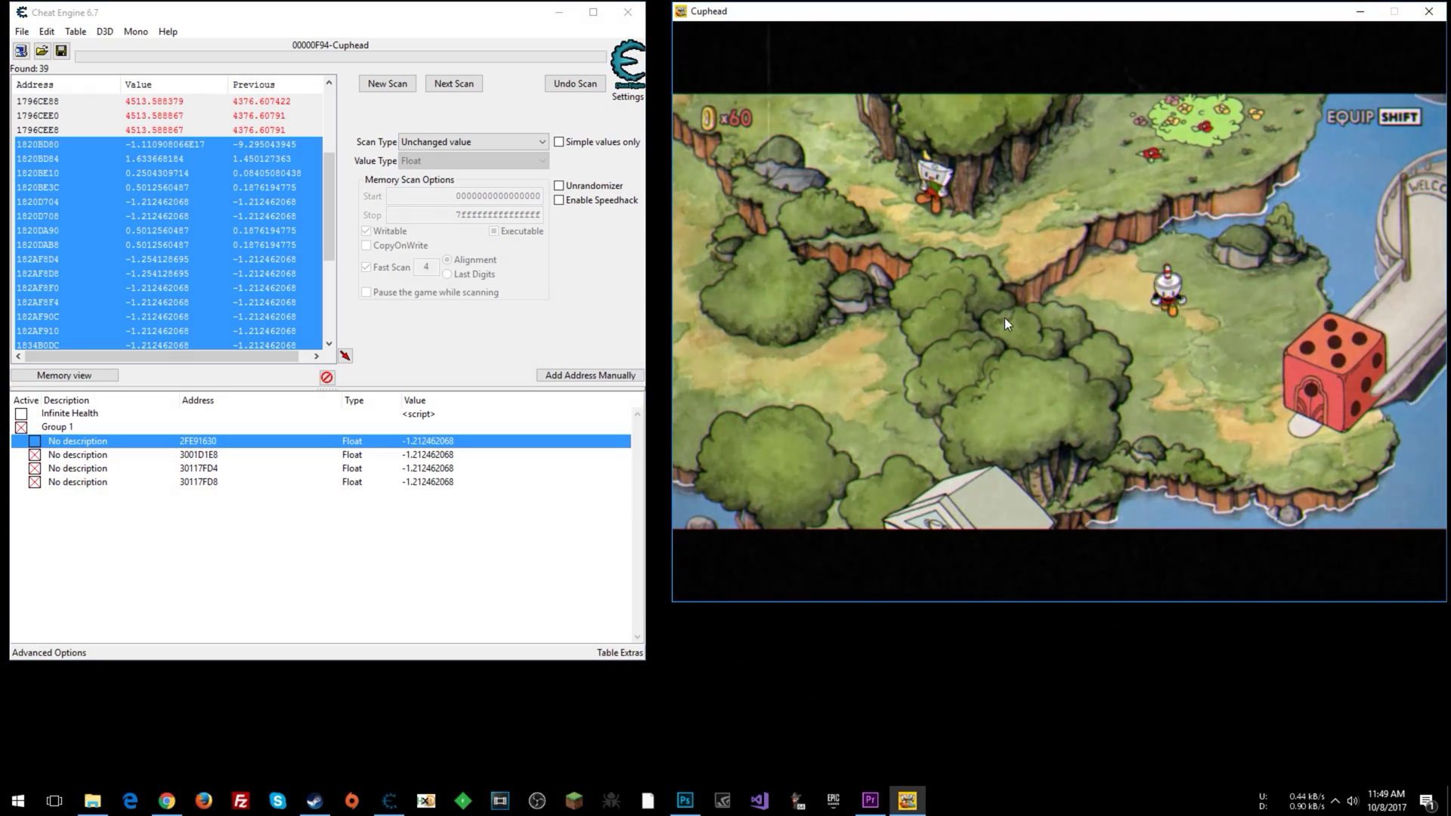
key(Down)
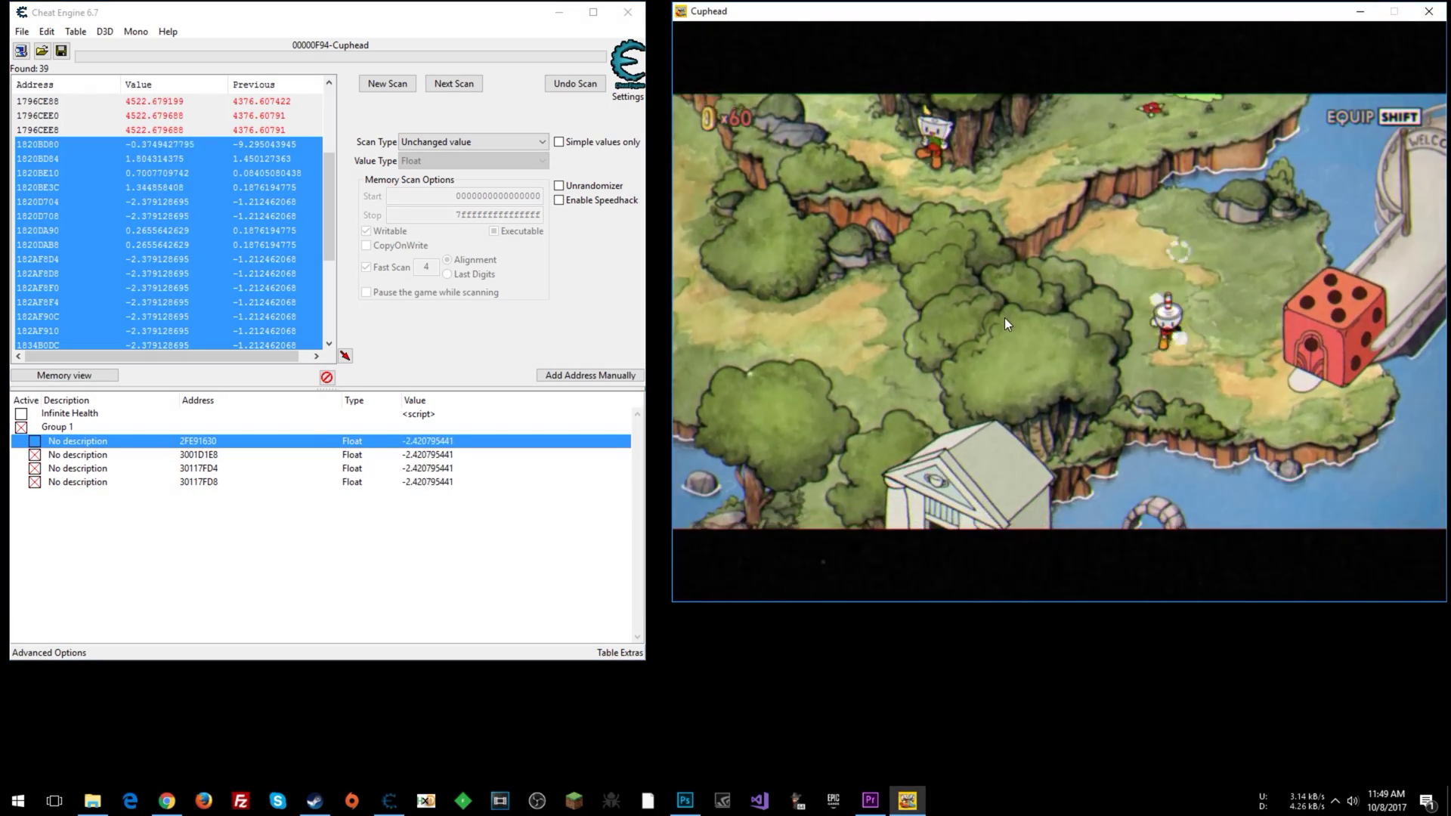
key(Down)
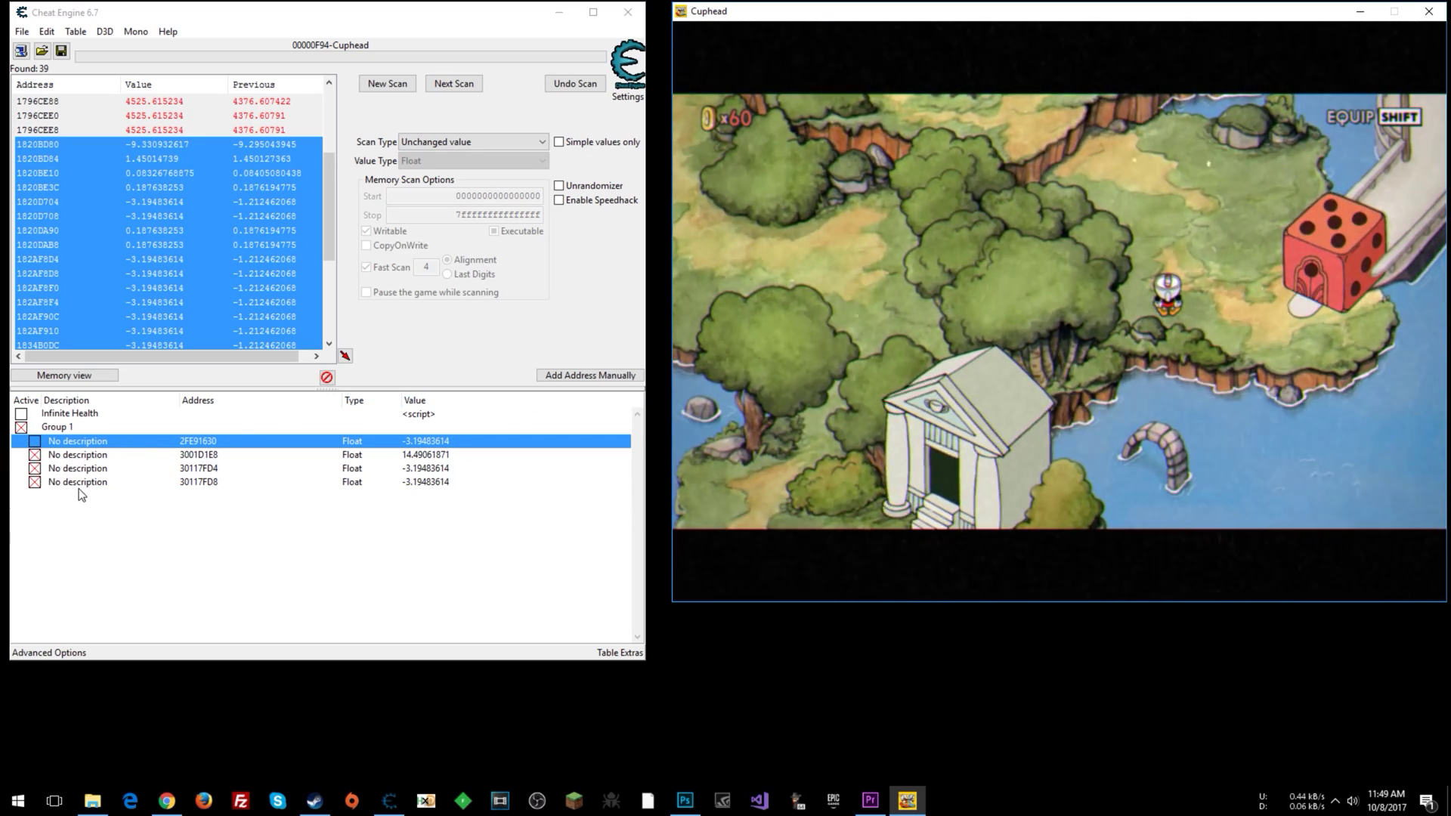
Unfreeze the remaining addresses 3001D1E8, 30117FD4 and 30117FD8.
click(34, 455)
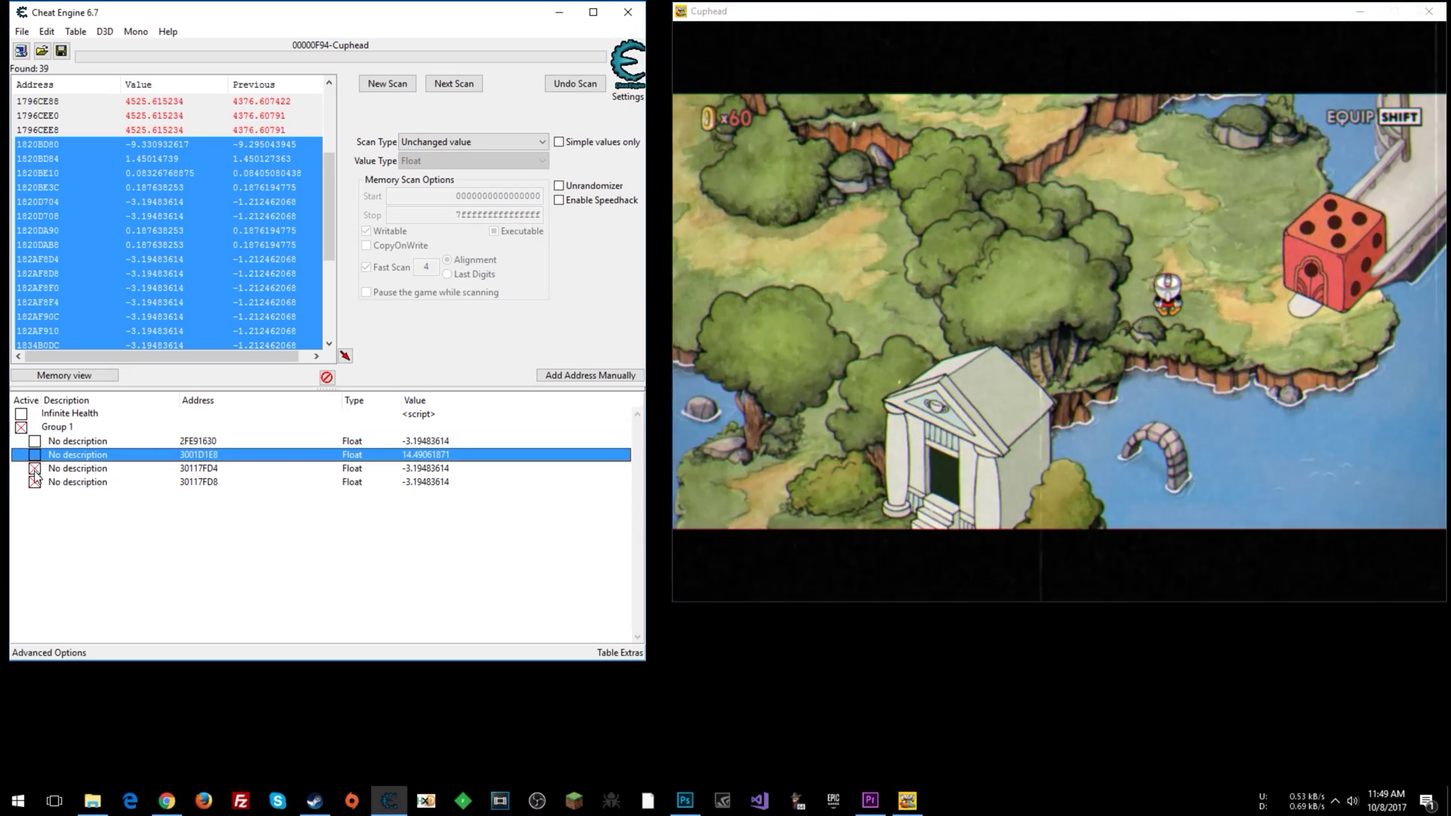
click(34, 469)
click(34, 482)
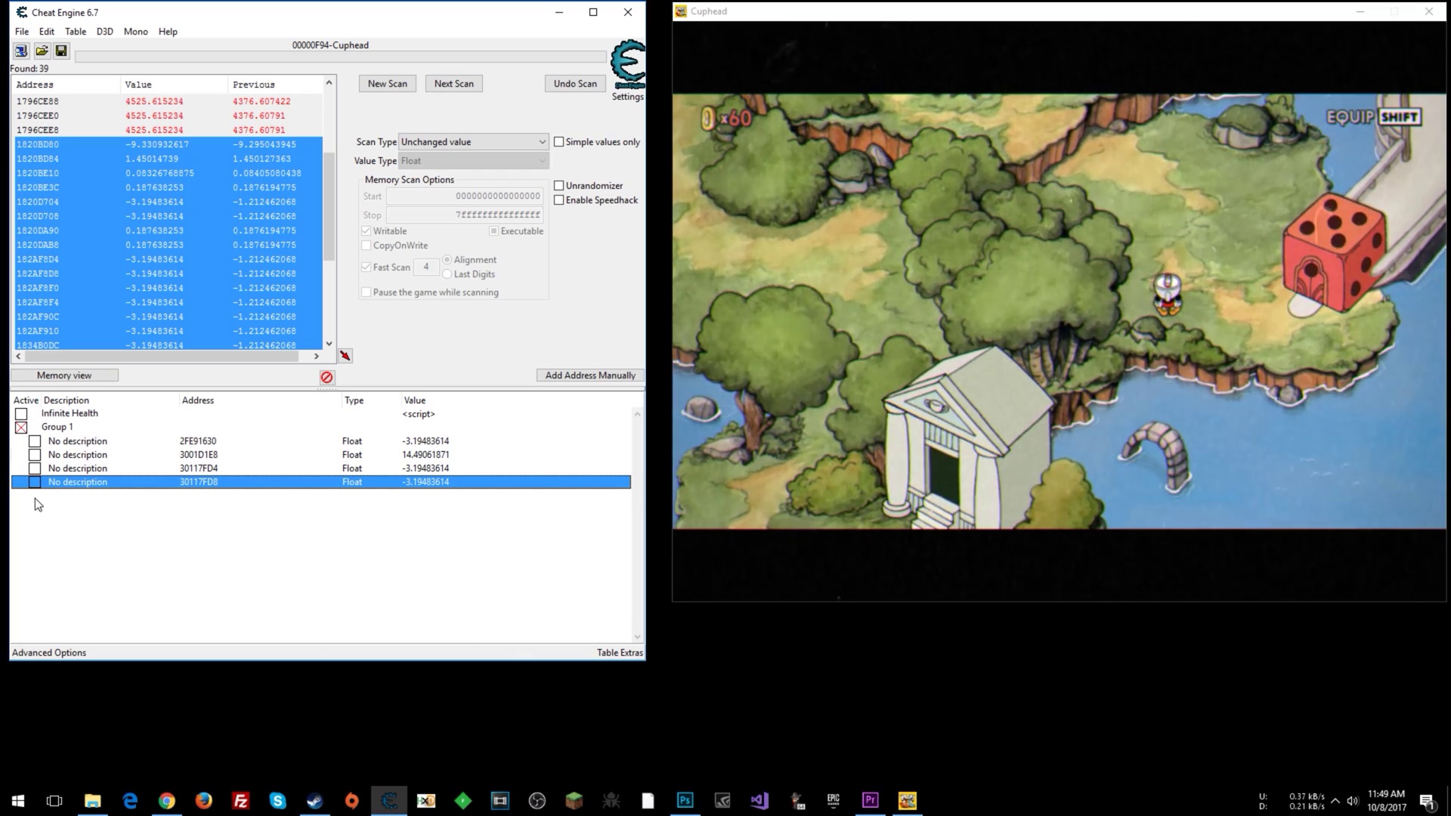
Freeze only 30117FD8 and test it by walking the character up and down in the game.
click(34, 483)
click(1119, 287)
key(Up)
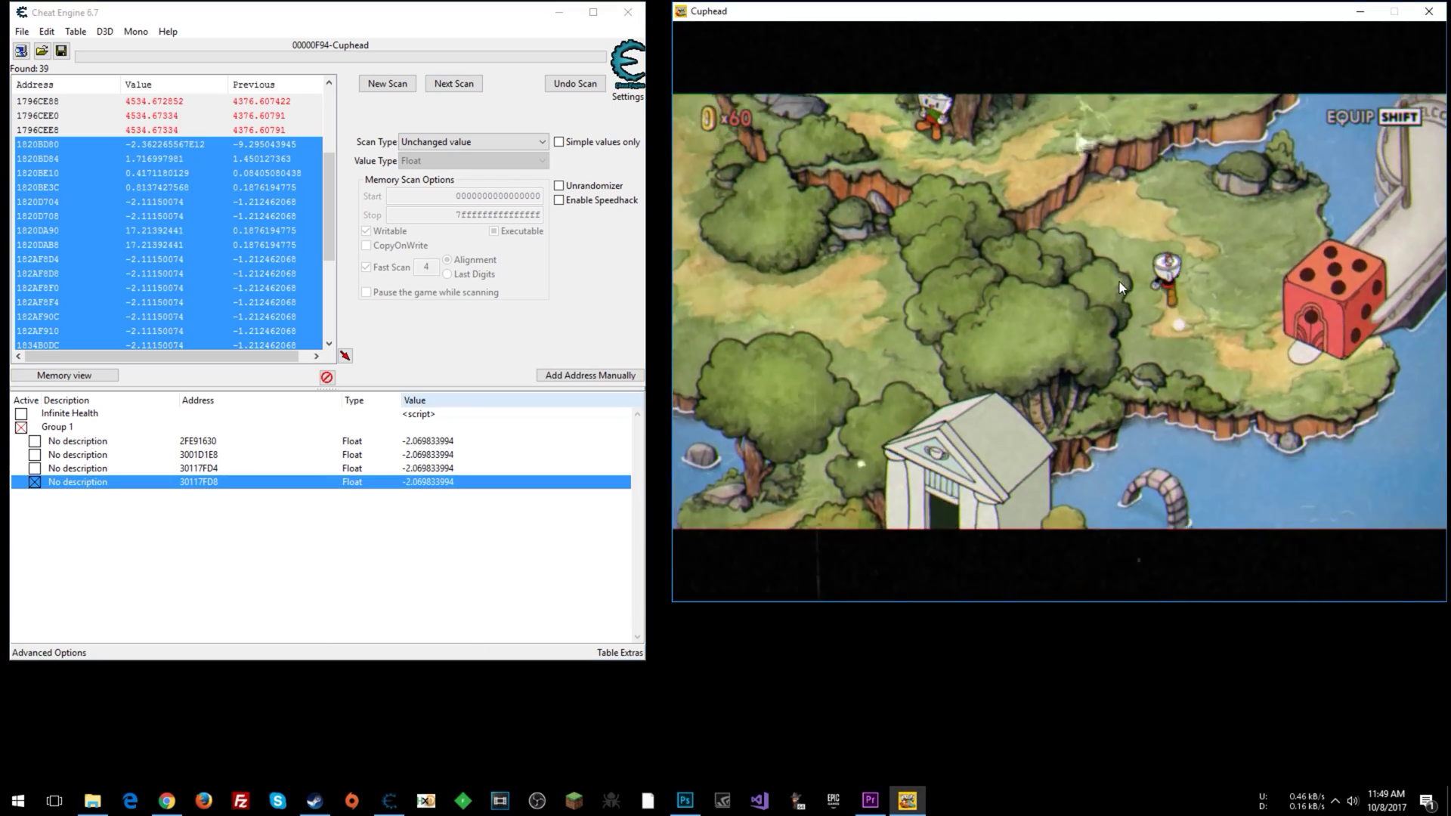
key(Down)
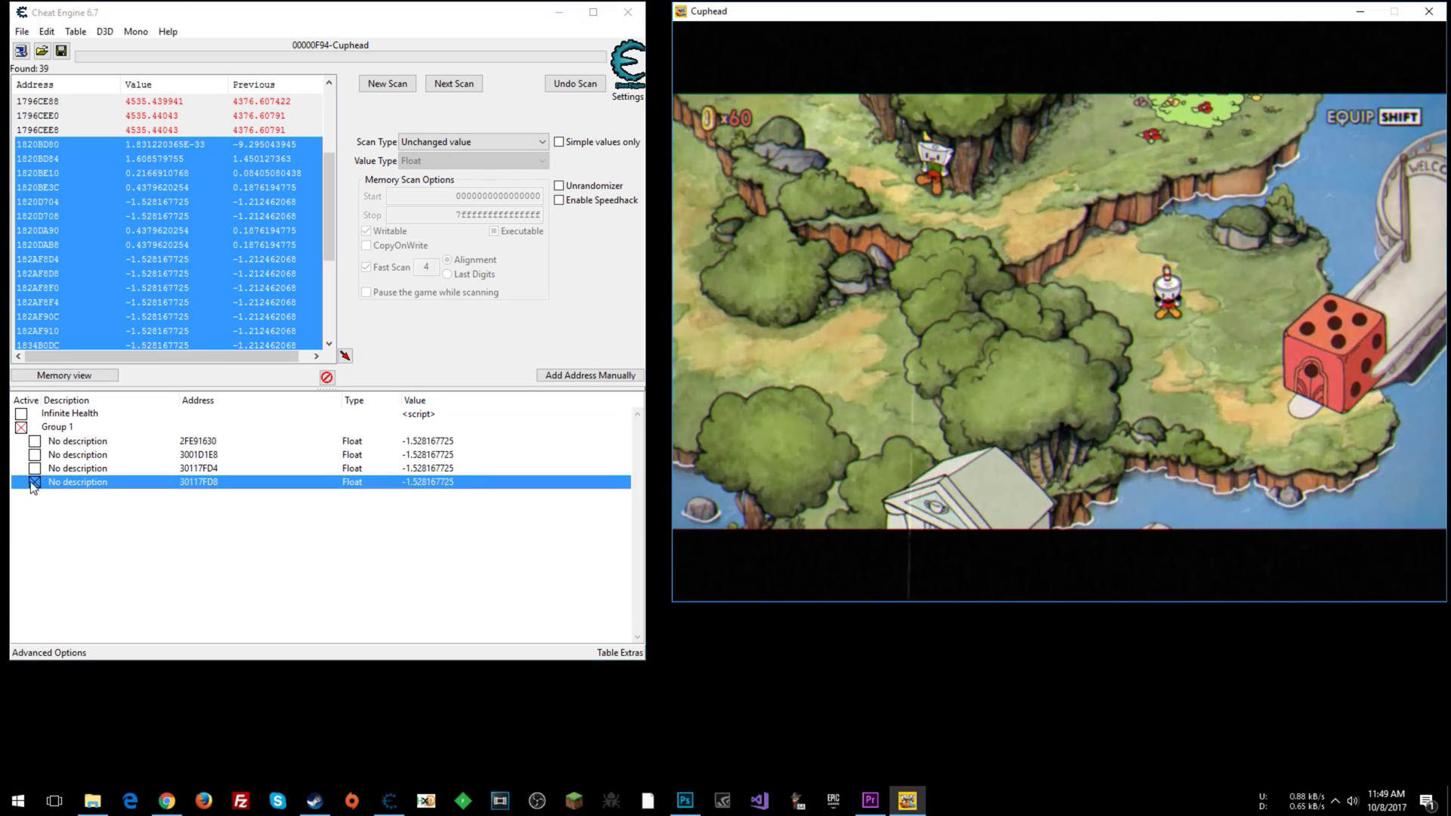
Freeze 30117FD4 instead of 30117FD8, walk the character up and down to test it, and unfreeze it again.
click(34, 483)
click(34, 468)
click(950, 289)
key(Down)
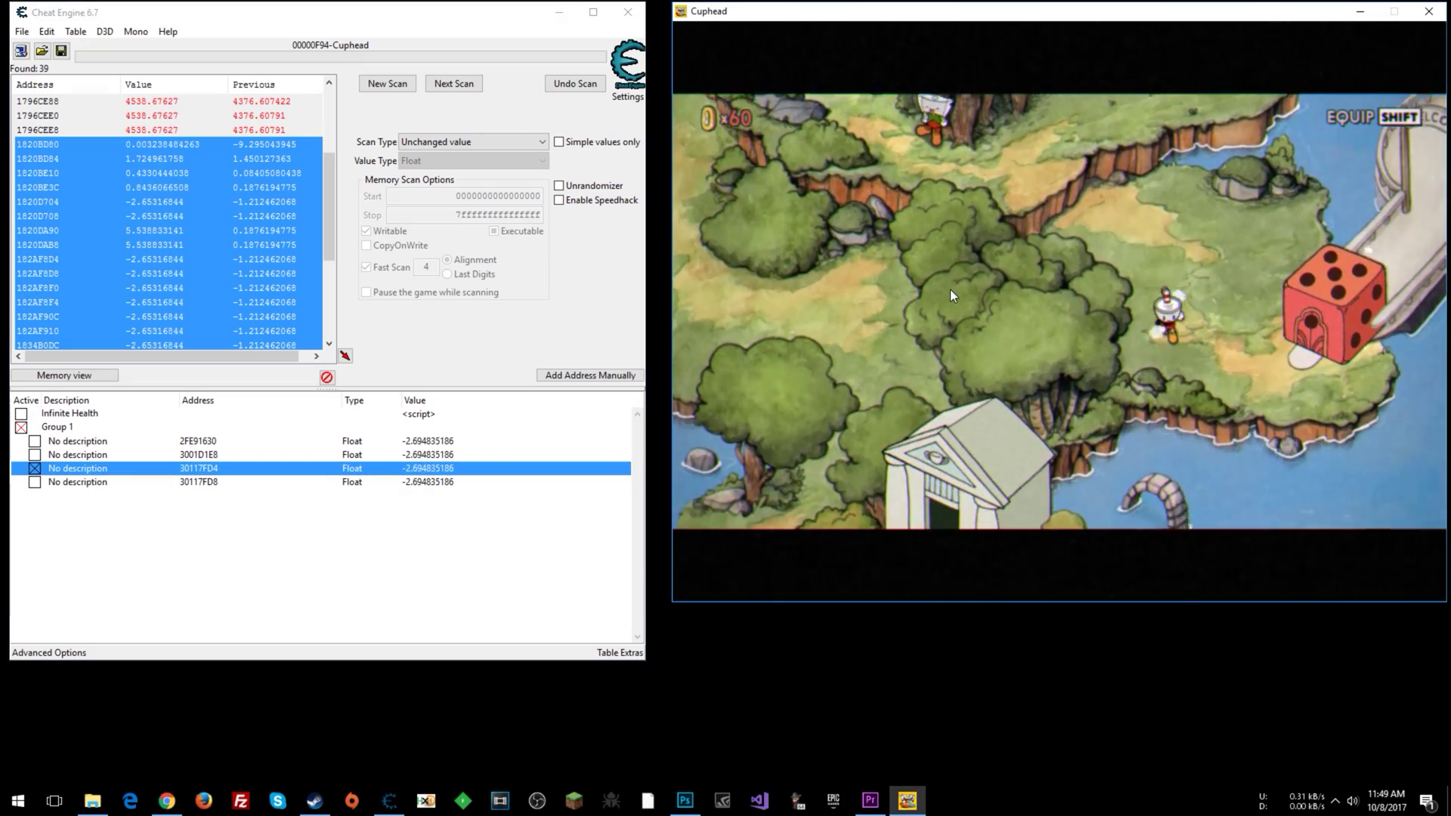
key(Up)
key(Down)
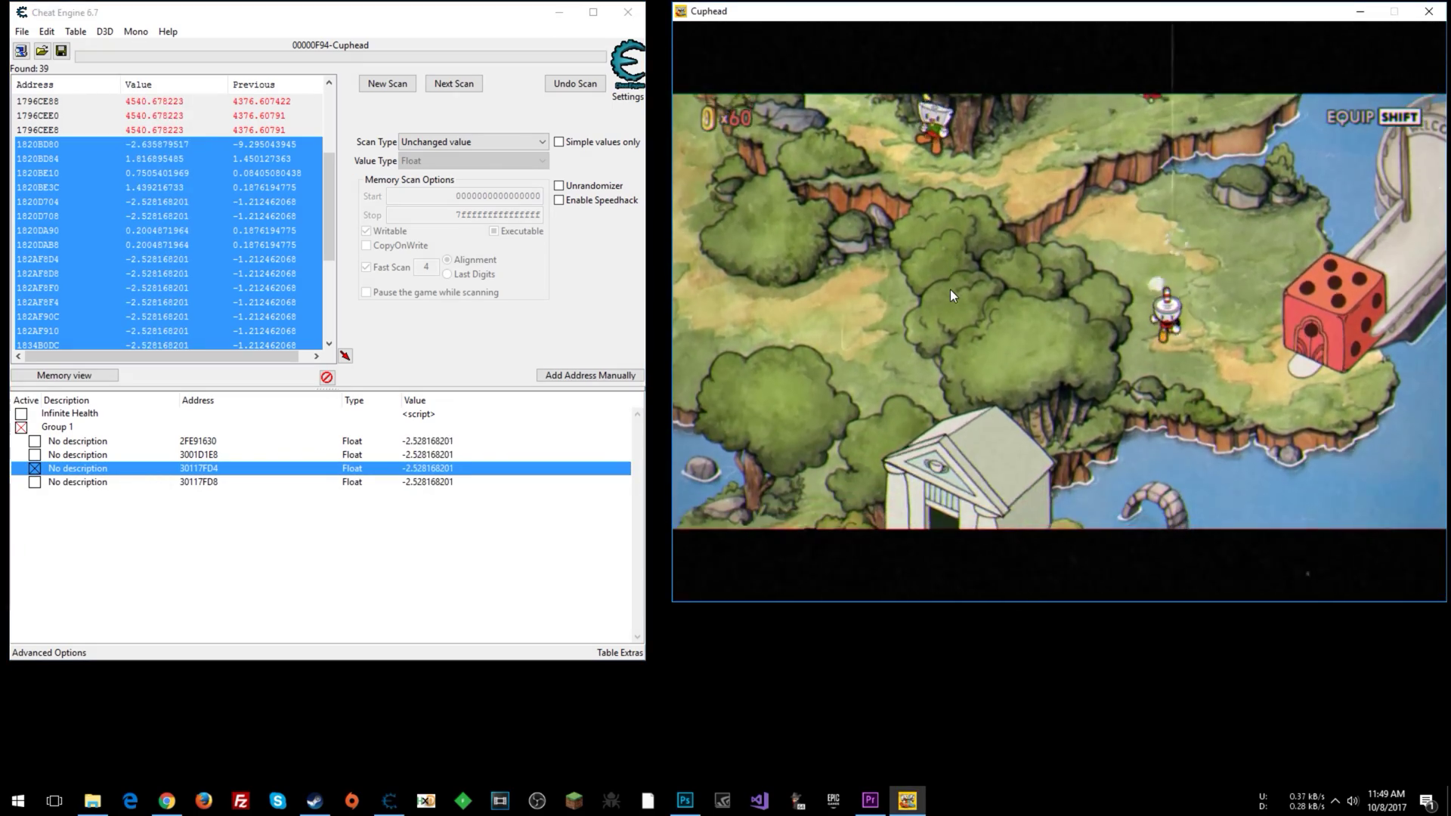
key(Up)
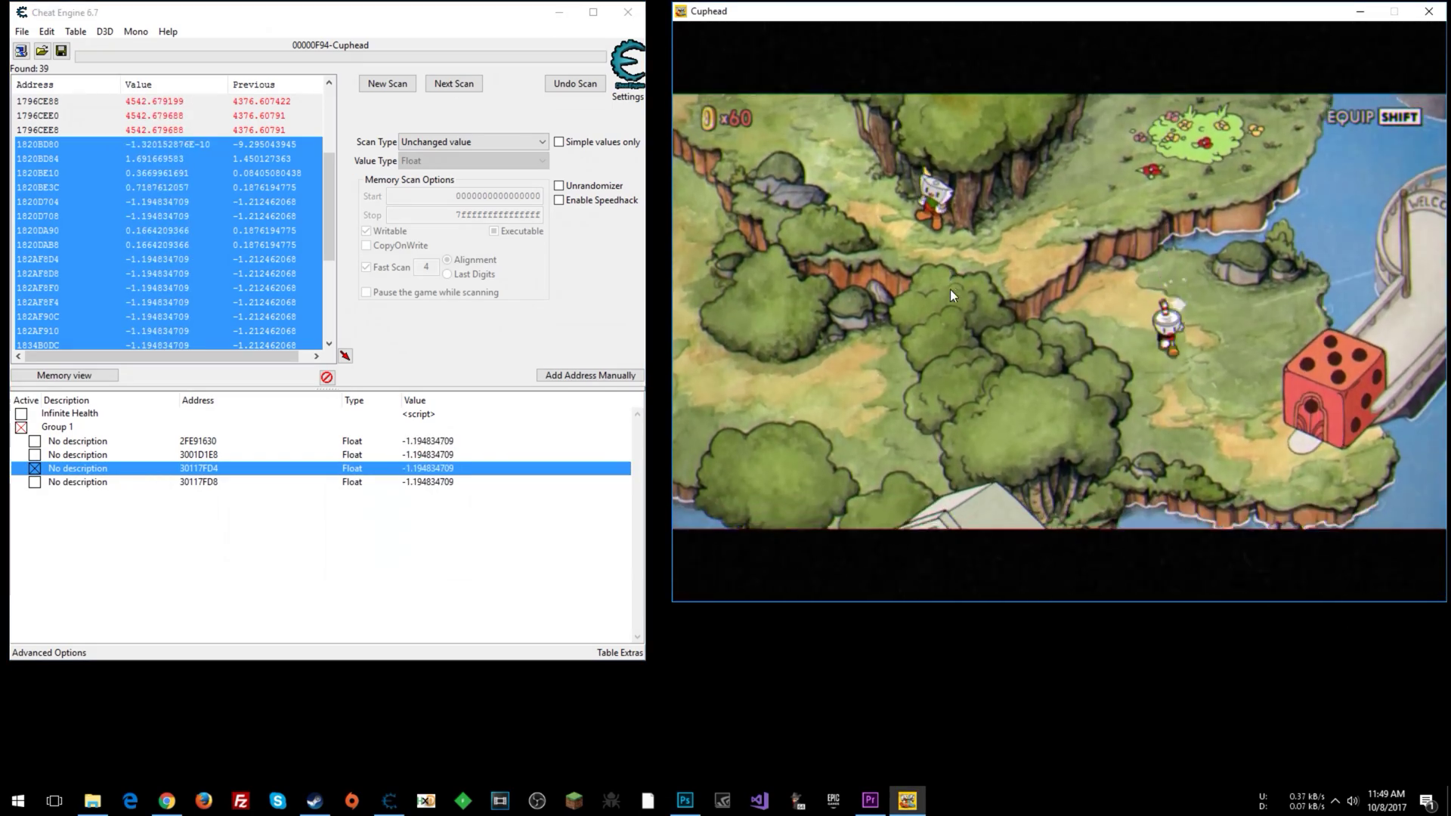
click(34, 469)
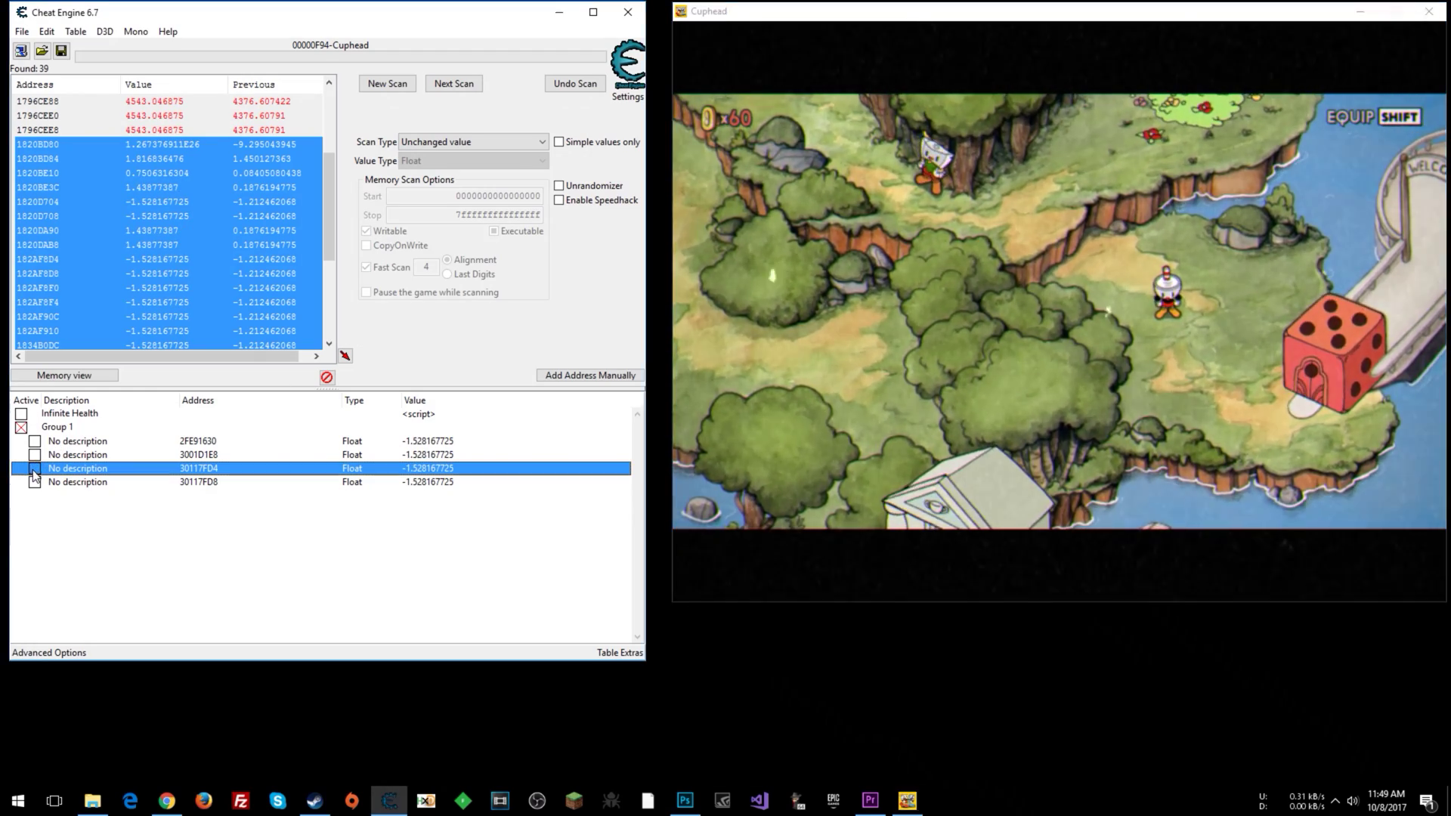
Freeze 3001D1E8, walk the character down and up on the map to test it, and unfreeze it again.
click(34, 455)
click(1054, 350)
key(Down)
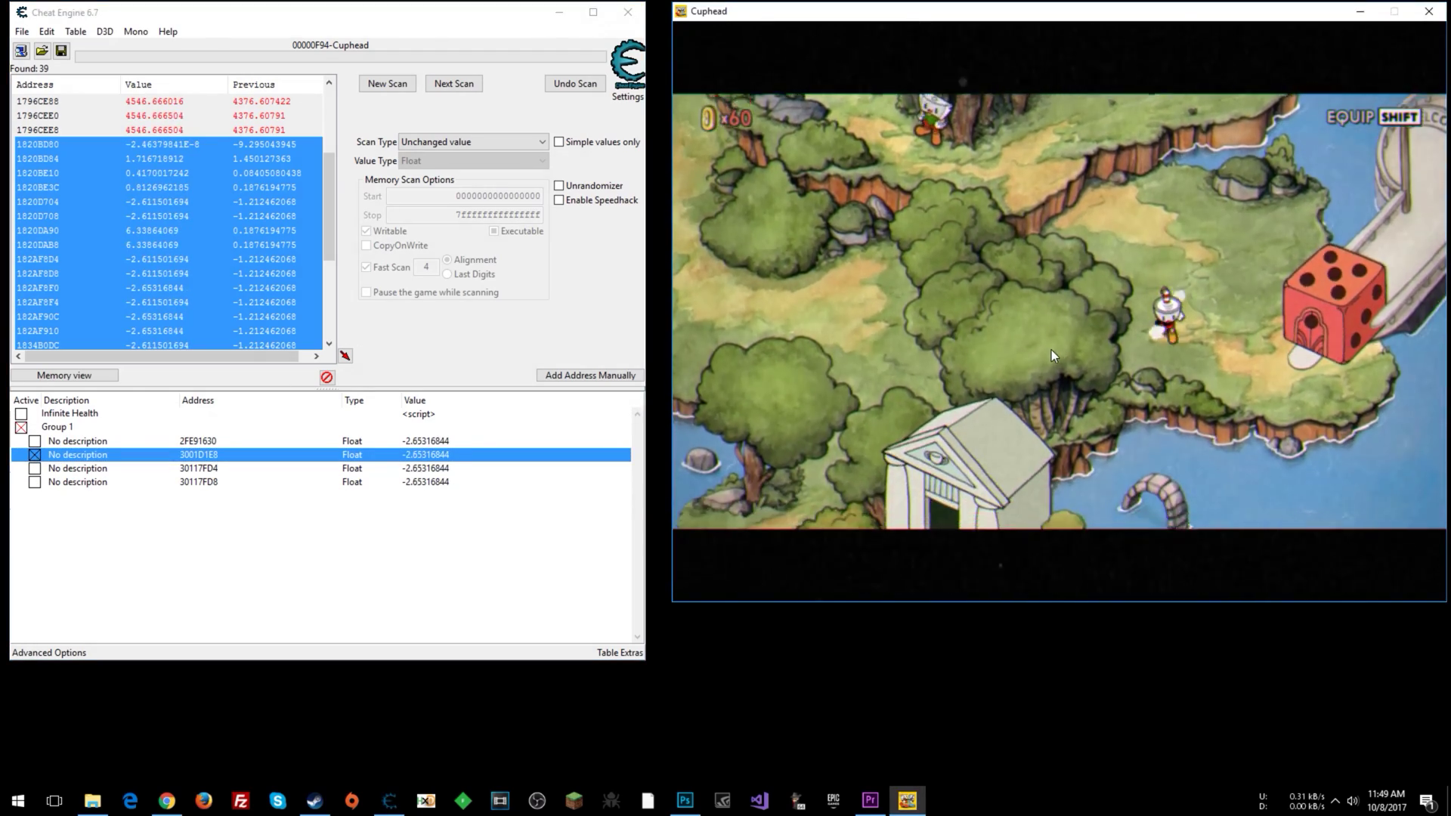
key(Up)
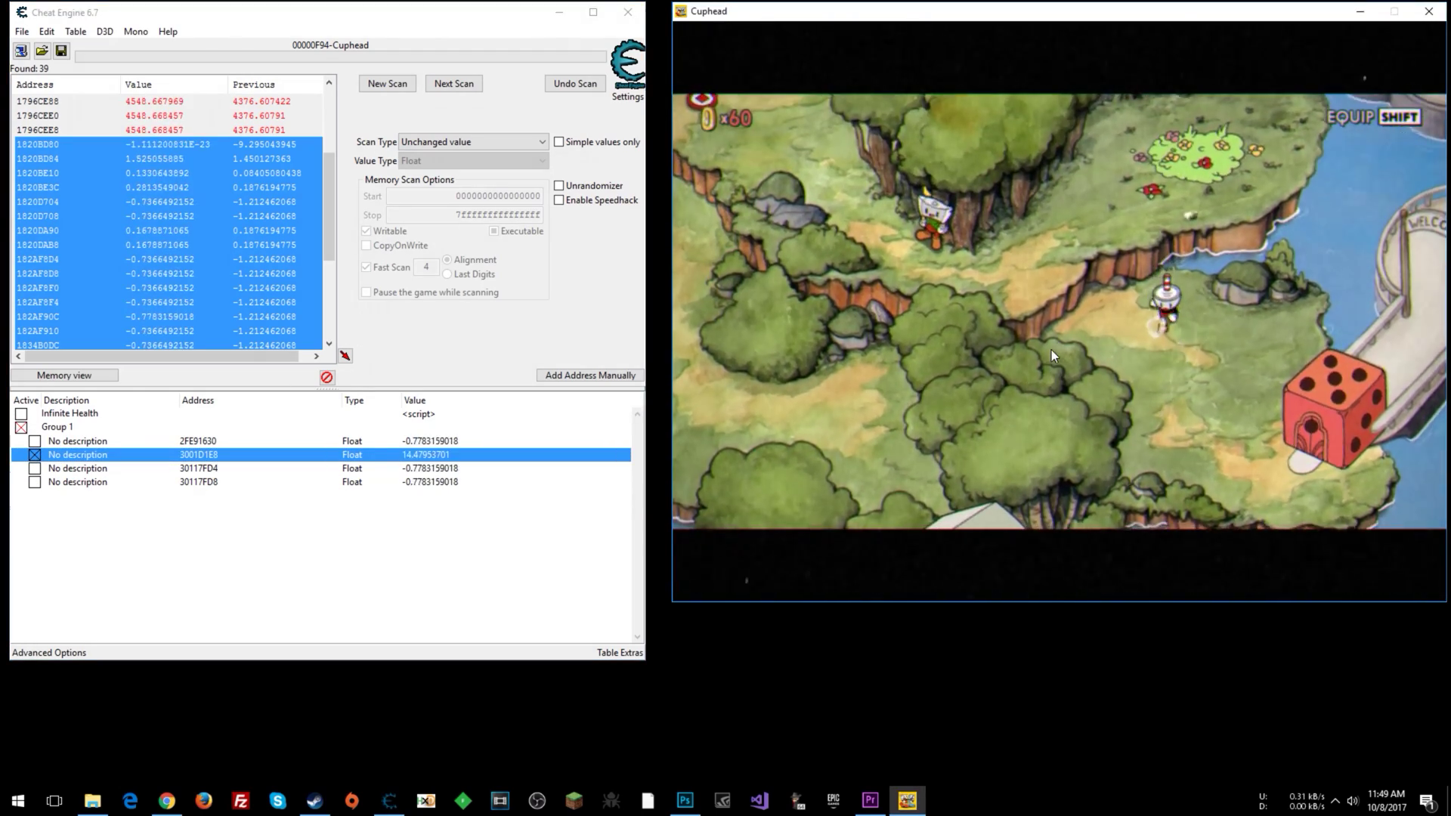
key(Down)
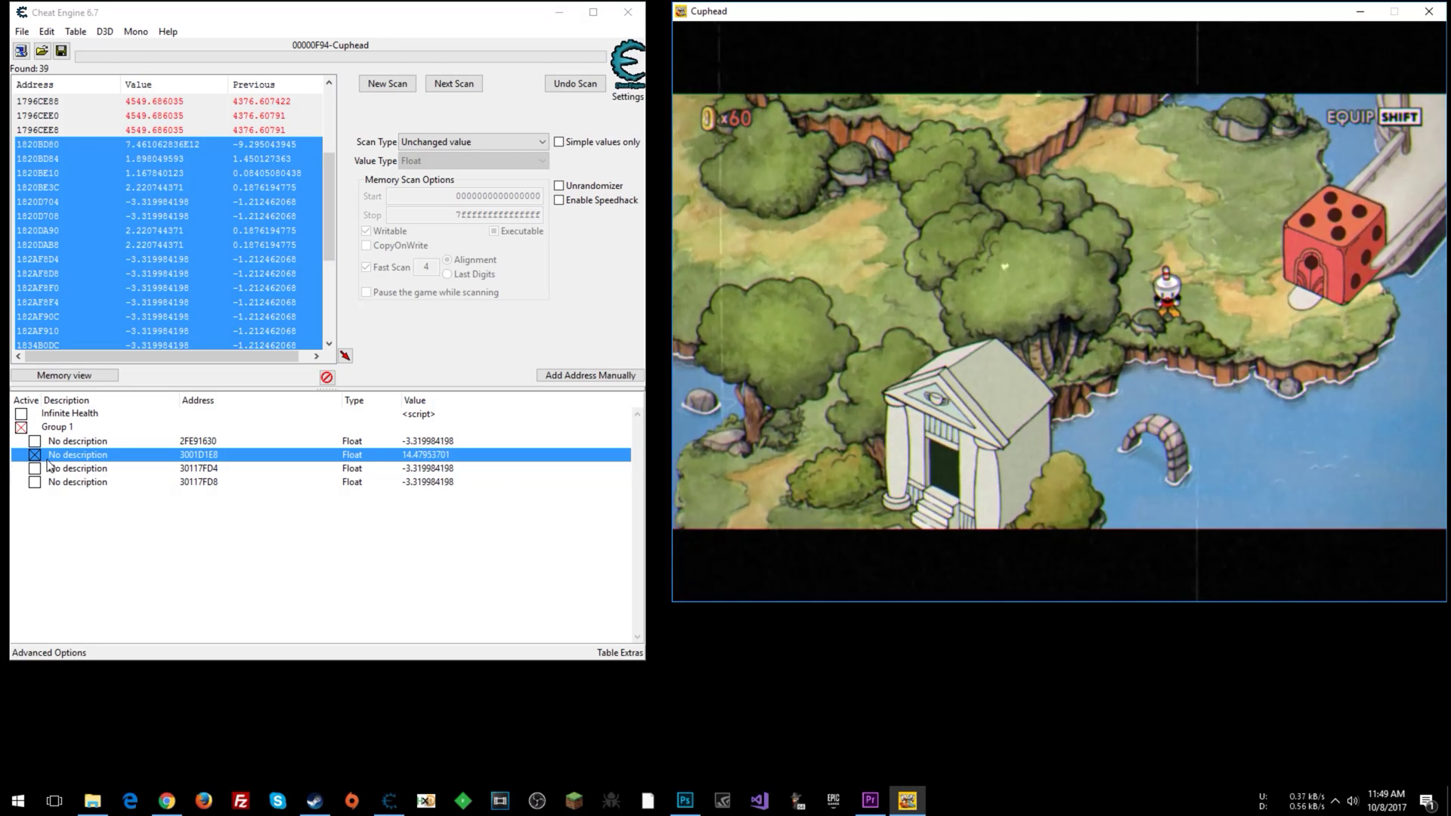
click(33, 456)
Freeze 2FE91630, walk the character repeatedly up and down in the game to test it, and unfreeze it.
click(34, 442)
click(958, 293)
key(Up)
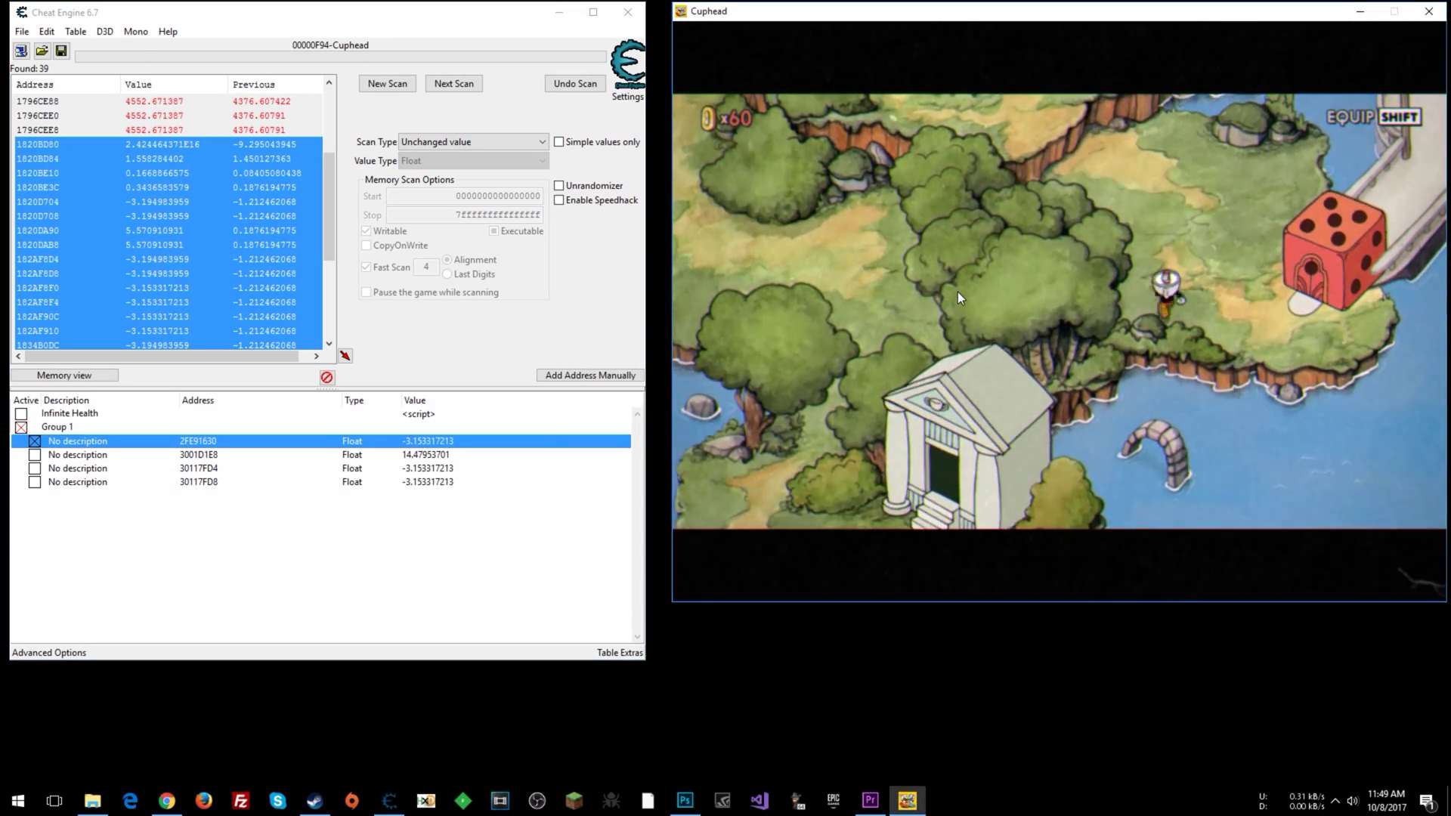
key(Down)
key(Up)
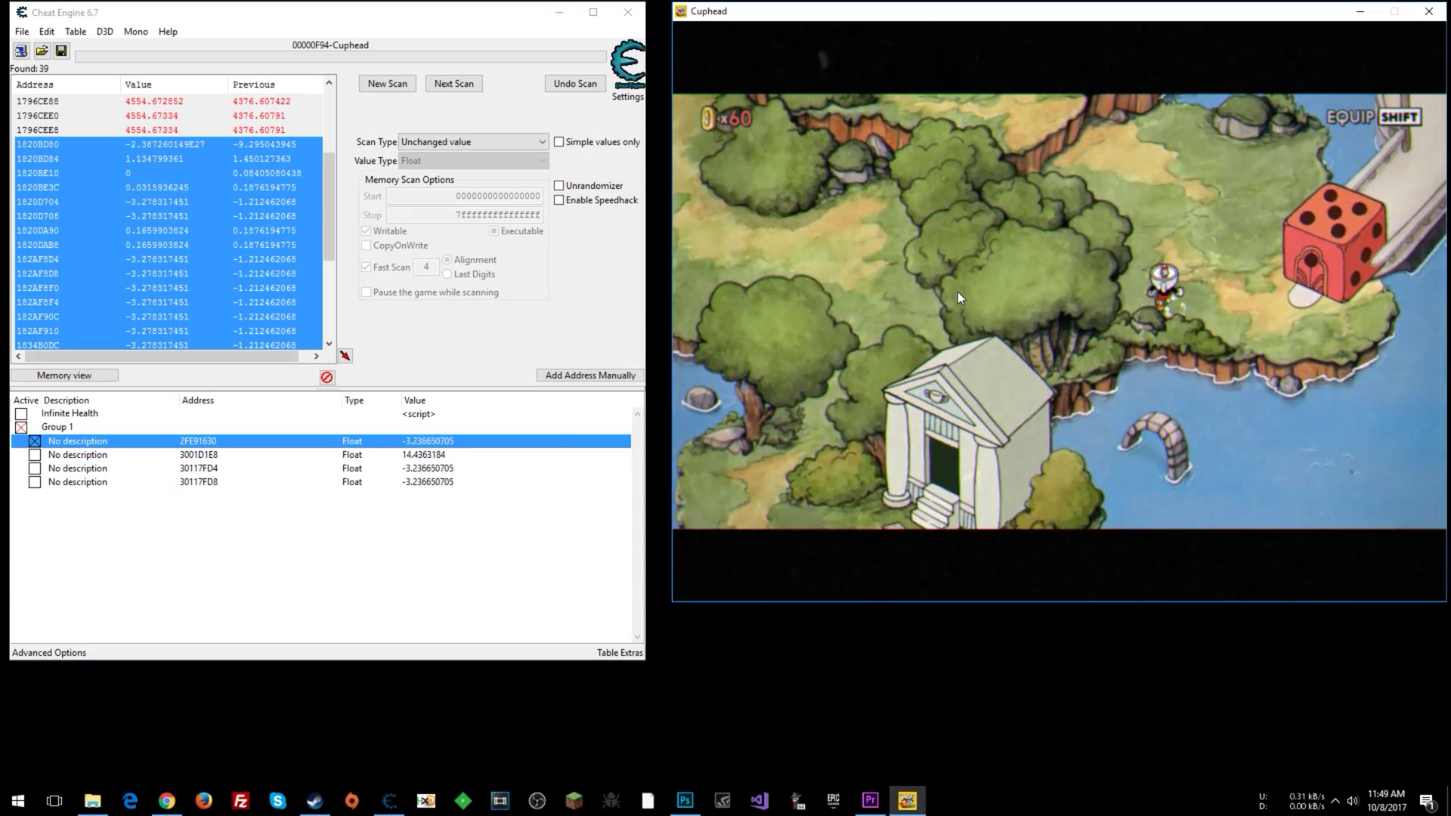
key(Down)
key(Up)
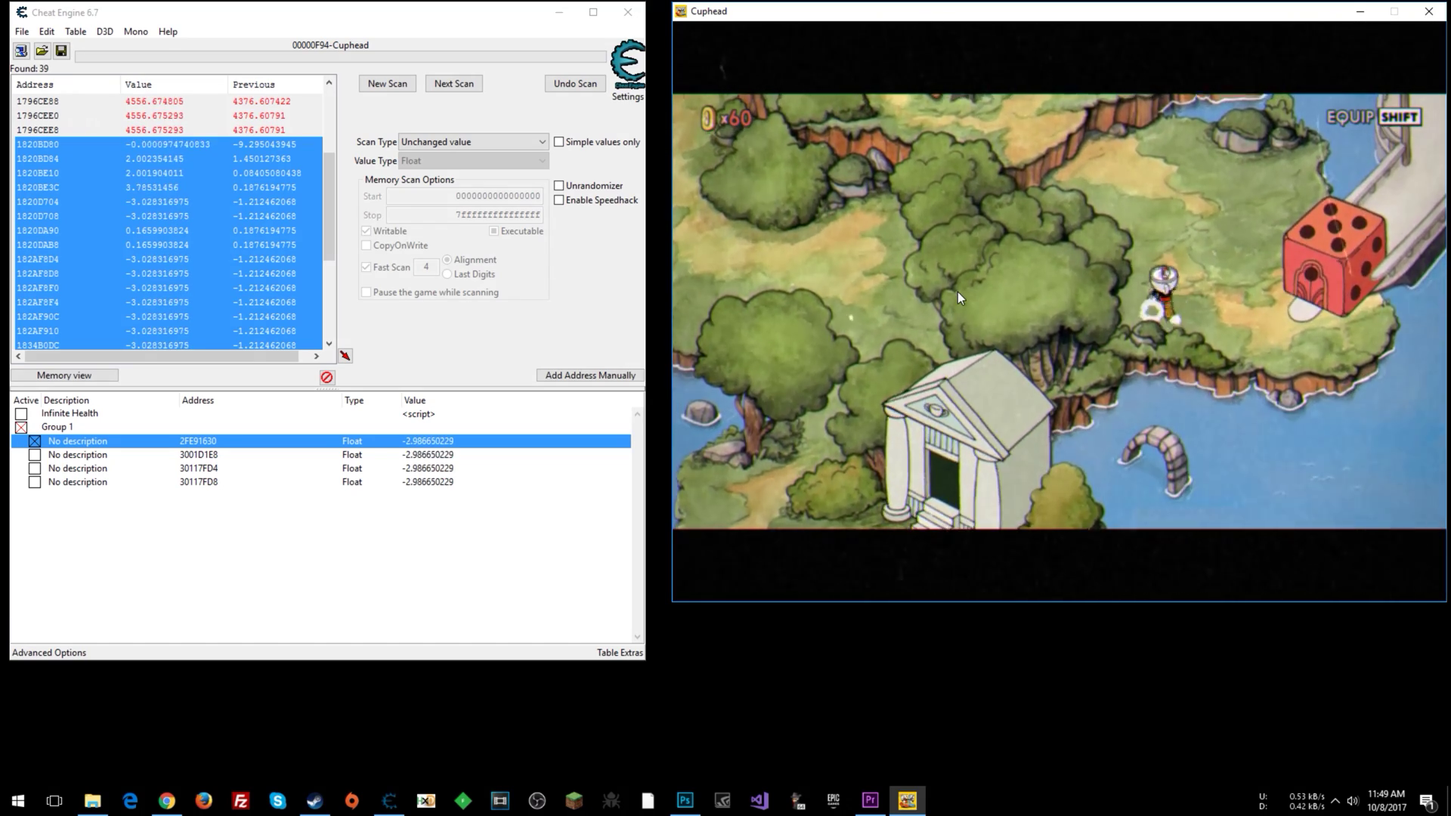
key(Down)
key(Down)
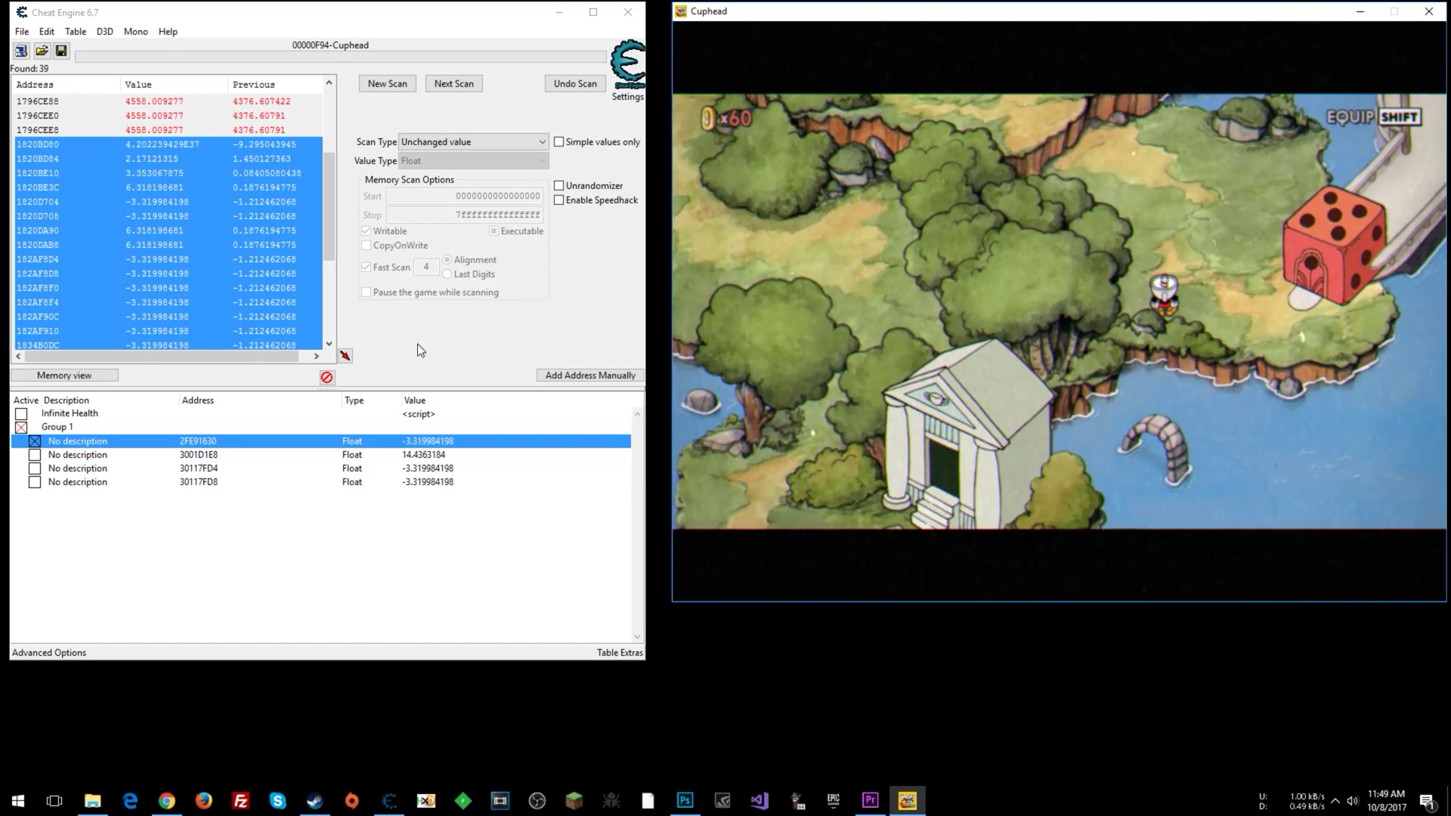
click(31, 444)
Delete the addresses 3001D1E8, 30117FD4 and 30117FD8 from the address list, keeping 2FE91630.
click(72, 458)
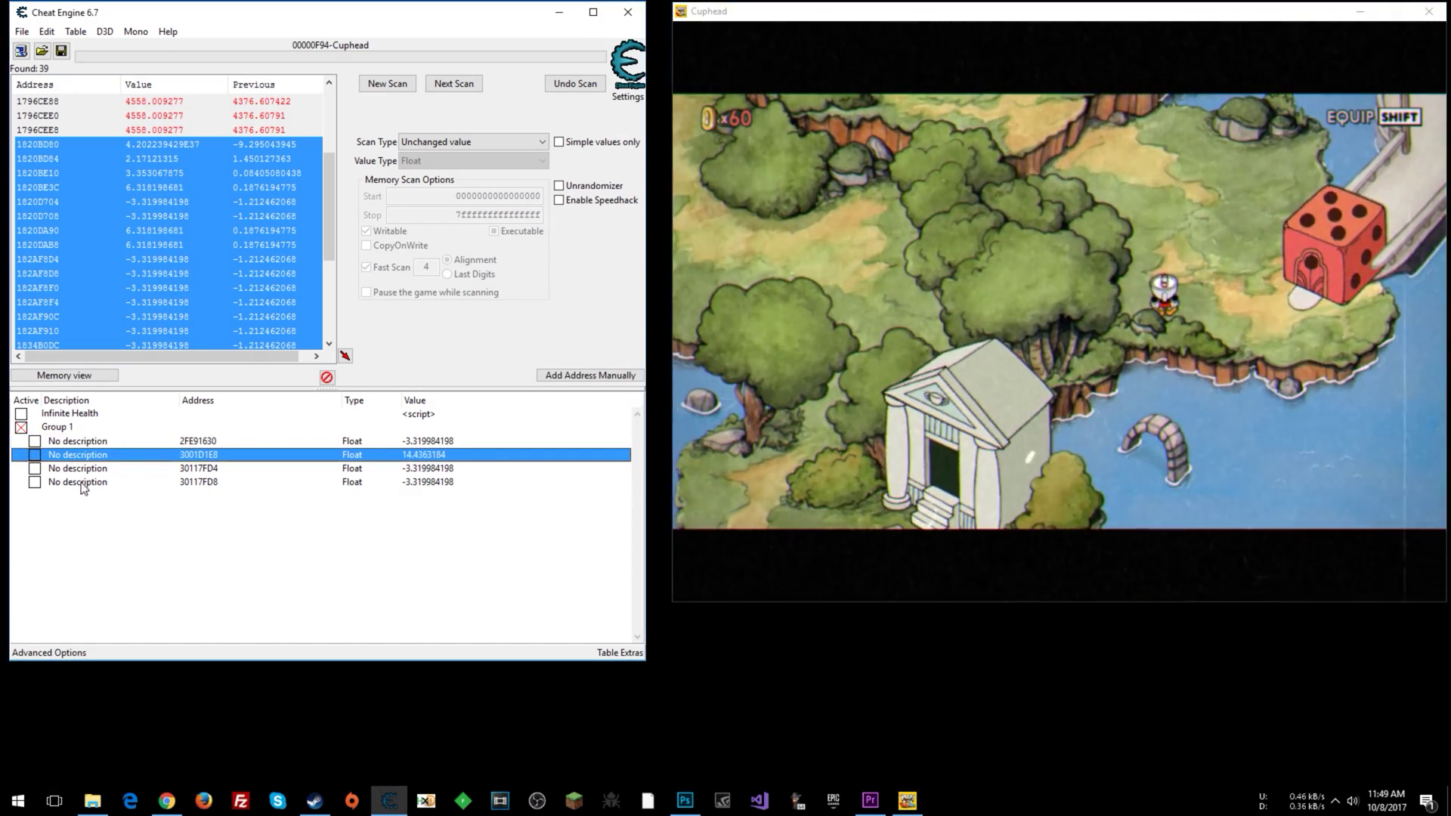
ctrl+click(83, 483)
ctrl+click(119, 468)
key(Delete)
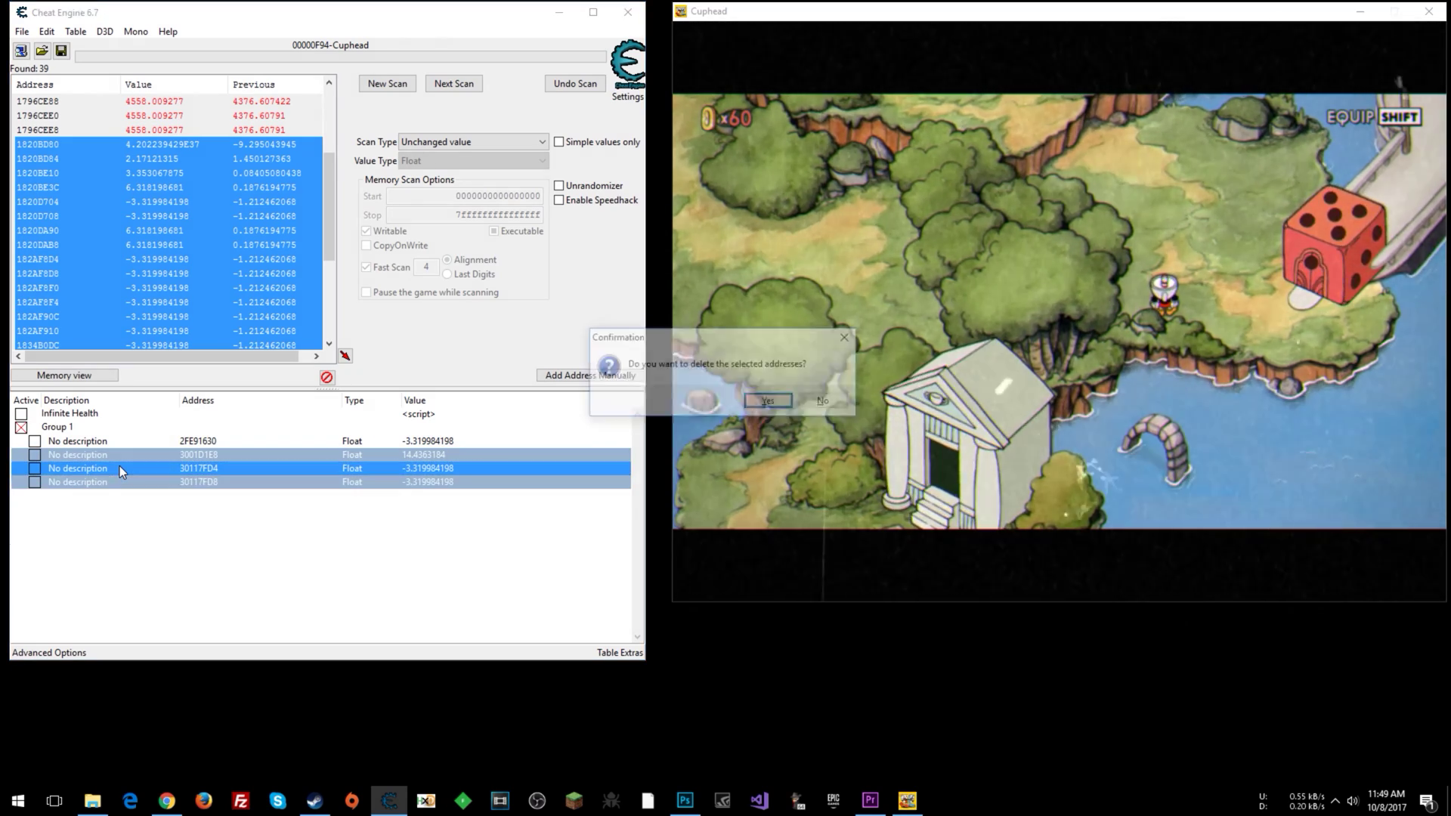
key(Return)
Walk the character up and down the map to compare the movement with the value of 2FE91630.
click(1152, 295)
key(Up)
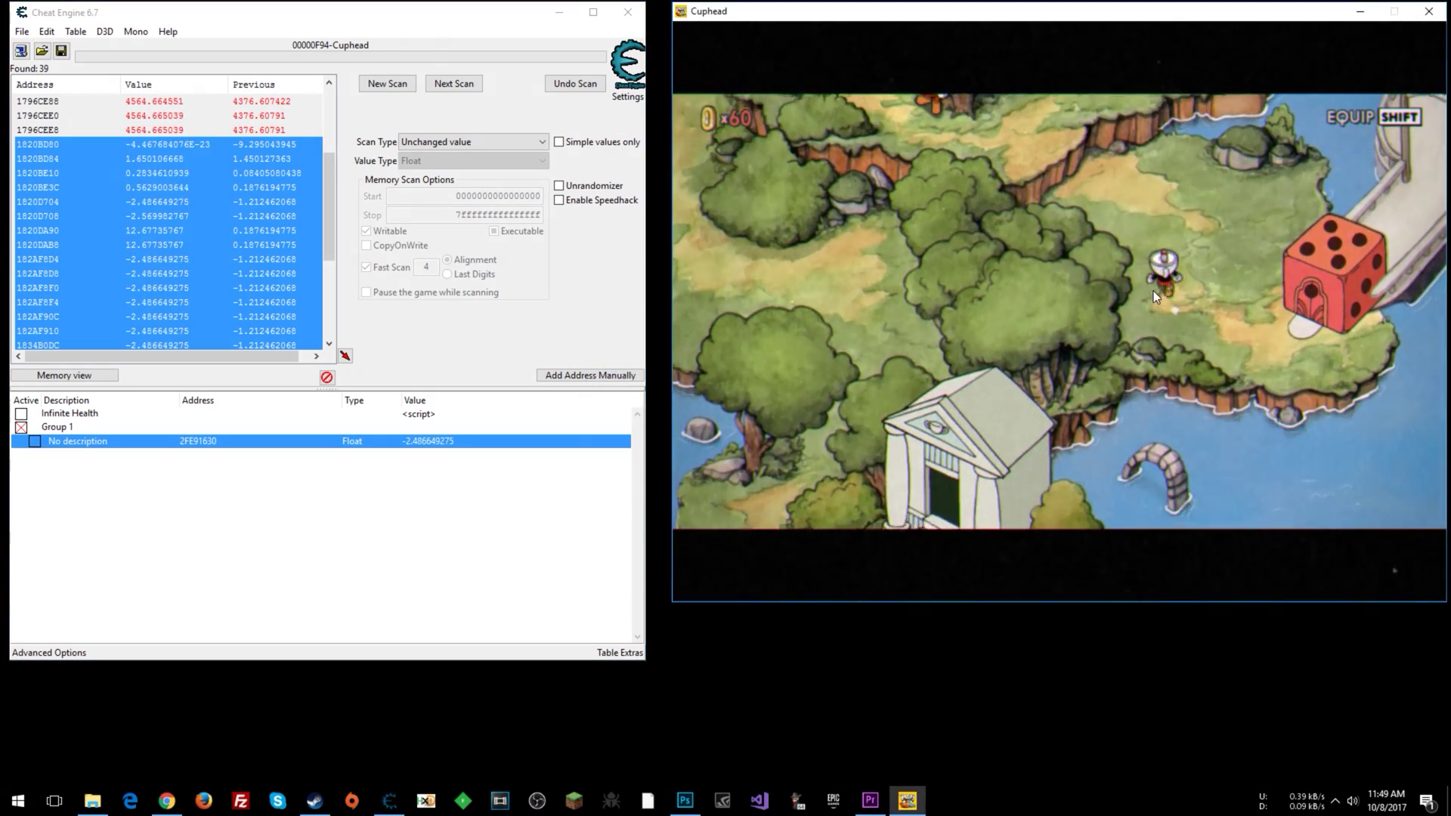
key(Down)
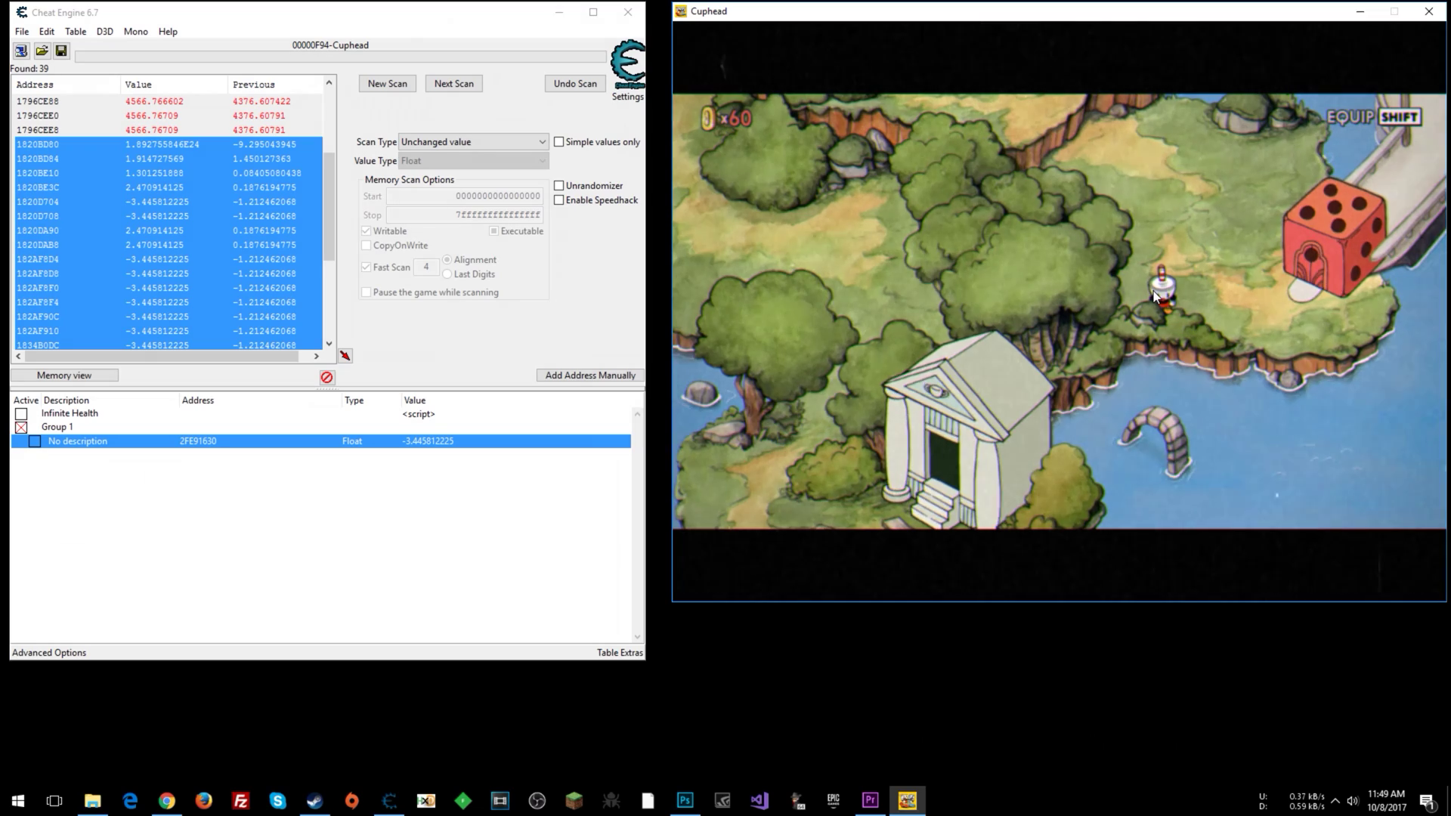
key(Up)
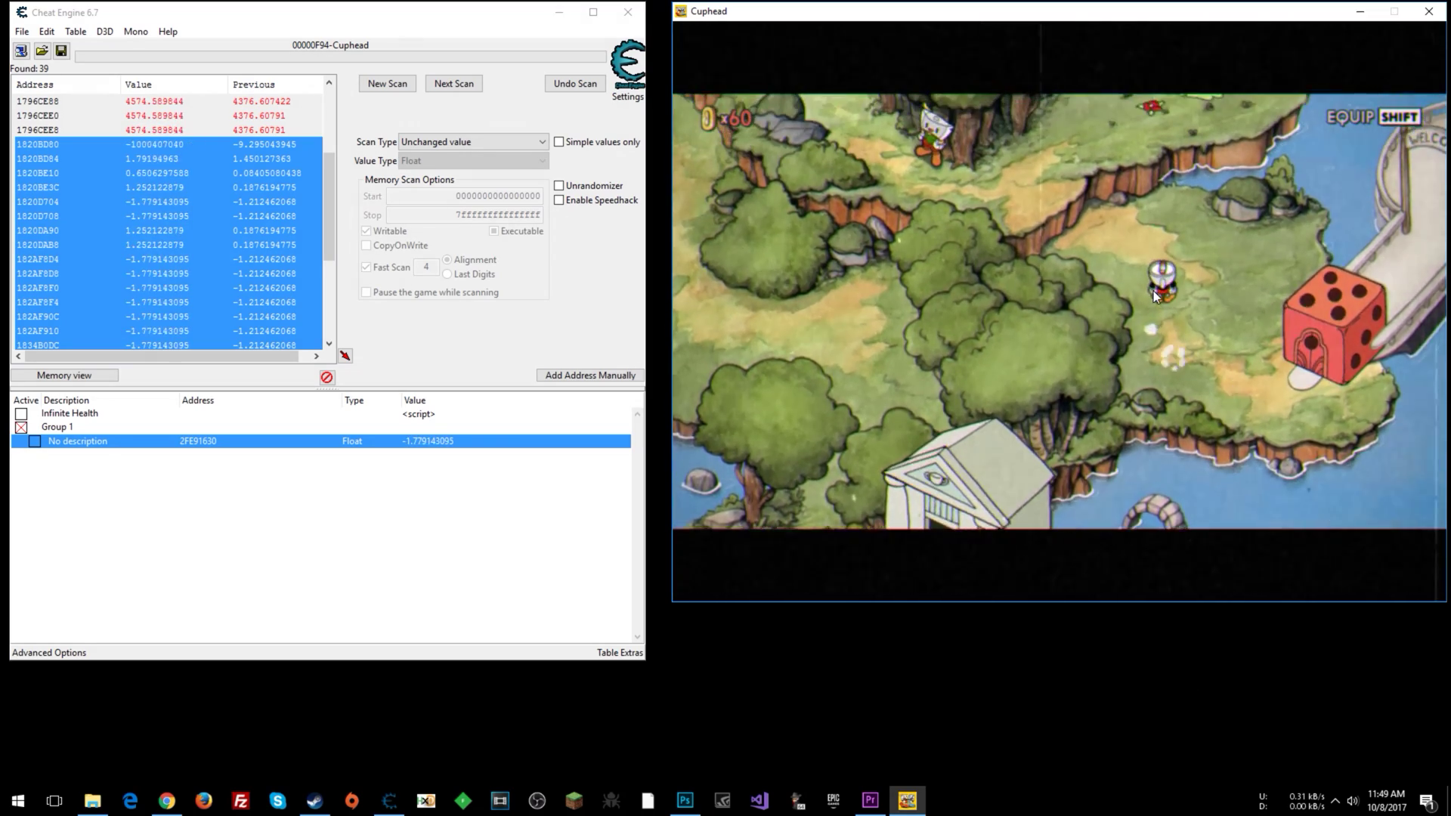
key(Up)
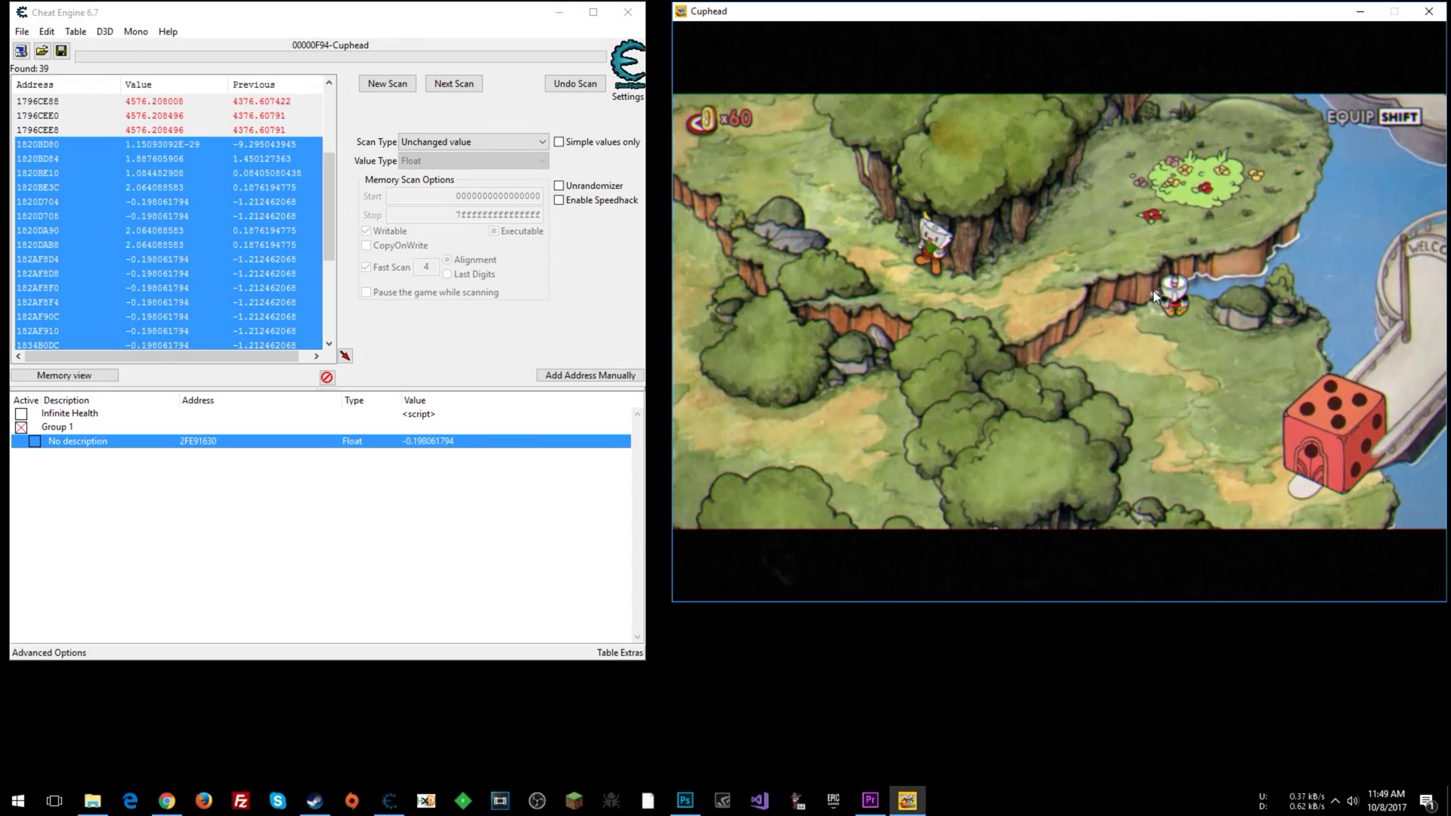
key(Down)
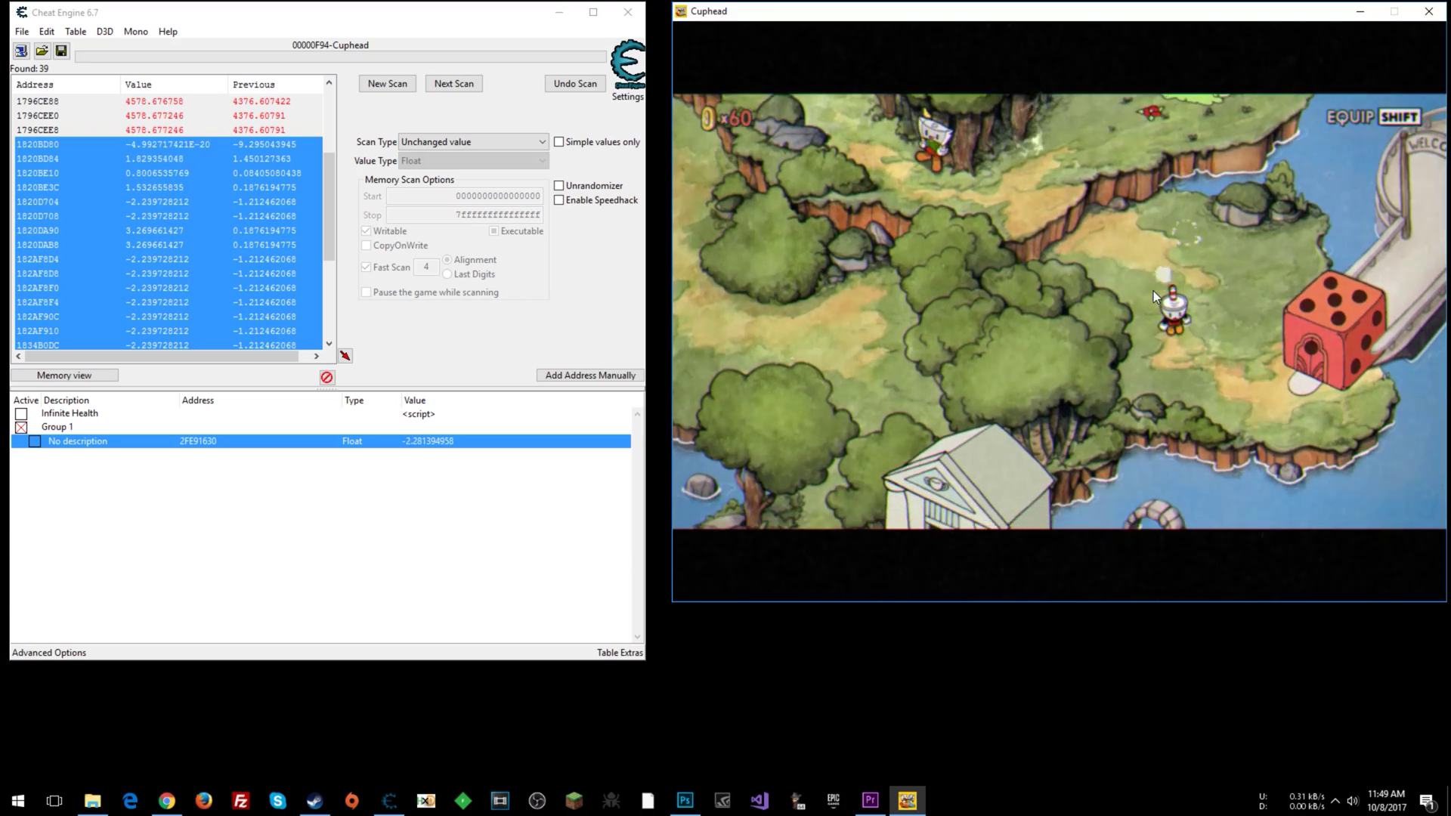
key(Up)
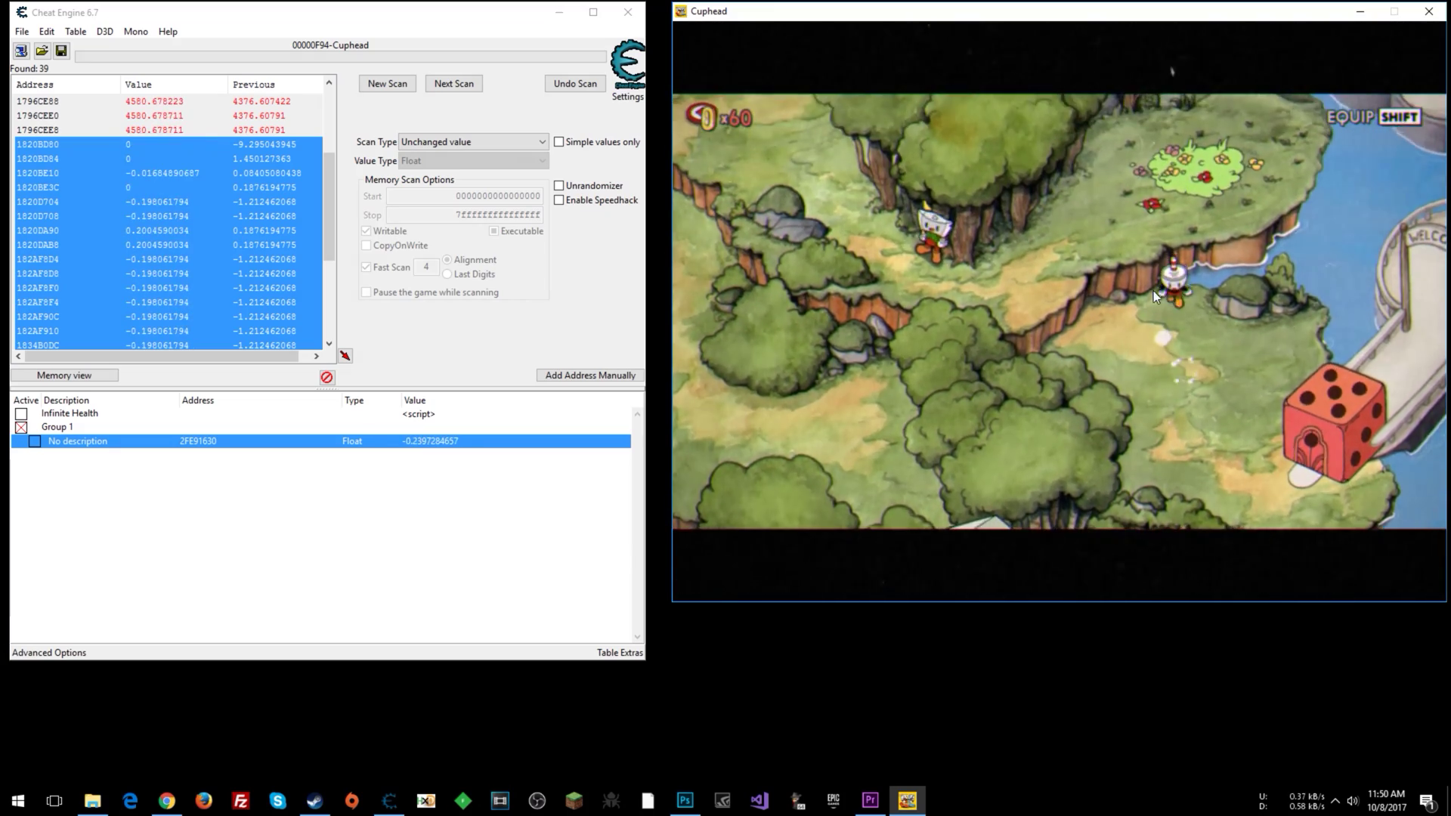
key(Down)
key(Down)
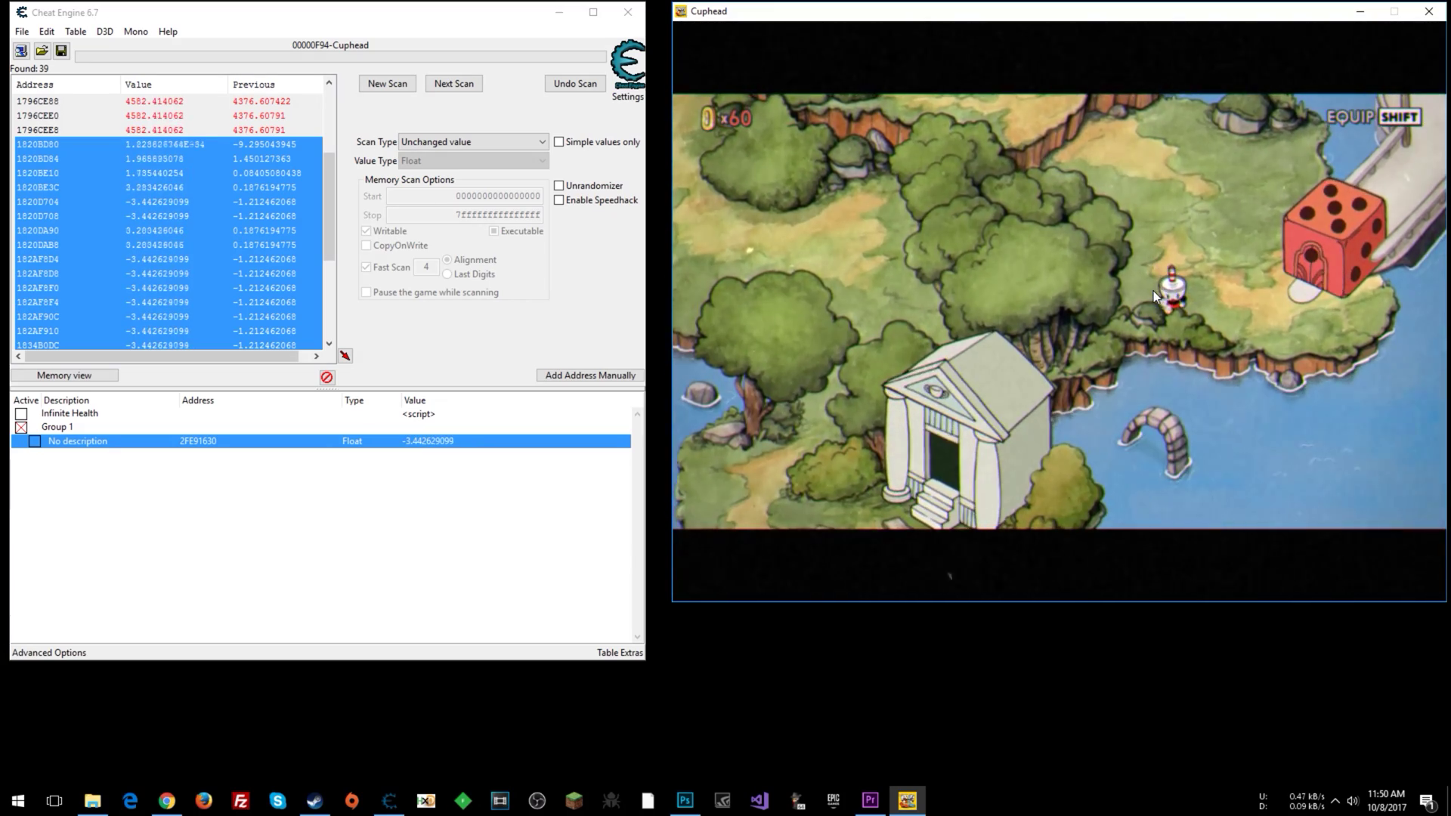
Set the value of address 2FE91630 to -5.
double_click(422, 440)
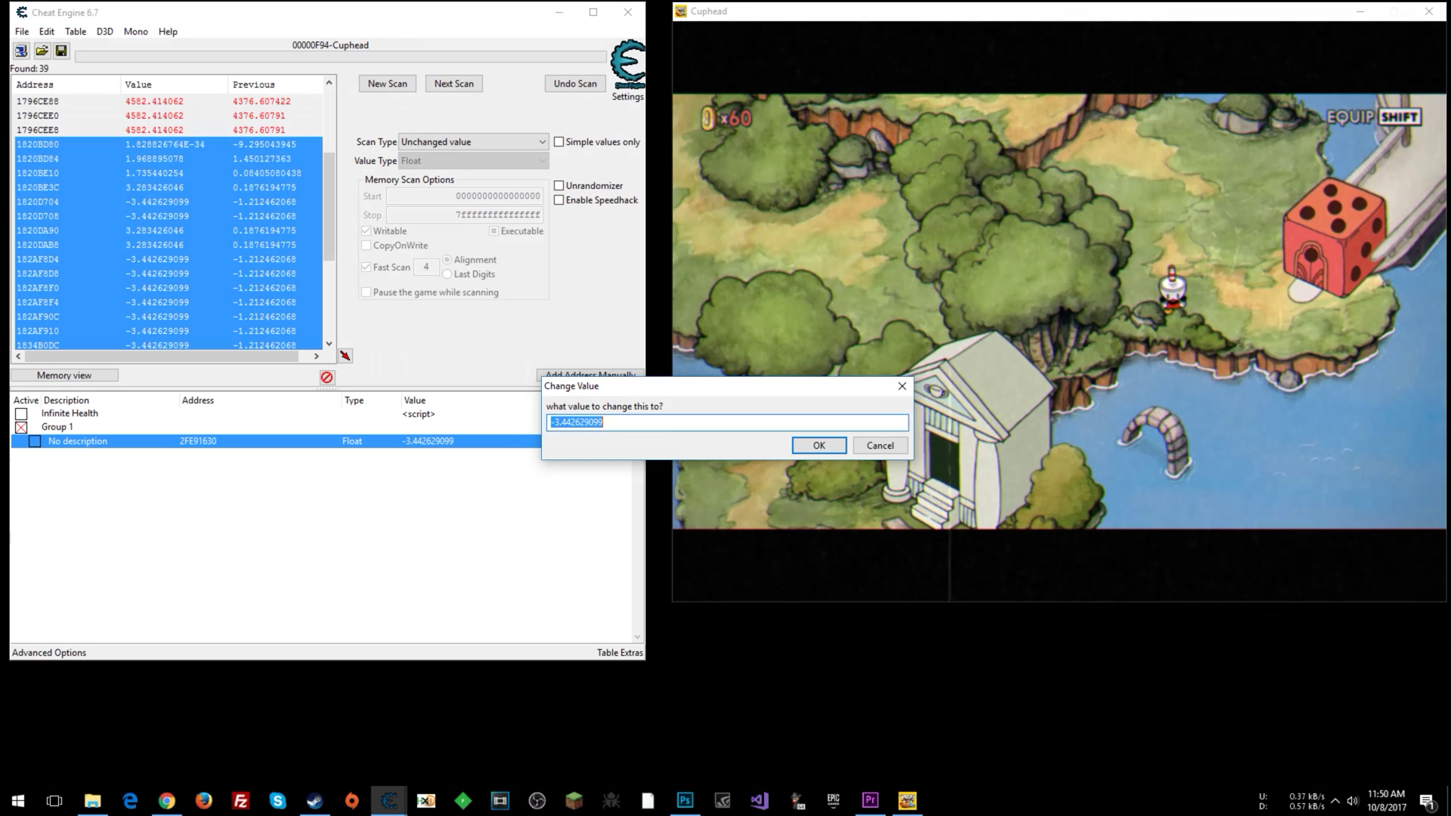
drag(566, 422, 604, 421)
text(5)
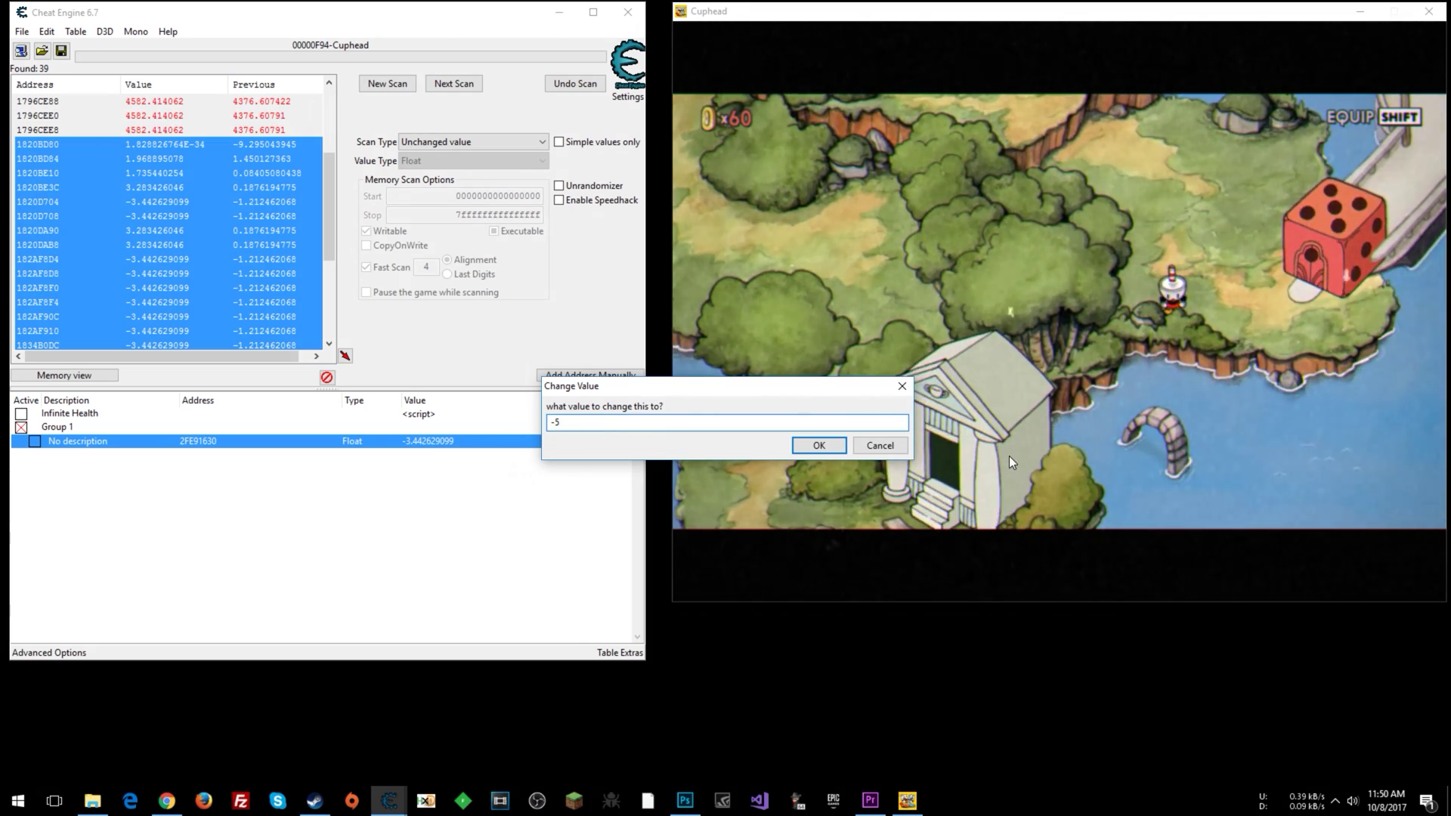
key(Return)
Walk the character down onto the water and westward past the boat in the game.
click(1009, 456)
key(Down)
key(Right)
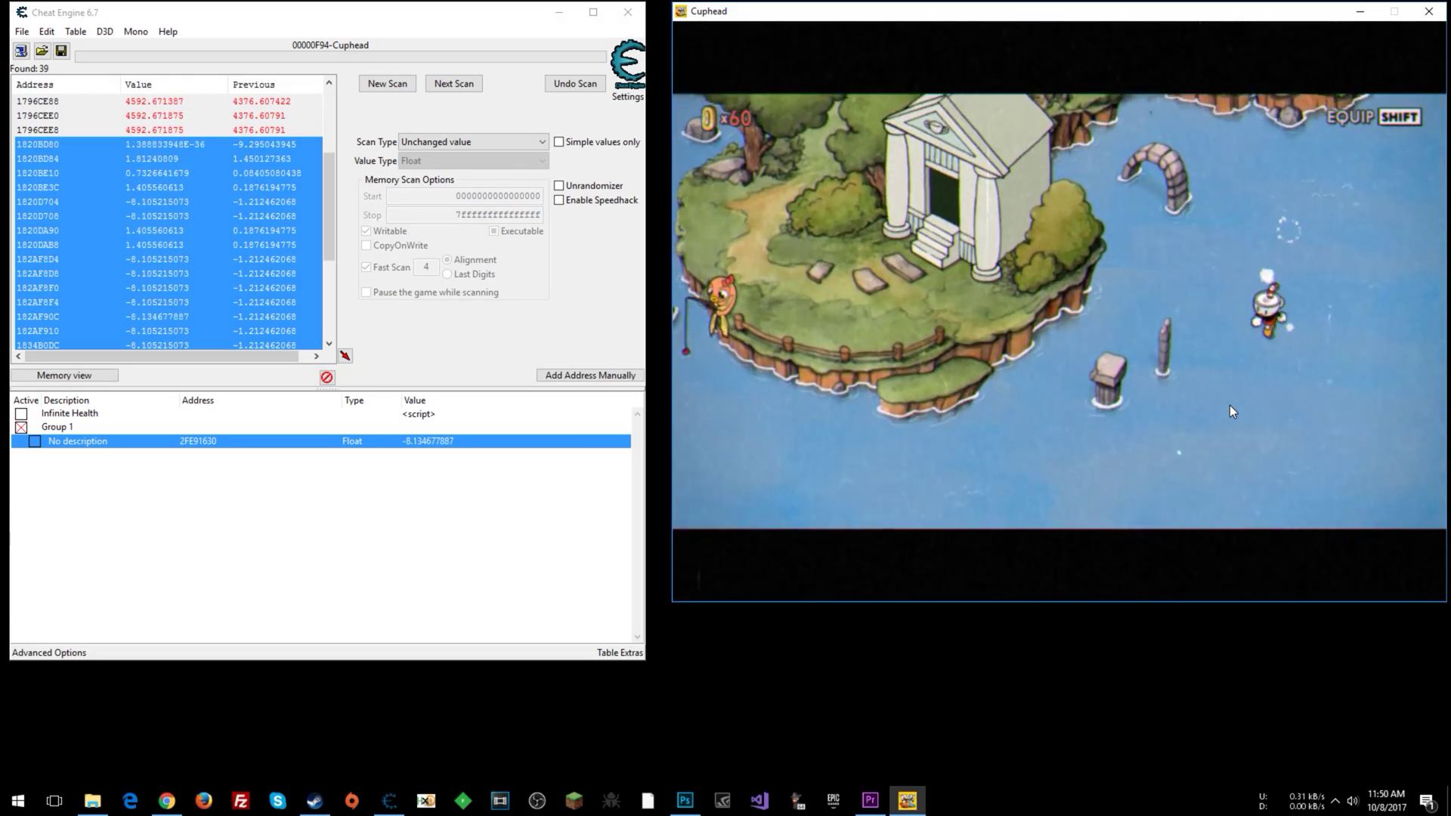
key(Left)
key(Left)
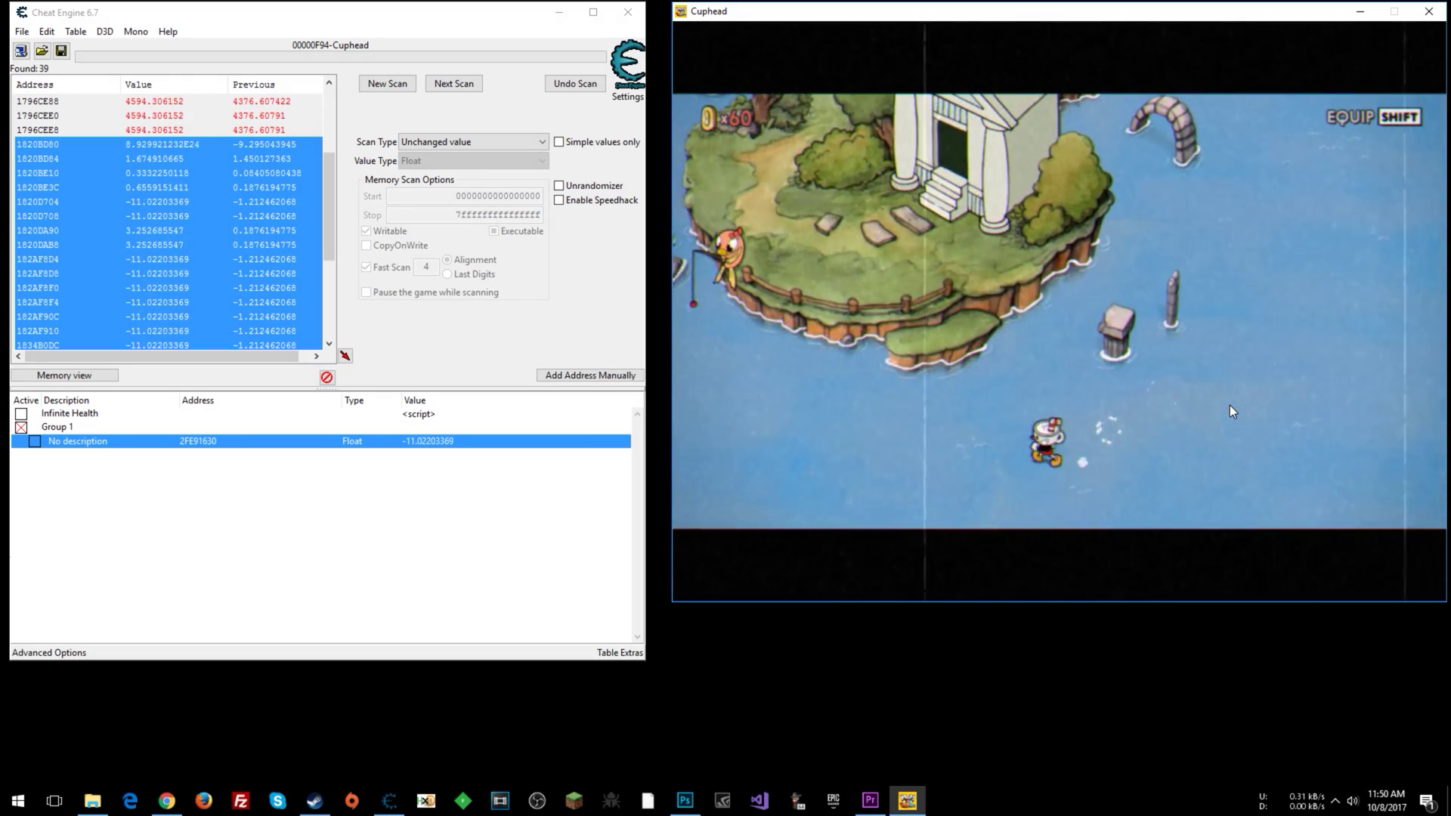
key(Left)
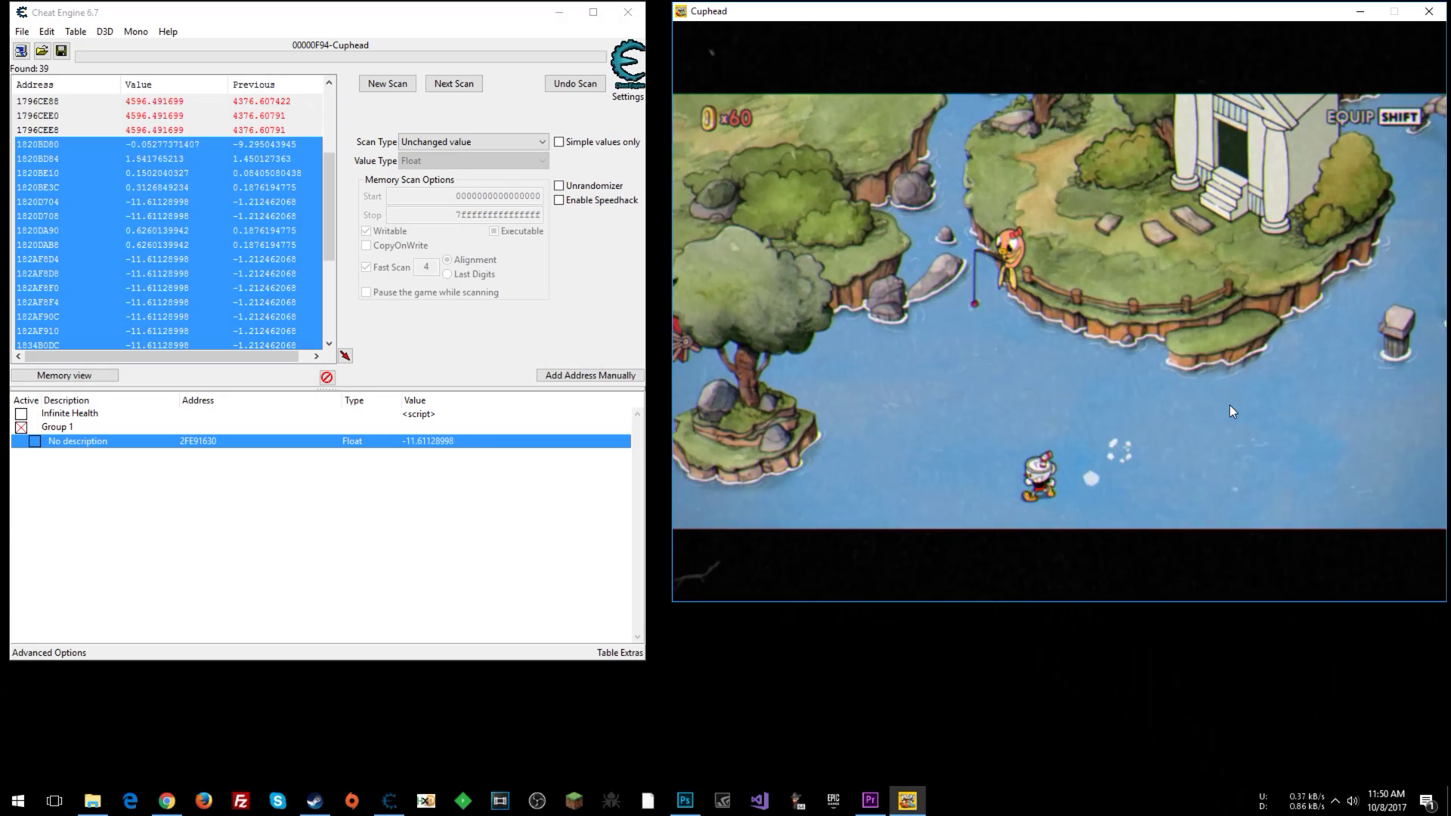
key(Left)
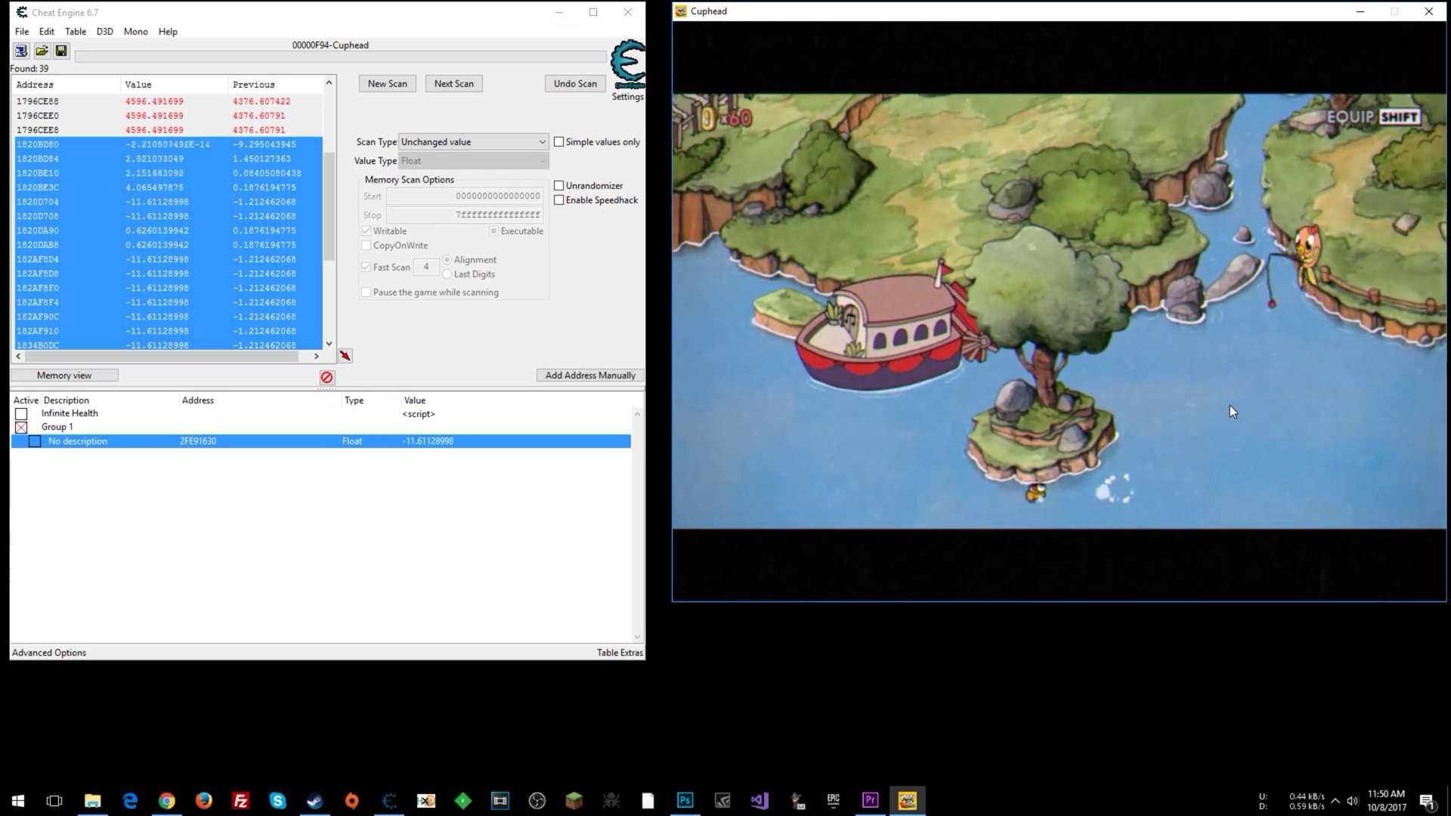
key(Left)
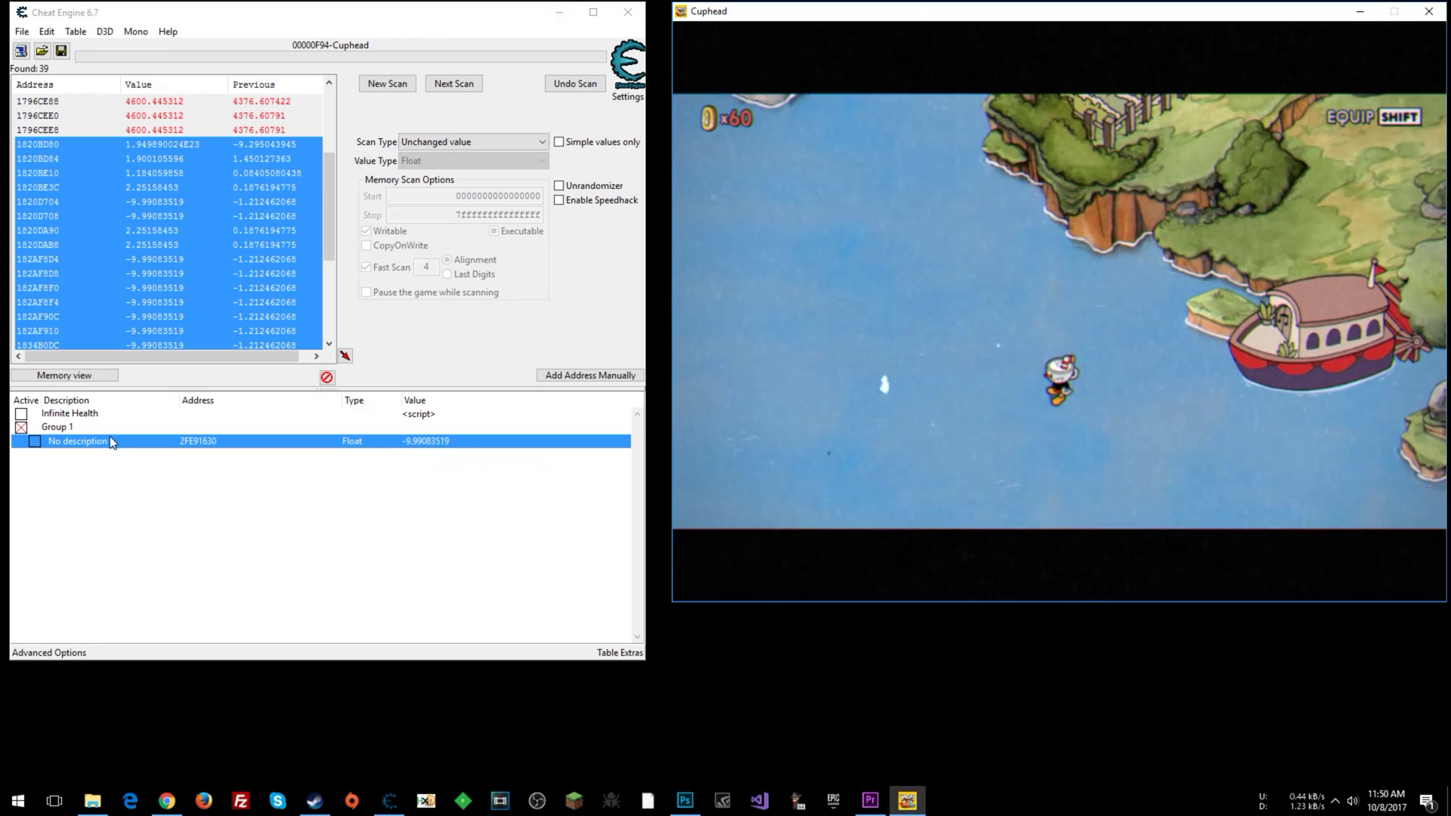
Browse the memory region of 2FE91630, select its value in the hex view, and reposition the Memory Viewer.
click(94, 443)
right_click(195, 443)
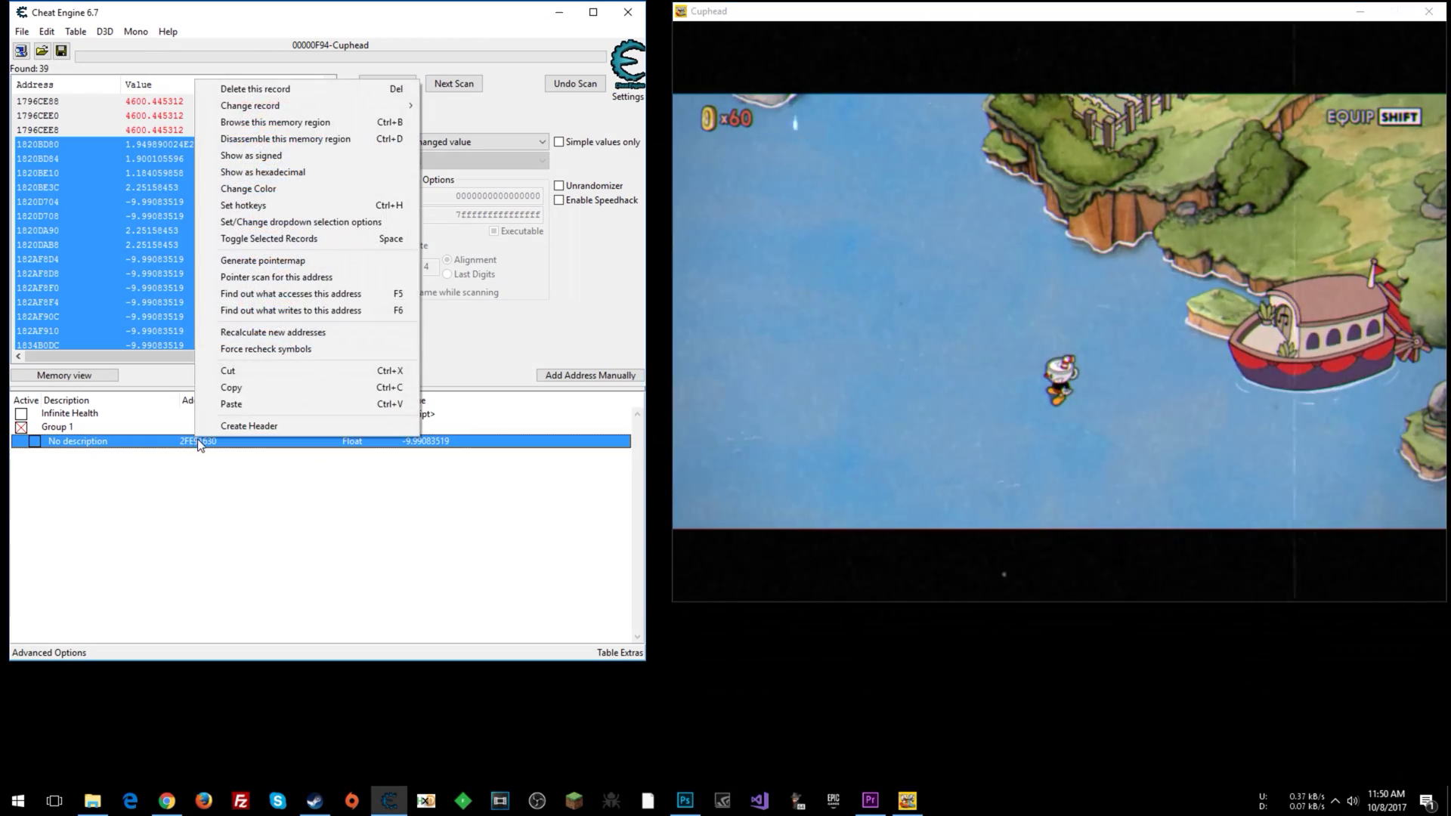
click(293, 122)
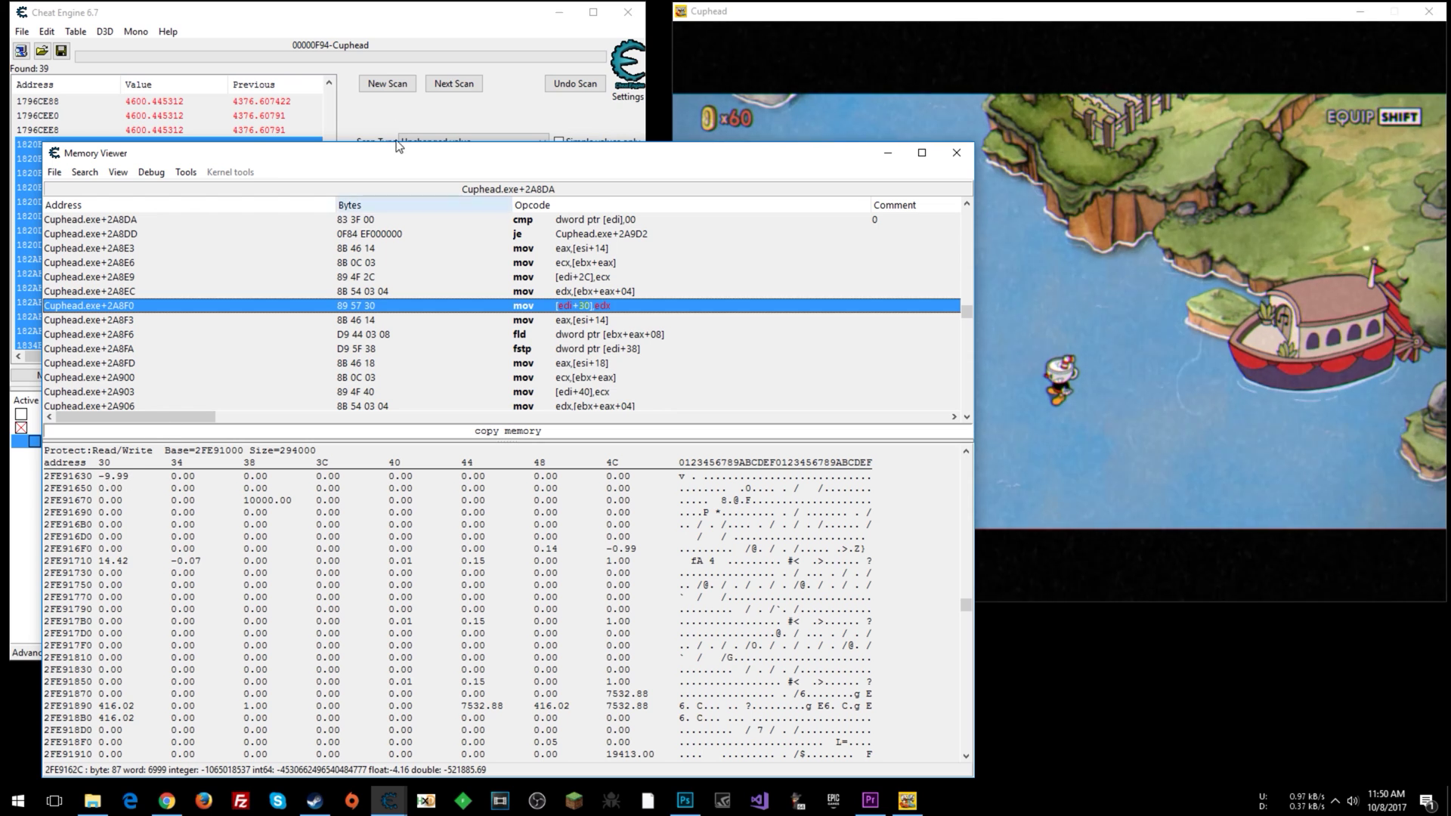
drag(298, 142, 464, 144)
drag(351, 153, 805, 142)
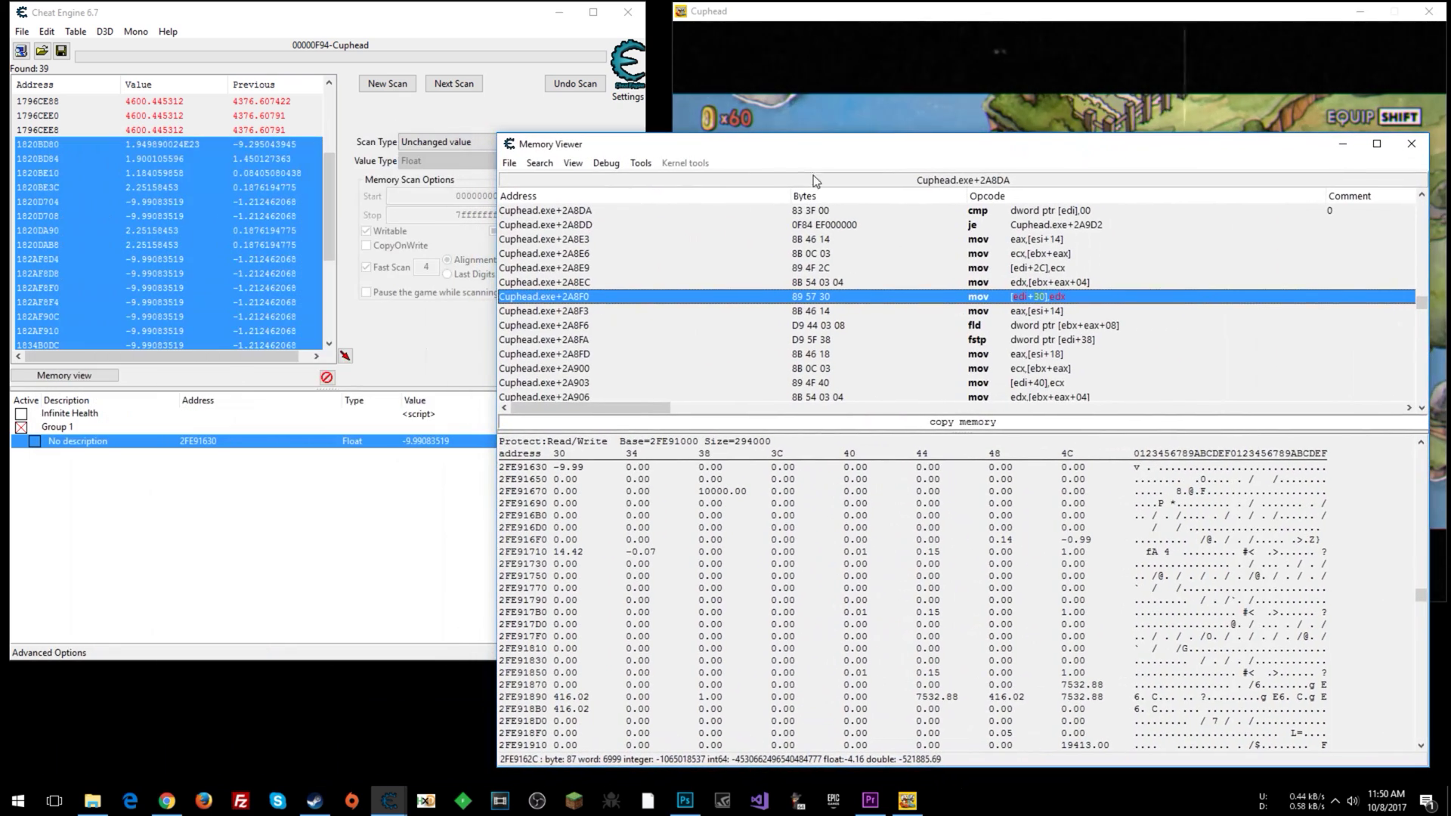
click(567, 468)
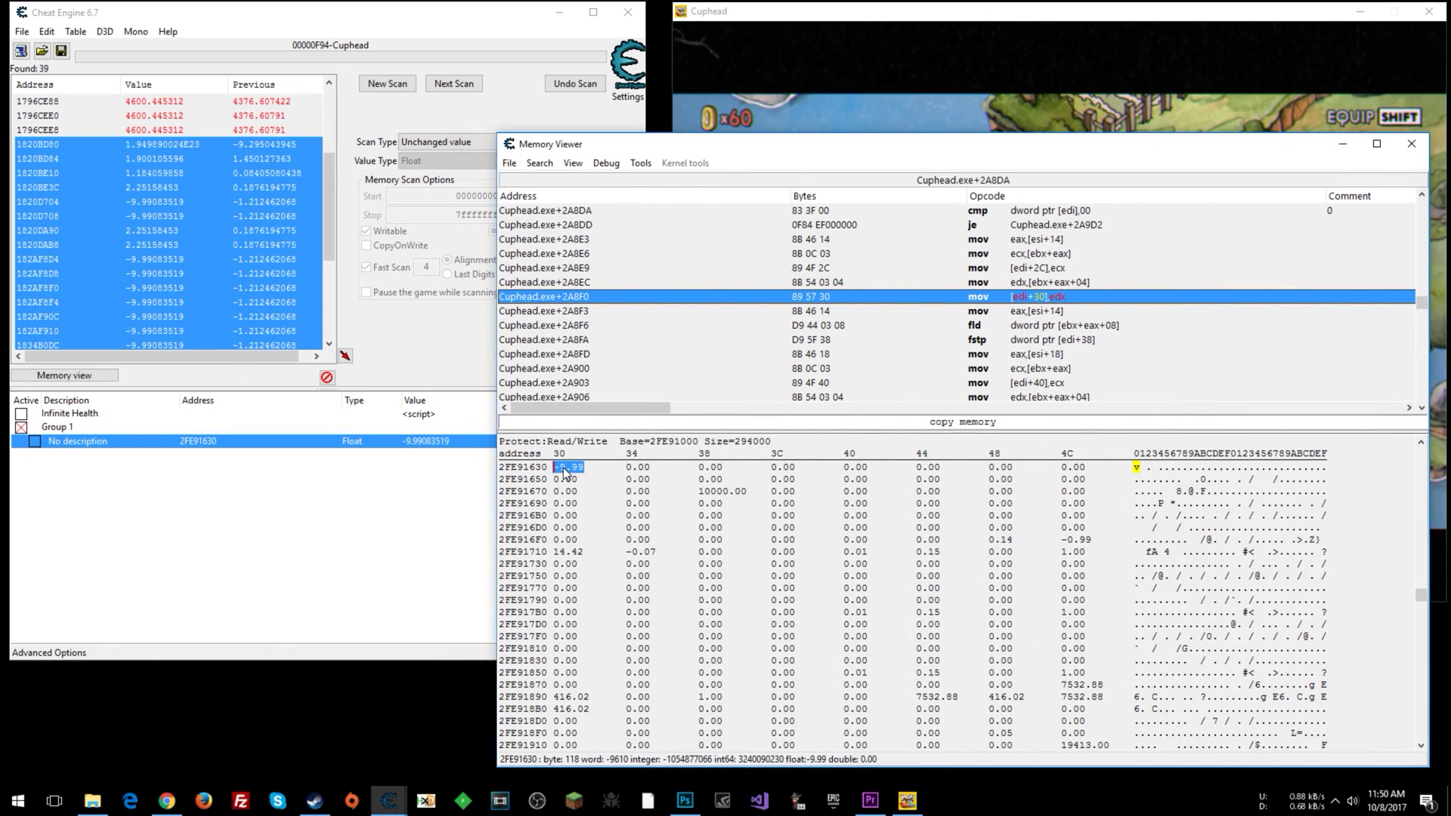
drag(959, 154, 712, 157)
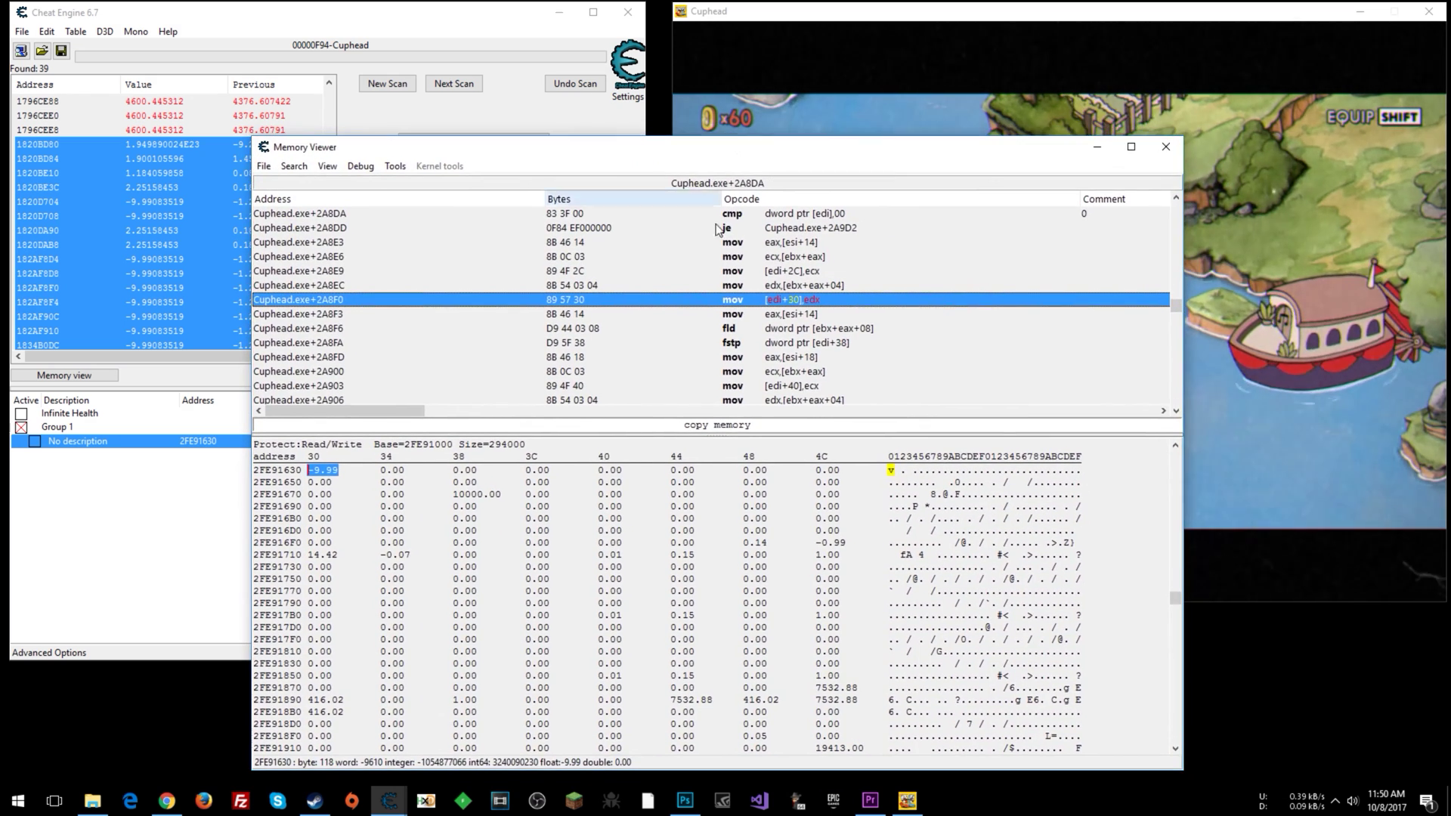
Check which display type the hex view uses for 2FE91630, leaving it set to Float.
right_click(317, 473)
mouse_move(419, 287)
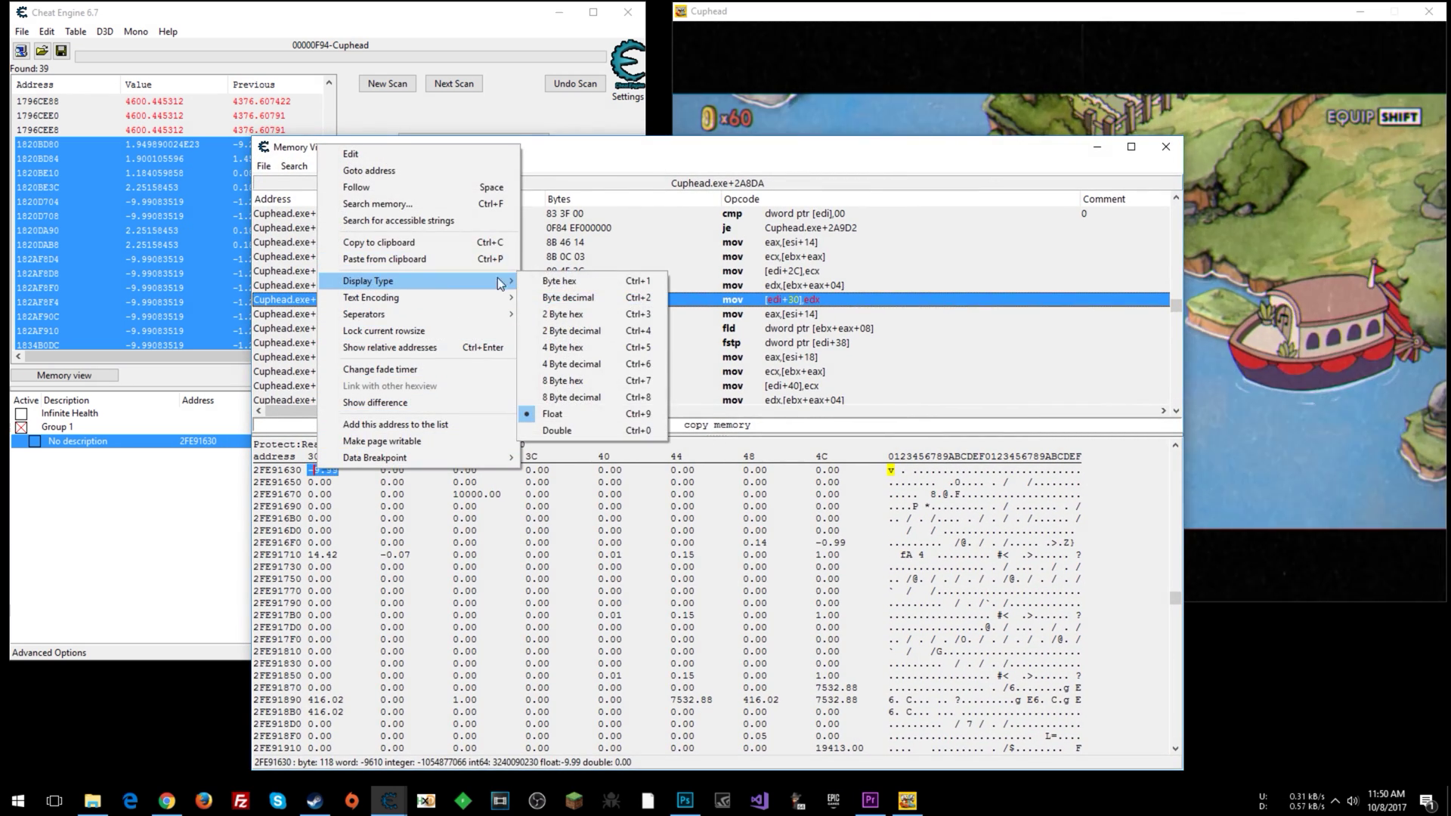
click(594, 687)
click(327, 470)
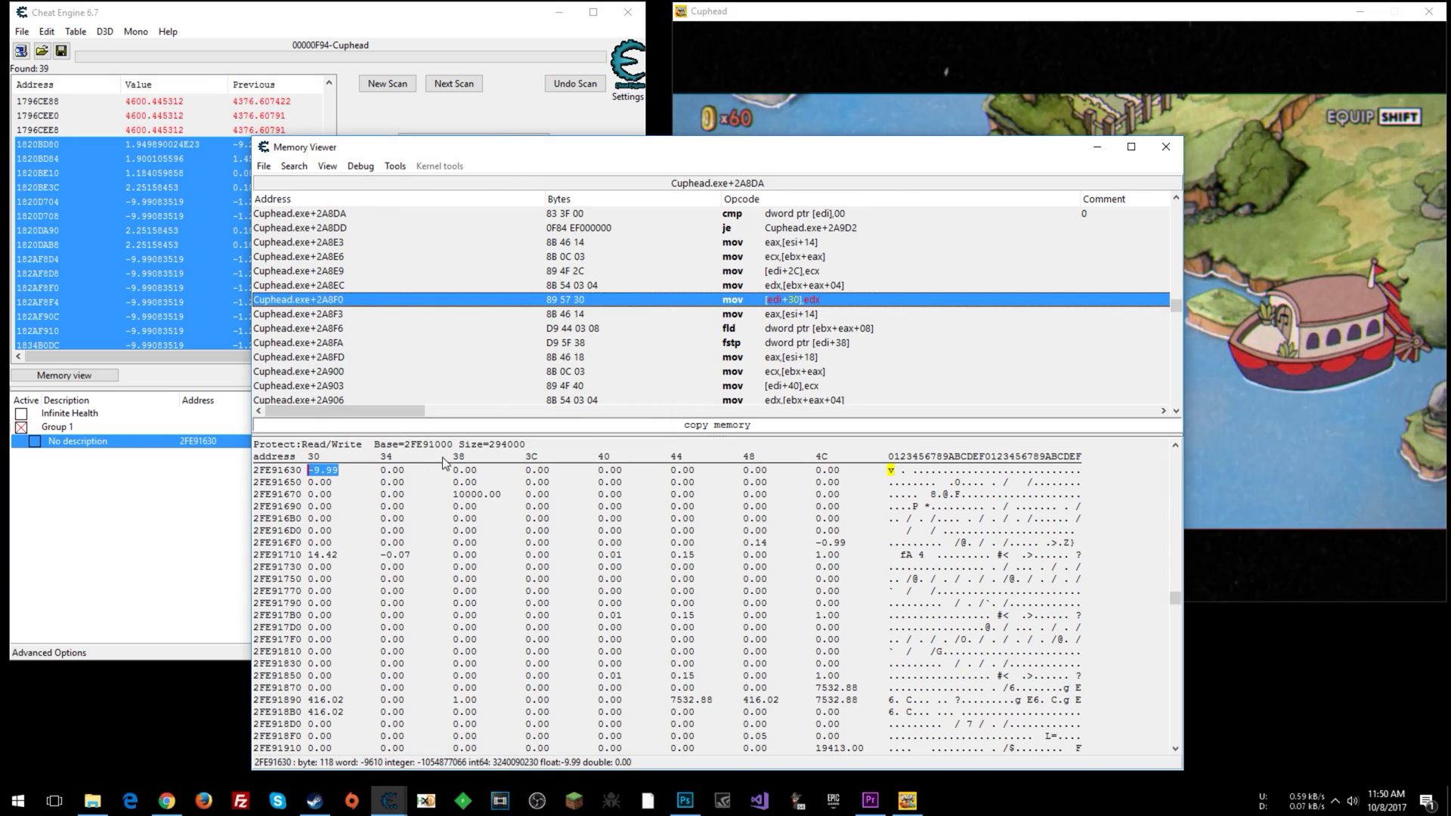
Place the Memory Viewer beside the game and walk the character left, right and up to examine which values around 2FE91630 change.
drag(587, 153, 384, 146)
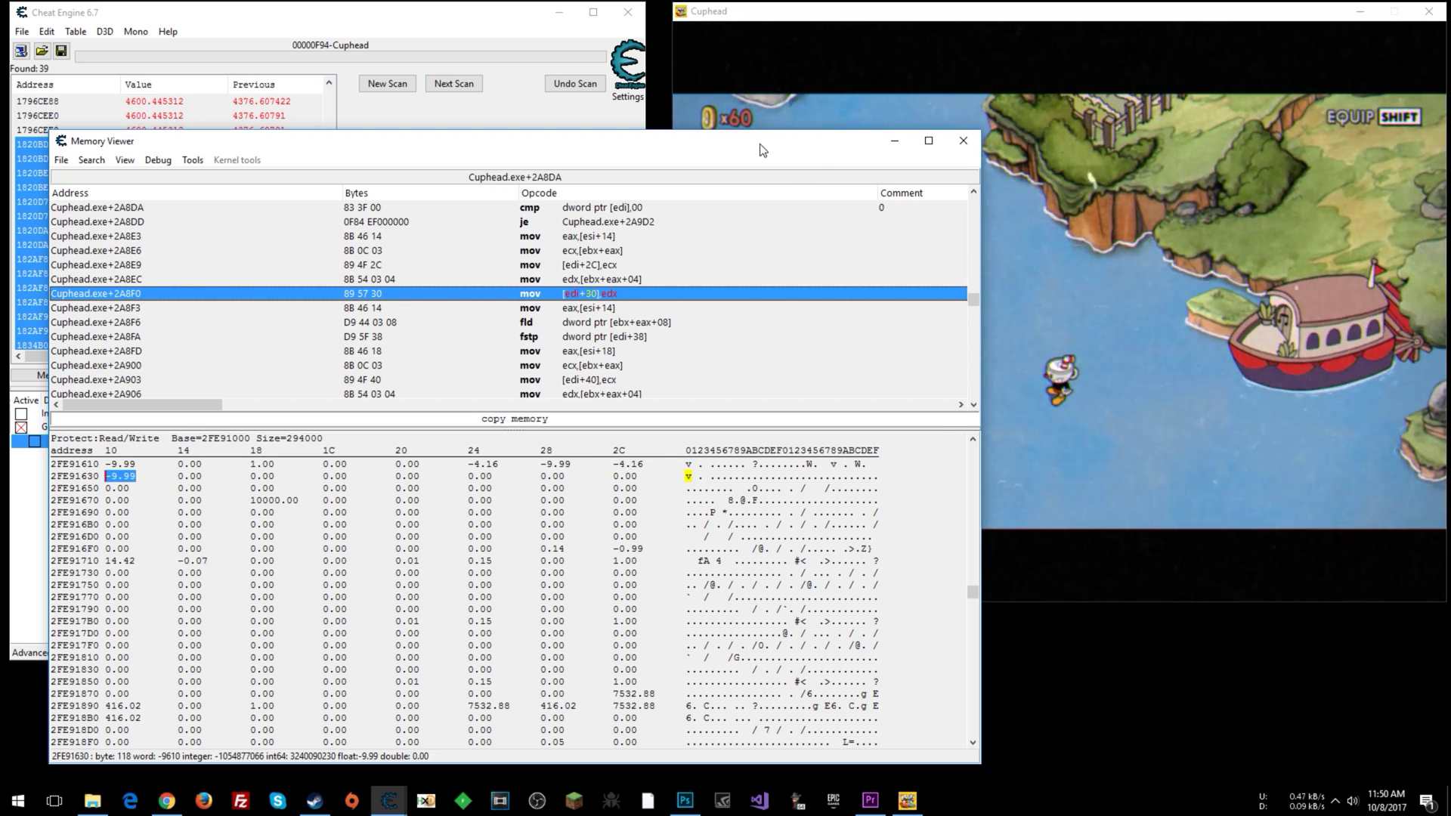
drag(762, 149, 677, 157)
click(1013, 412)
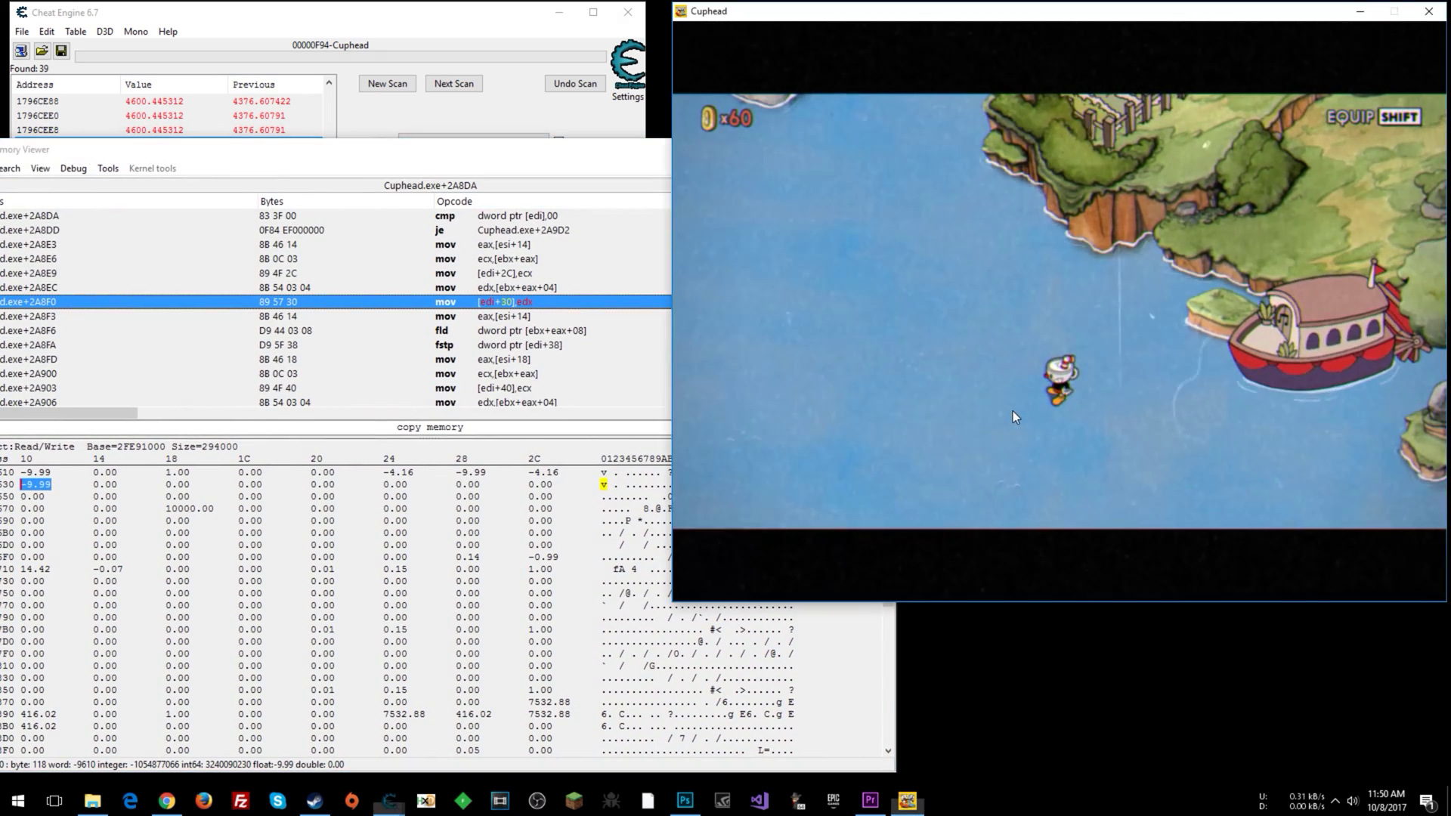
key(Left)
key(Right)
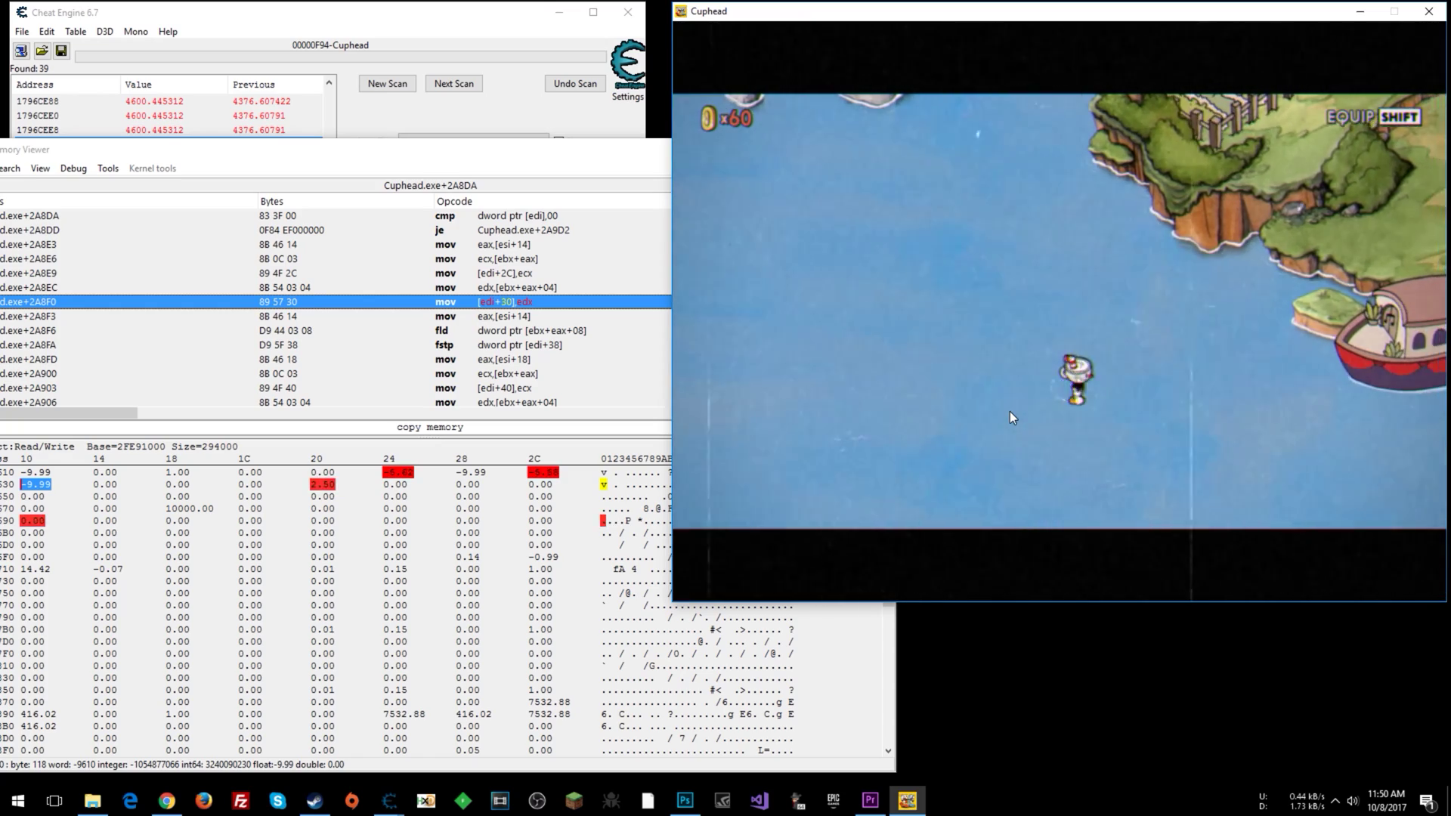
key(Left)
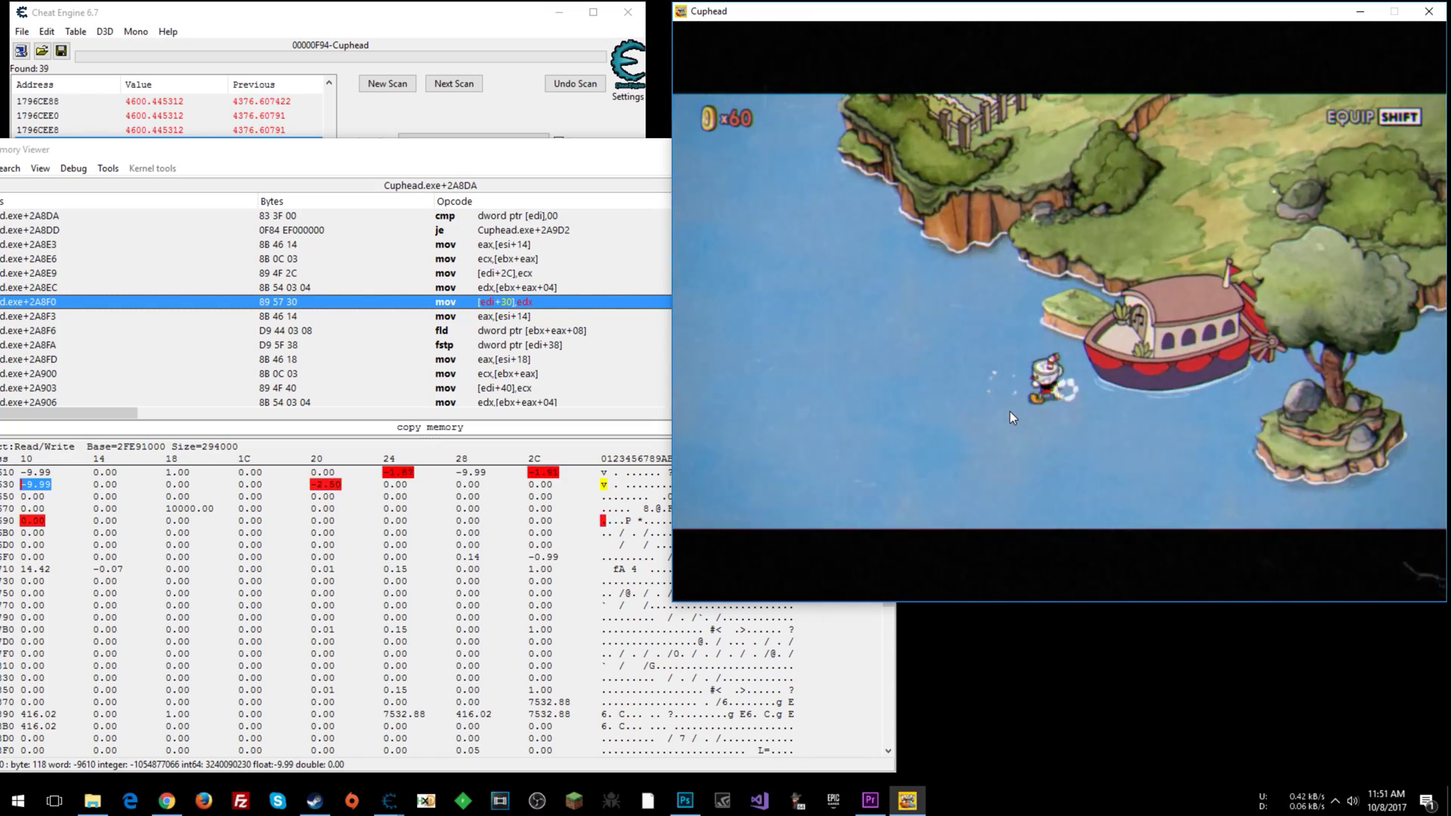
key(Up)
Walk the character up the river and sideways onto the bank to examine which values beside 2FE91630 follow horizontal movement.
key(Up)
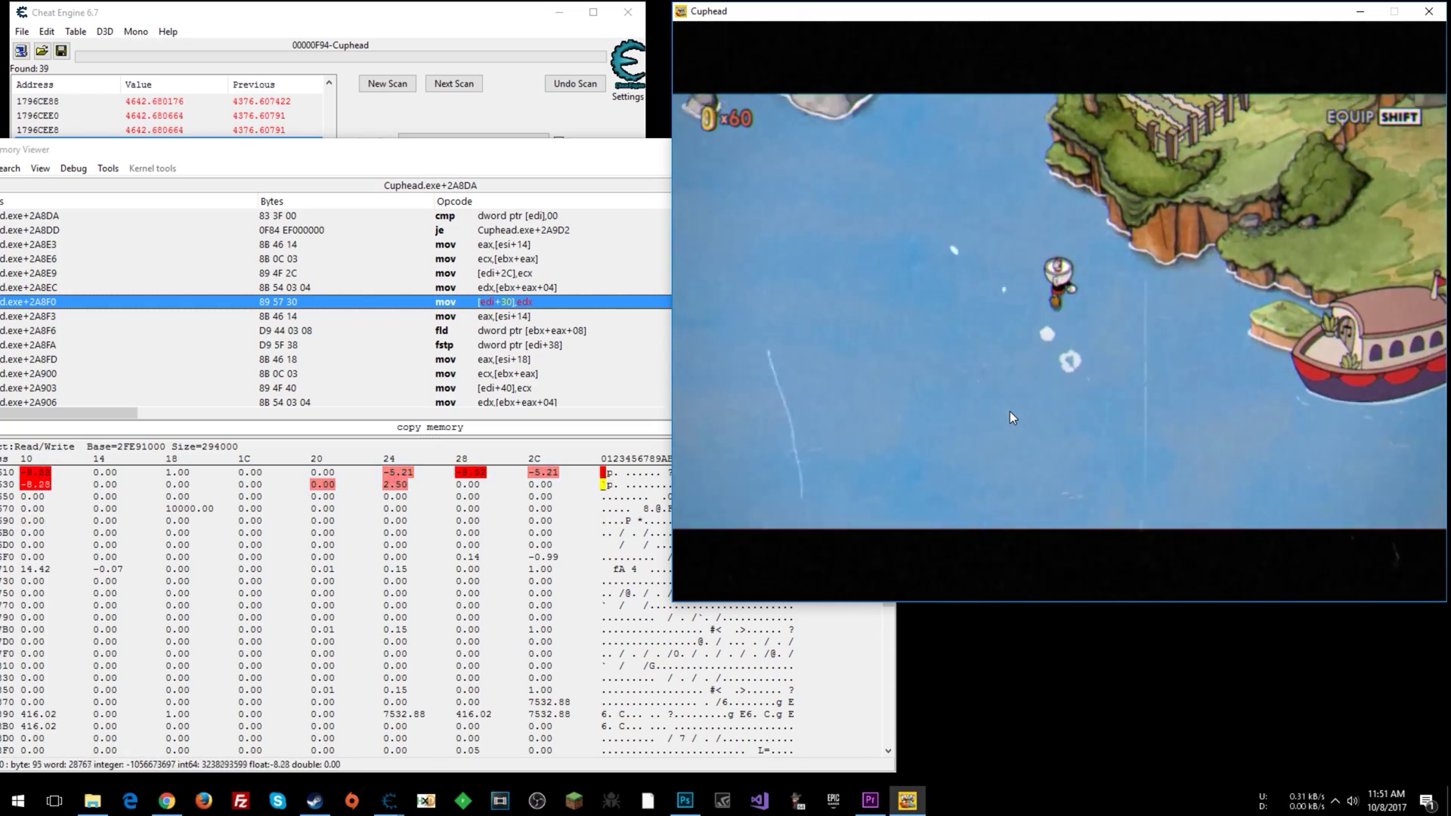
key(Up)
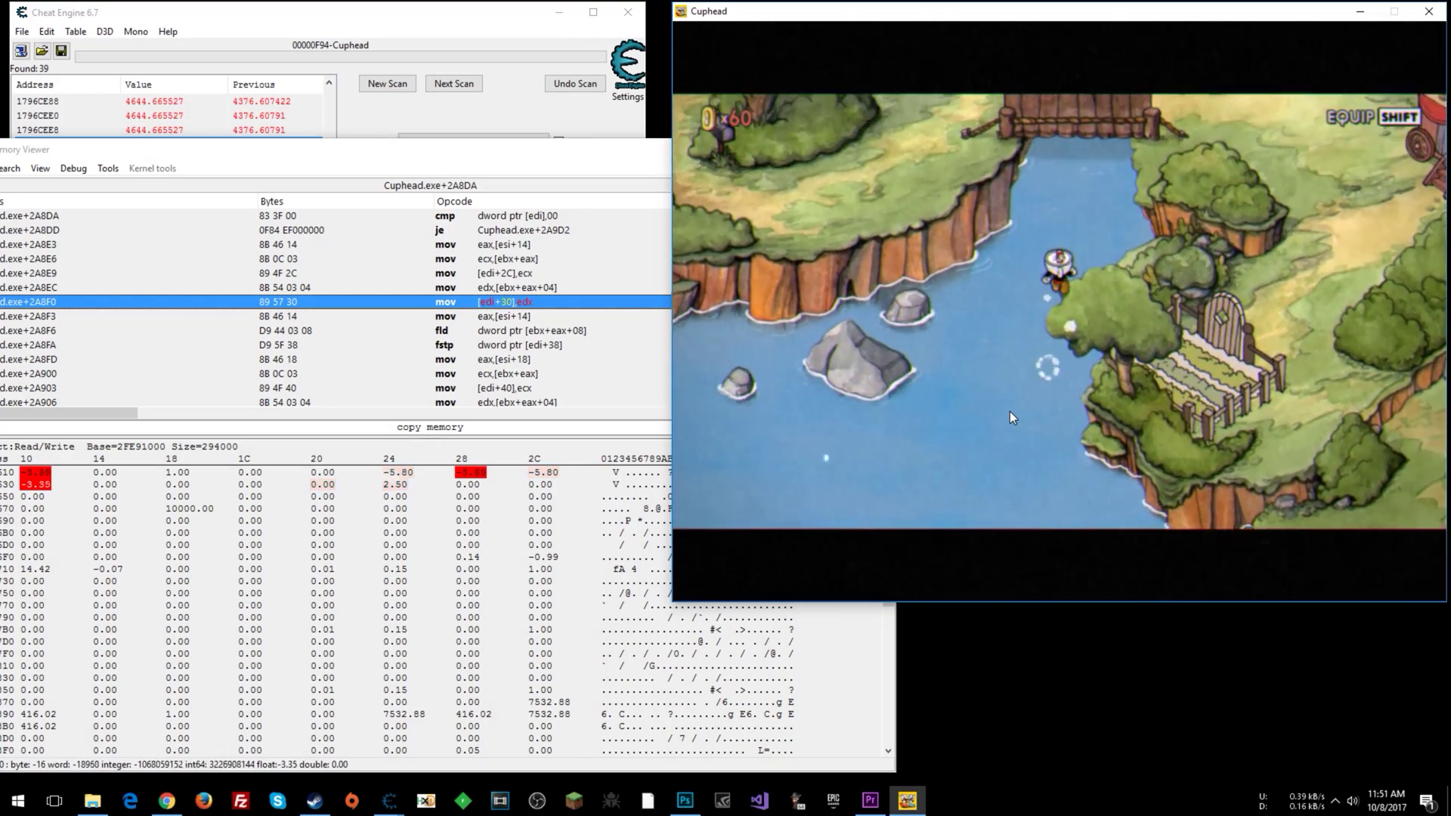
key(Down)
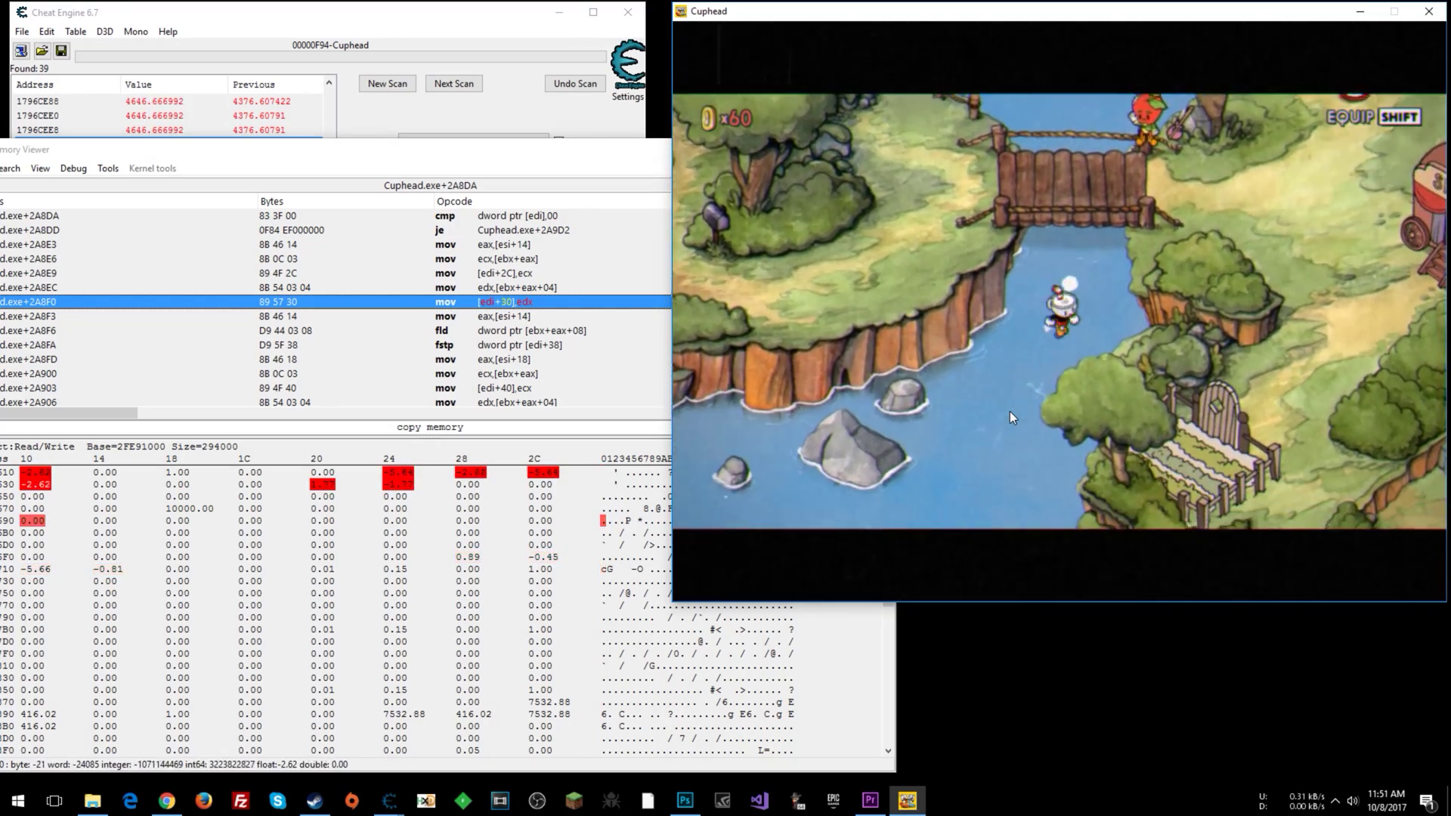
key(Right)
key(Left)
key(Right)
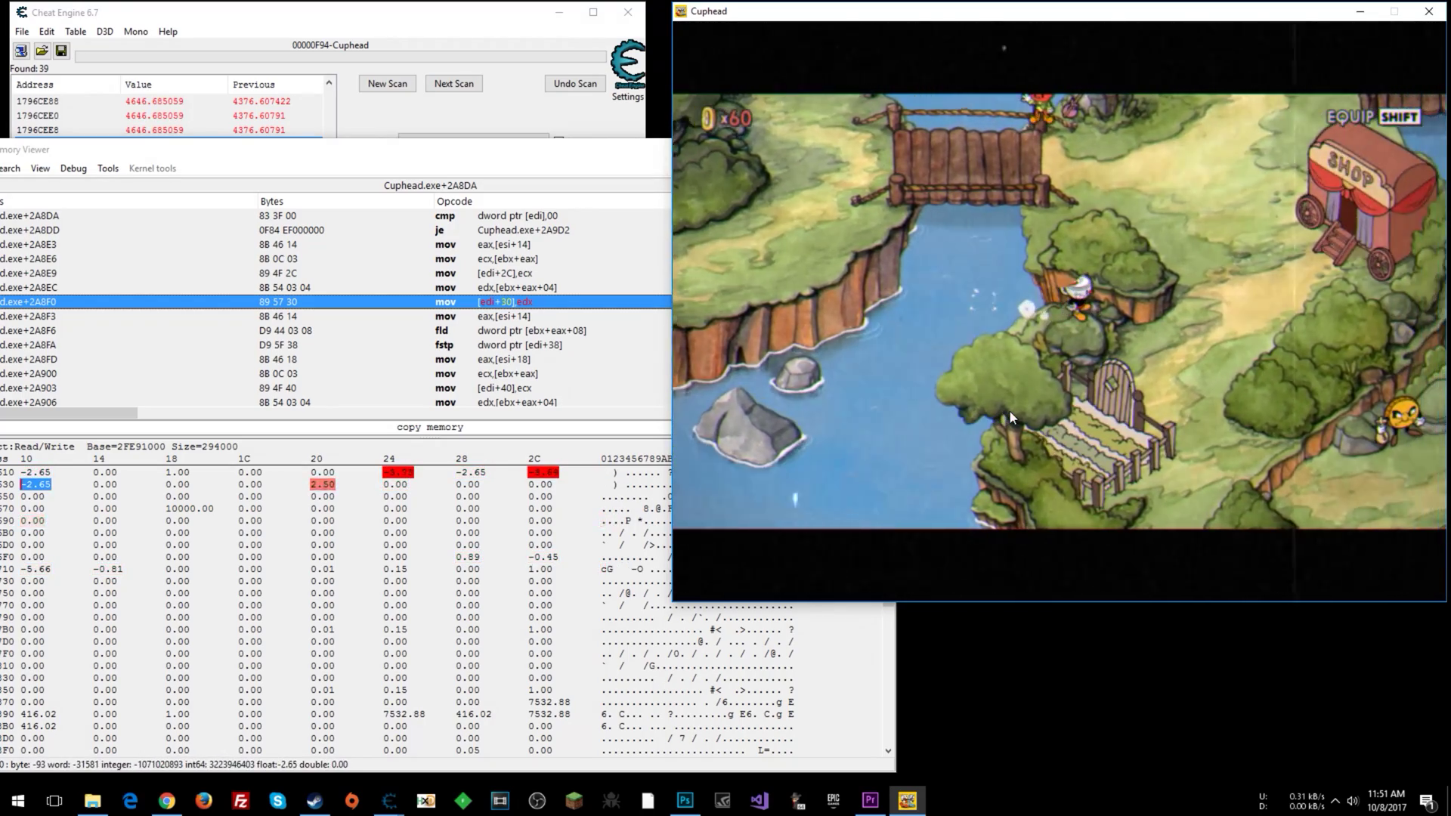
Add address 2FE9162C to the address list as a Float and close the Memory Viewer.
right_click(557, 470)
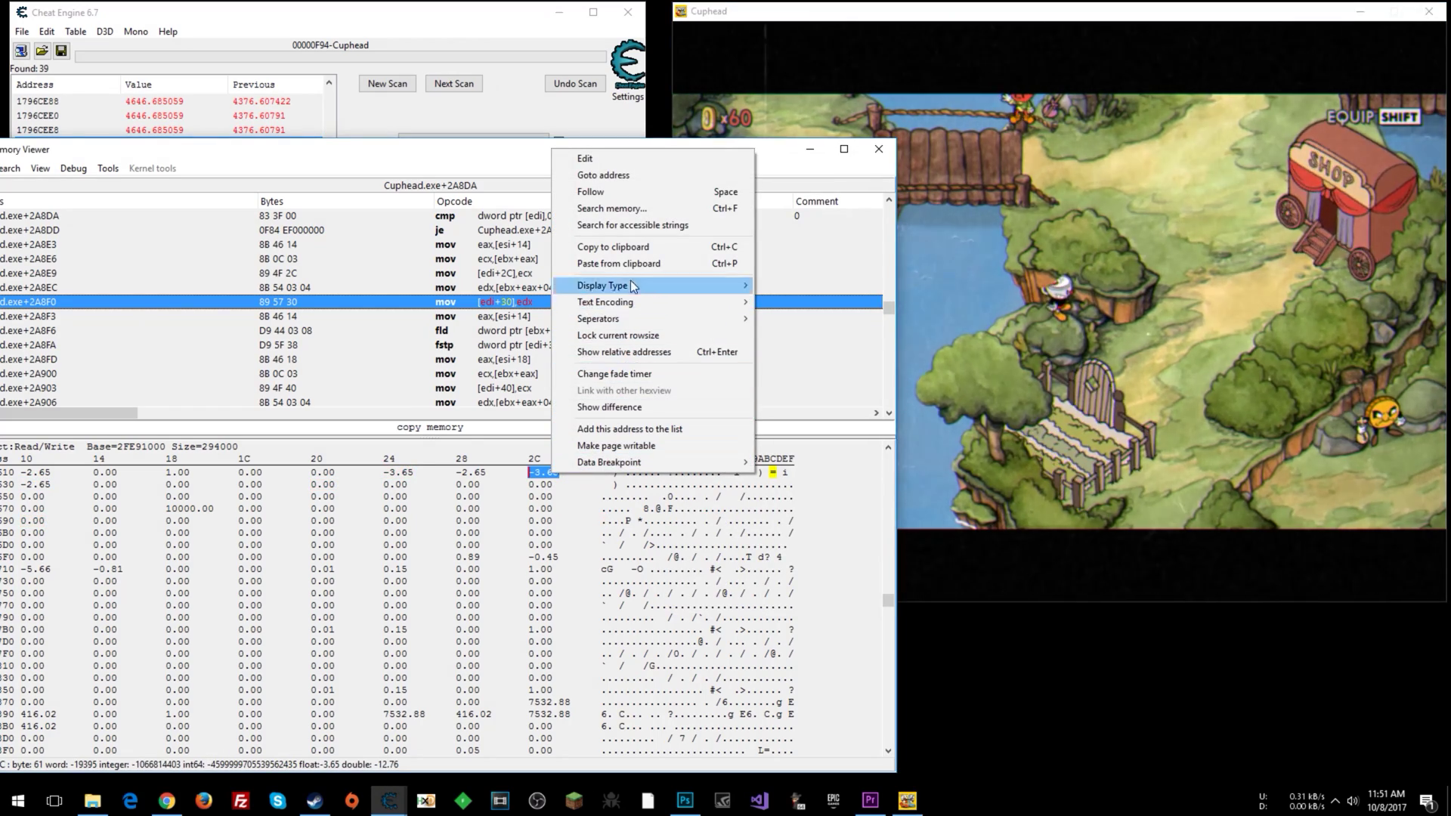
click(662, 429)
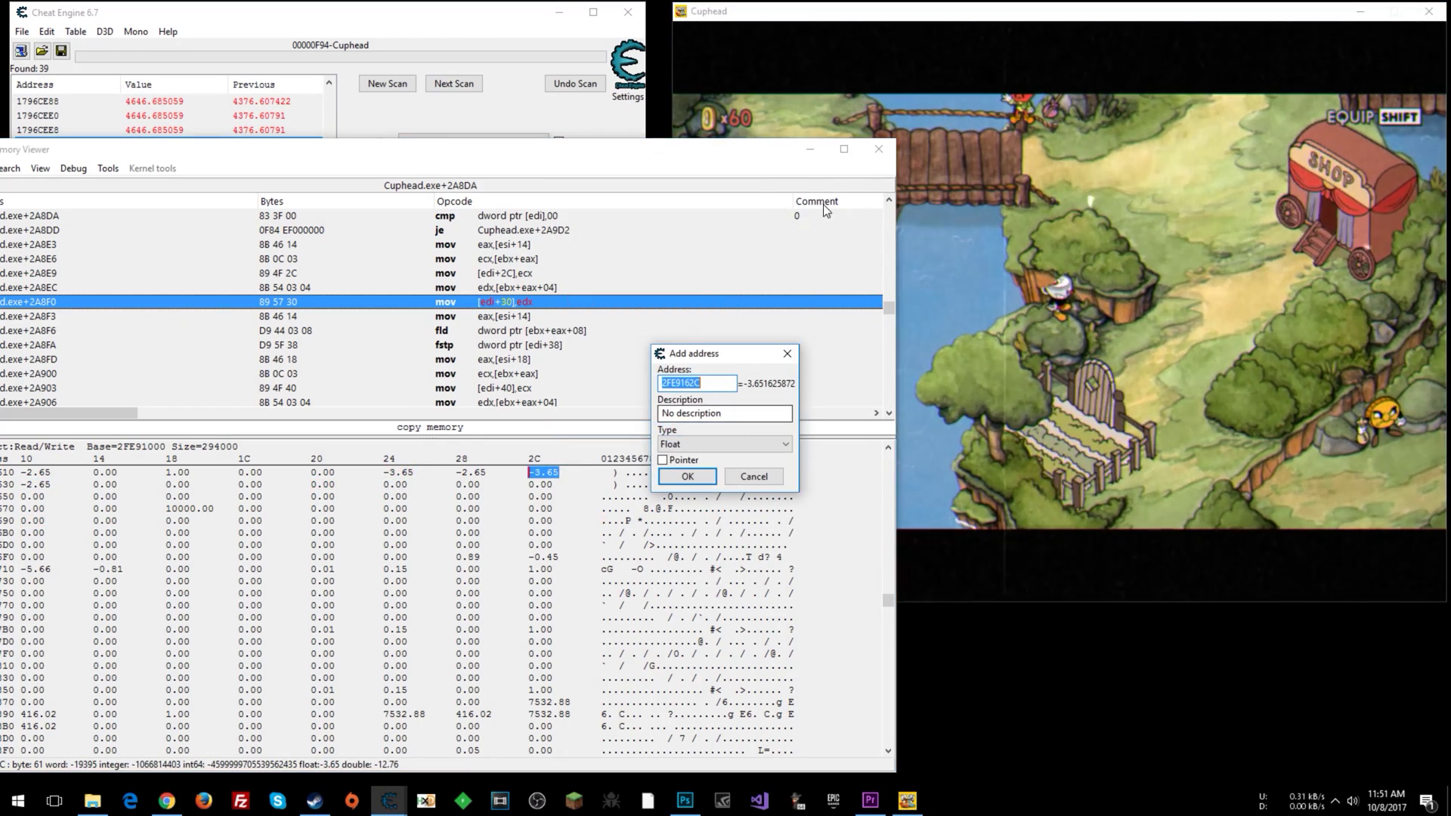
click(687, 477)
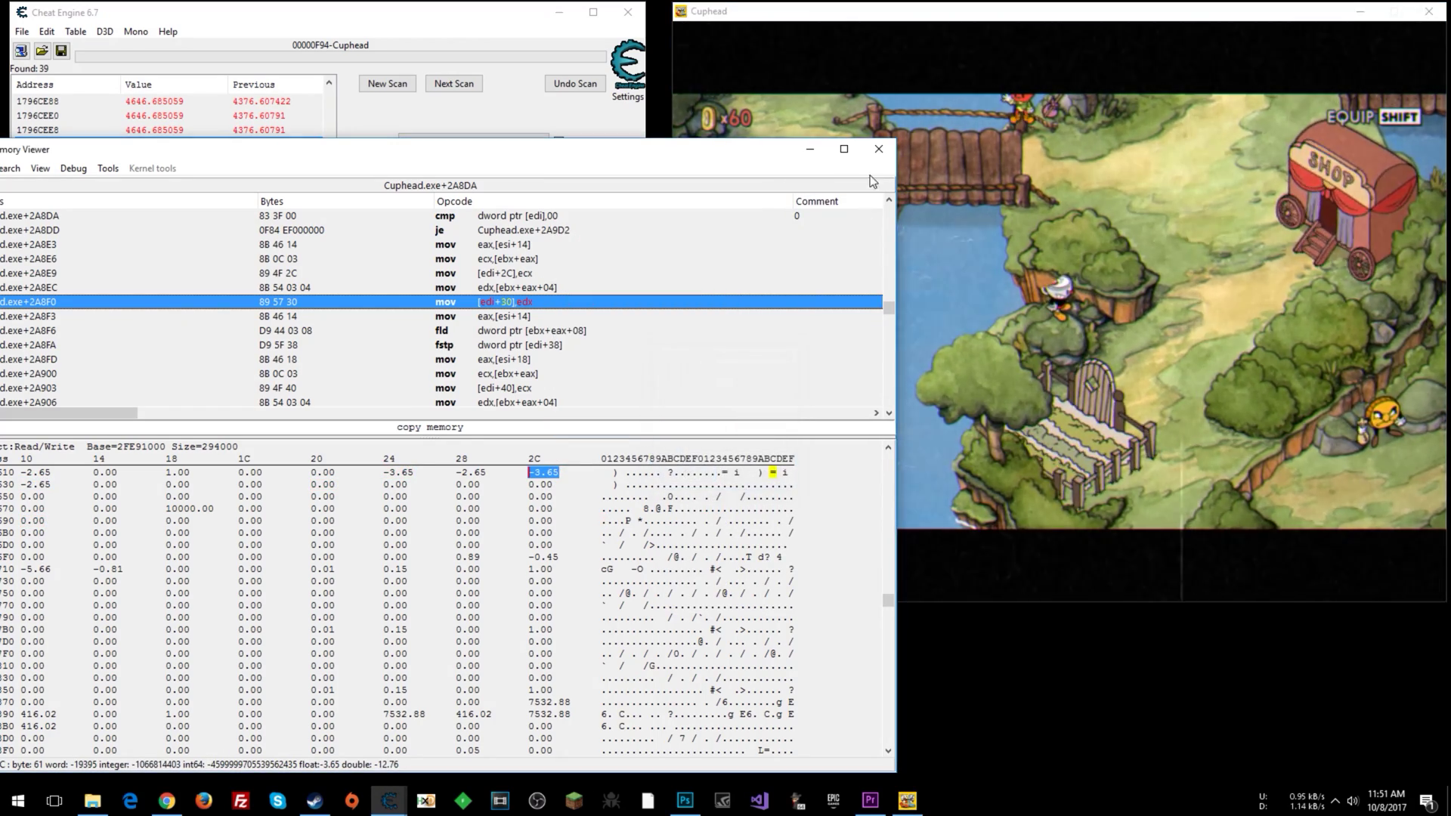
click(169, 522)
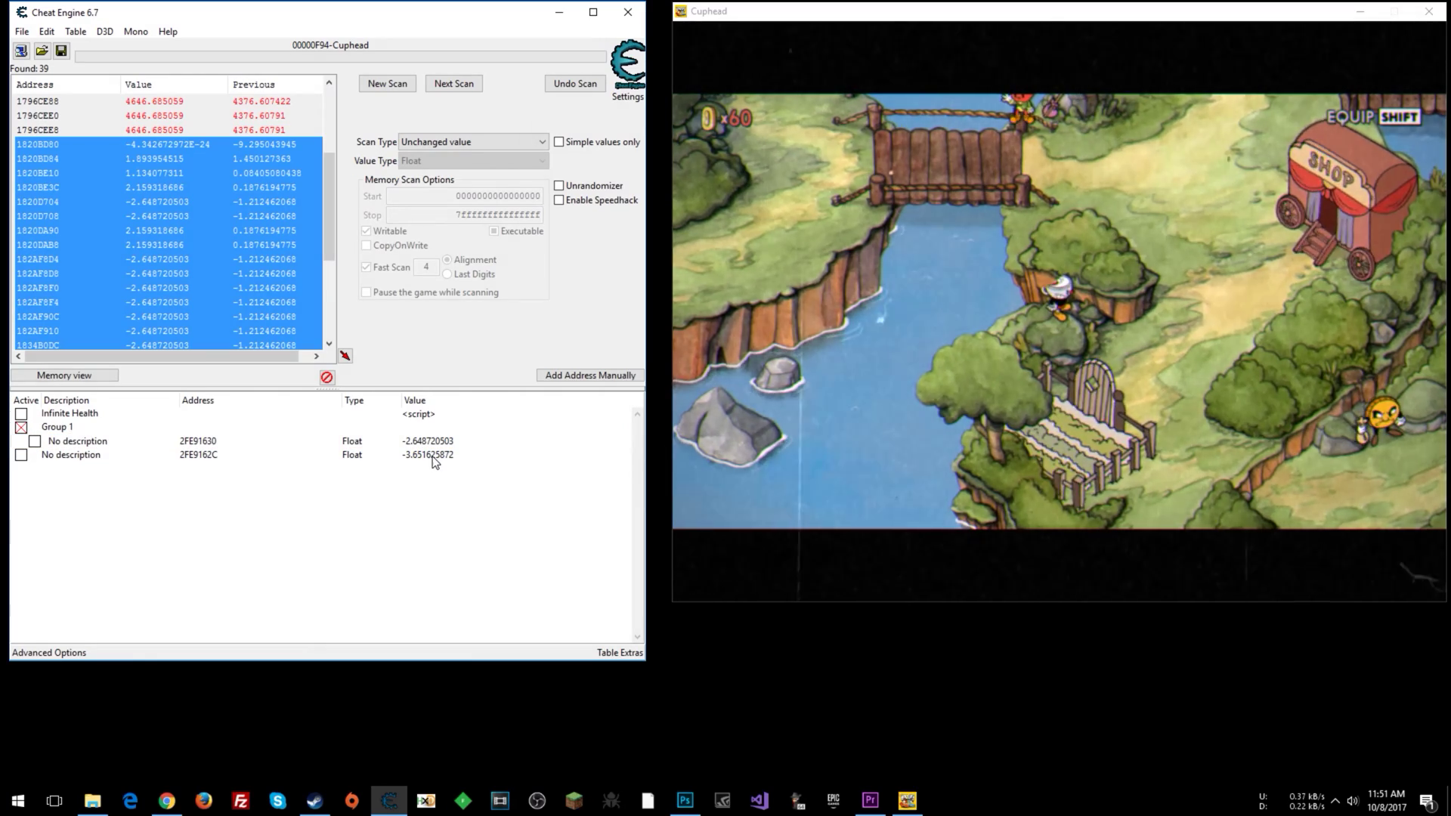
Walk the character left and right in the game to check how the value of 2FE9162C responds.
click(986, 341)
key(Left)
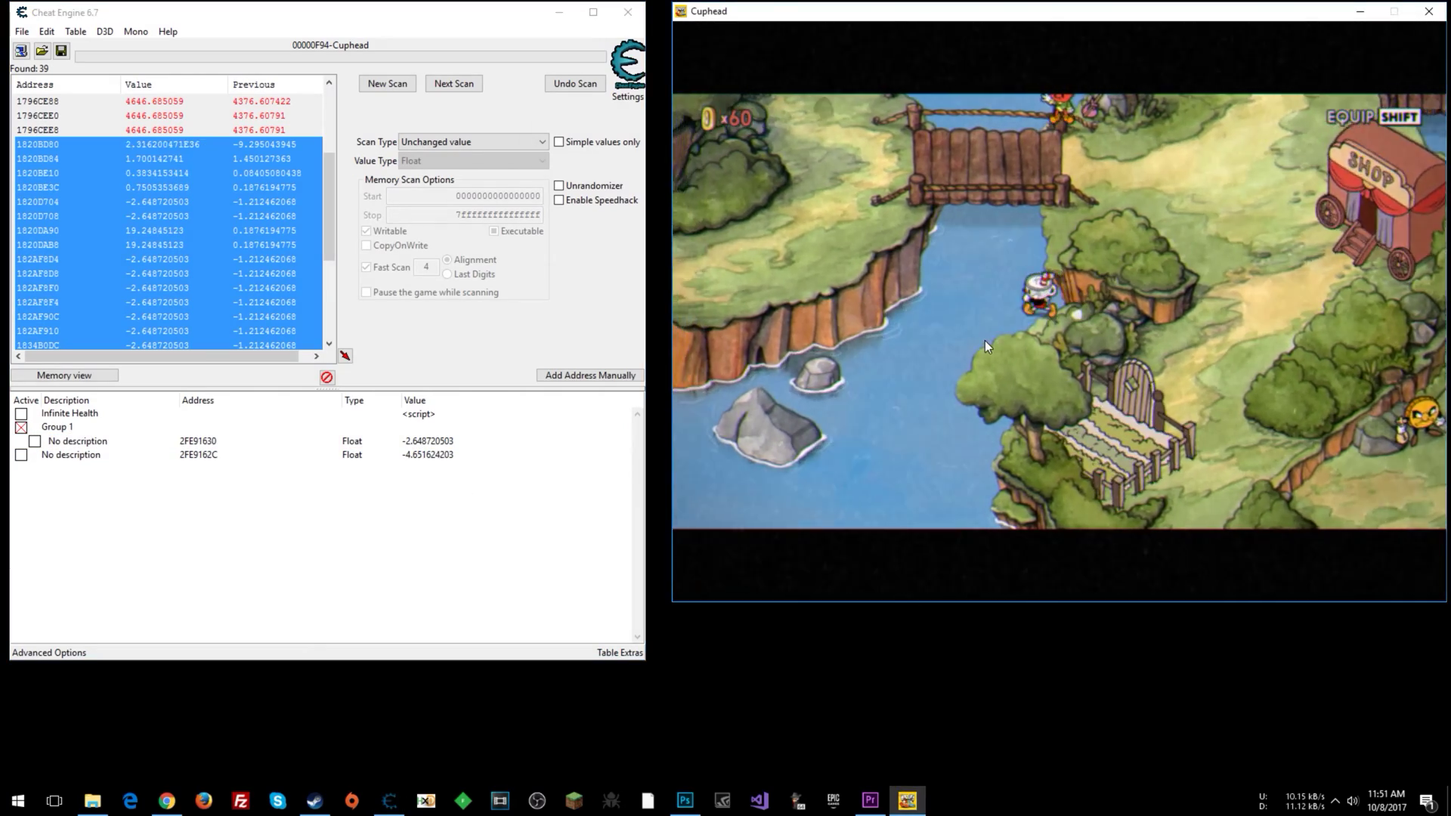
key(Right)
key(Right)
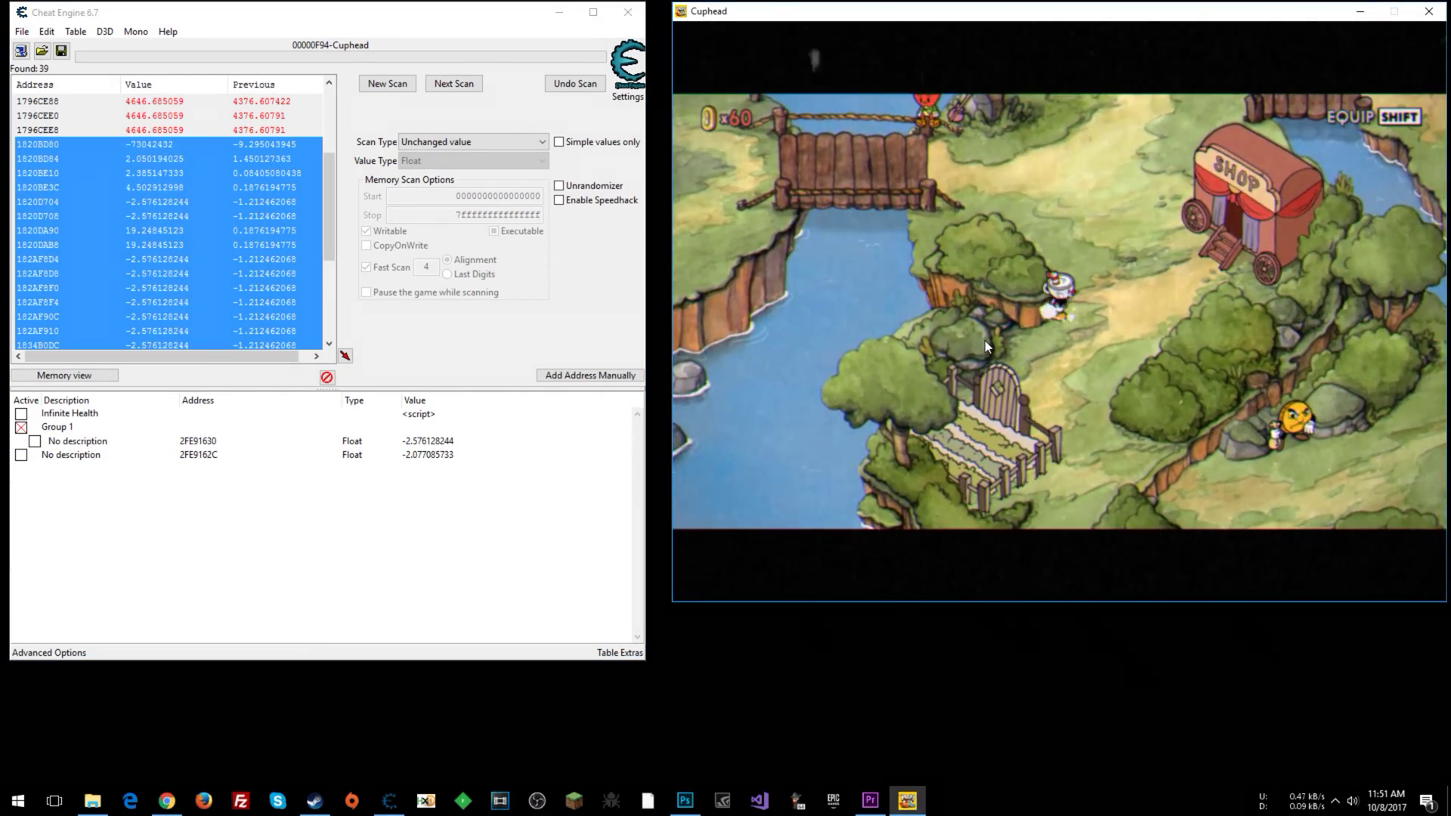
Set the value of 2FE9162C to -1.
double_click(423, 455)
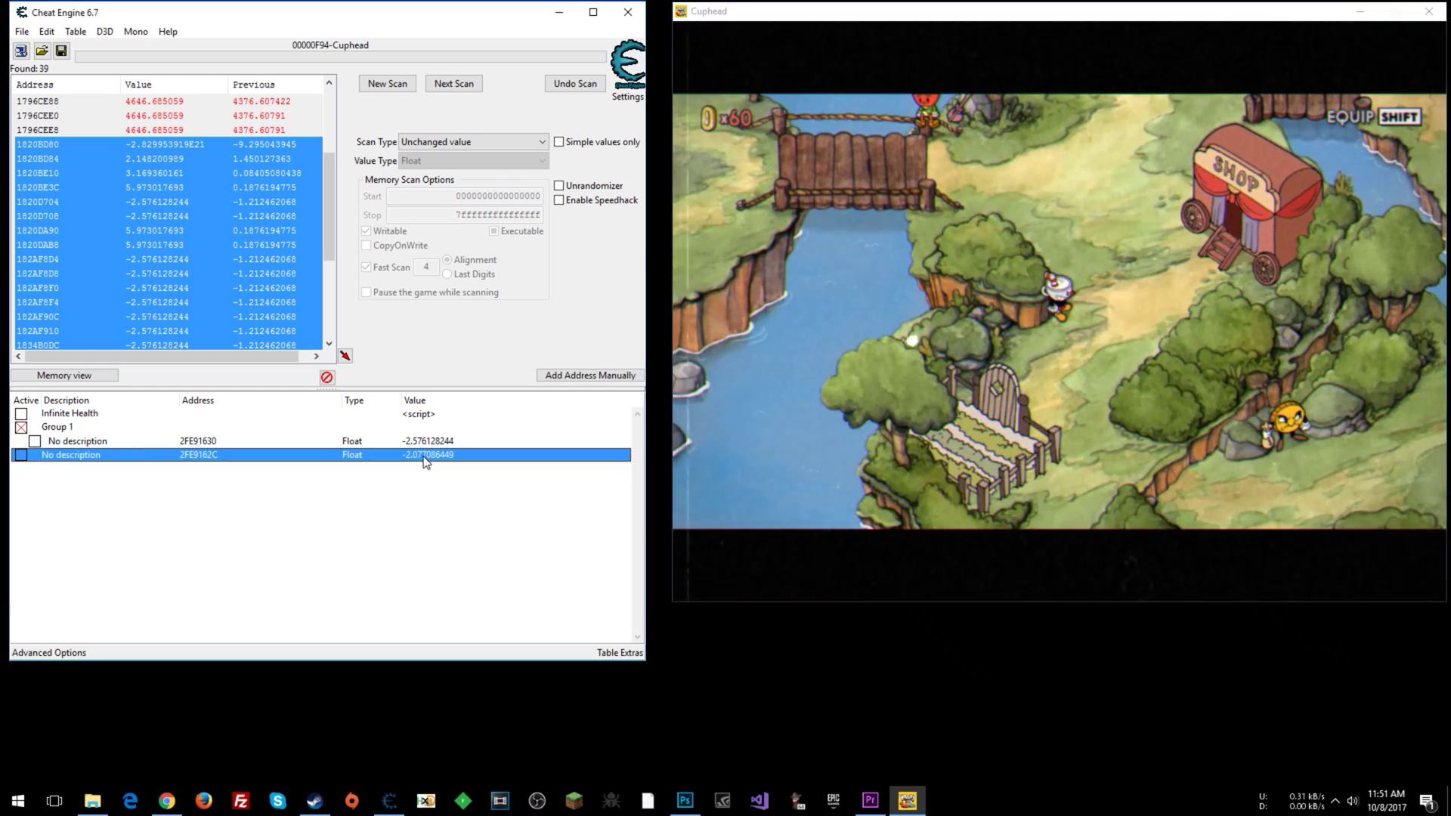
drag(603, 423, 555, 422)
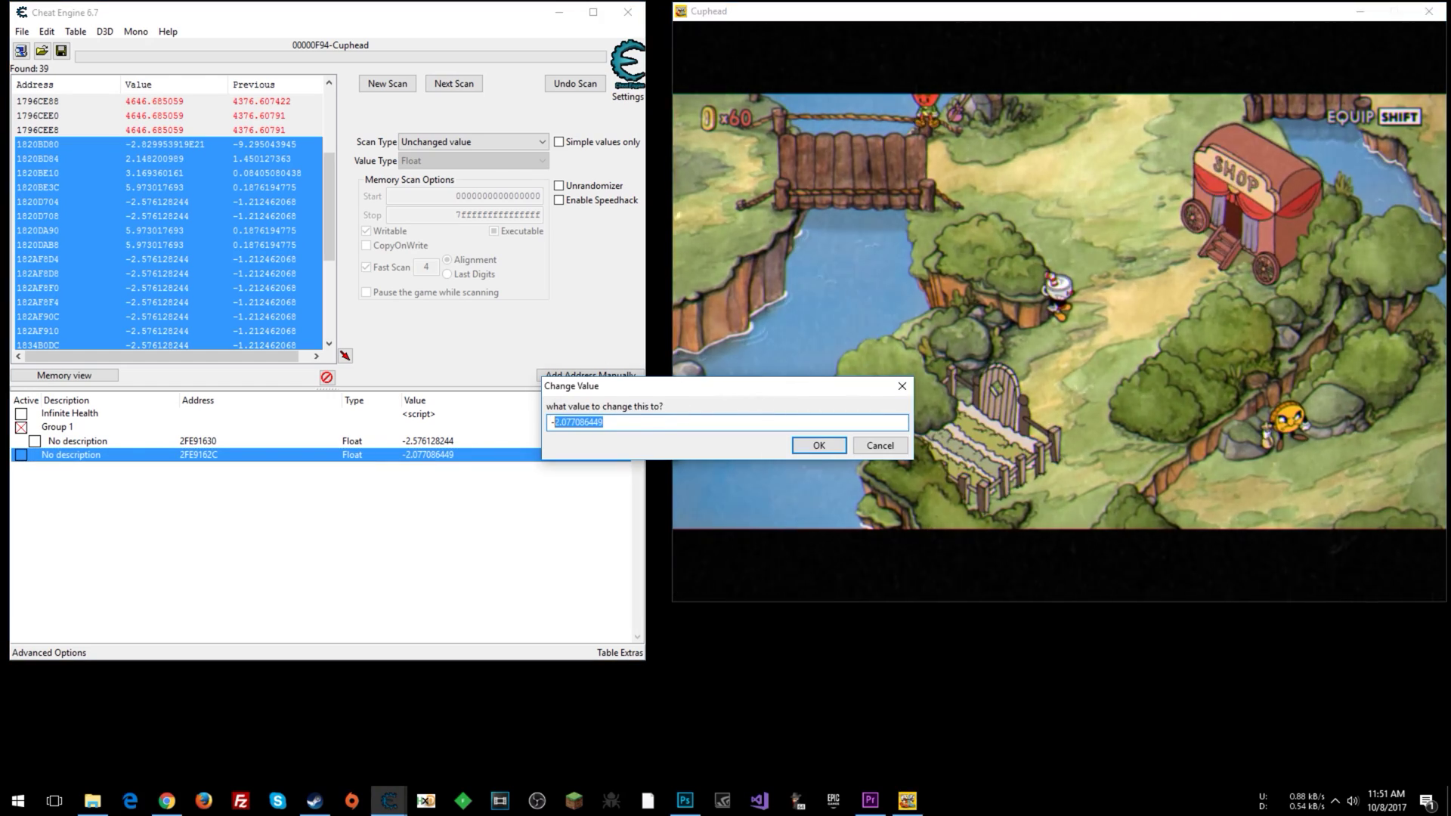
text(1)
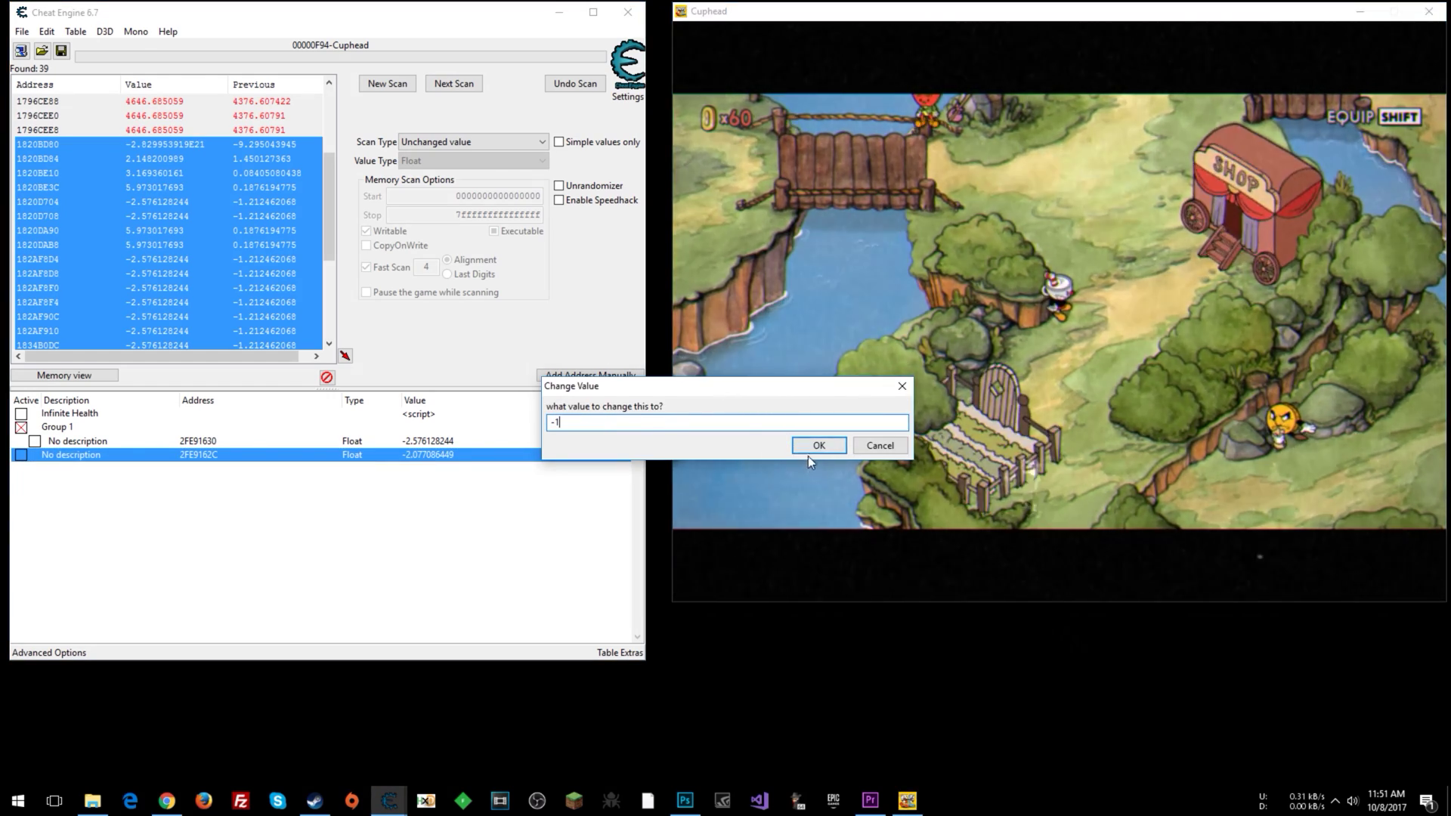
click(806, 446)
Walk the character up to the white flag, east past the bridge and south to the white temple, watching both coordinates.
click(1122, 287)
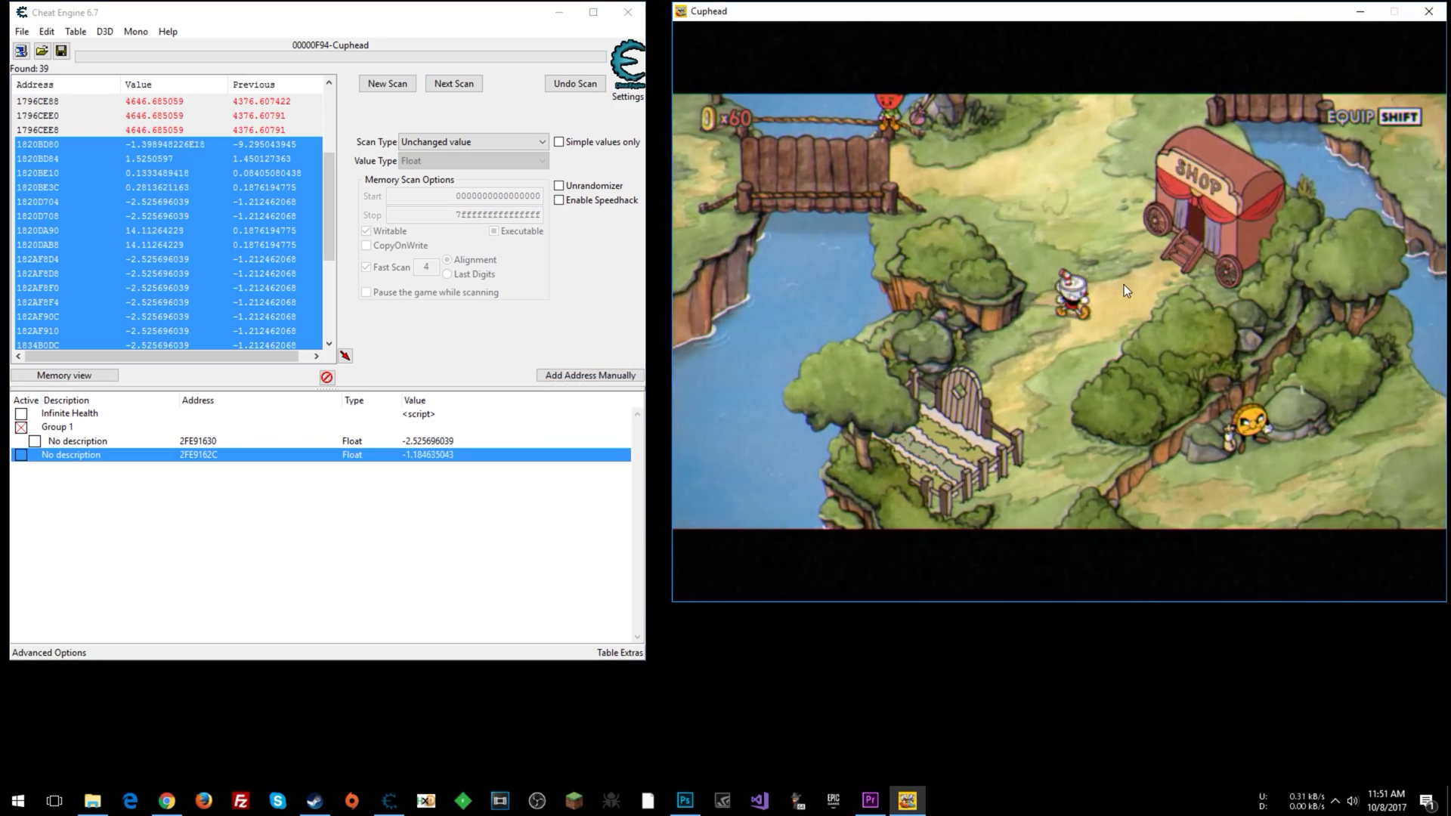
key(Up)
key(Right)
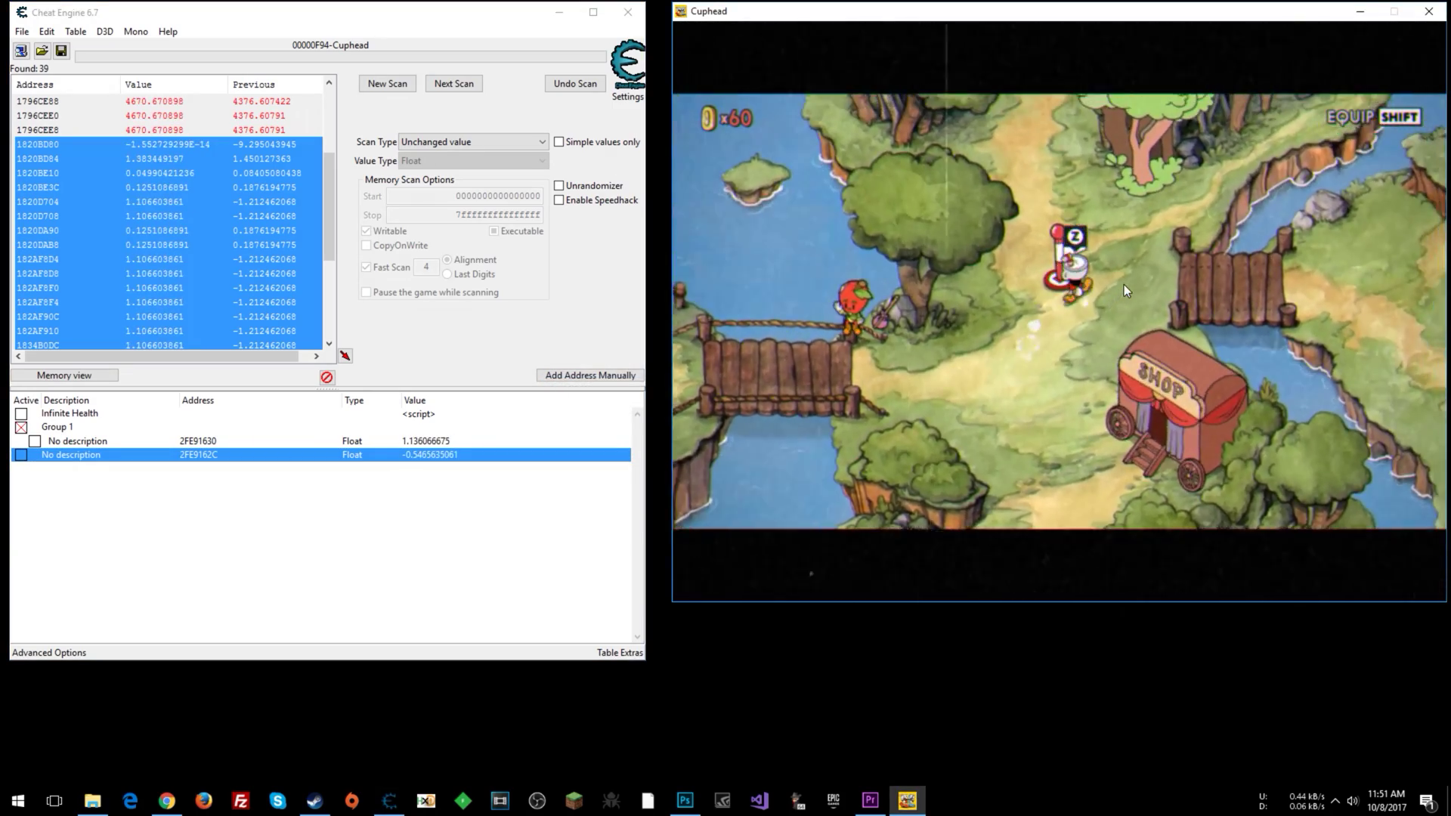
key(Right)
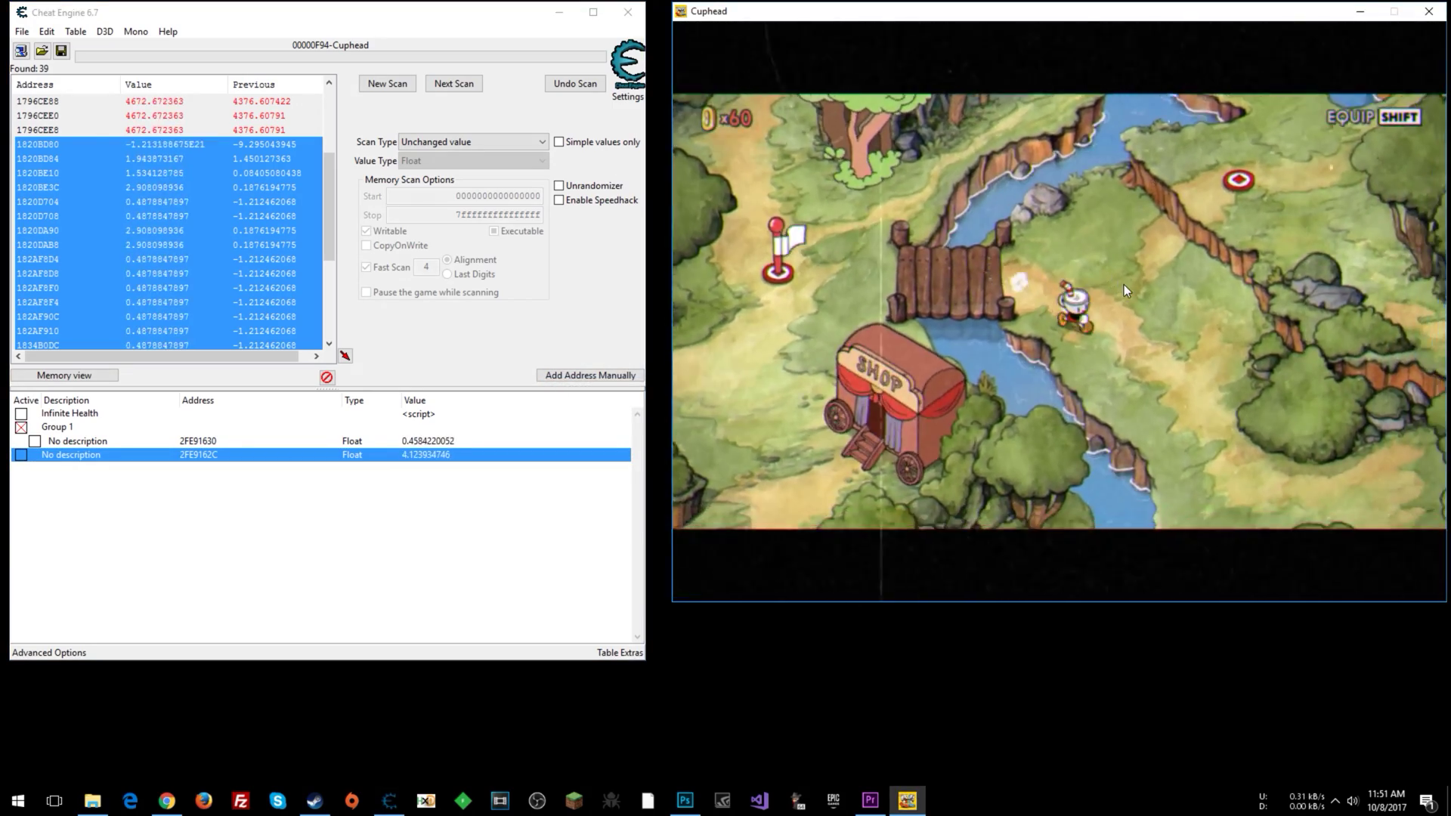
key(Down)
key(Right)
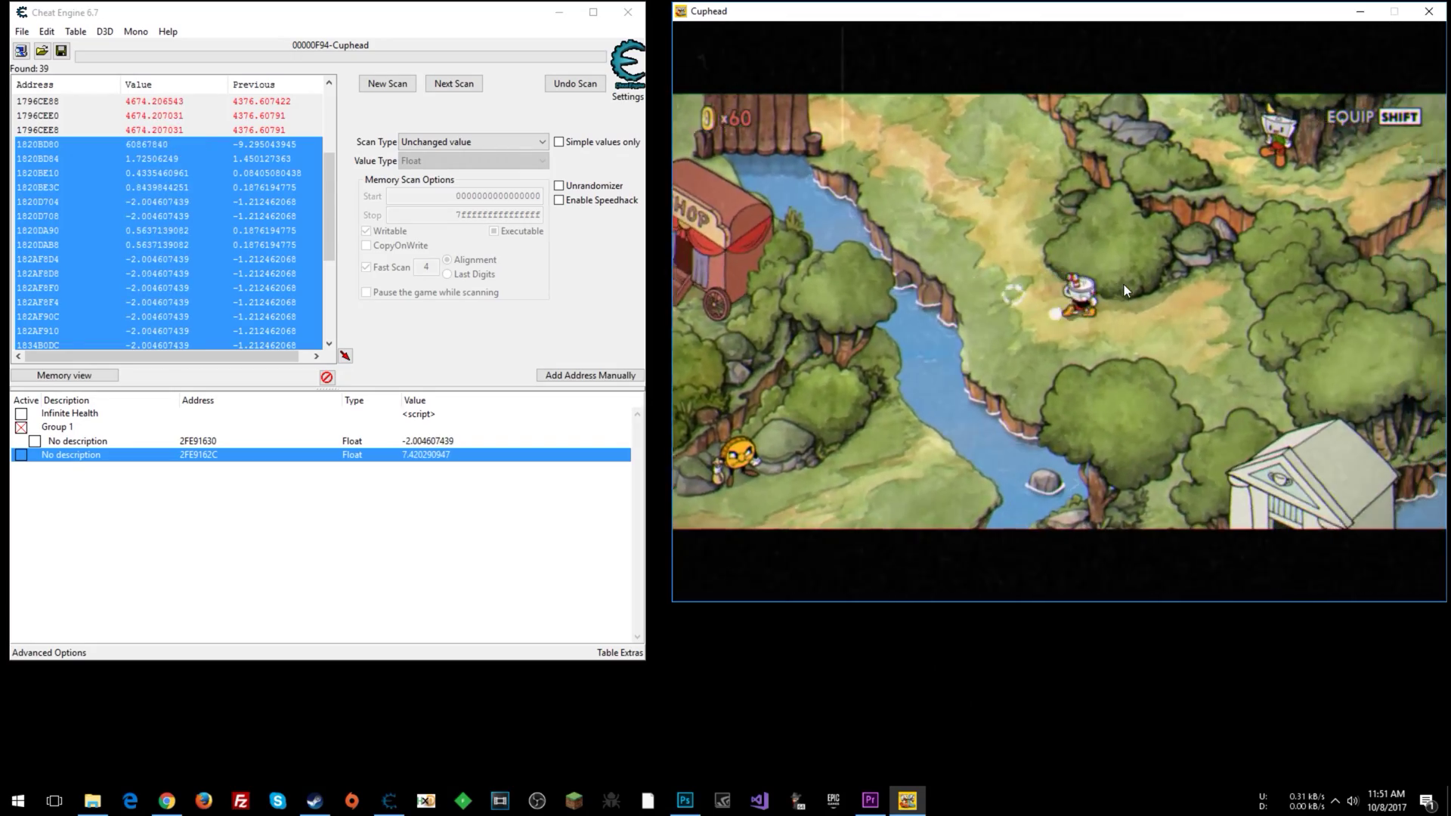
key(Down)
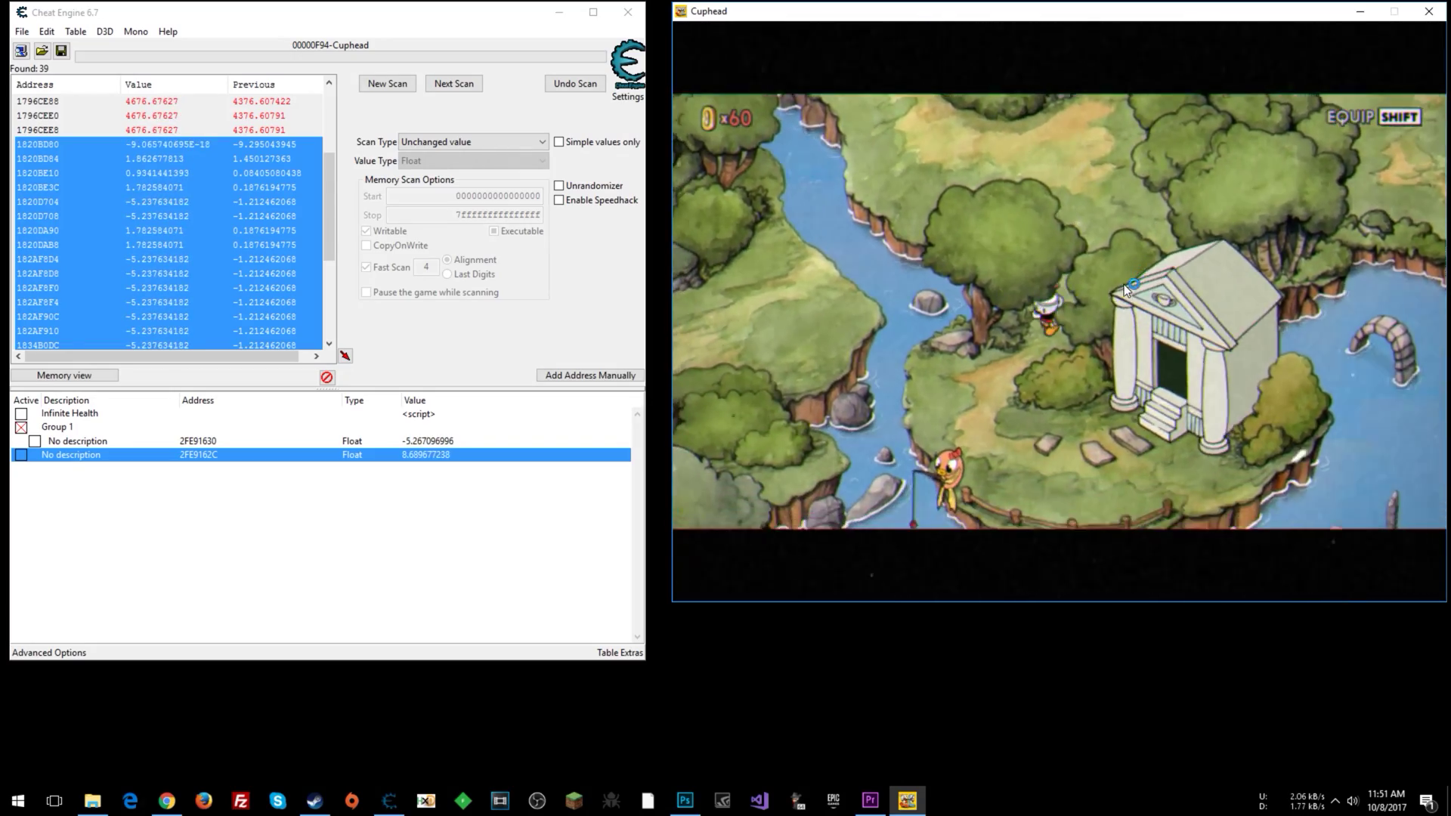
key(Right)
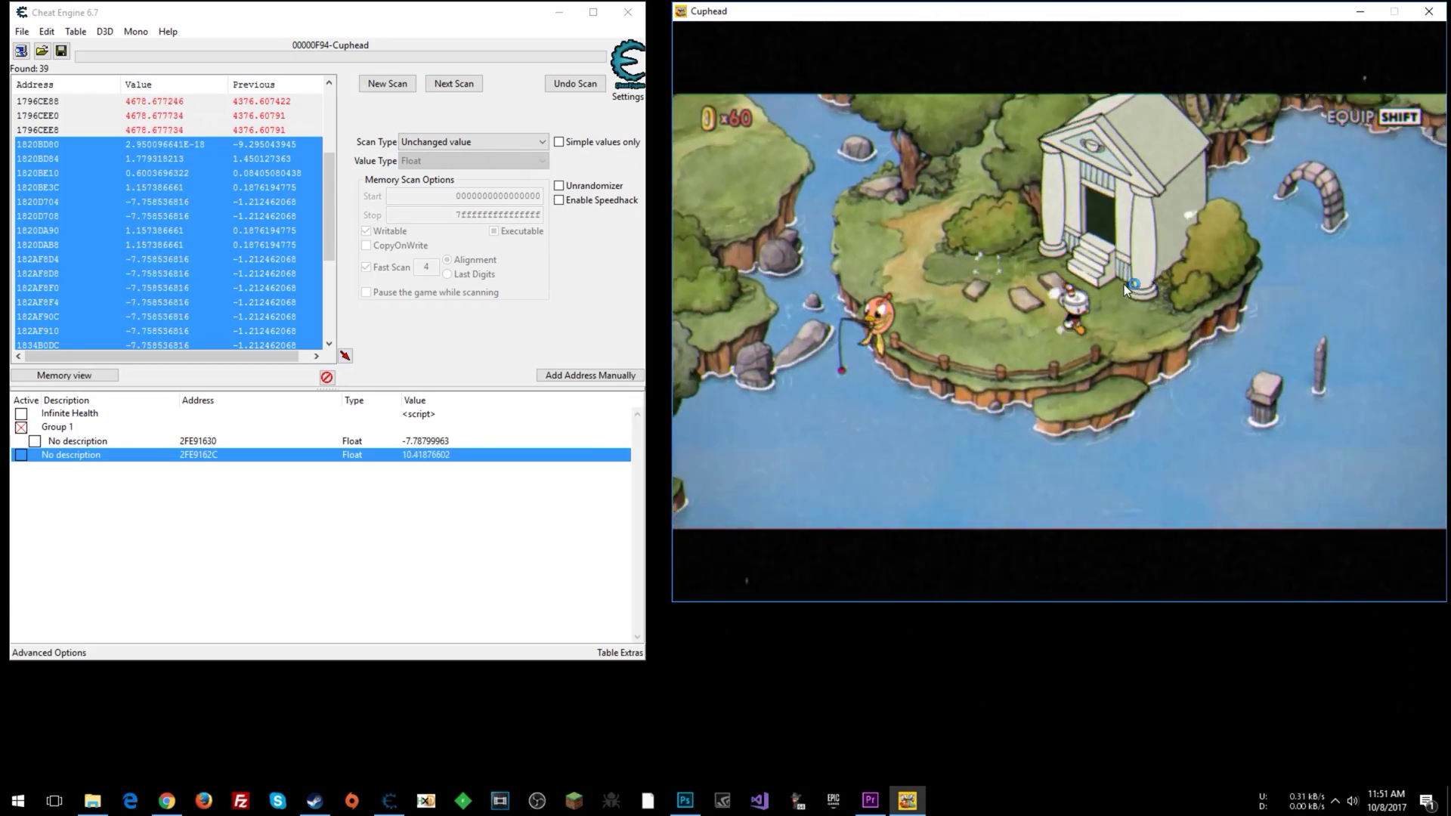
key(Left)
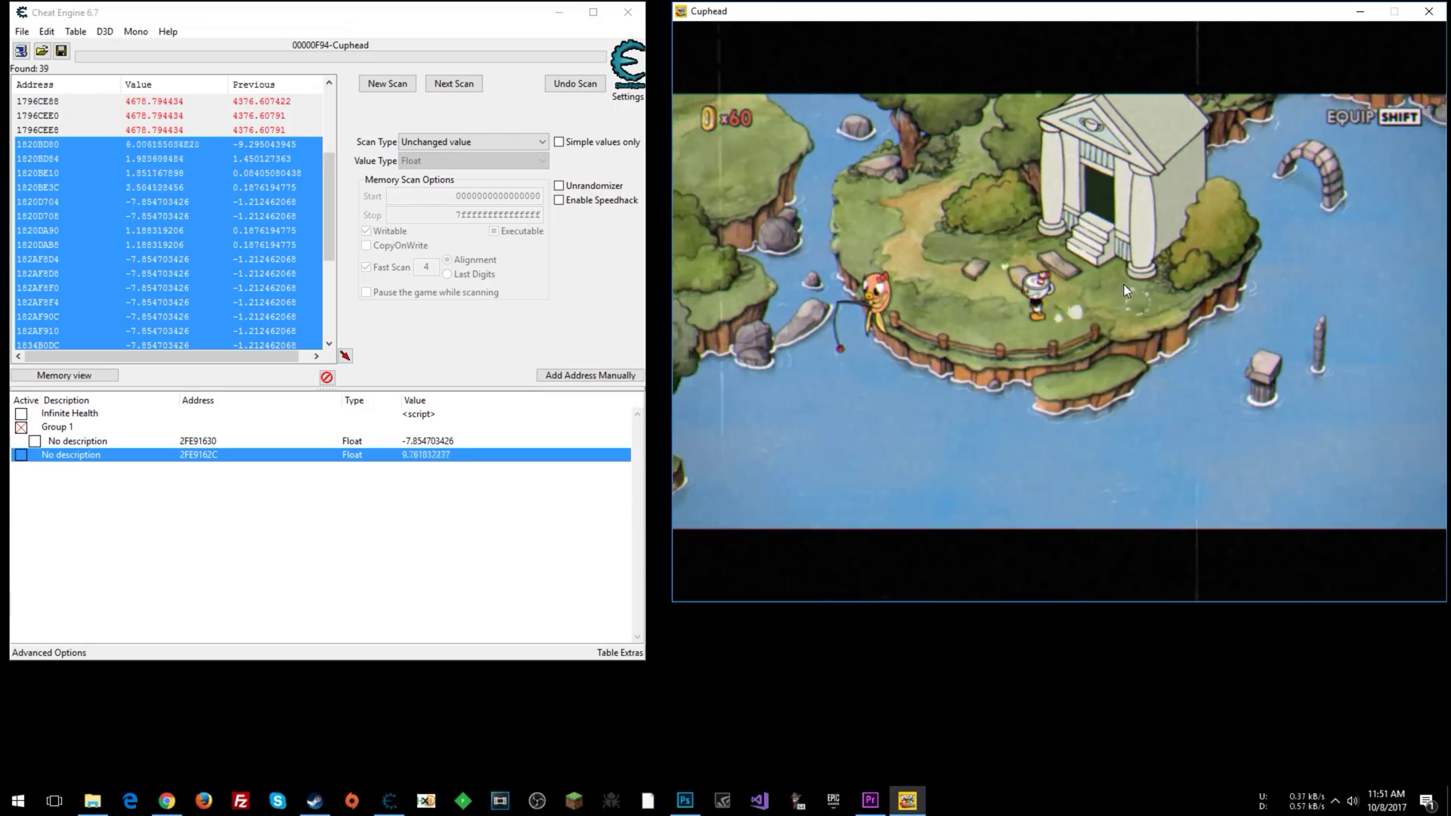
Walk the character back north from the temple to the ledge beside the red map marker.
key(Up)
key(Right)
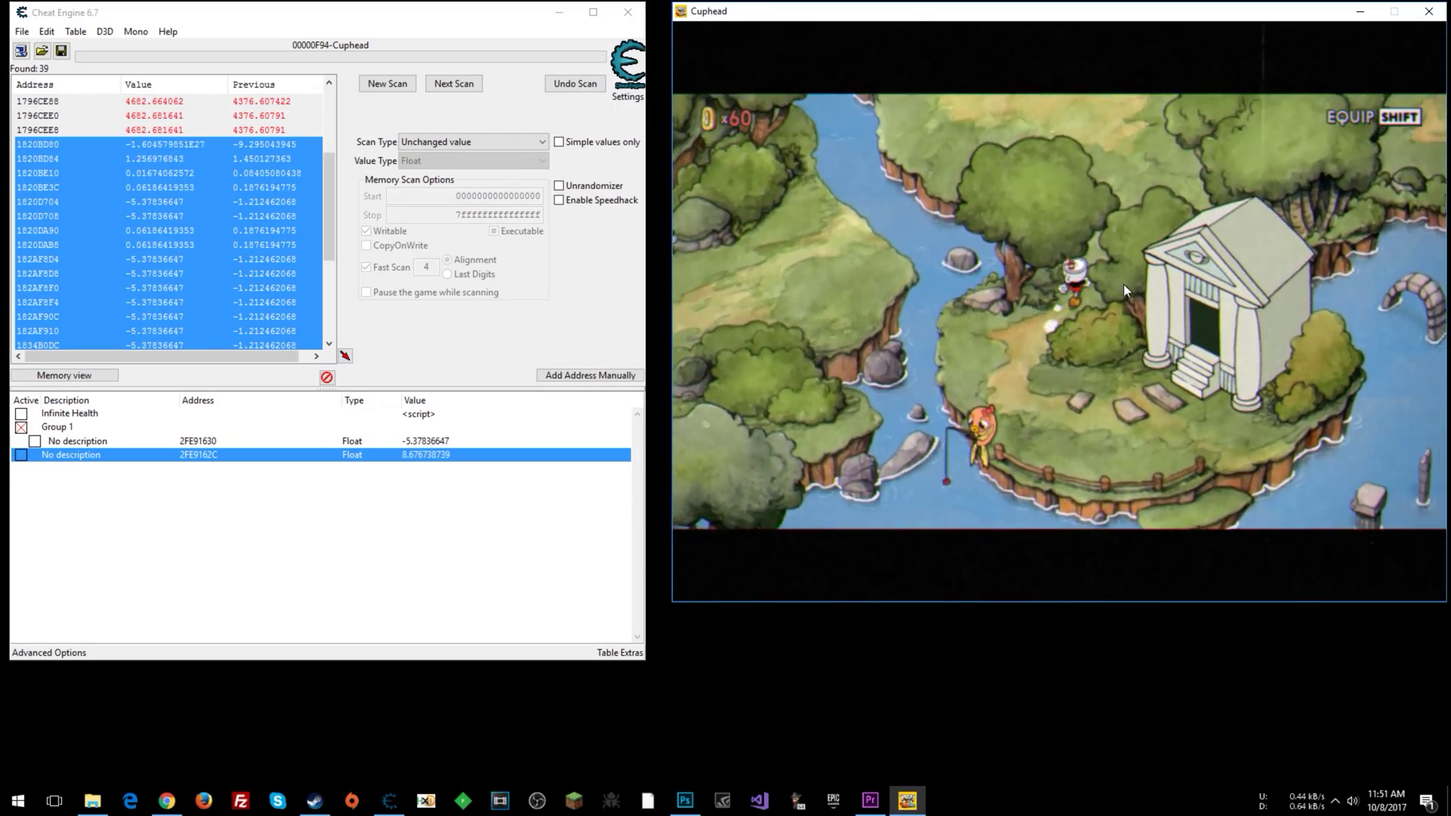
key(Up)
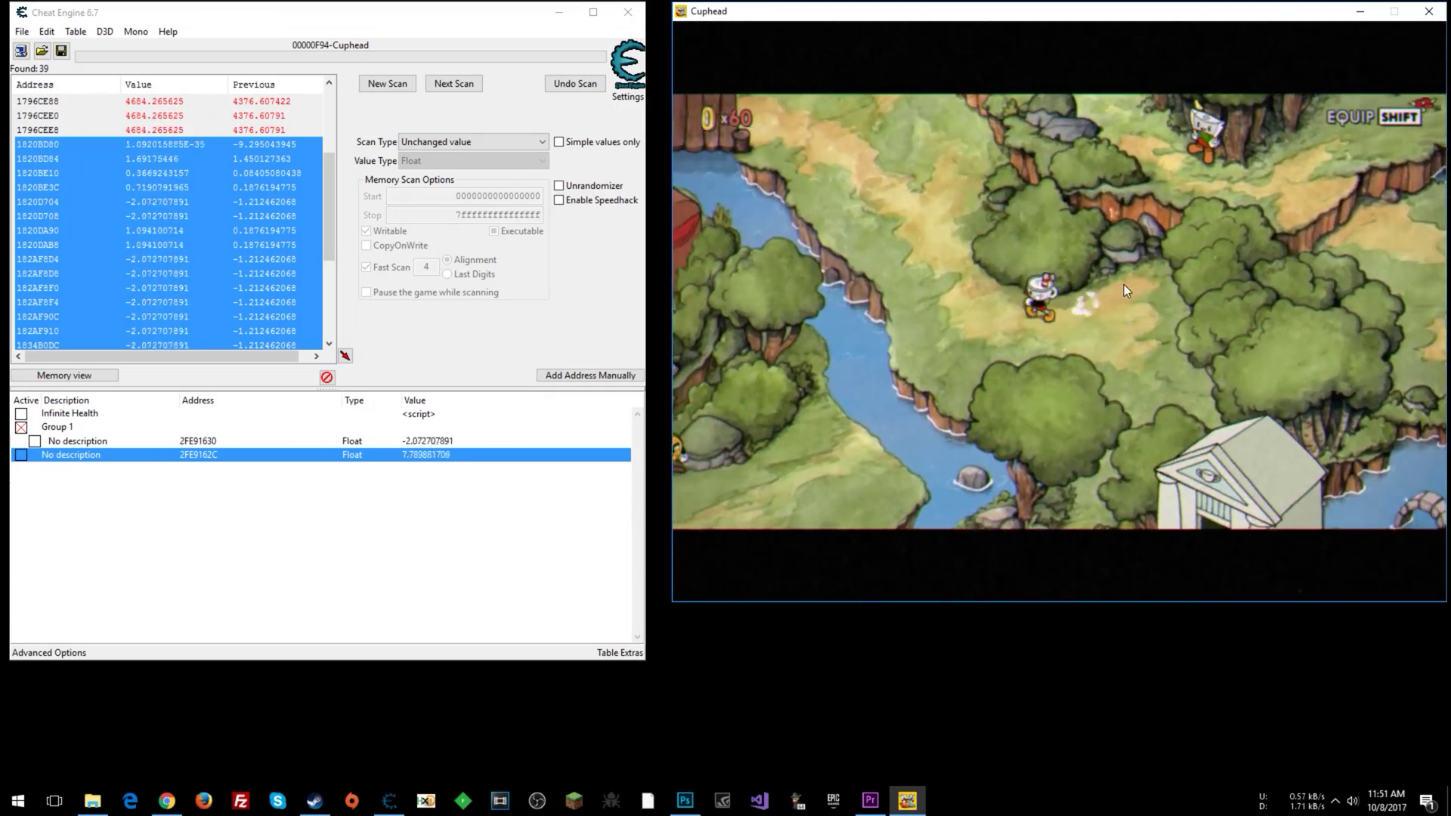
key(Up)
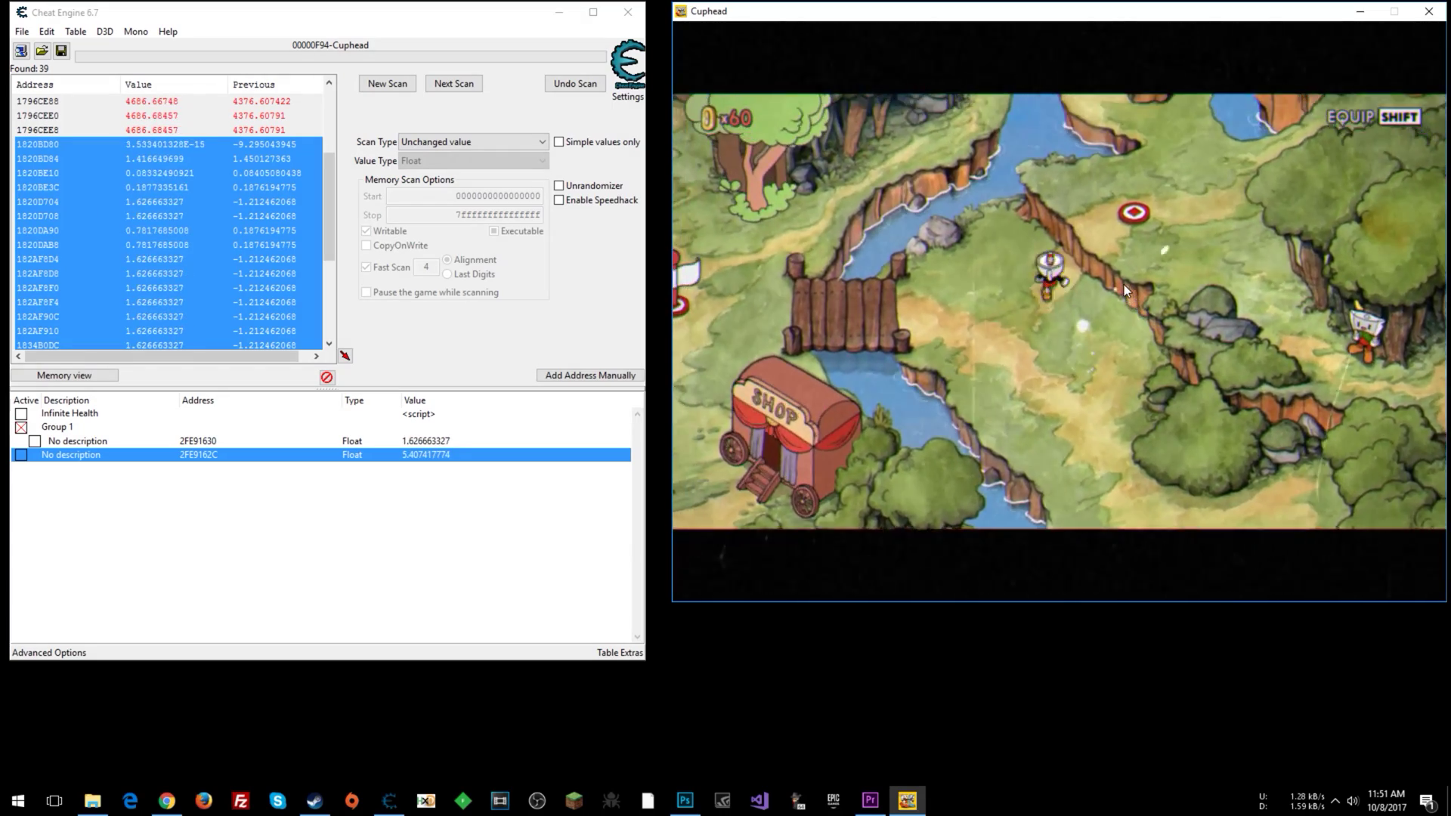
key(Up)
key(Down)
key(Right)
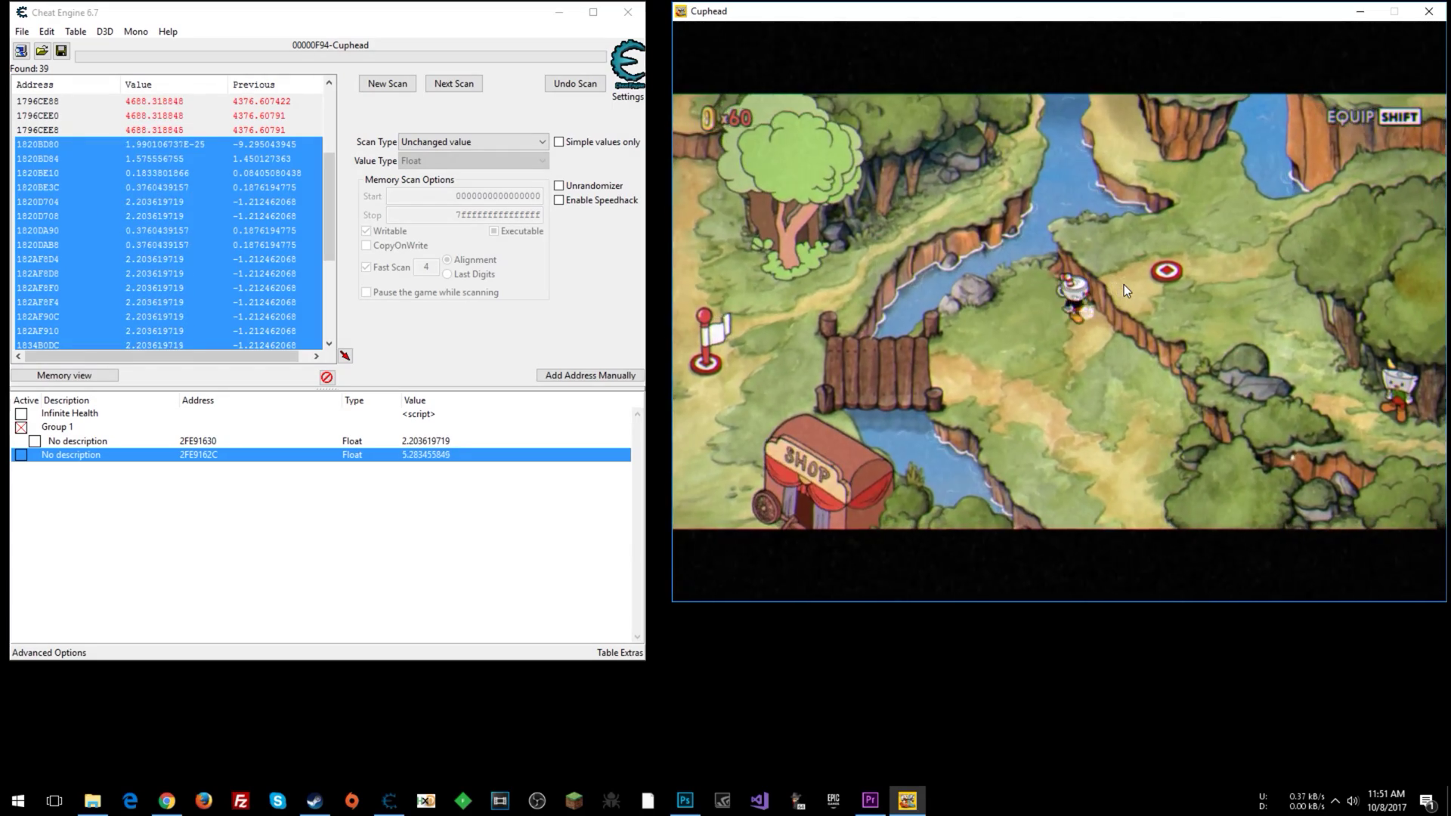
key(Right)
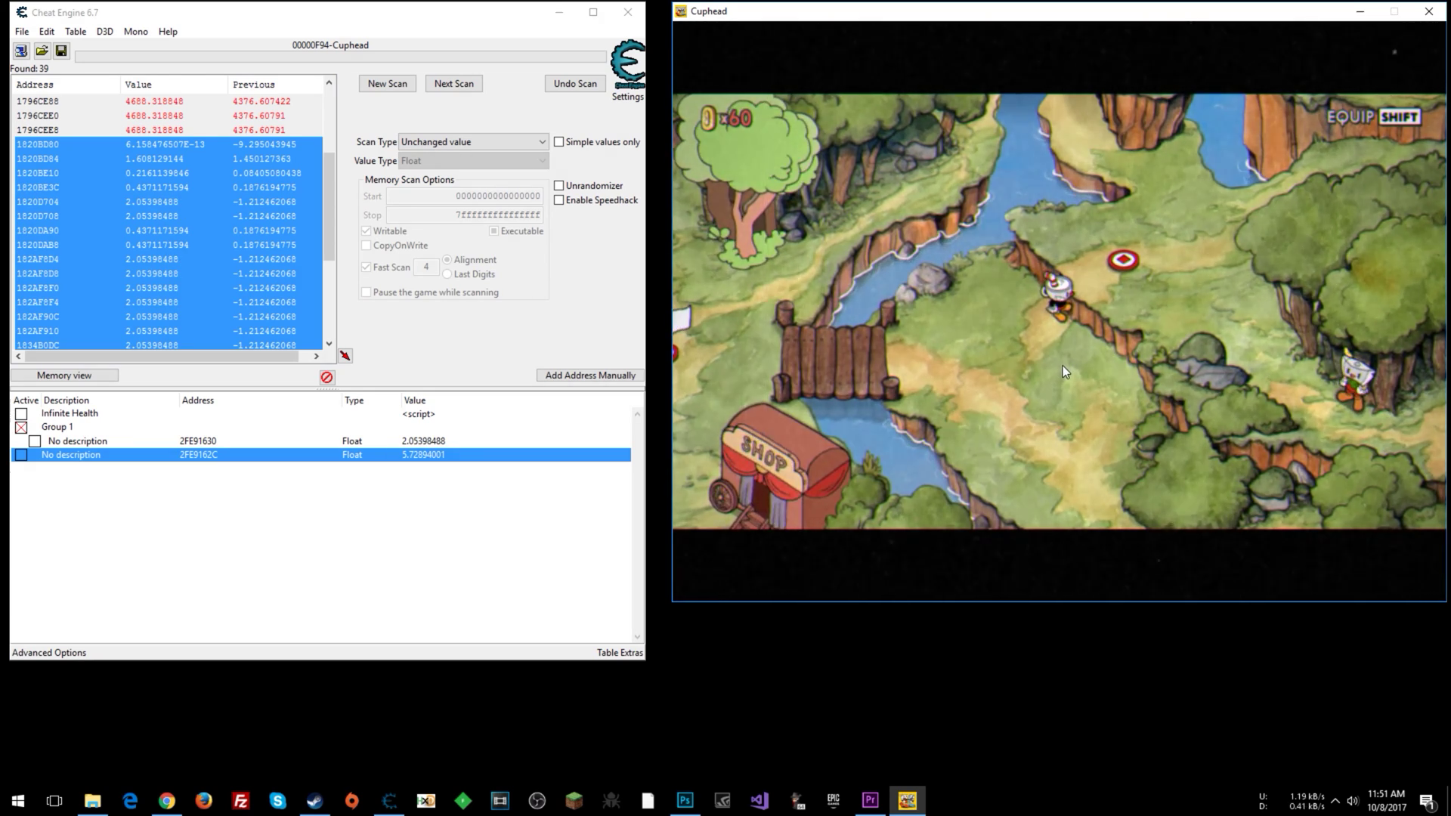
Walk the character west toward the wooden bridge and back to the ledge to compare both coordinate values.
key(Left)
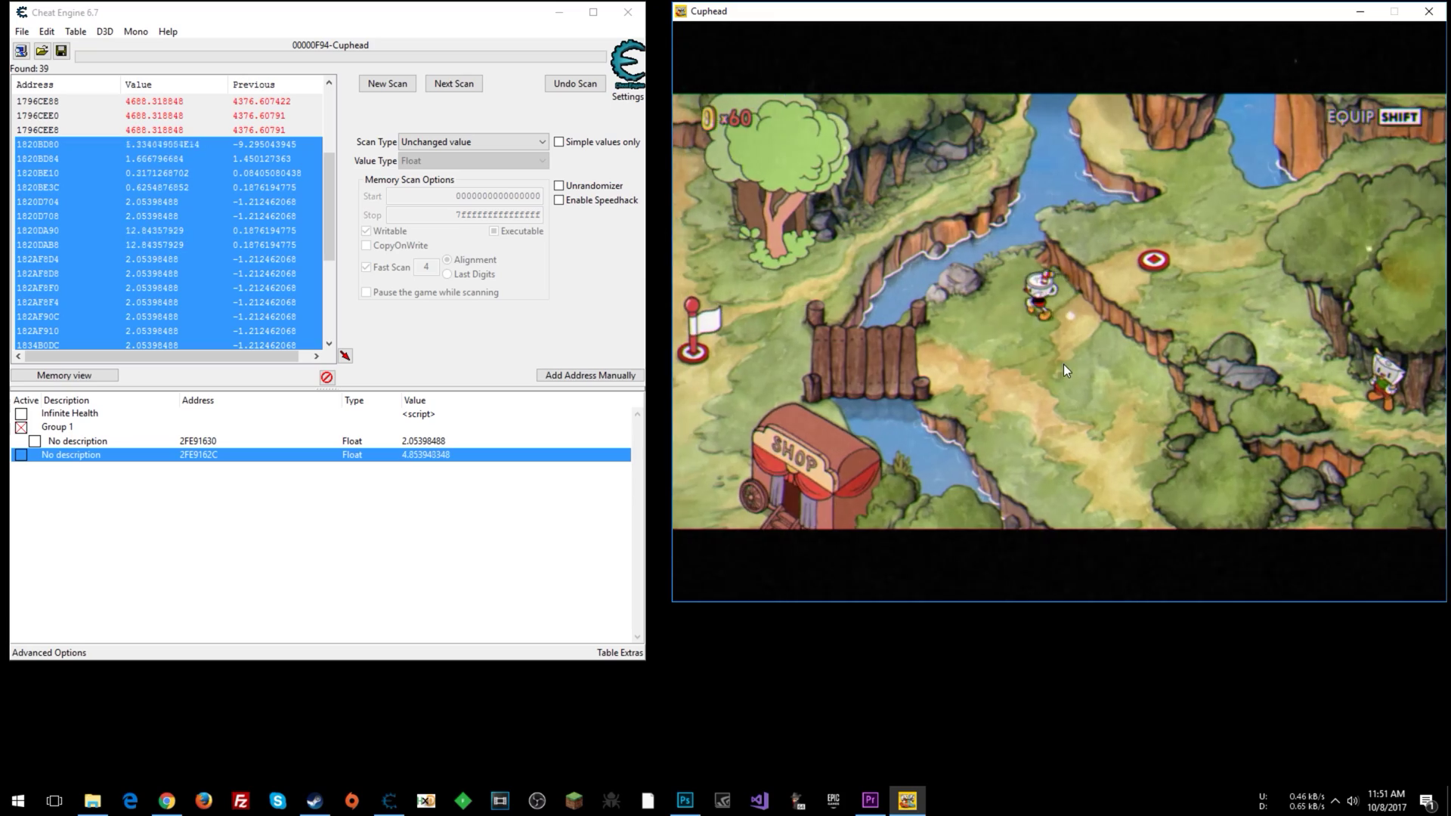
key(Right)
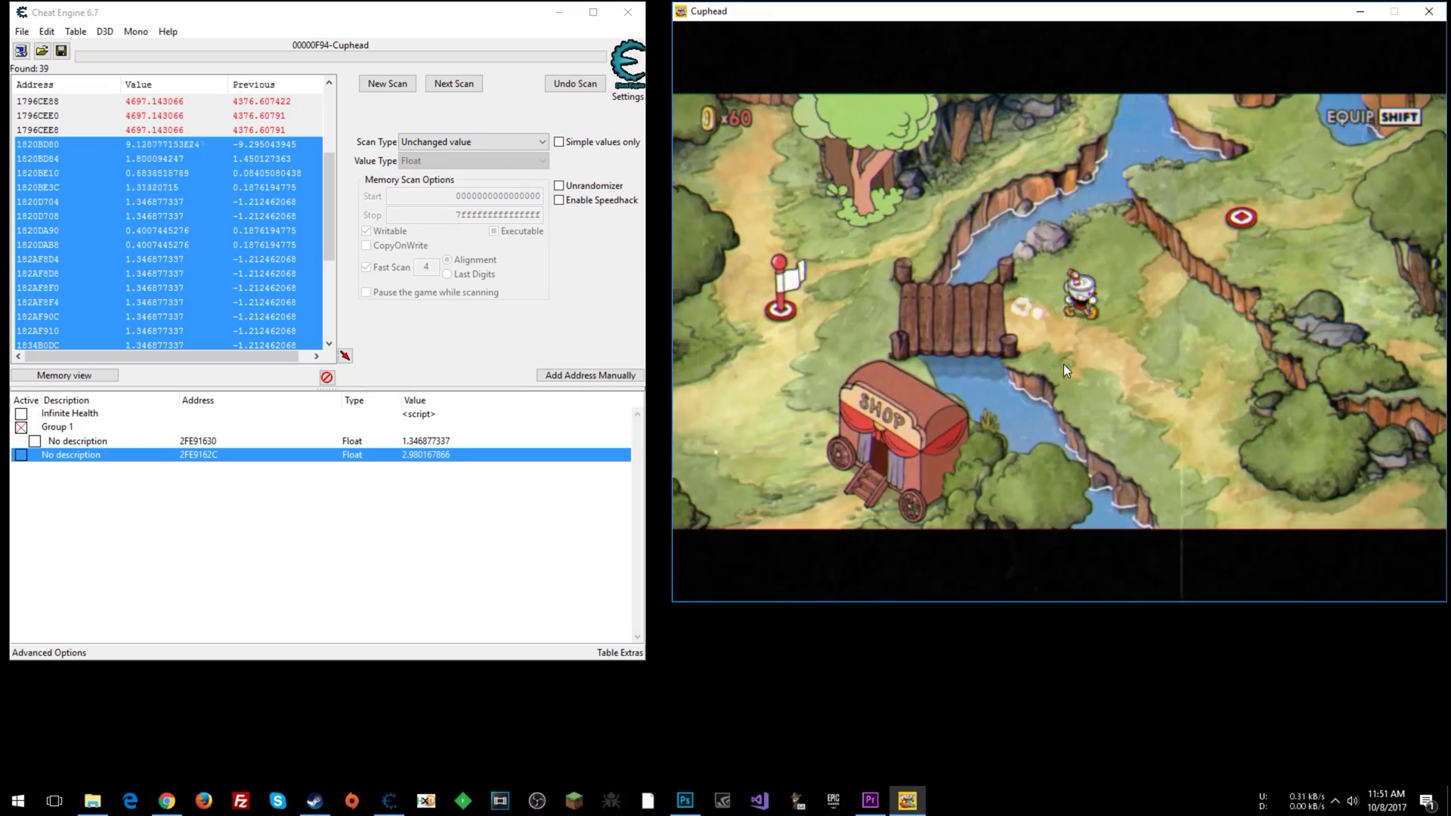
key(Up)
key(Up)
key(Right)
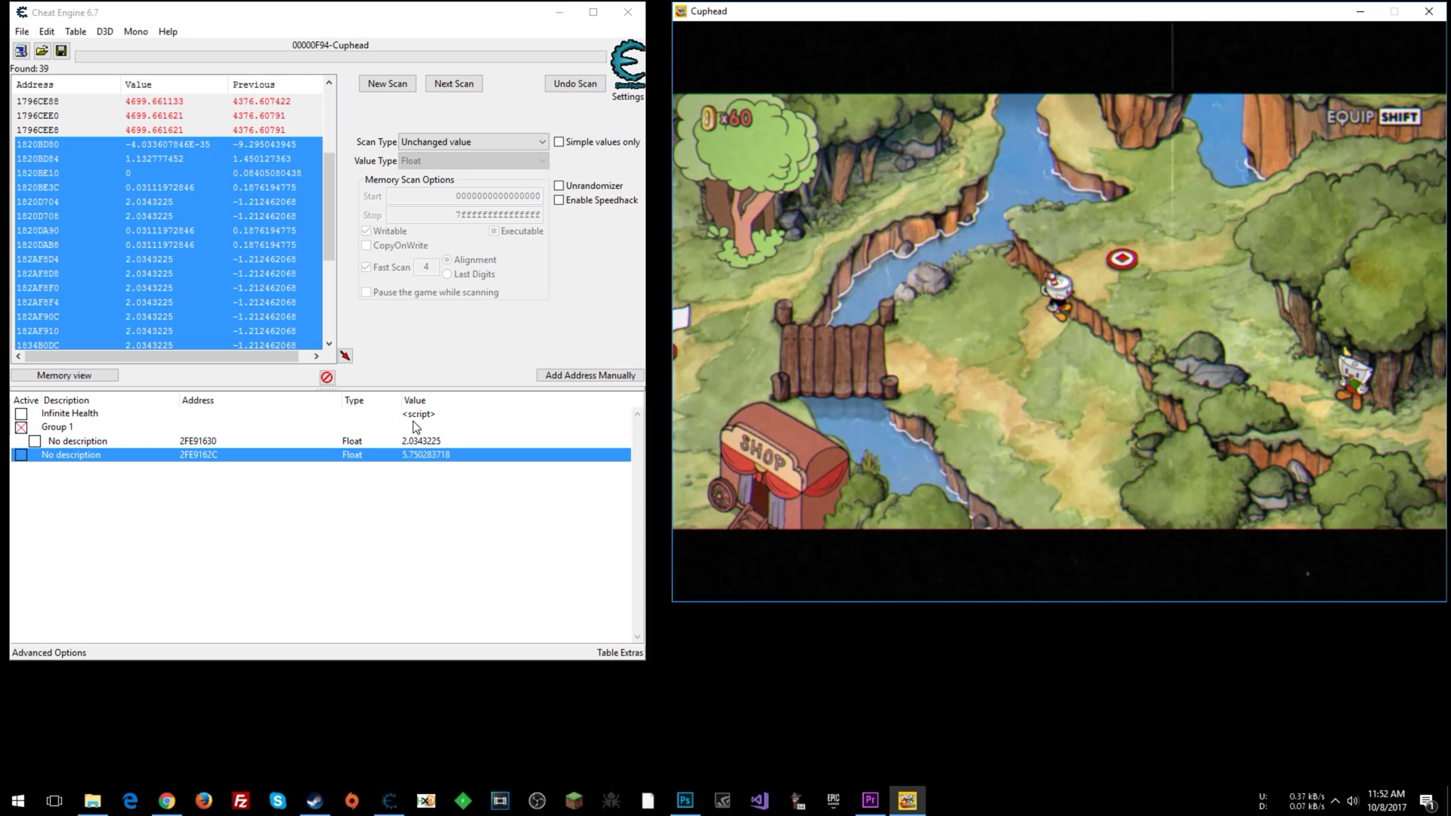
Move the 2FE9162C entry into Group 1 alongside 2FE91630.
click(424, 444)
click(424, 456)
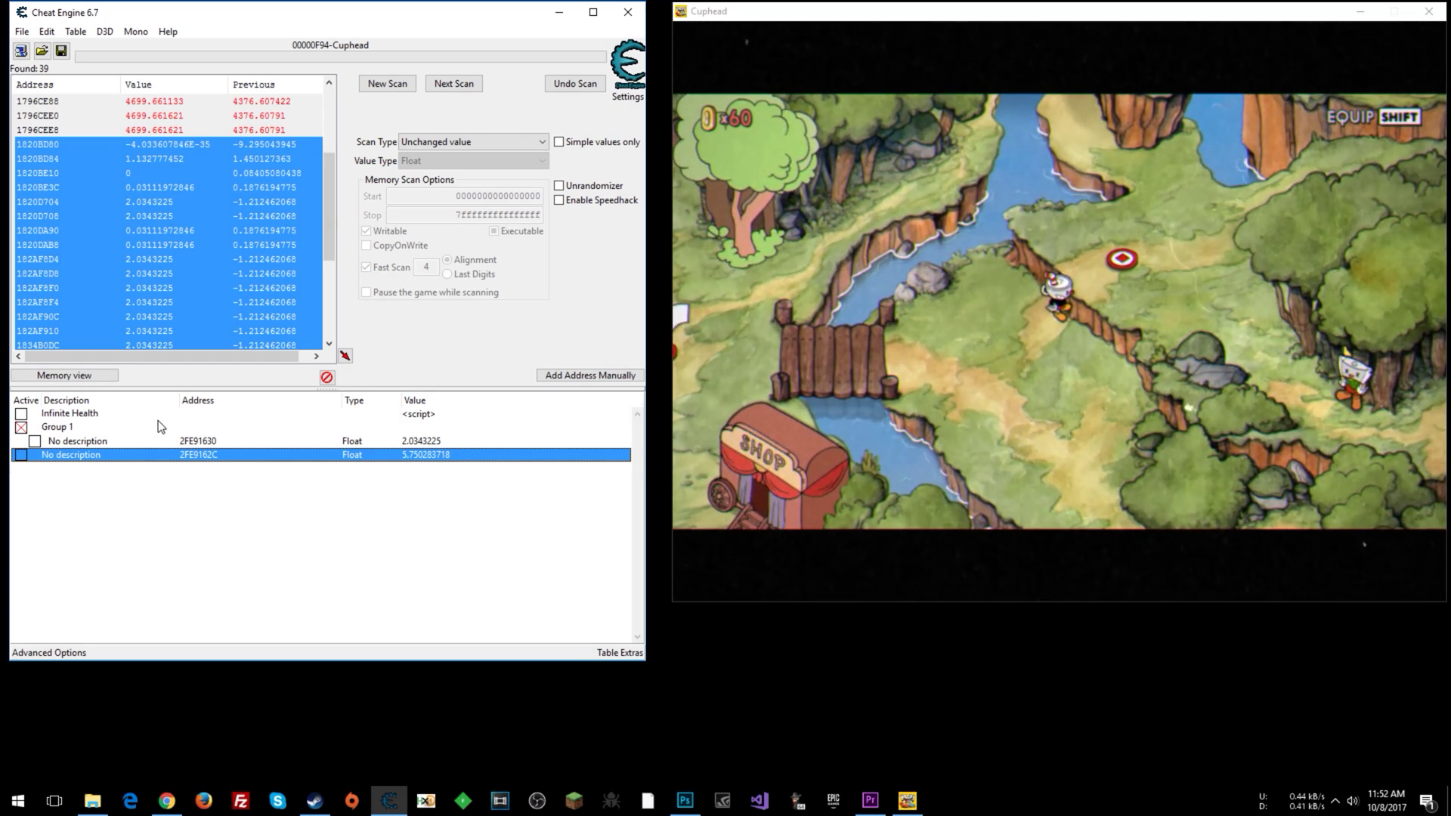
click(215, 443)
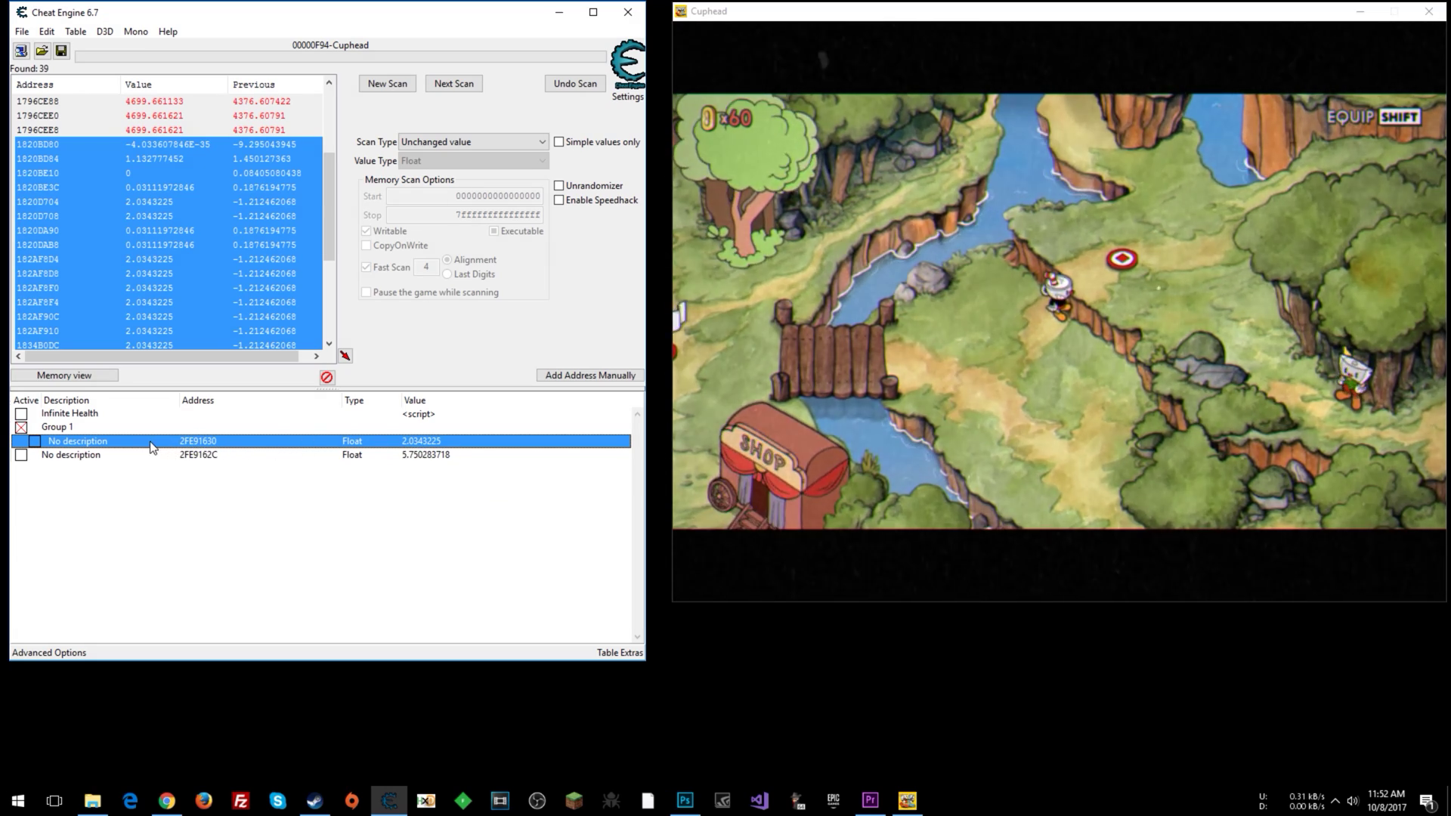
drag(63, 461, 88, 430)
click(221, 535)
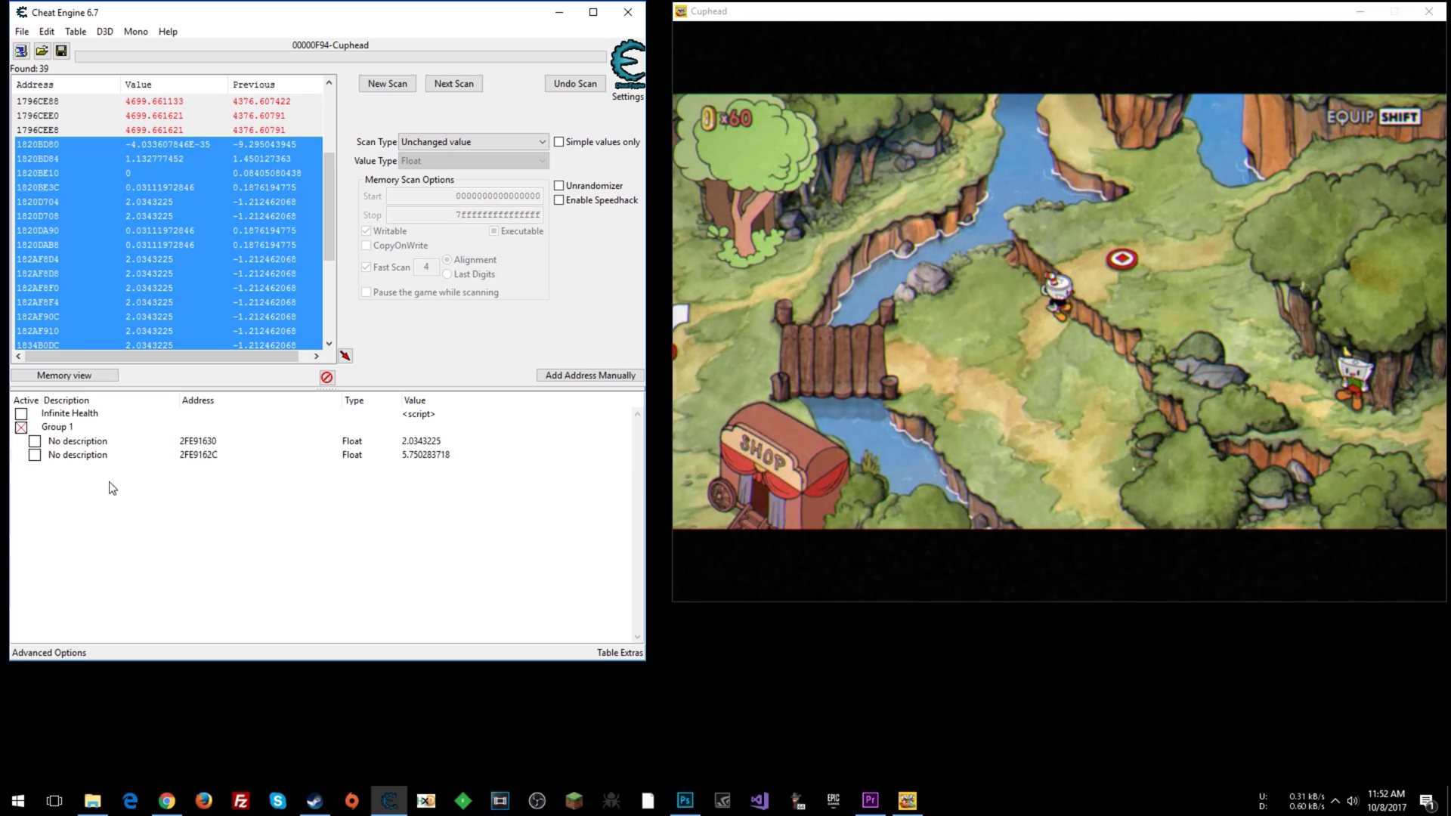
Examine which instructions write to 2FE91630, close the opcode list, and select the 2FE9162C entry.
click(226, 444)
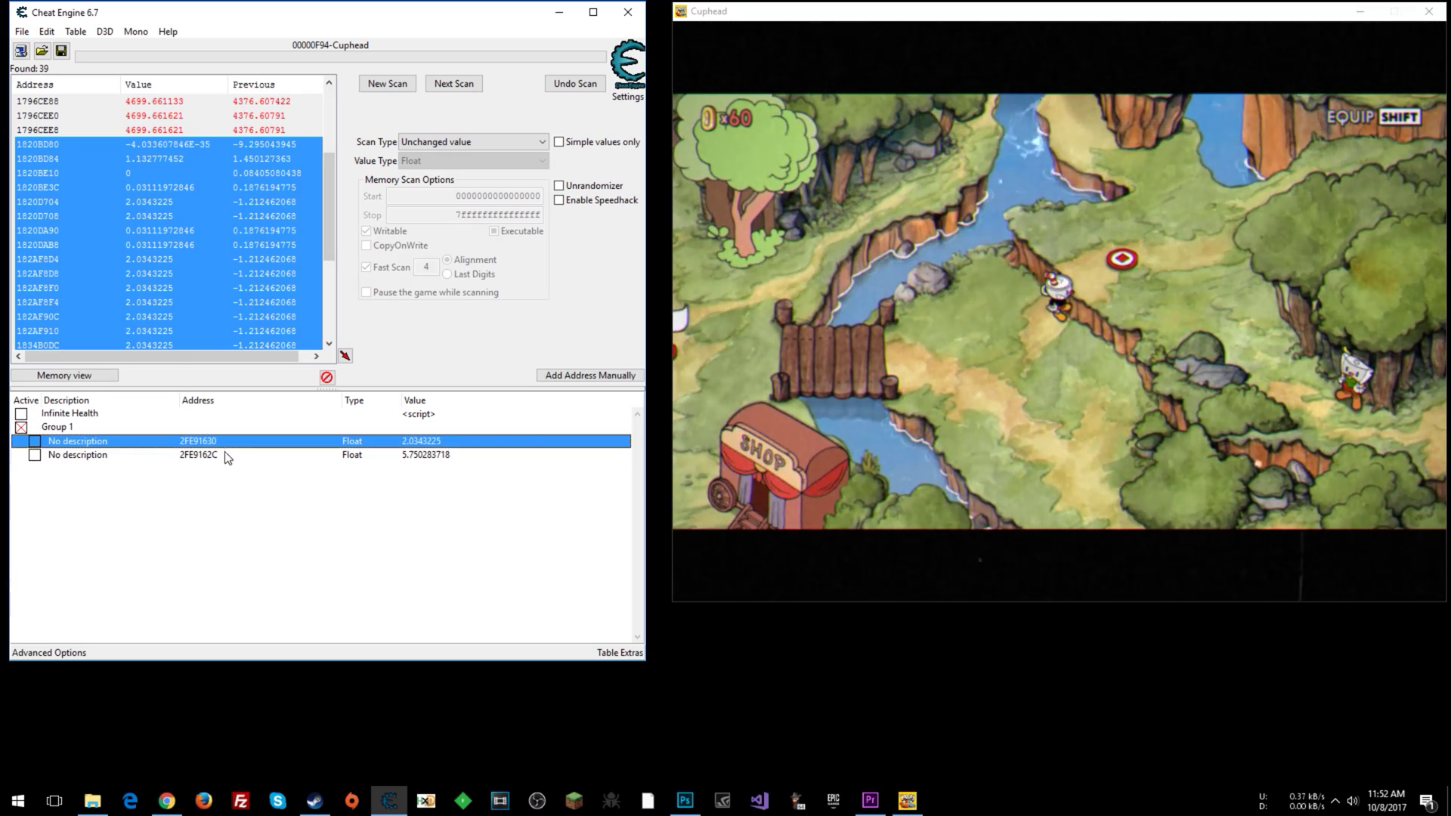
right_click(434, 442)
click(428, 455)
right_click(419, 443)
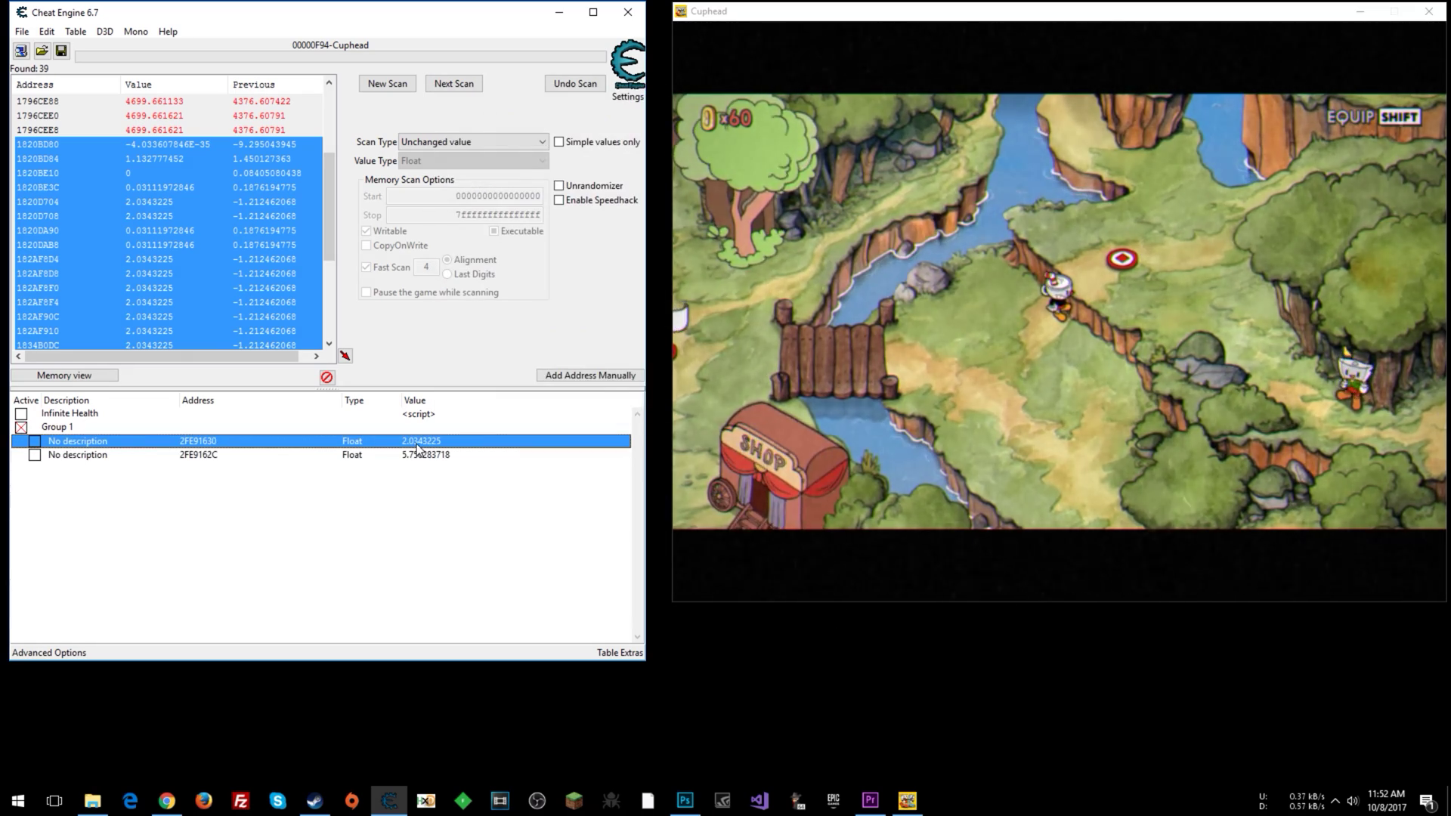
click(551, 316)
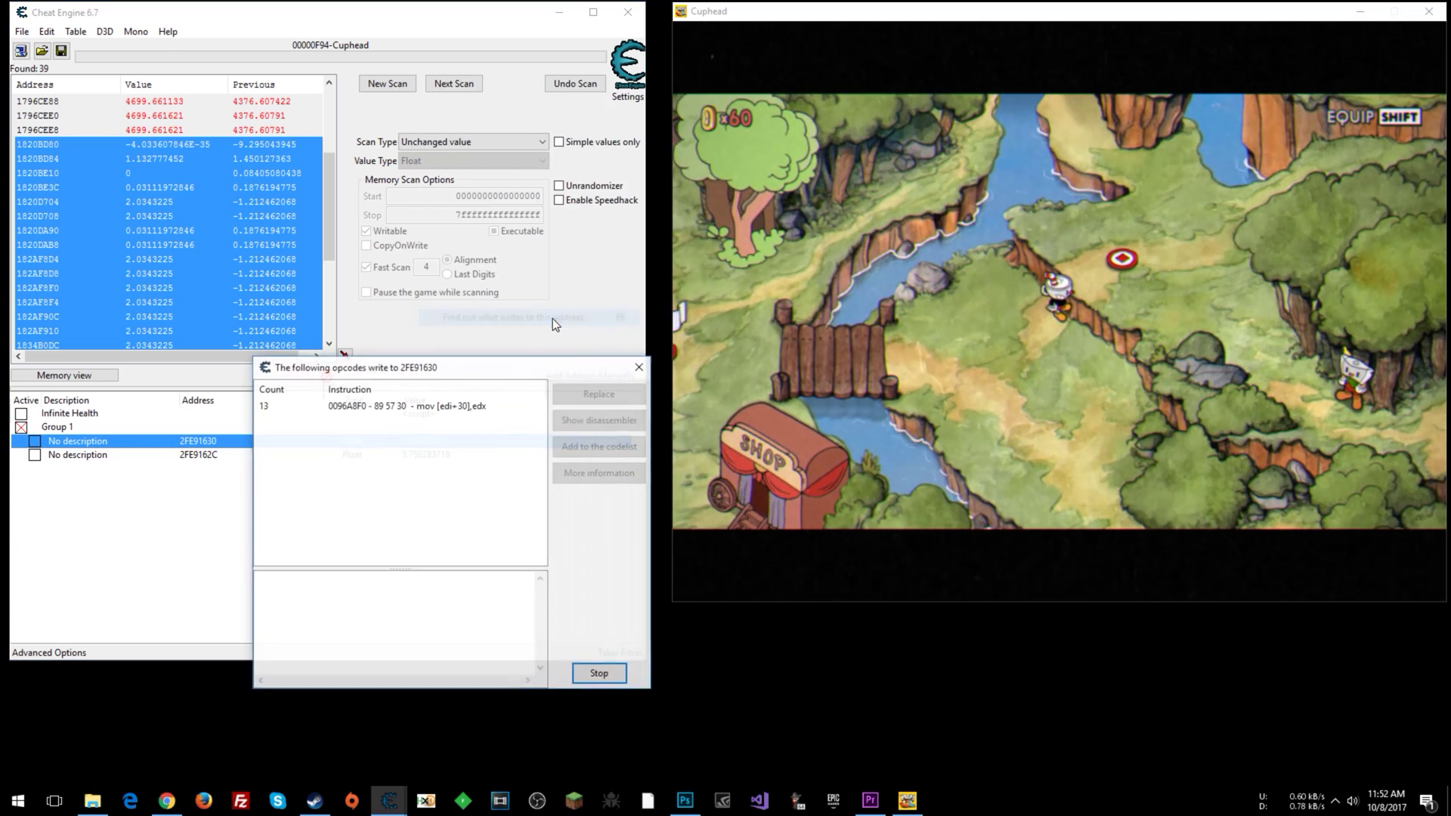
drag(541, 364, 0, 365)
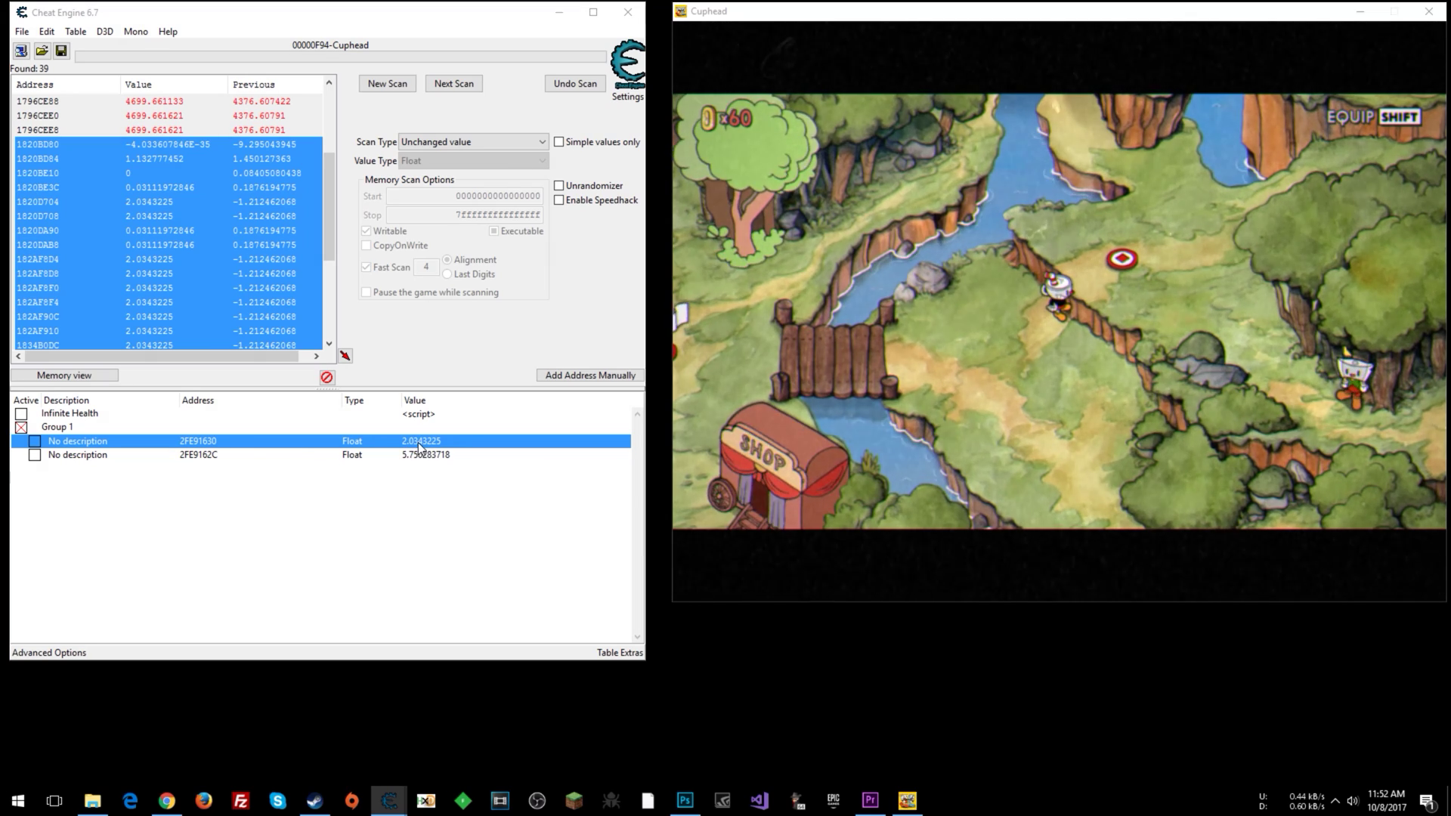
click(215, 460)
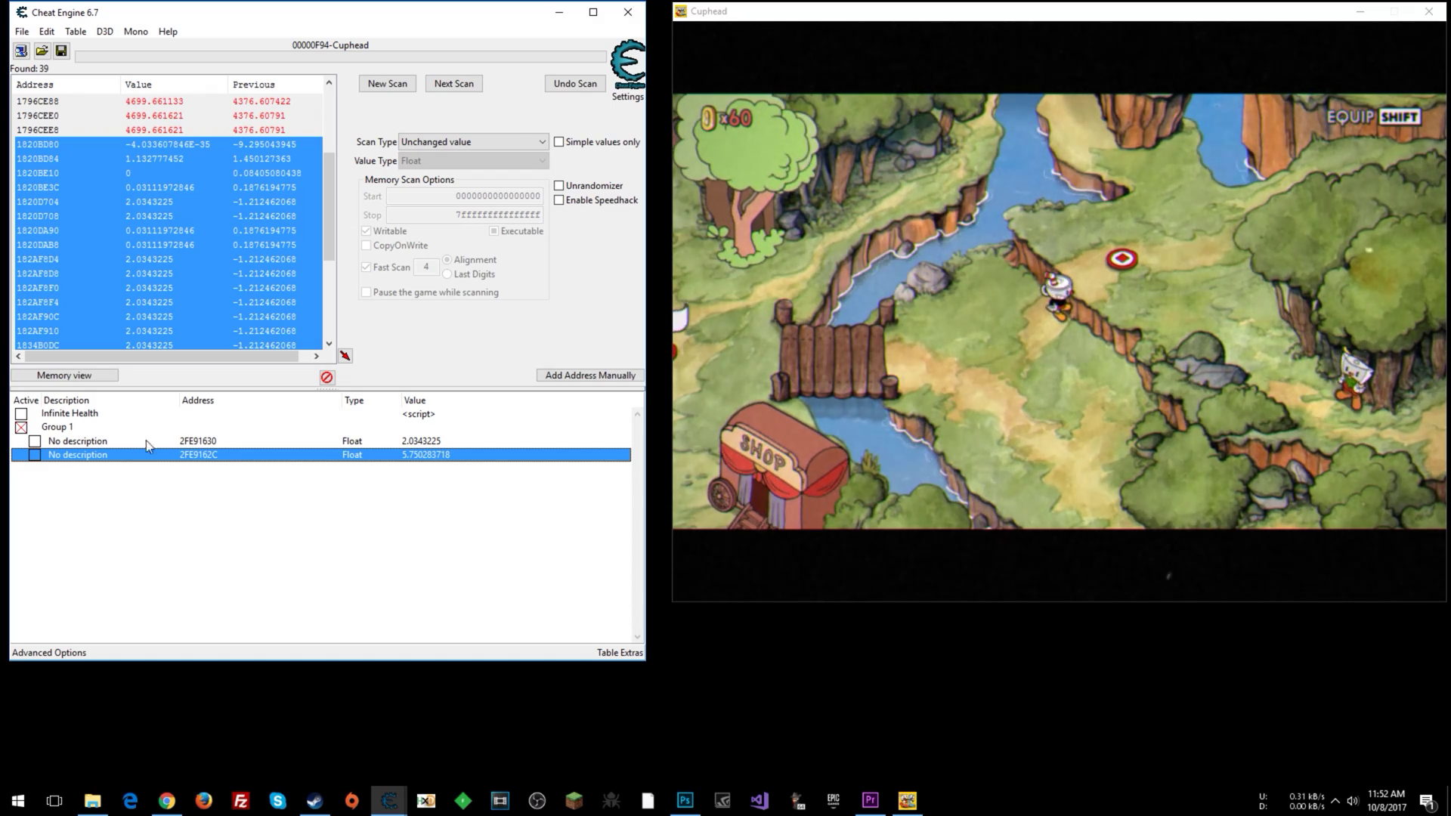
Show the list of opcodes writing to 2FE91630 and place its window over the game view.
right_click(220, 453)
click(316, 326)
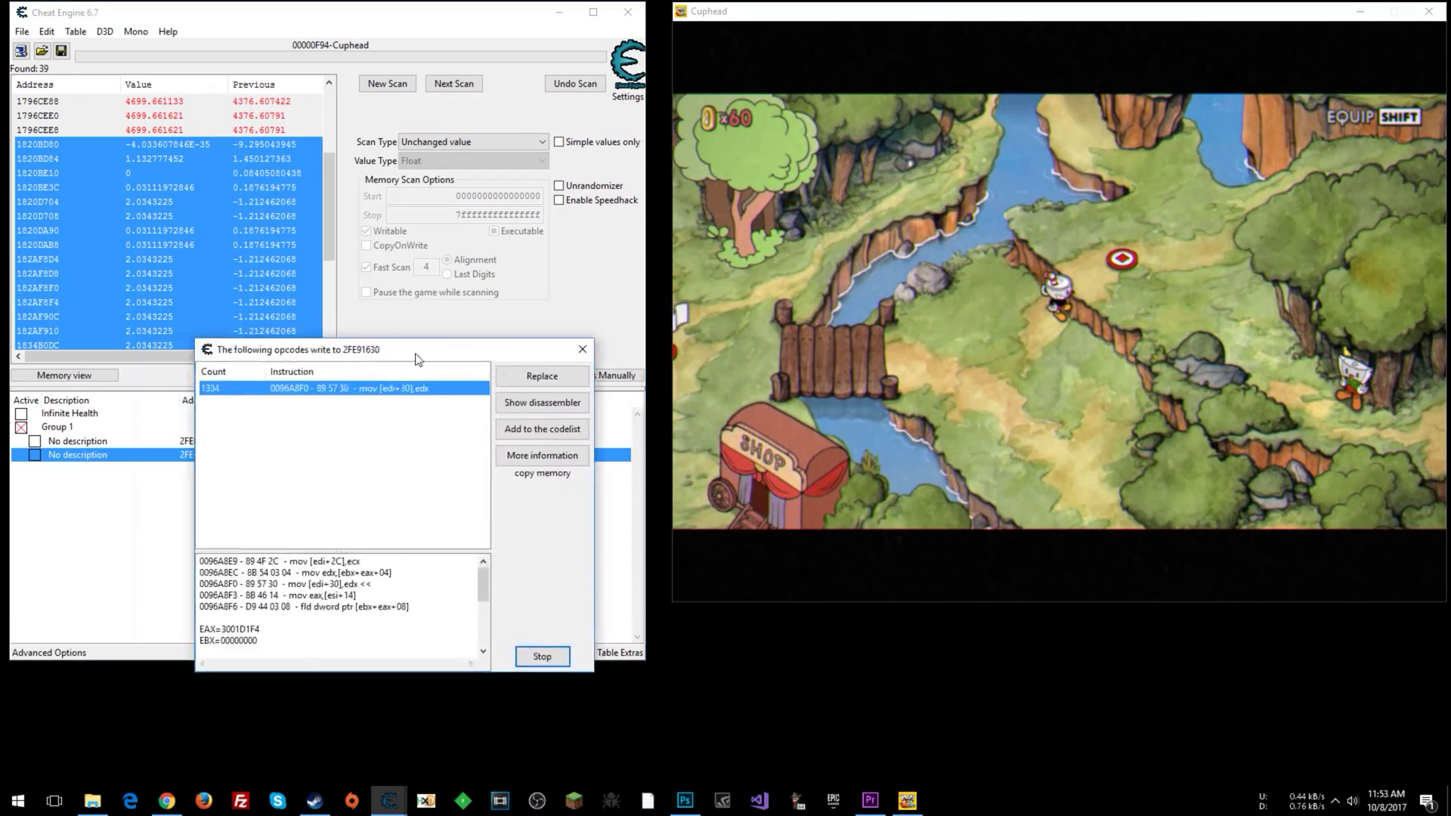
drag(385, 349, 847, 70)
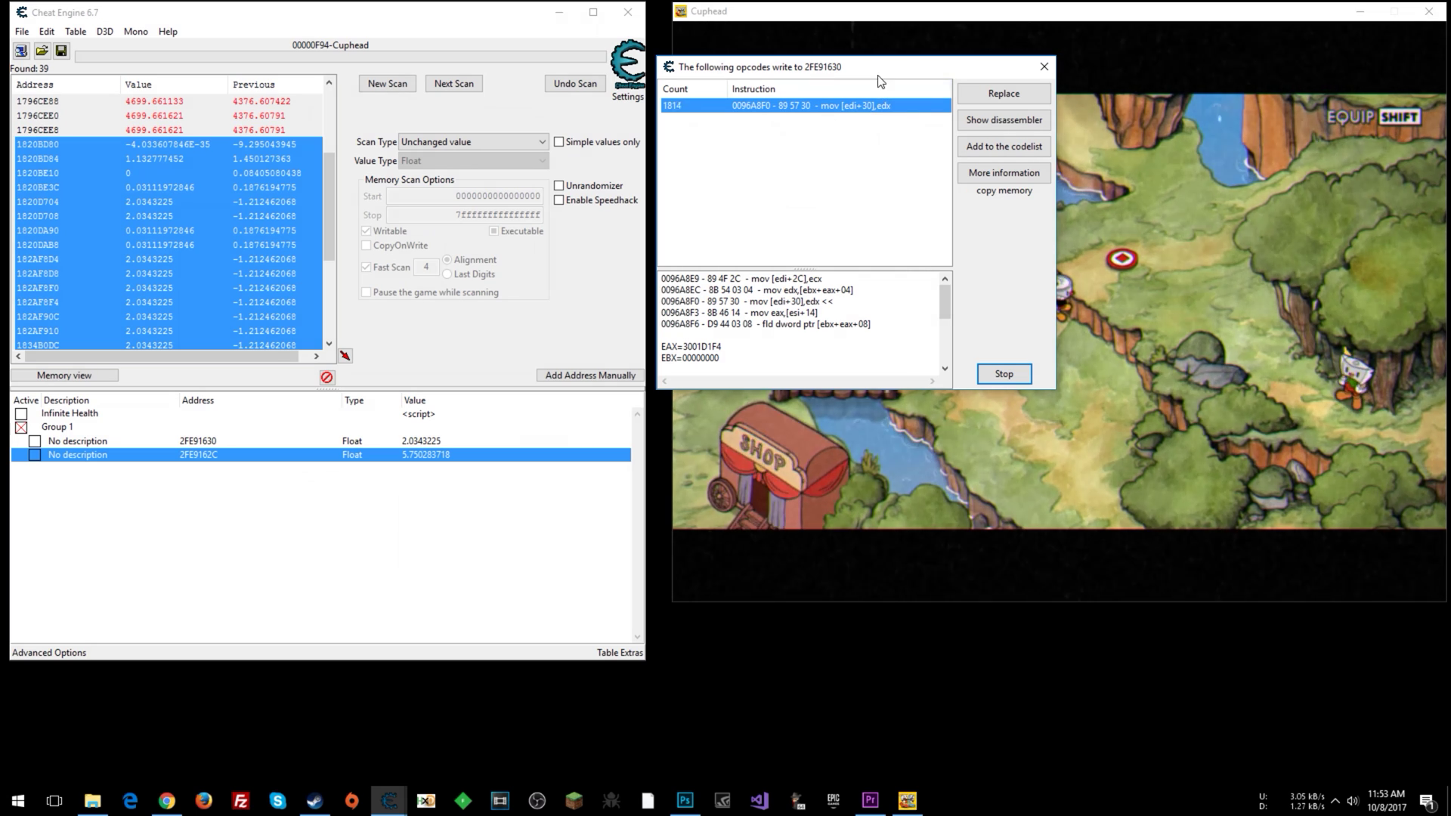
mouse_move(878, 75)
mouse_down()
mouse_move(867, 50)
mouse_move(881, 71)
mouse_up()
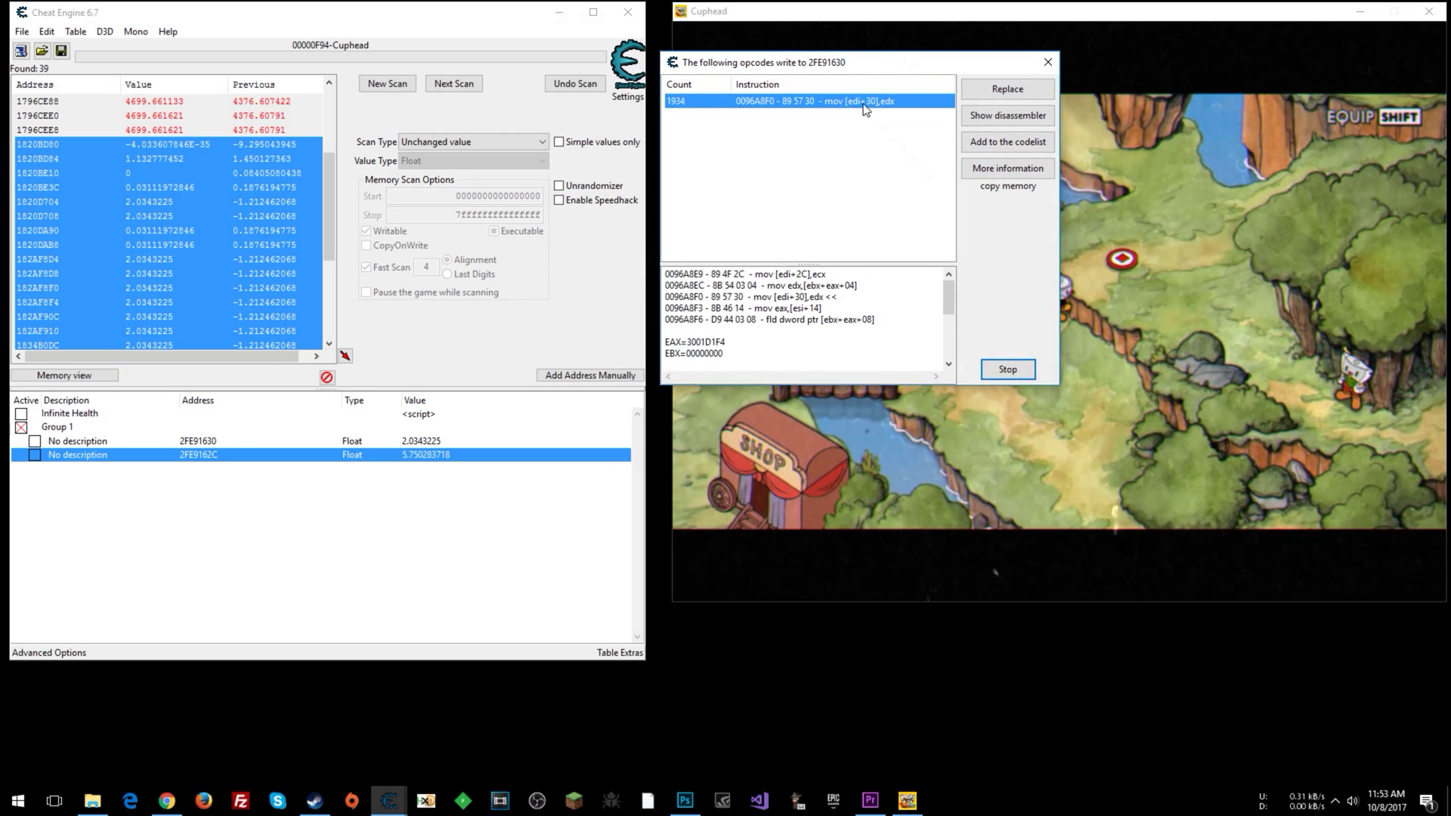
Find out which instructions write to 2FE9162C, and close that opcode list after examining it.
click(424, 443)
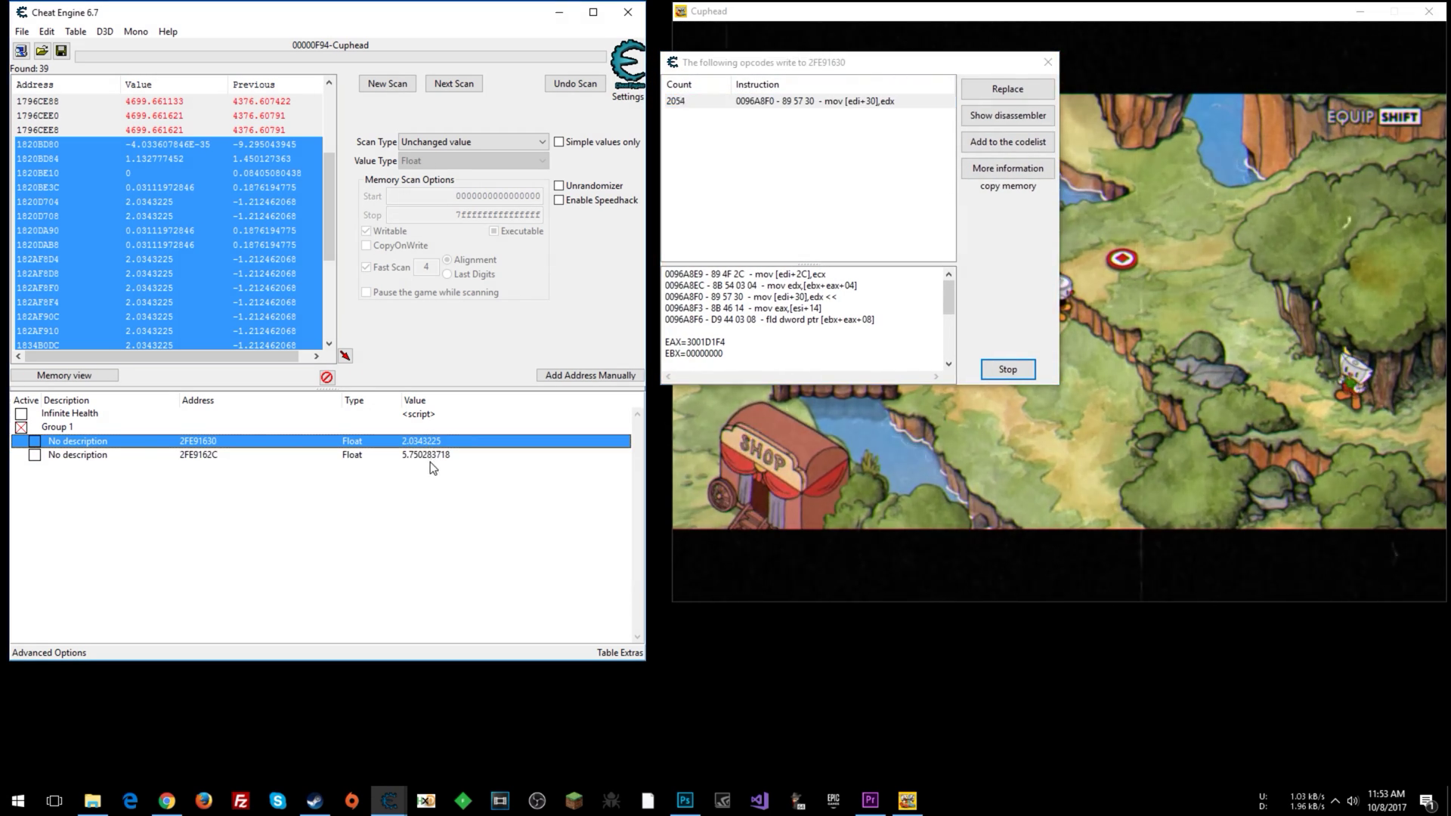
click(430, 458)
right_click(405, 456)
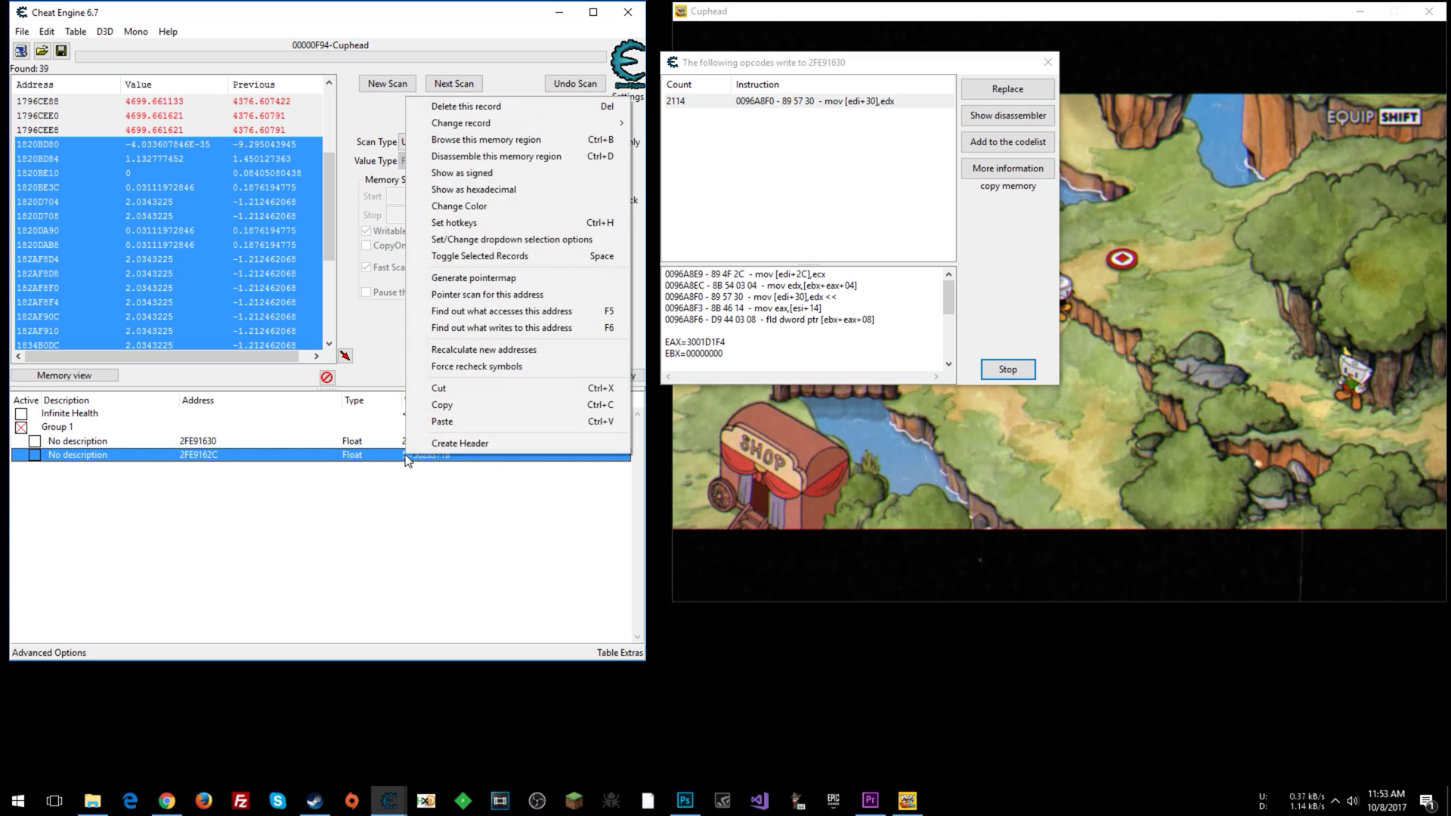
click(515, 330)
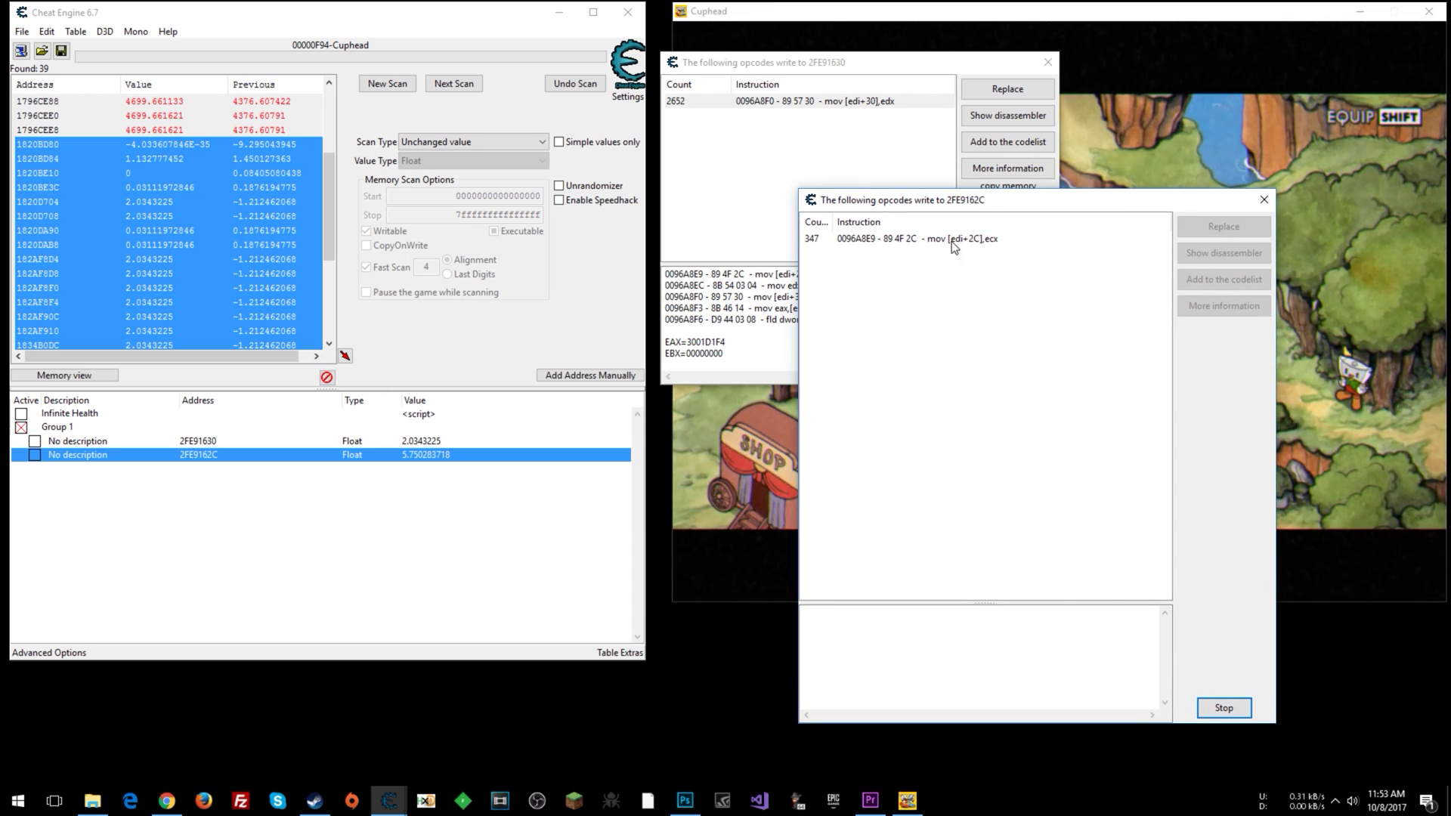
click(1264, 201)
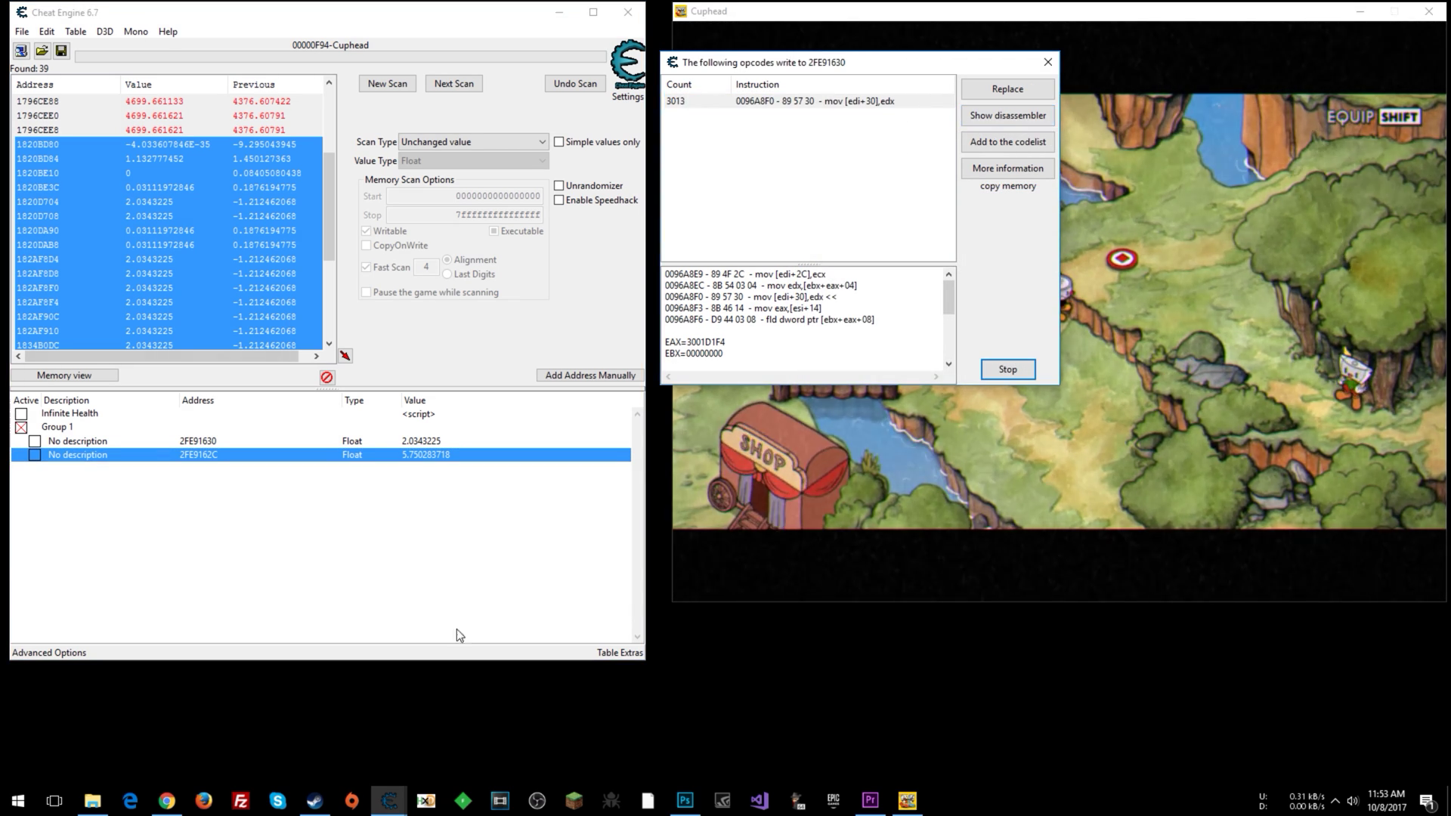
Show the instruction writing to 2FE91630 in the disassembler and arrange the windows so the code and address list are both accessible.
mouse_move(387, 807)
mouse_move(466, 738)
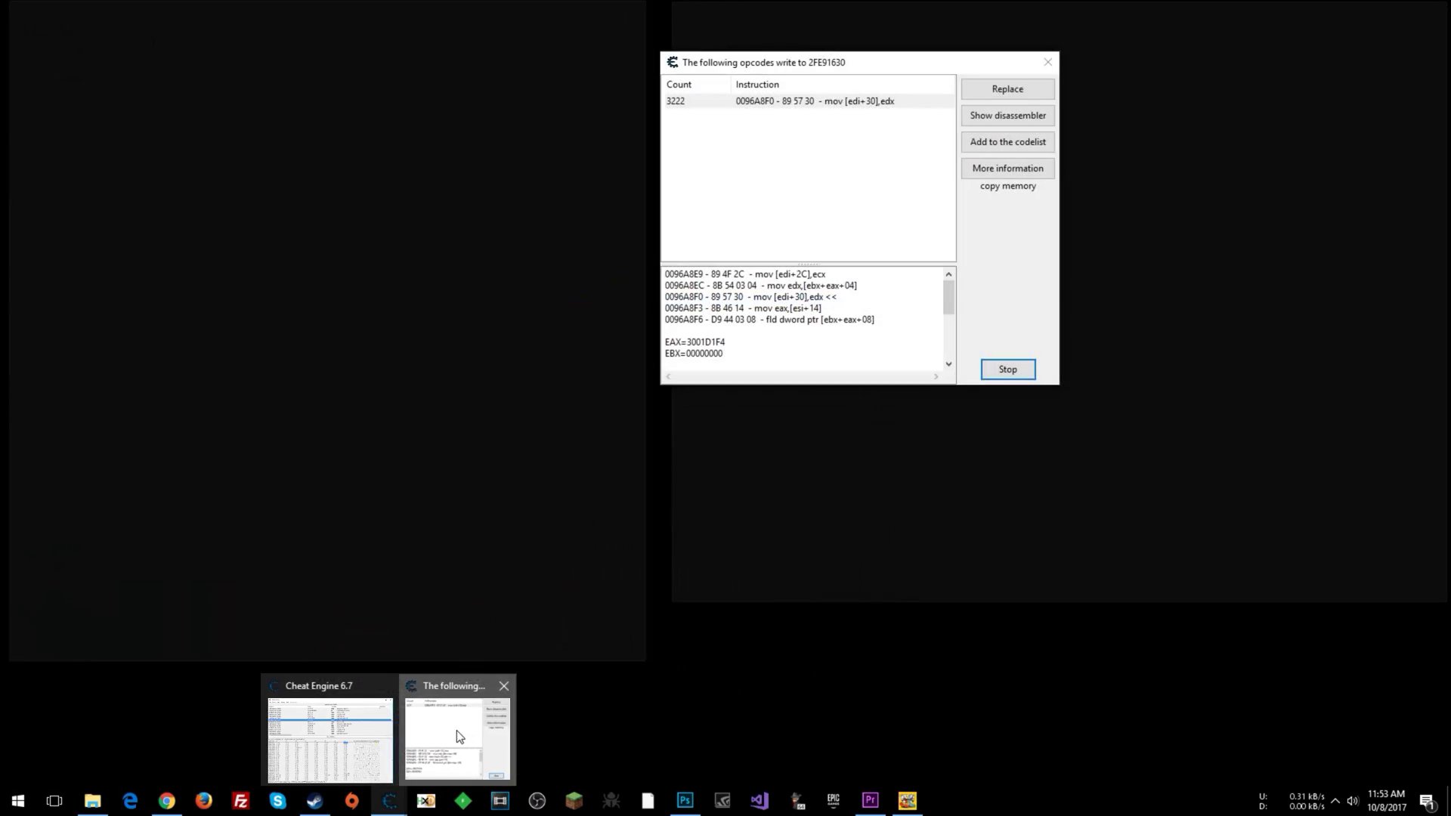
click(343, 731)
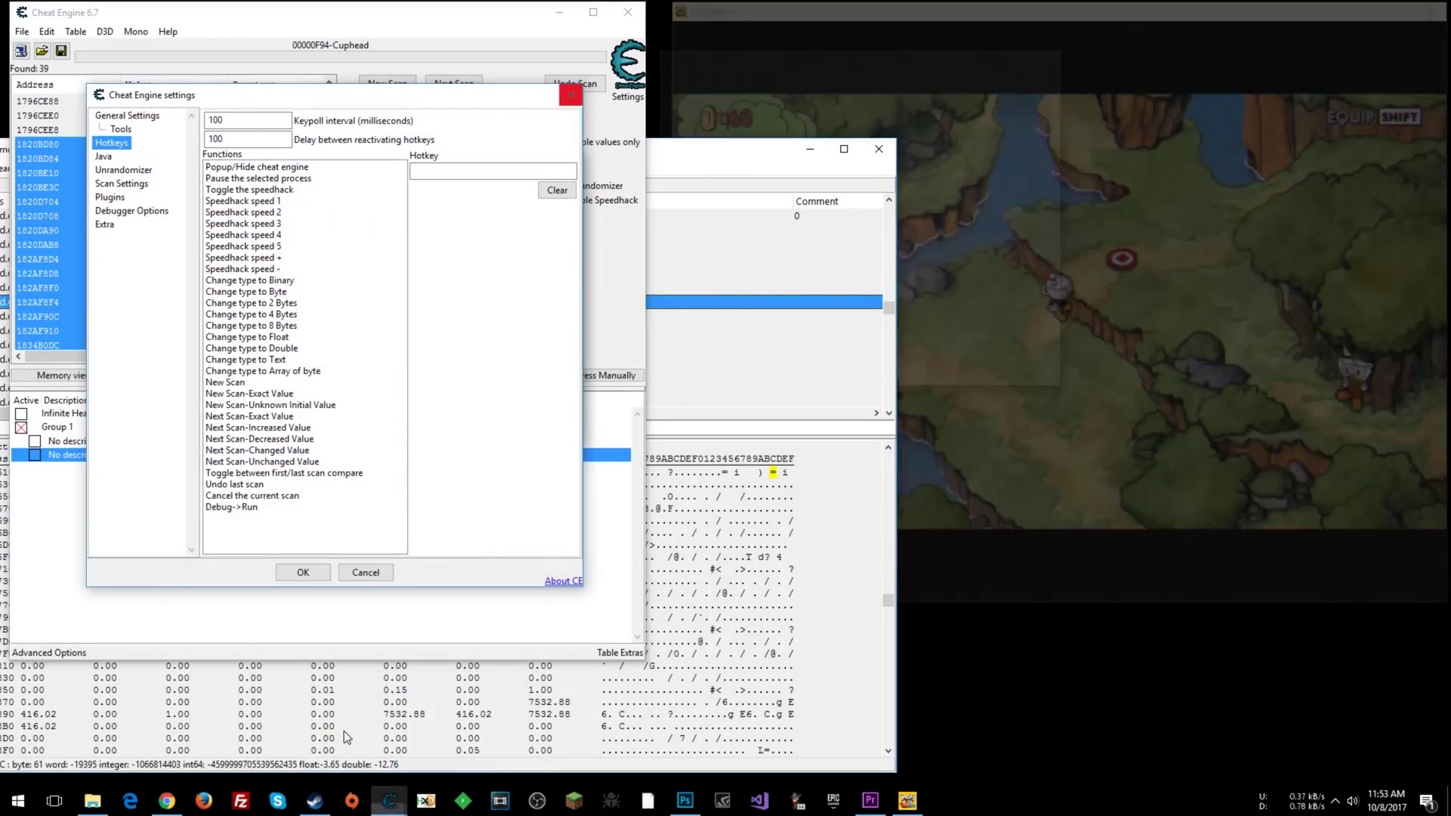
drag(437, 23, 462, 39)
drag(763, 66, 781, 43)
click(1026, 90)
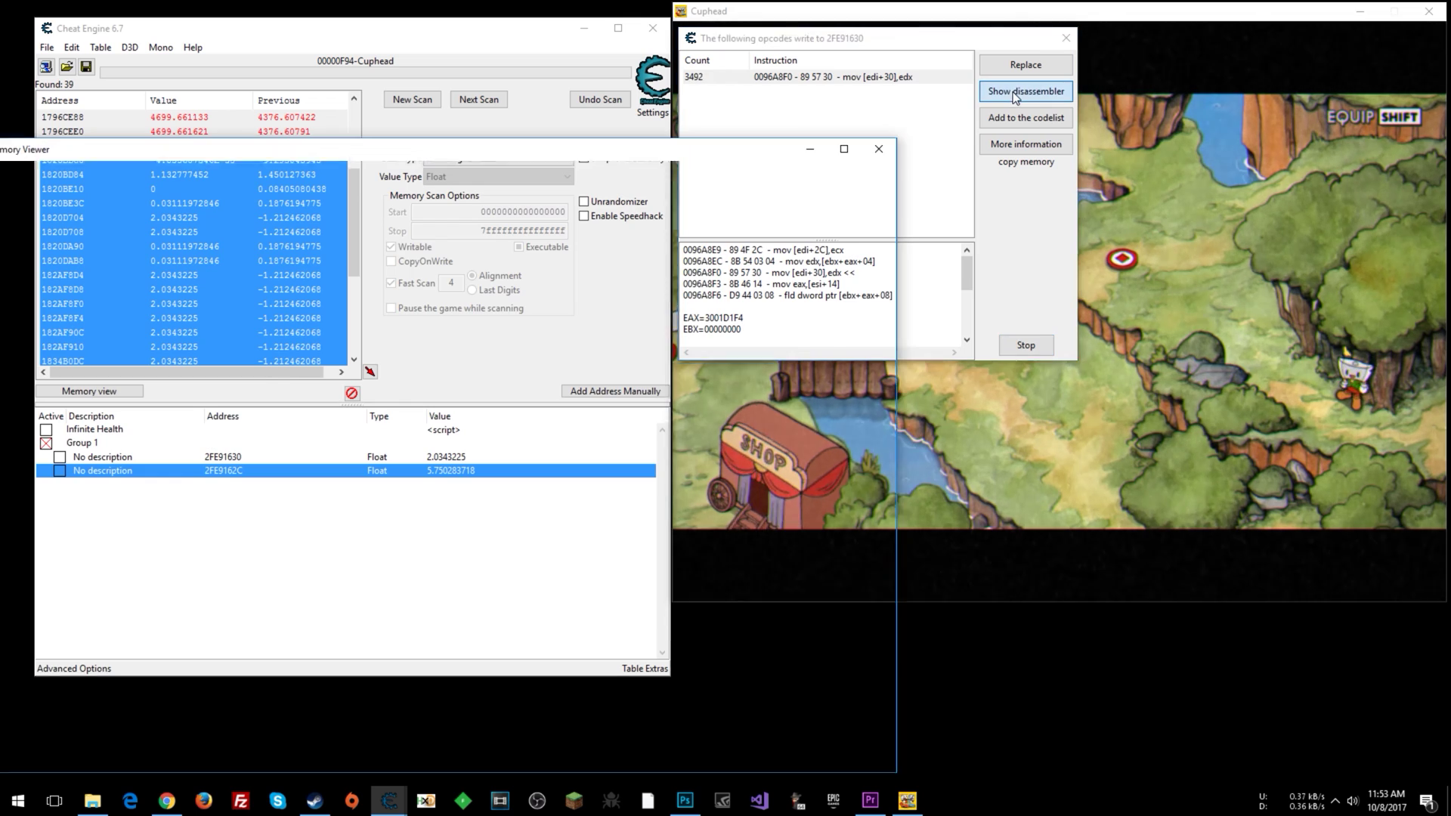
drag(497, 158, 959, 133)
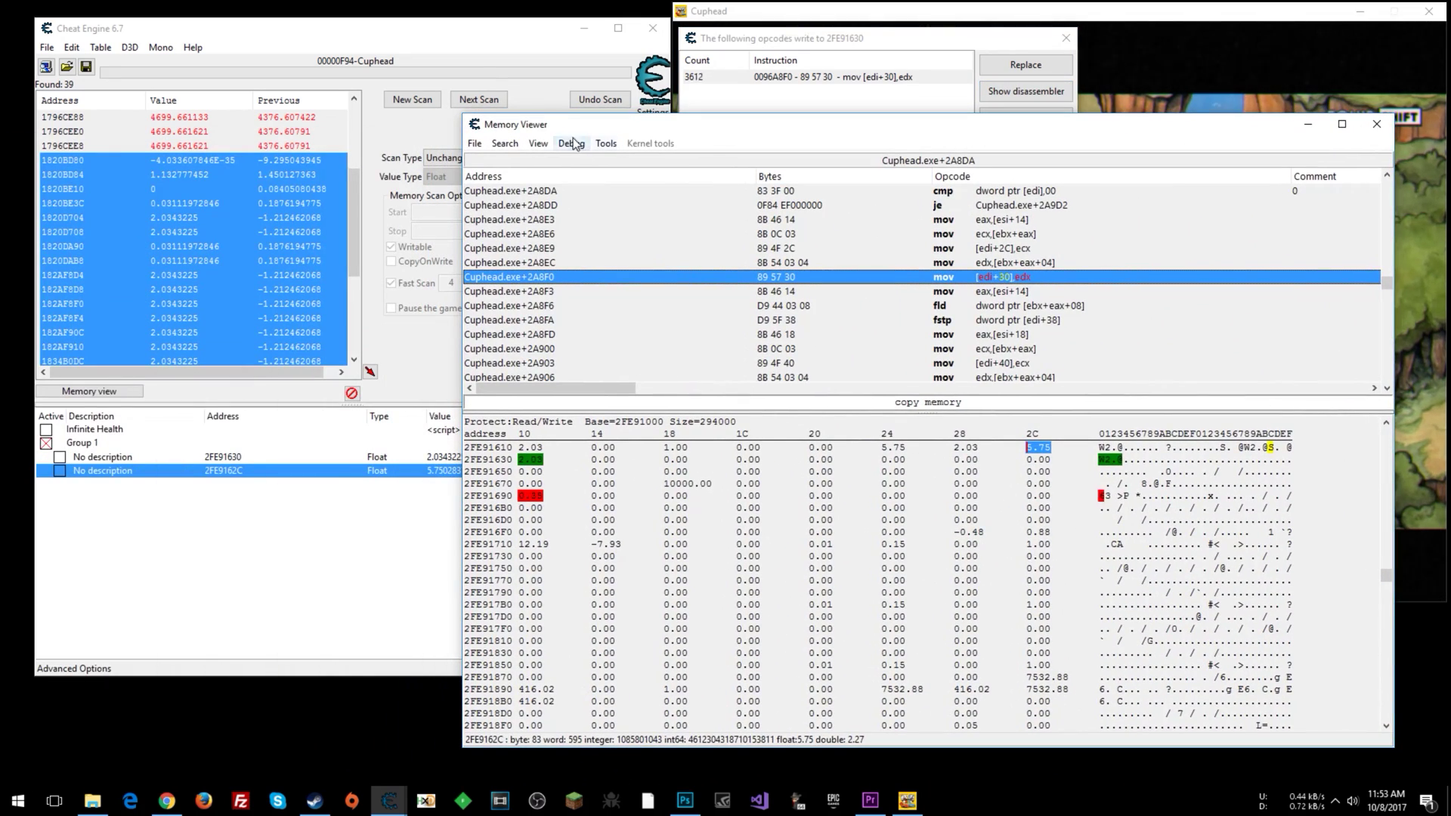
drag(465, 38, 451, 28)
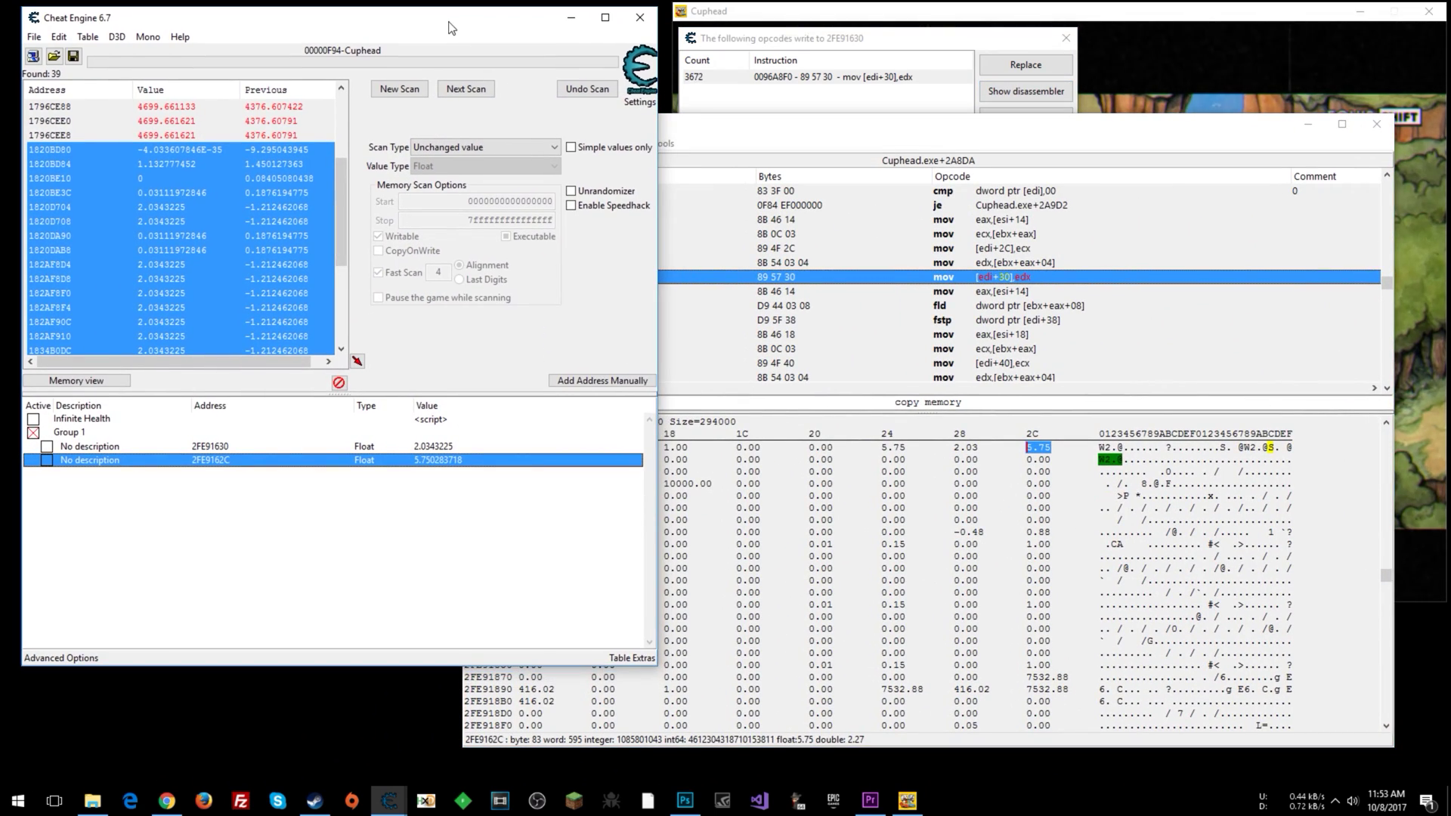
Compare the mov instructions that write to [edi+2C] and [edi+30] in the disassembler.
click(1014, 274)
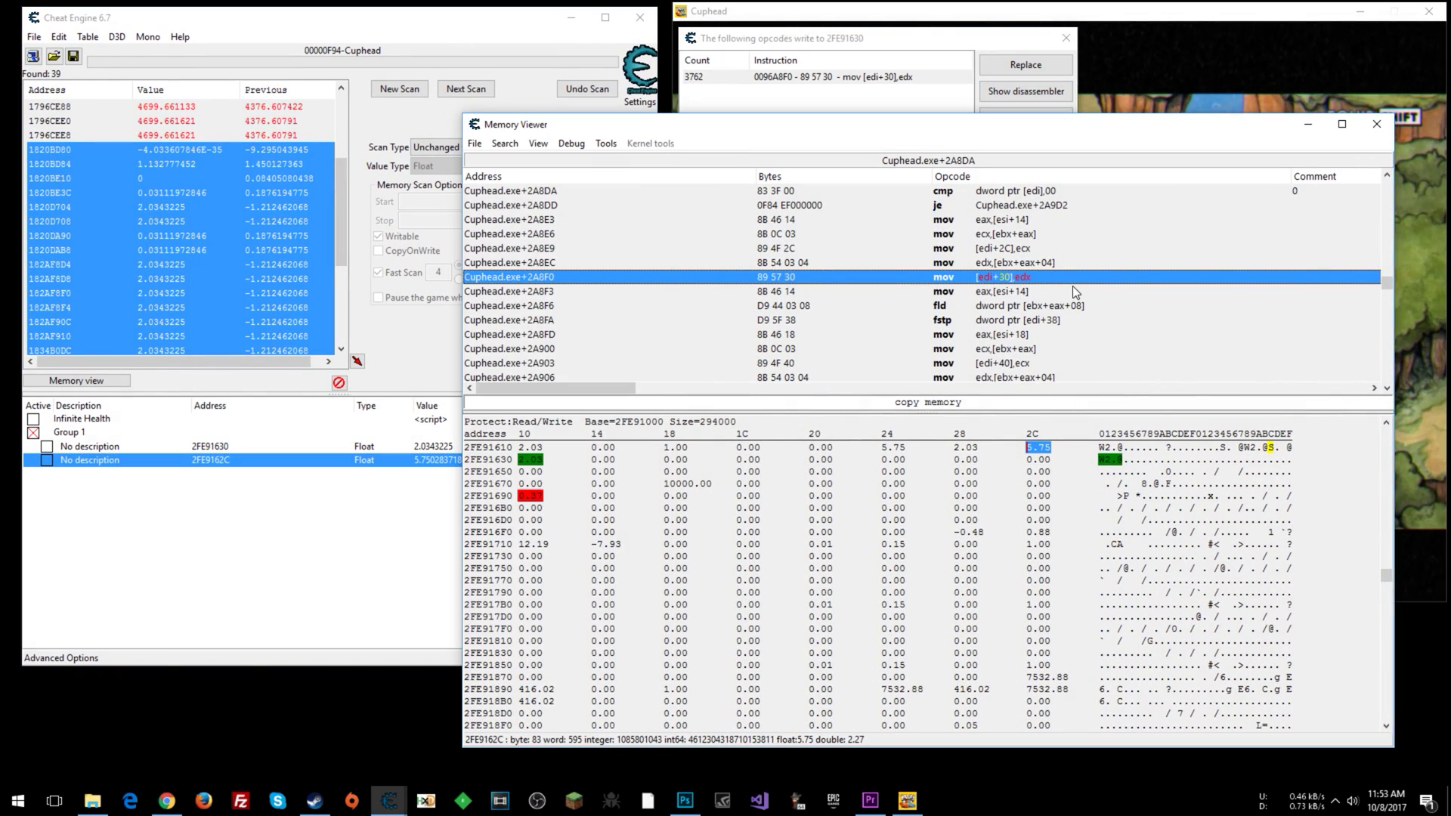
click(1026, 249)
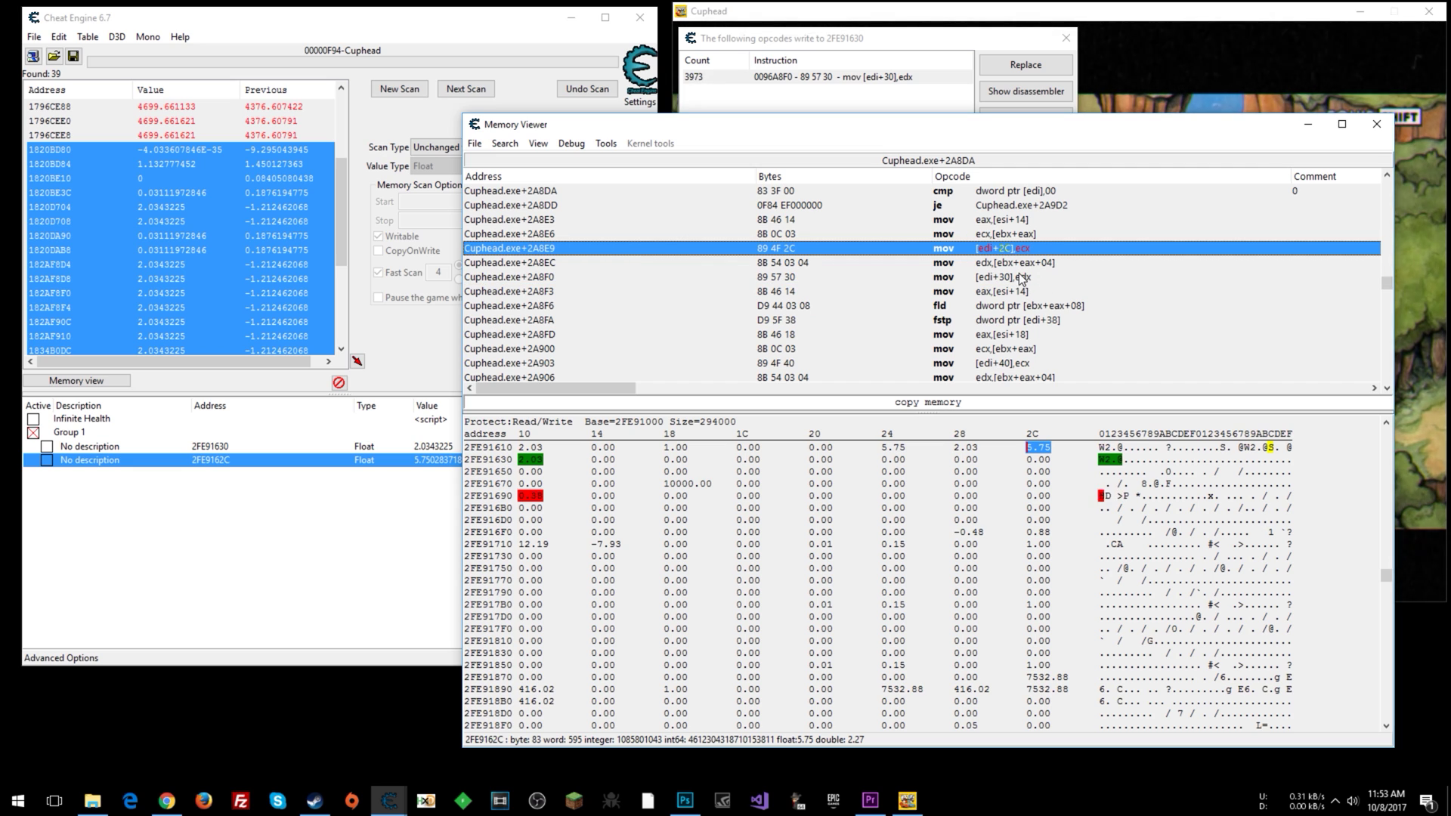
click(1022, 278)
click(1020, 252)
Generate an AOB Injection script for the mov [edi+30],edx instruction at "Cuphead.exe"+2A8F0, naming the injection symbol coords.
click(1013, 278)
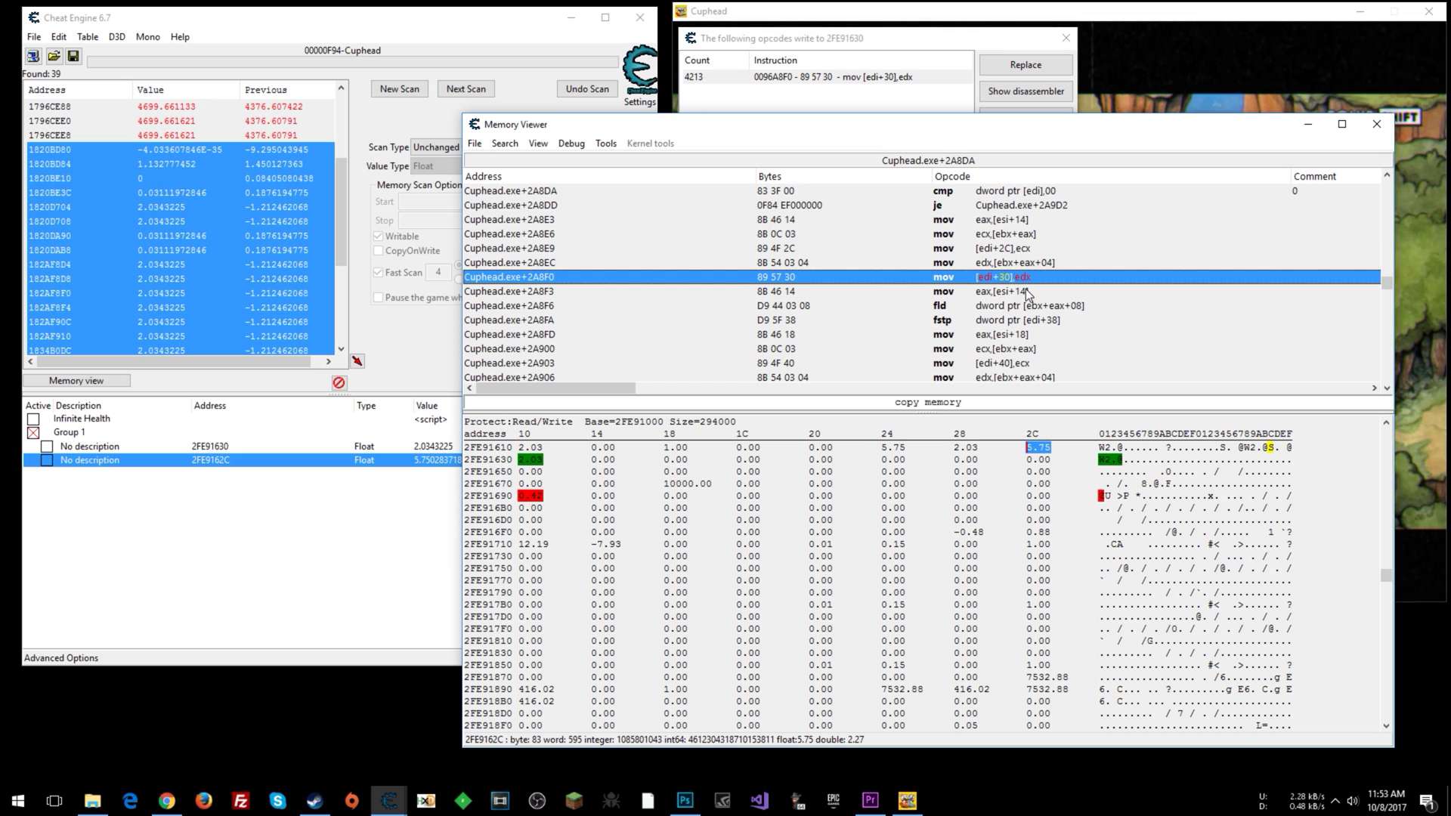
right_click(1003, 280)
click(995, 282)
click(607, 144)
click(618, 146)
click(619, 145)
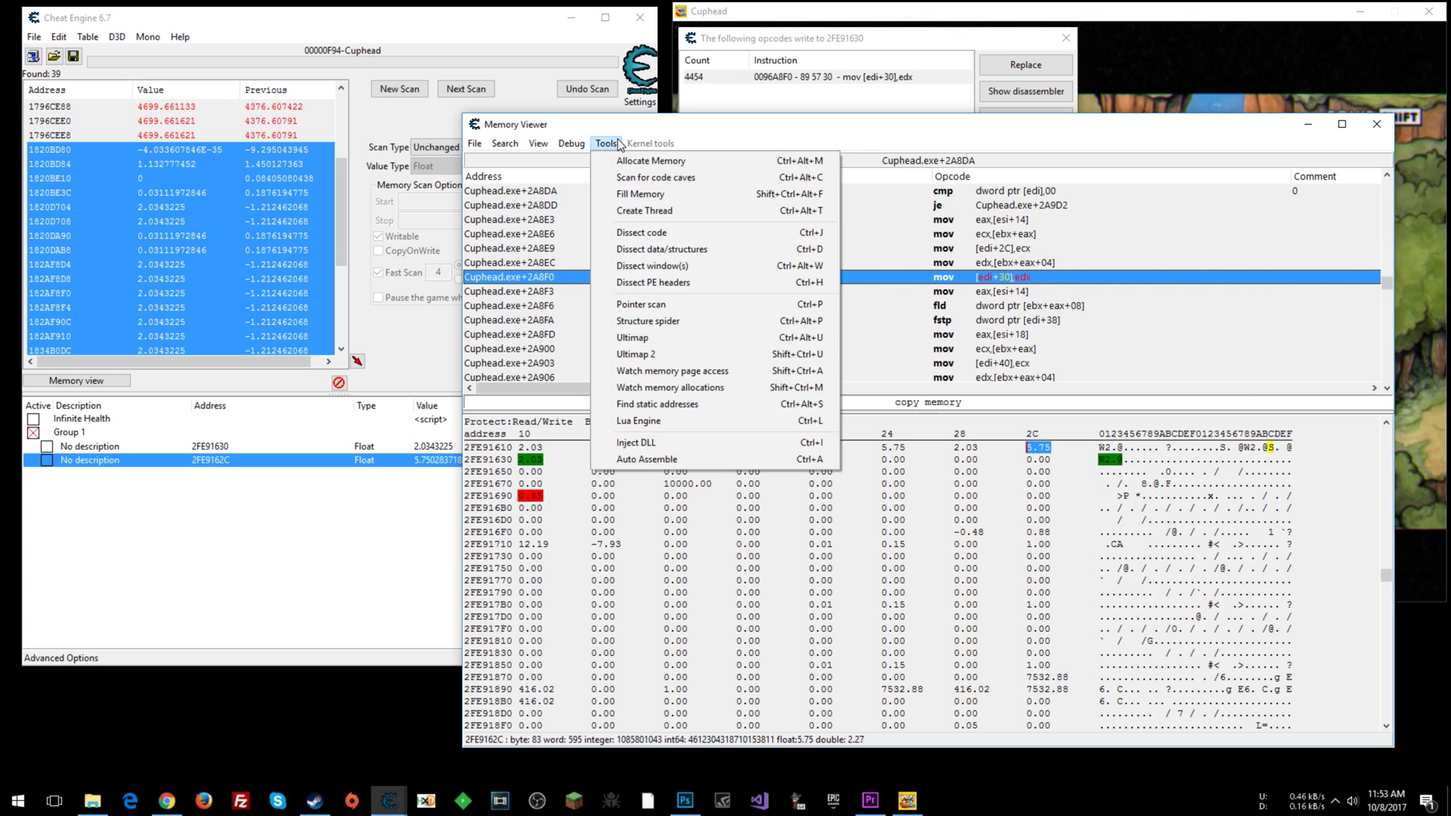
click(648, 459)
click(226, 79)
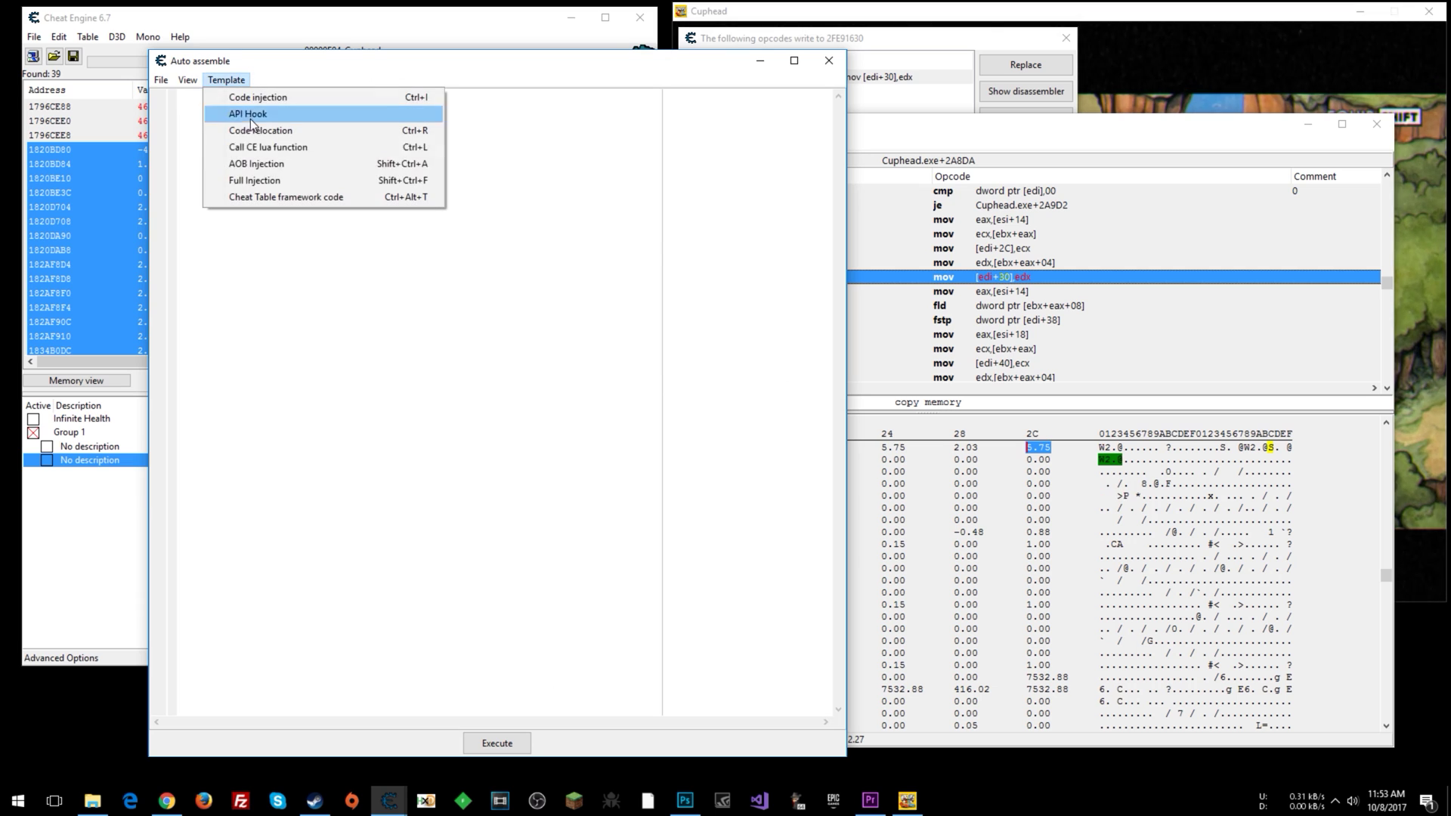
click(269, 164)
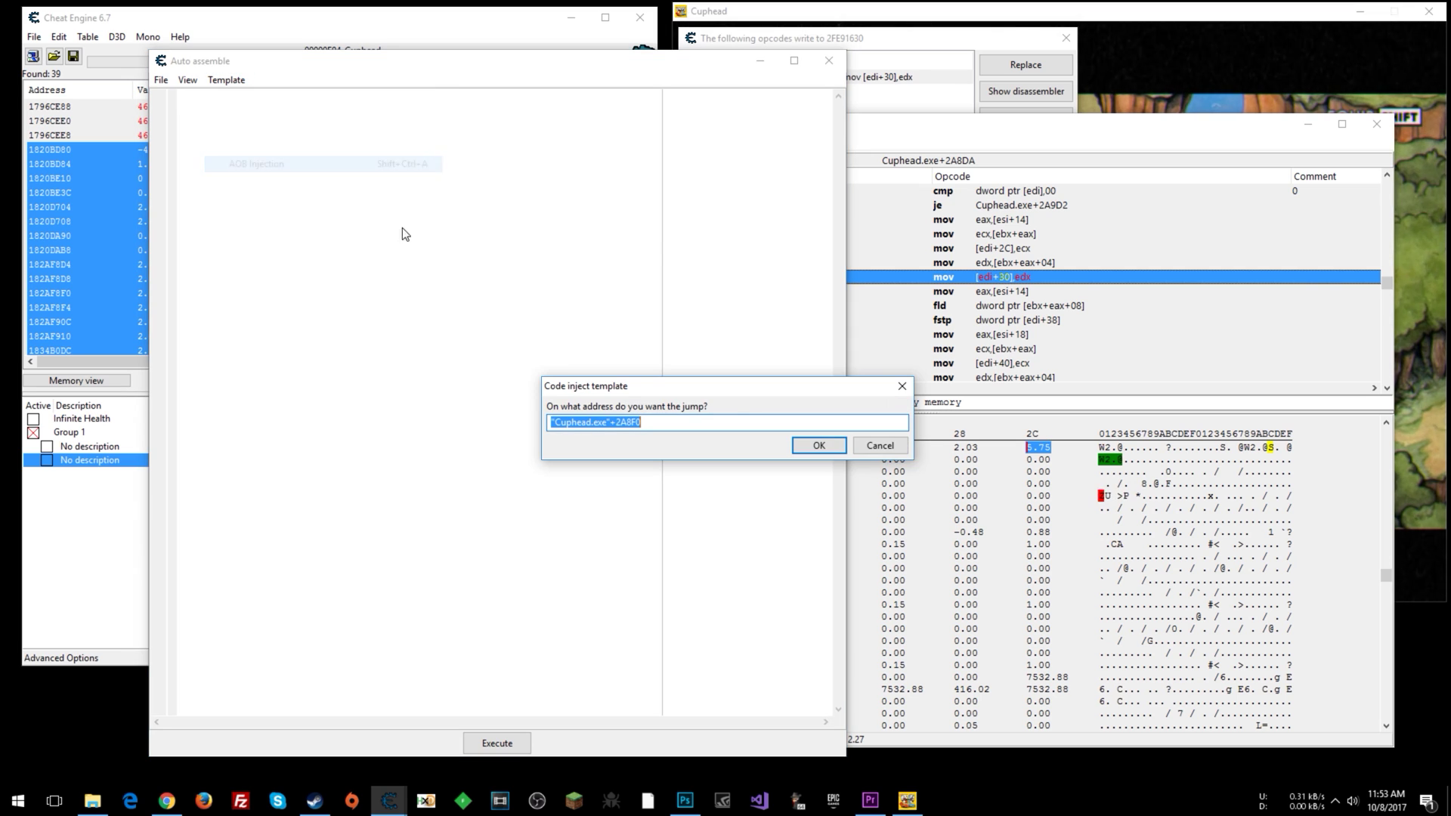
click(819, 447)
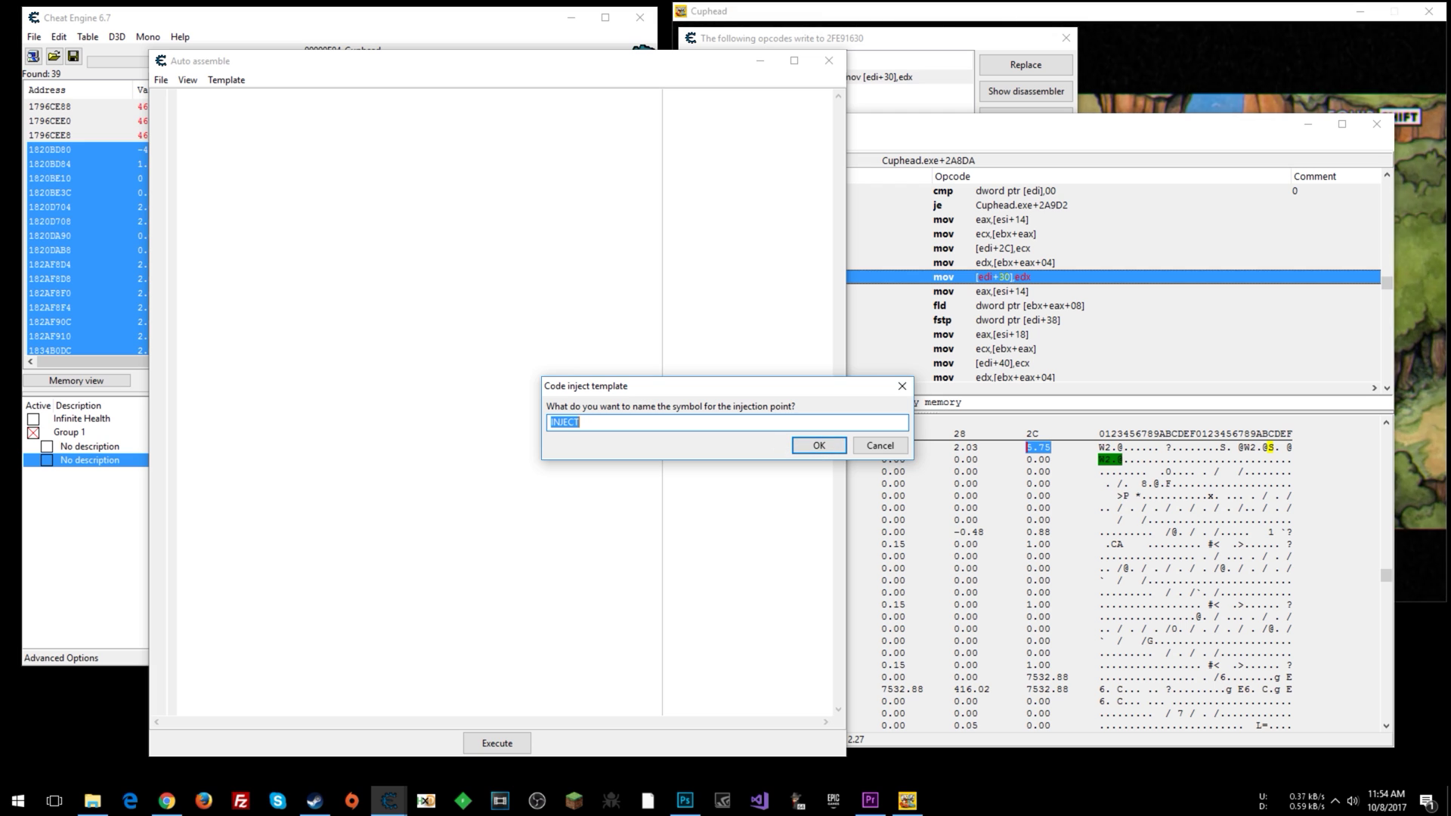
key(Return)
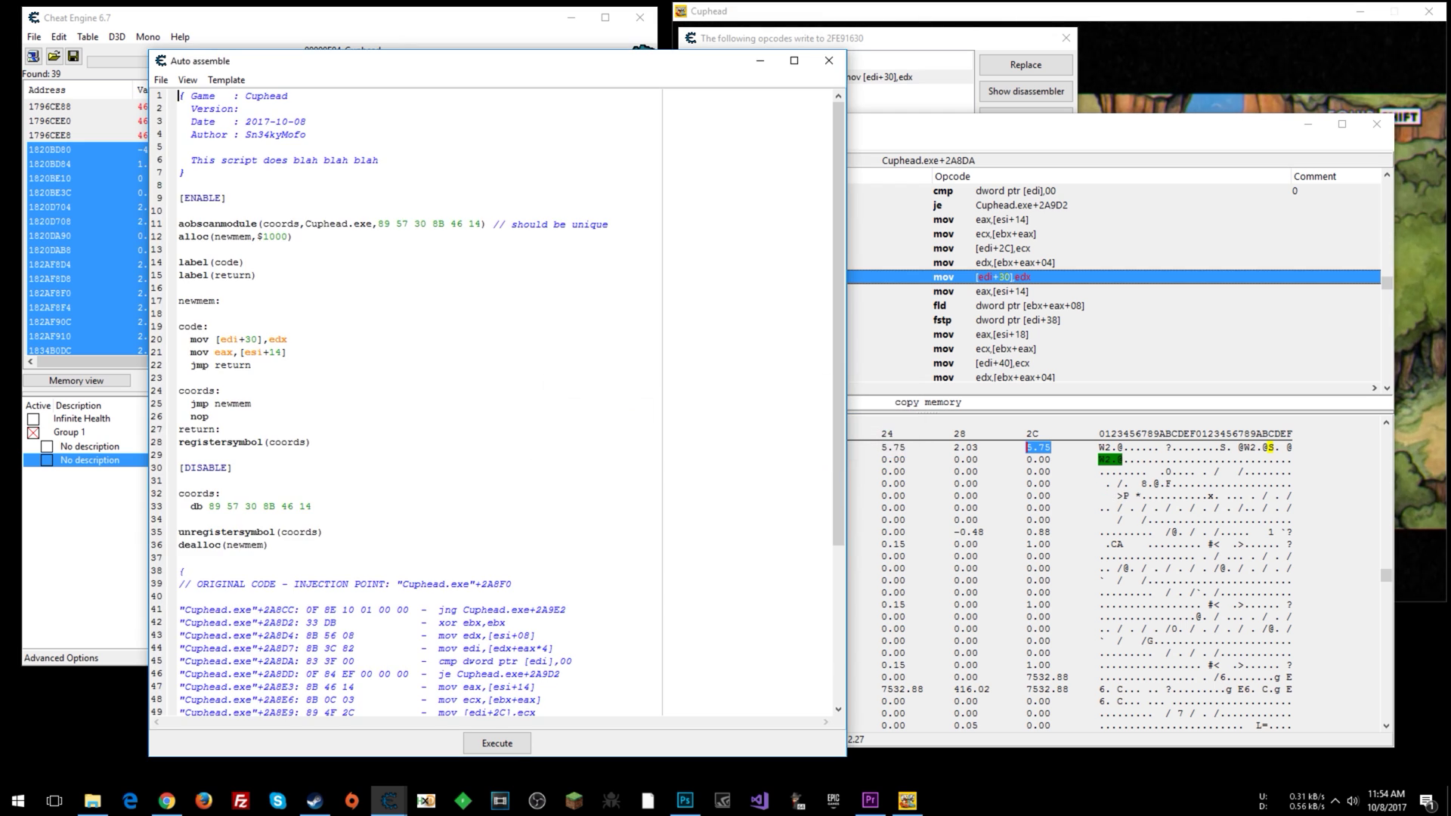
Add globalalloc(baseCoords,1) below the alloc line, followed by a baseCoords: block containing dd 0.
drag(424, 62, 719, 66)
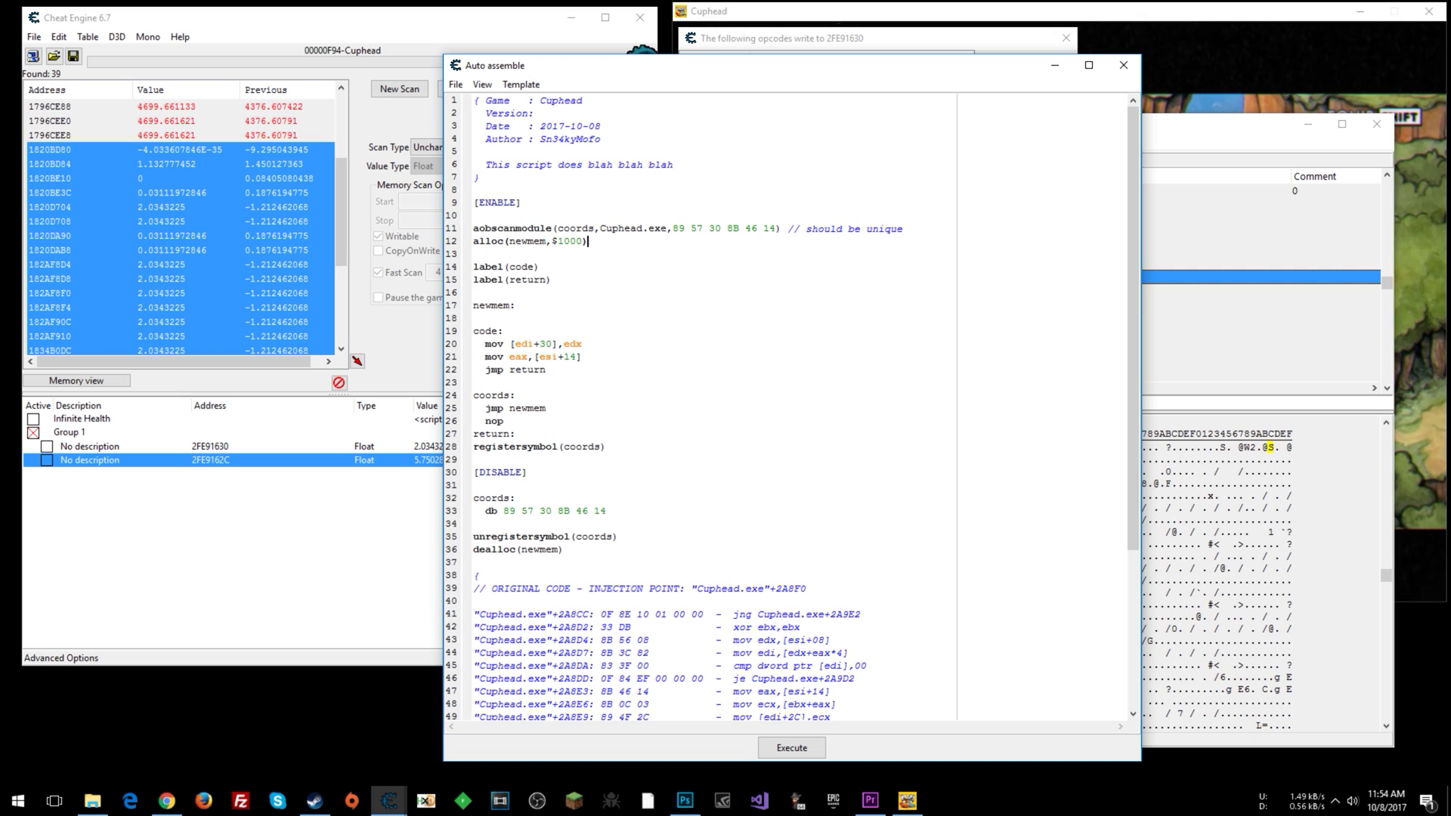
key(Return)
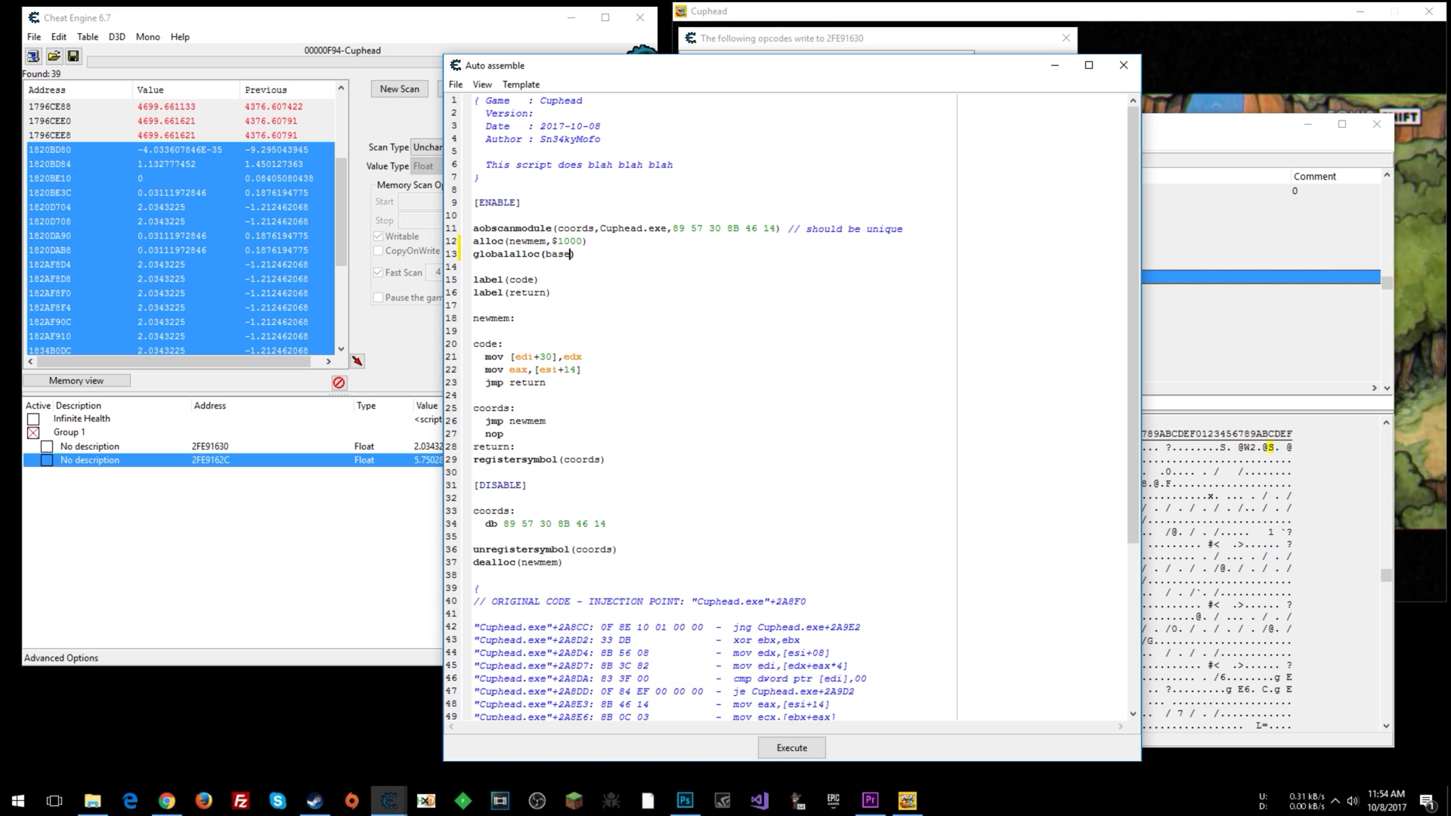
text(,)
key(Return)
key(Return)
text(bas)
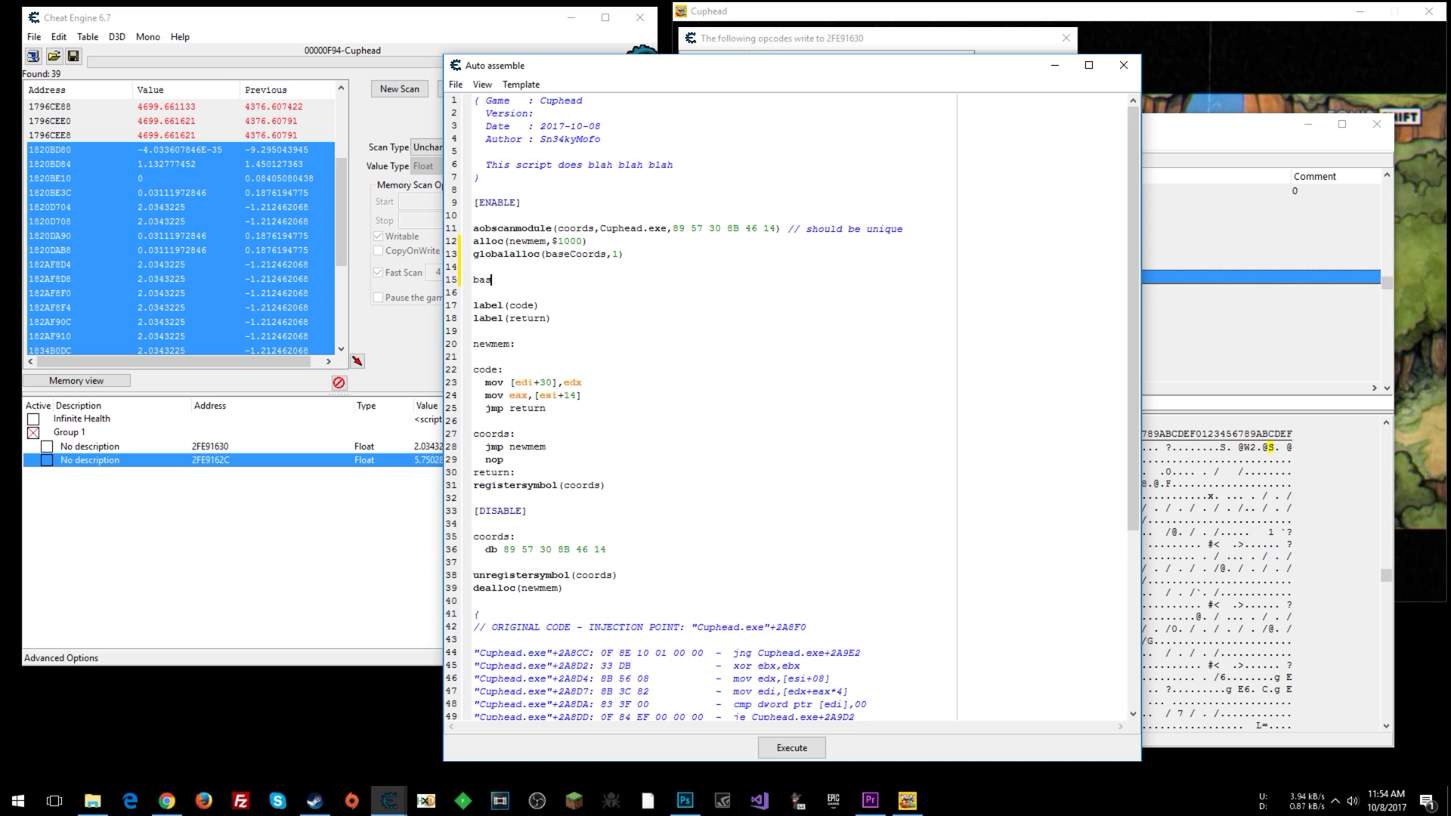
text(eCoords:)
key(Return)
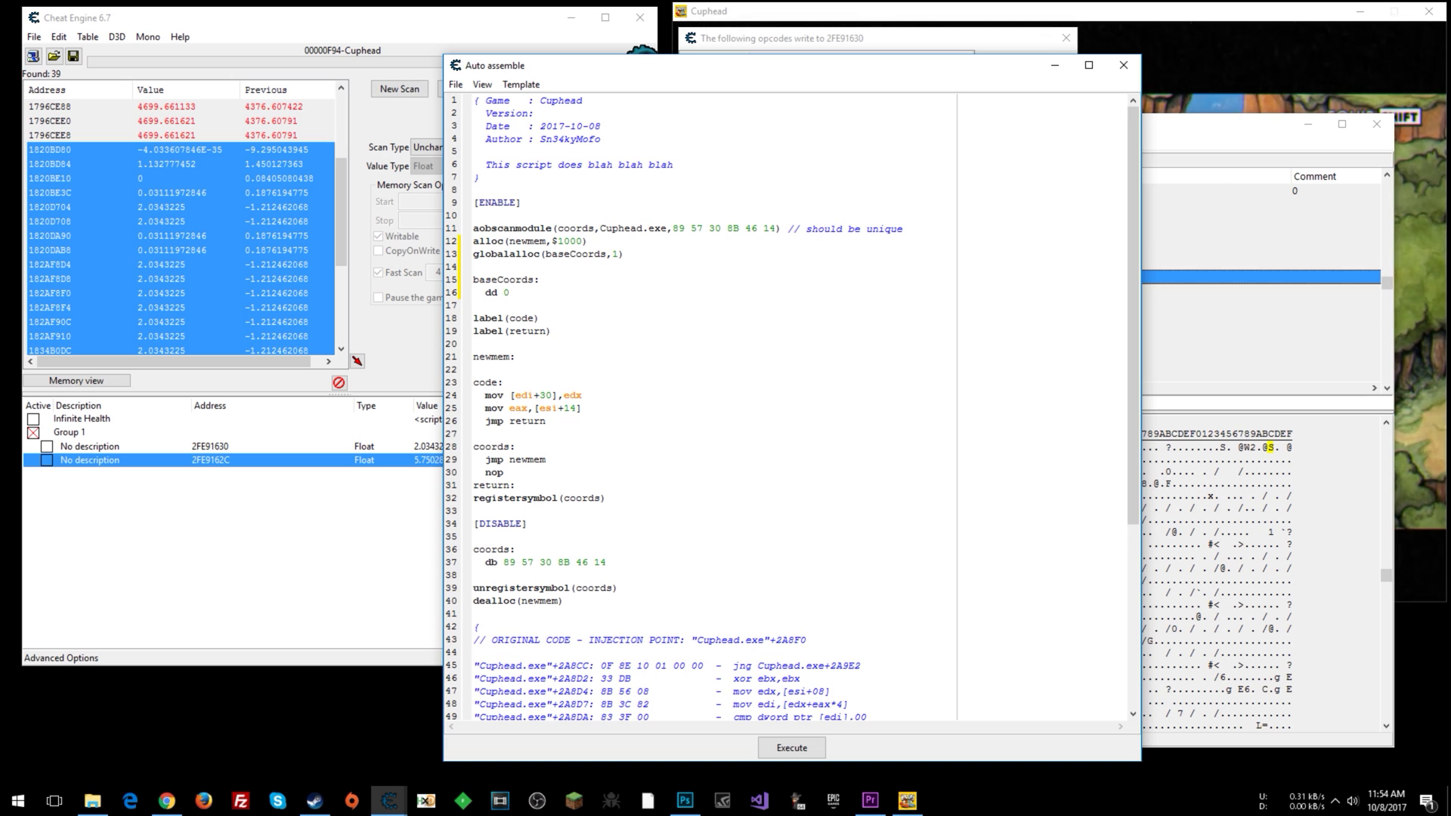
Insert mov [baseCoords],edi as the first instruction under the code label to store the base address.
drag(510, 293, 464, 262)
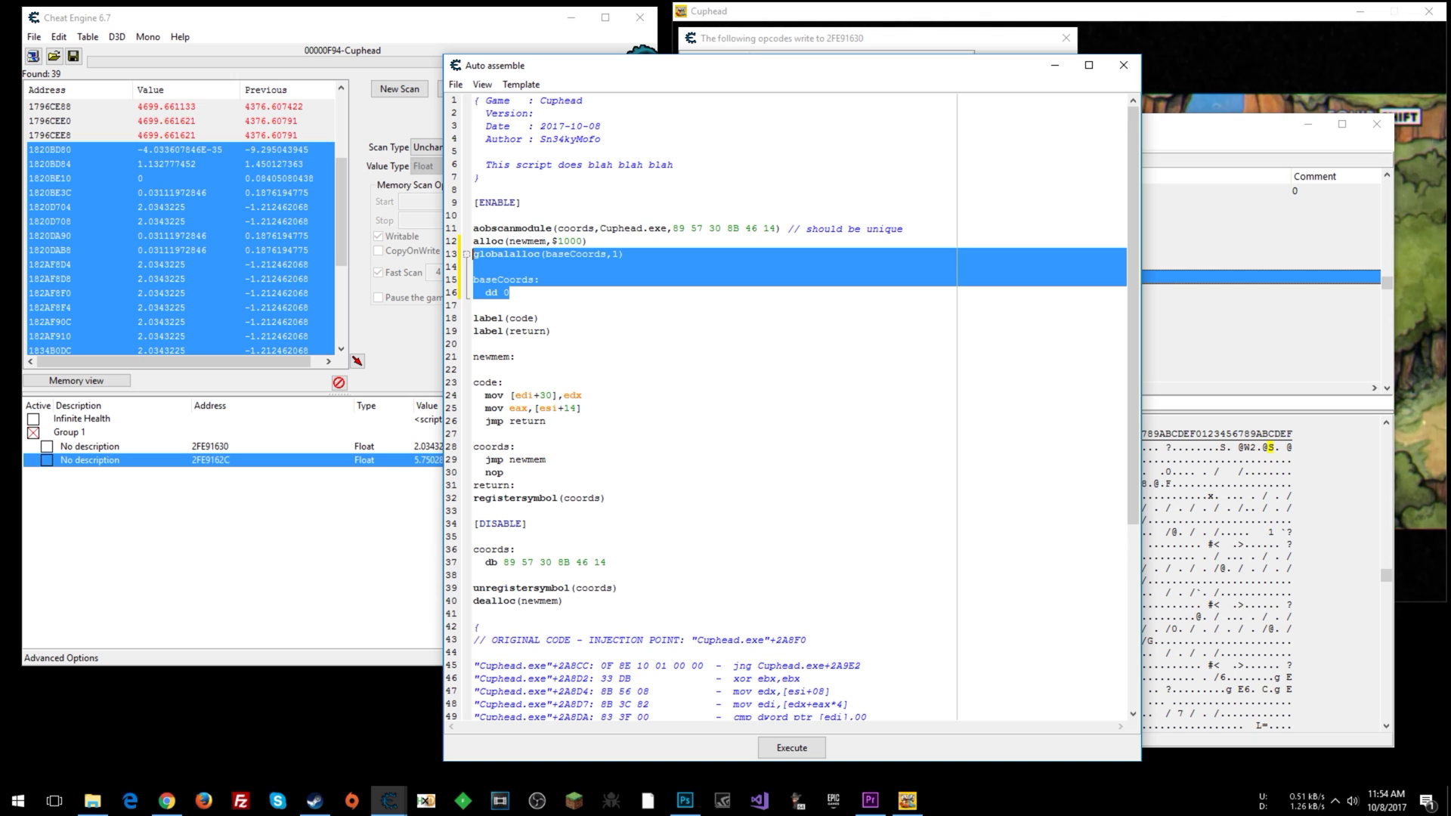
double_click(524, 395)
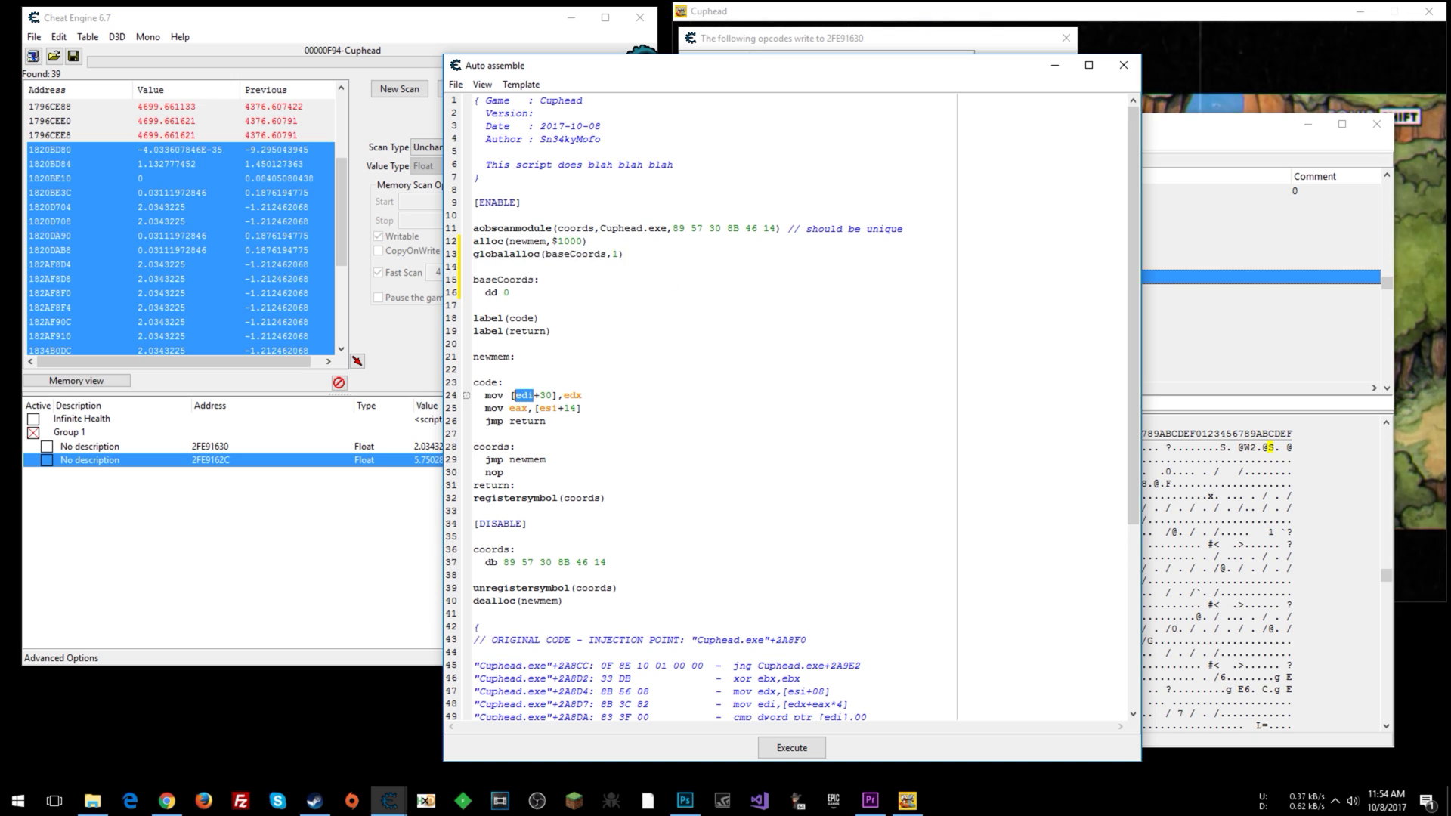
drag(607, 254, 545, 254)
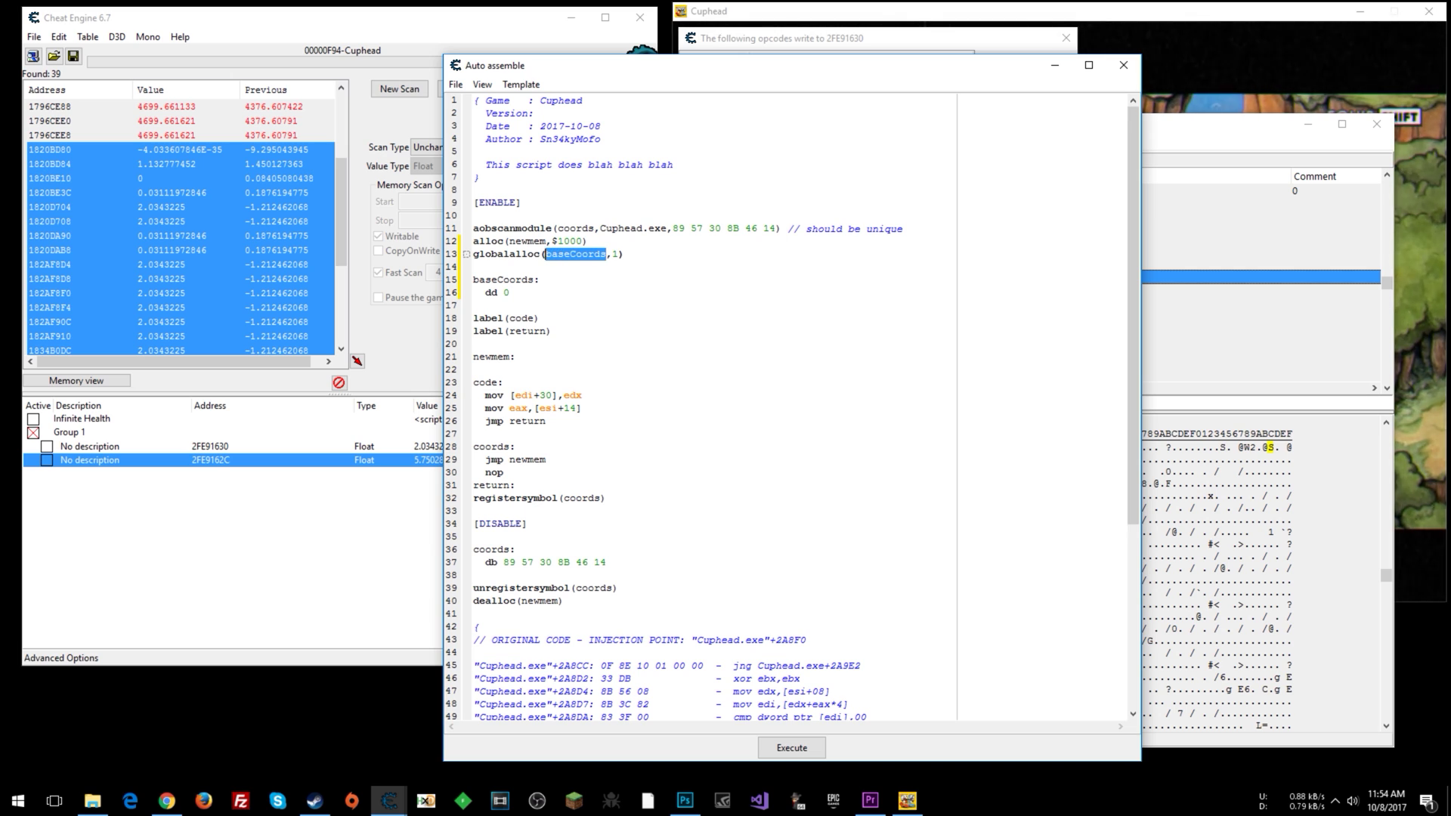
click(503, 382)
key(Return)
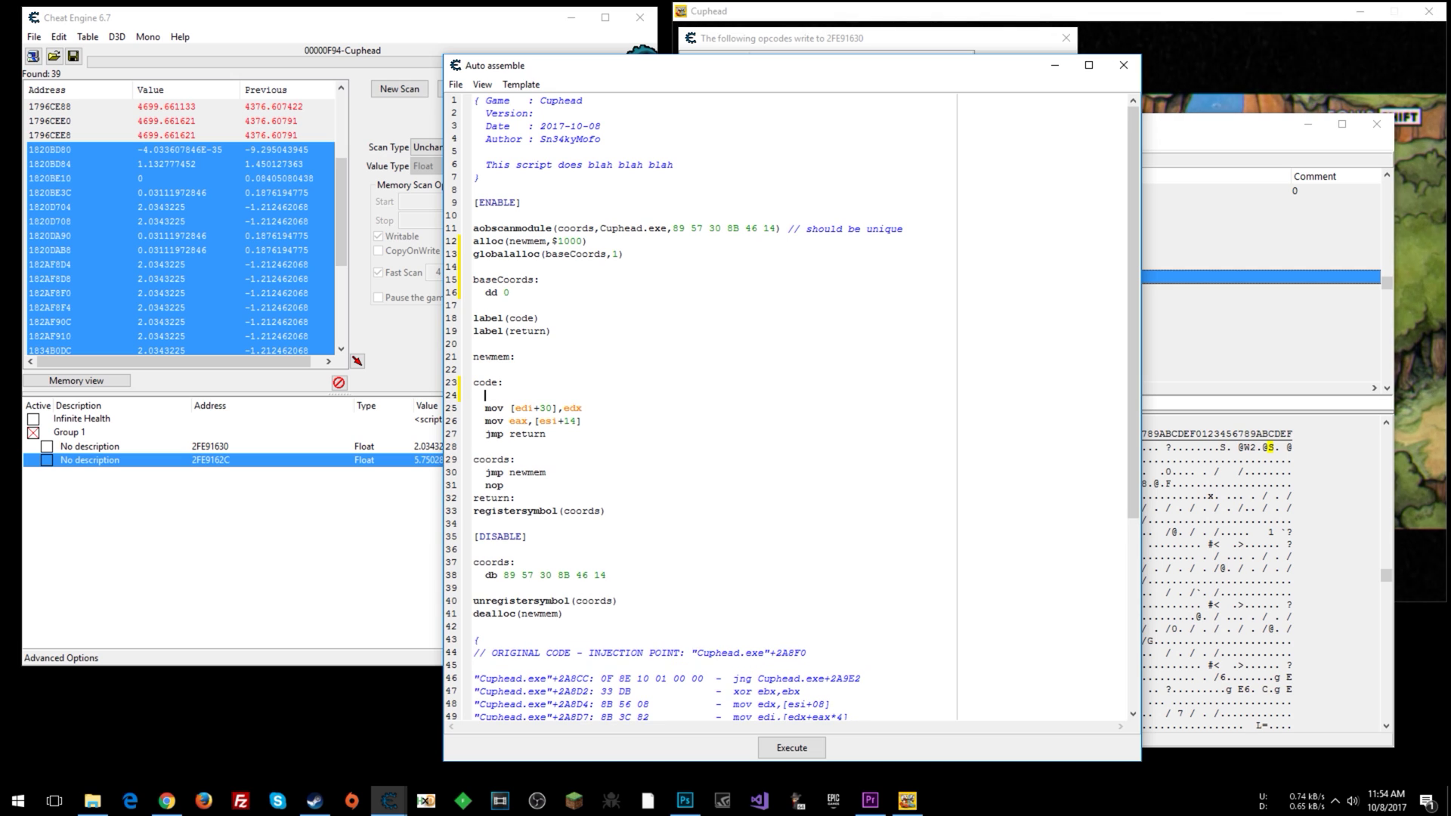
text(mov [baseCoords],)
drag(534, 408, 511, 408)
click(588, 395)
text(di)
drag(551, 409, 547, 408)
Assign the coords script to the current cheat table and close the Auto assemble editor.
click(455, 83)
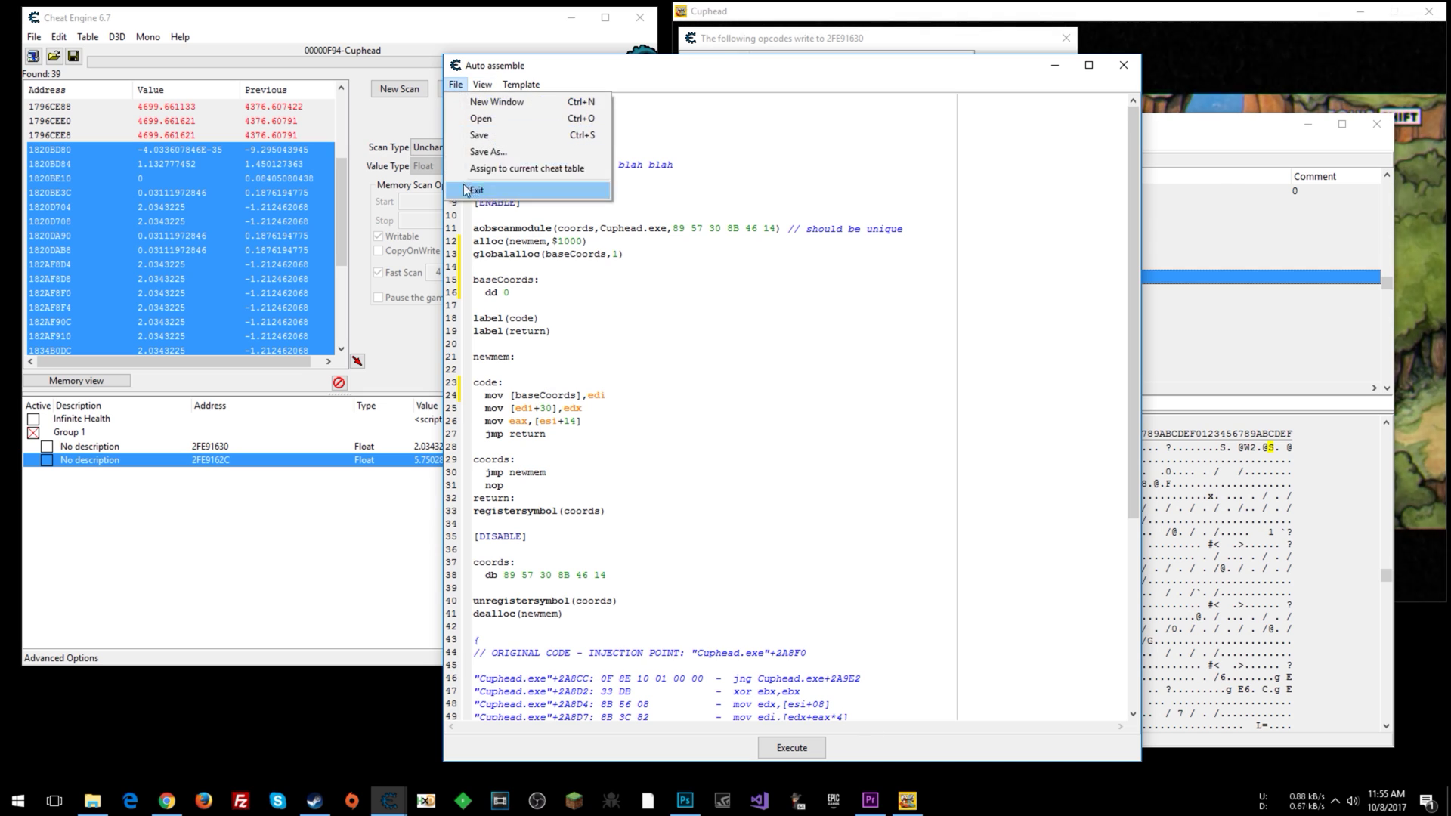
click(532, 168)
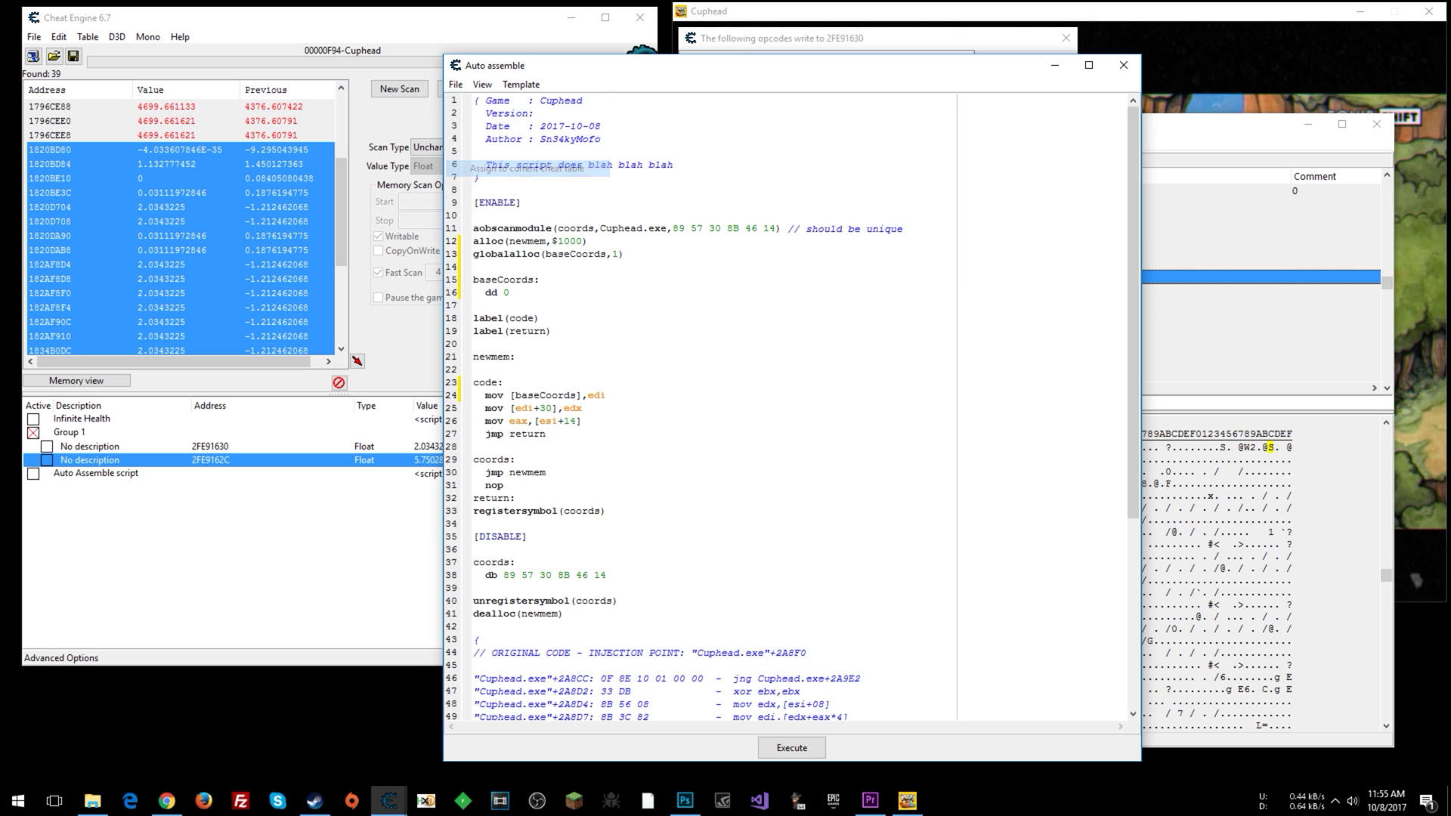
click(1124, 65)
Add a manual address entry described X at [baseCoords]+2C with the Float type.
click(352, 542)
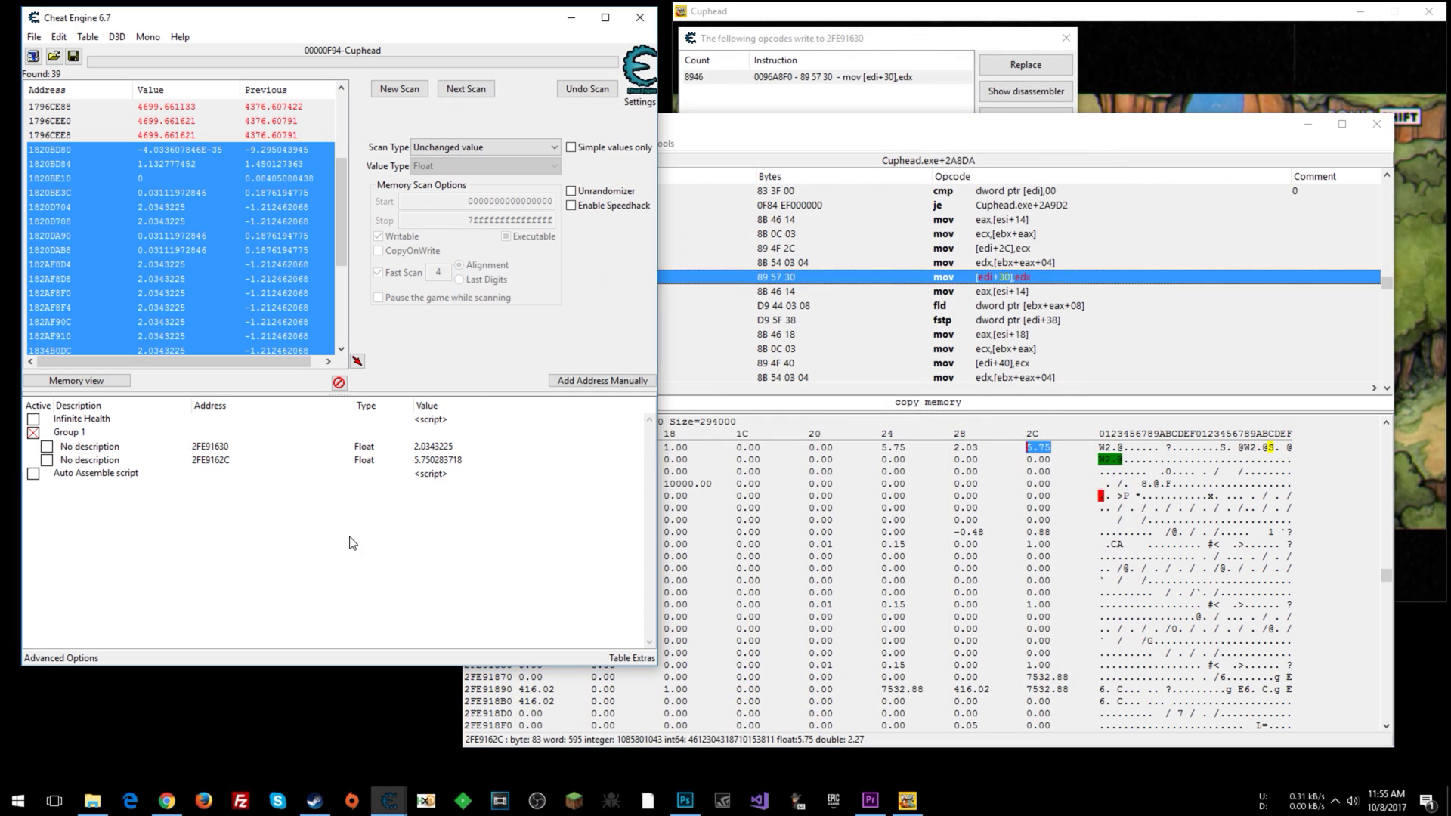
click(585, 381)
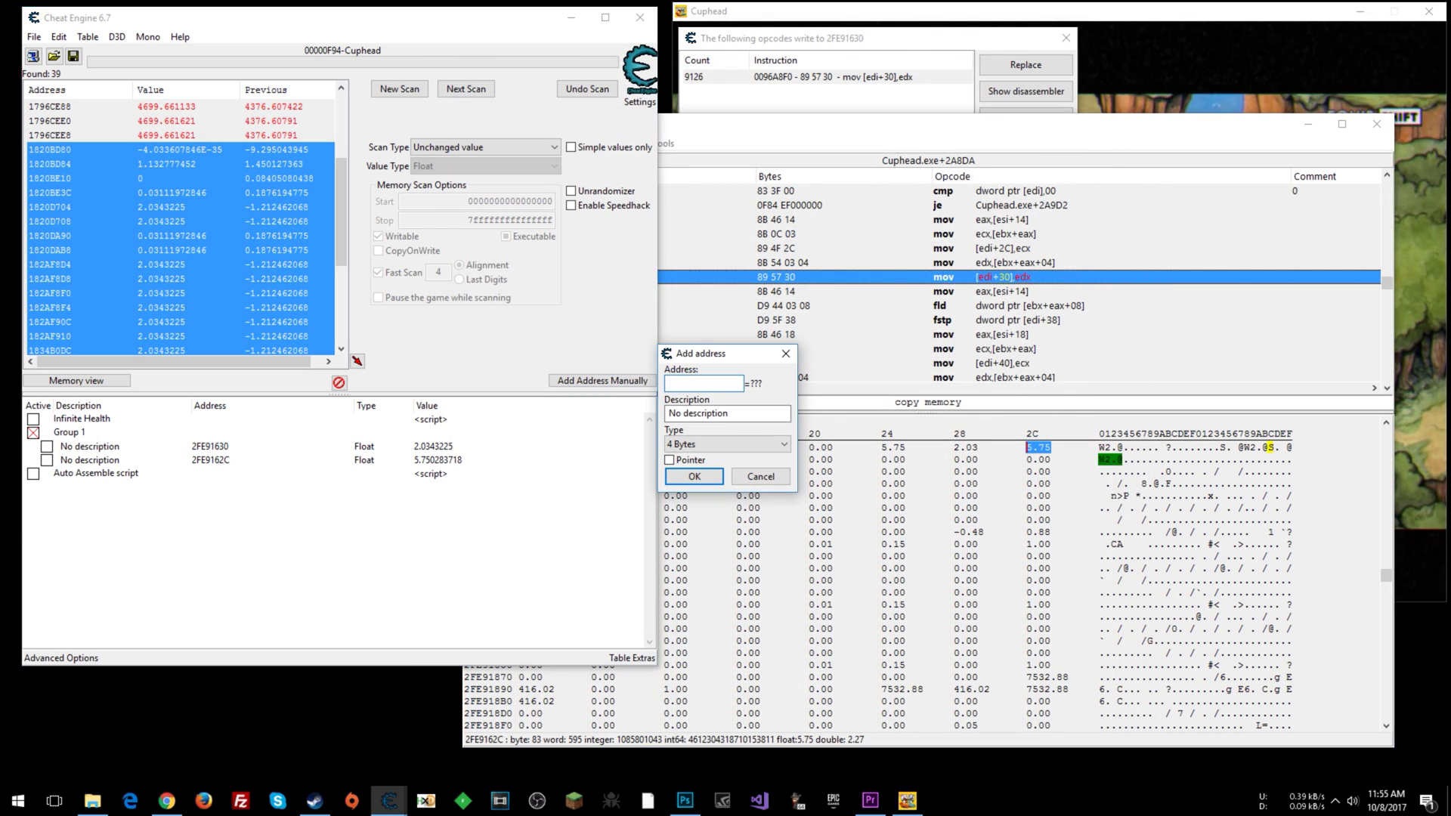
text([baseCoords]+2C)
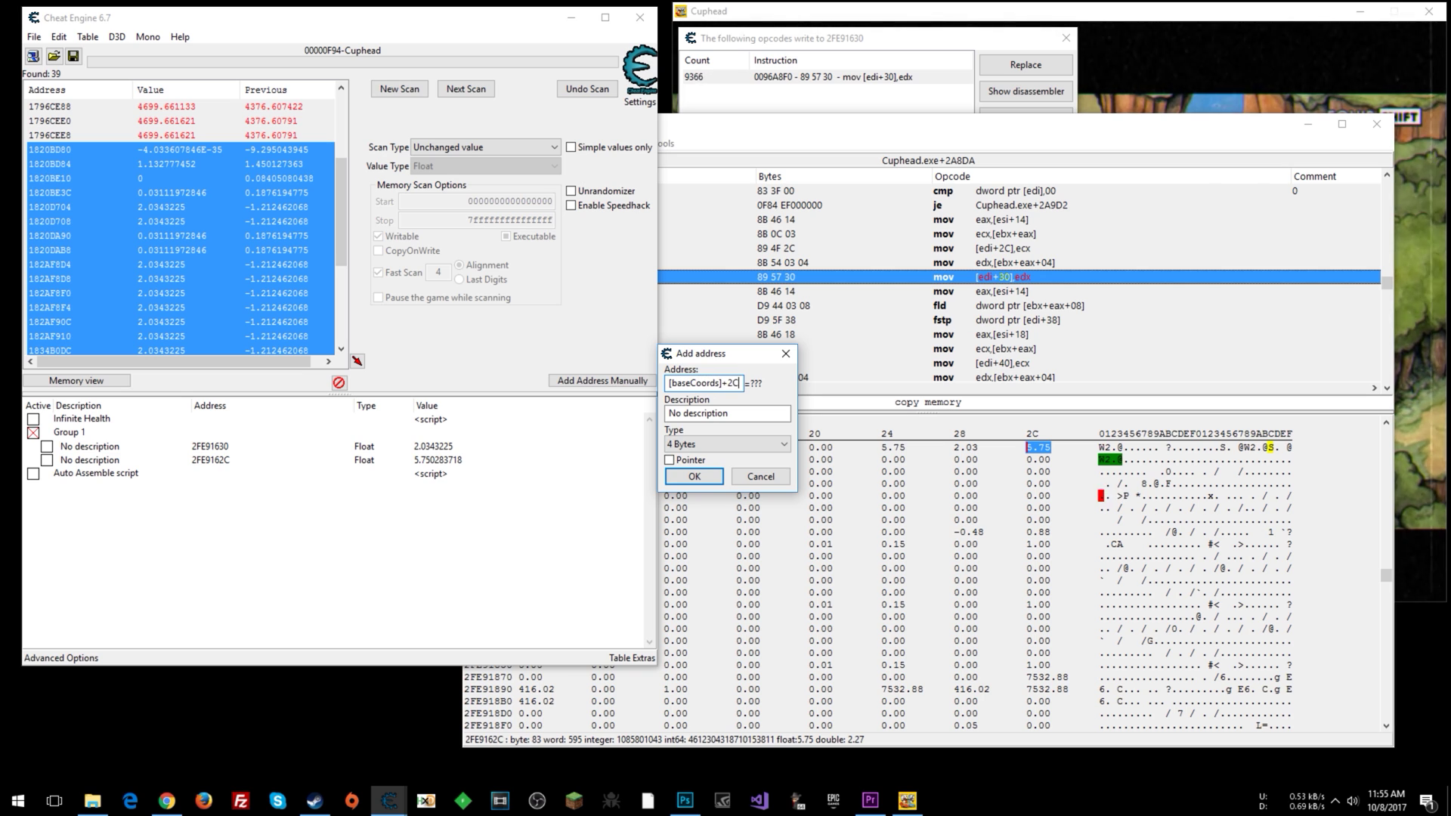
key(Tab)
text(X)
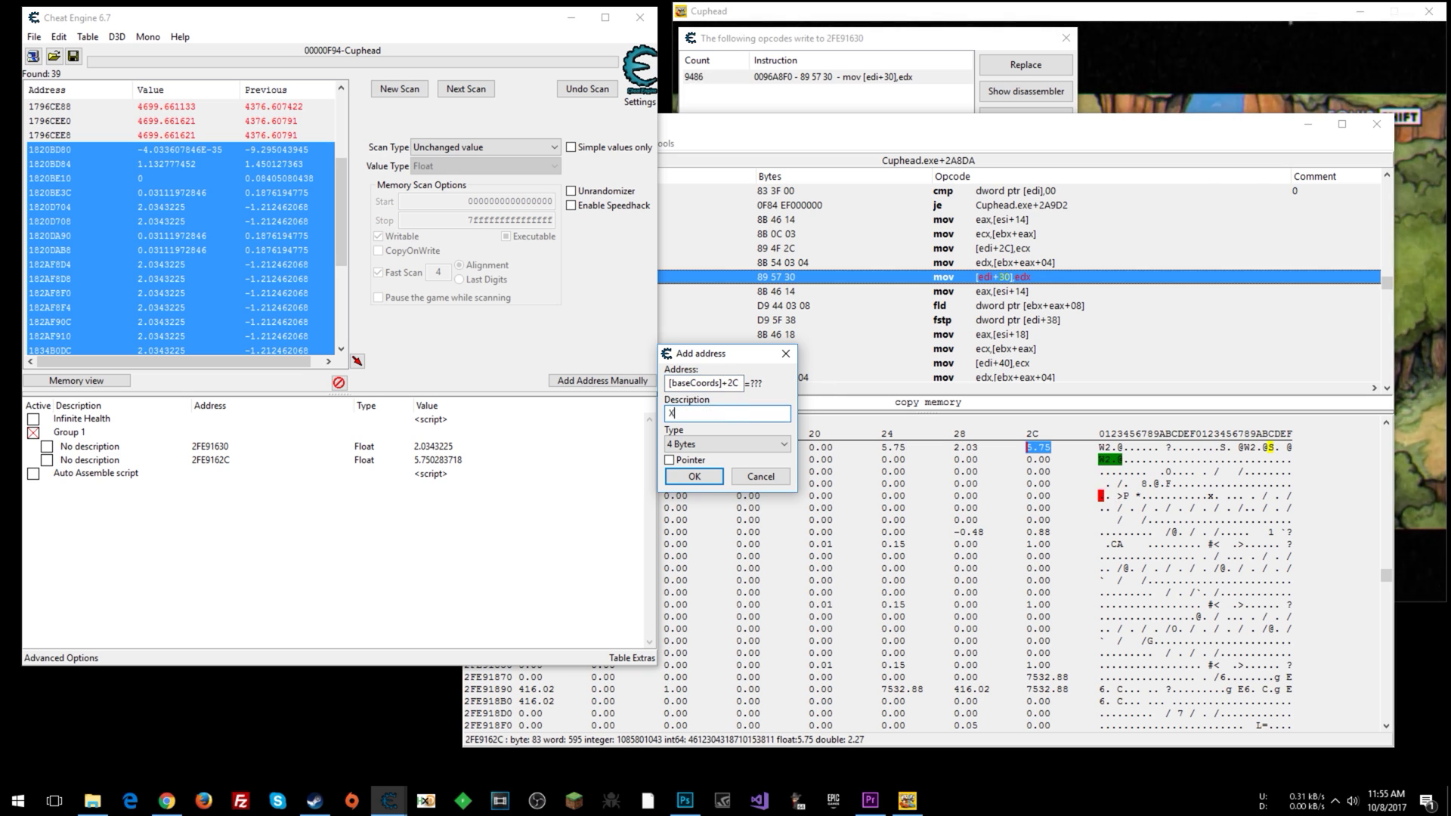
click(665, 442)
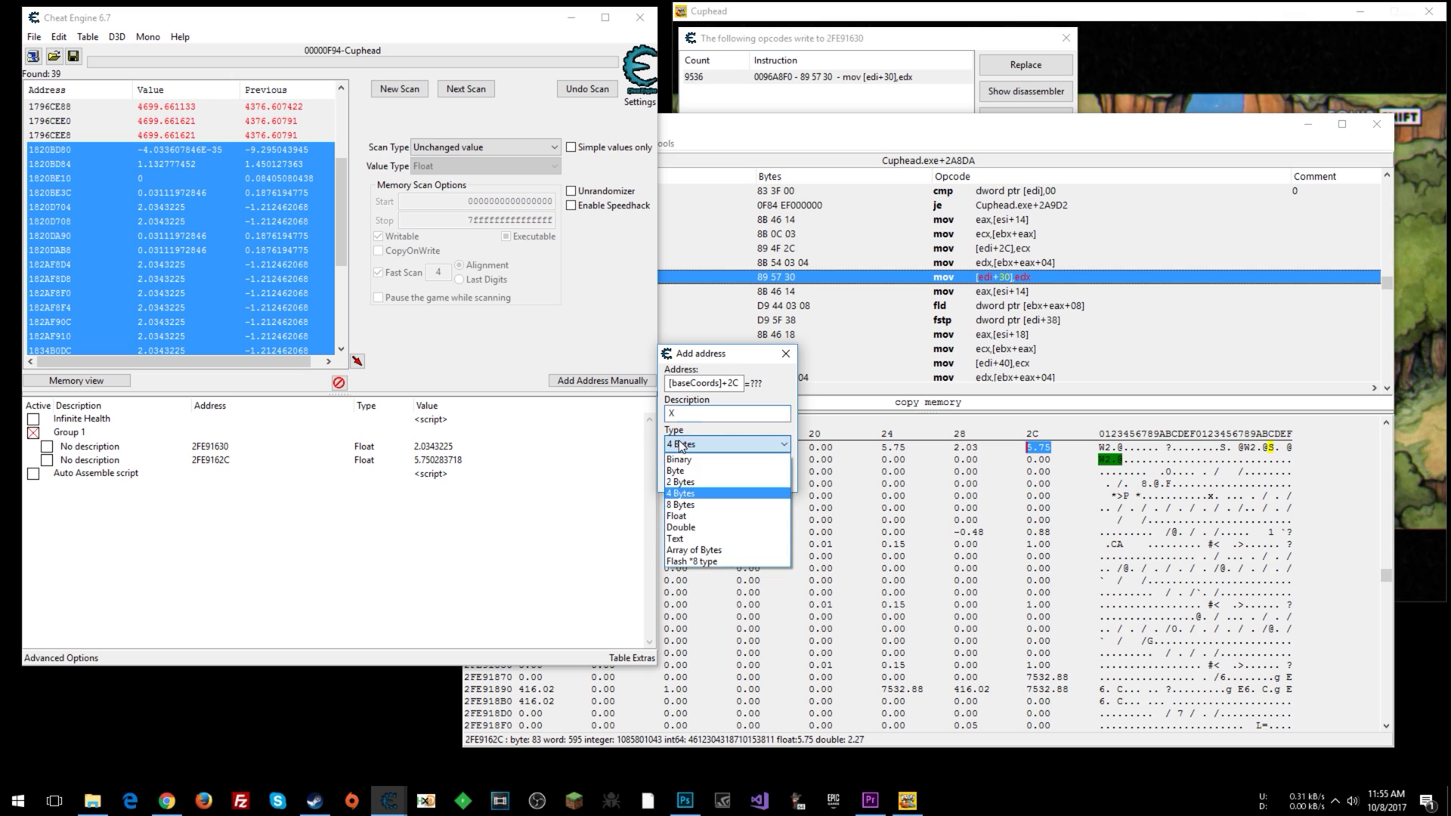
click(718, 513)
click(696, 478)
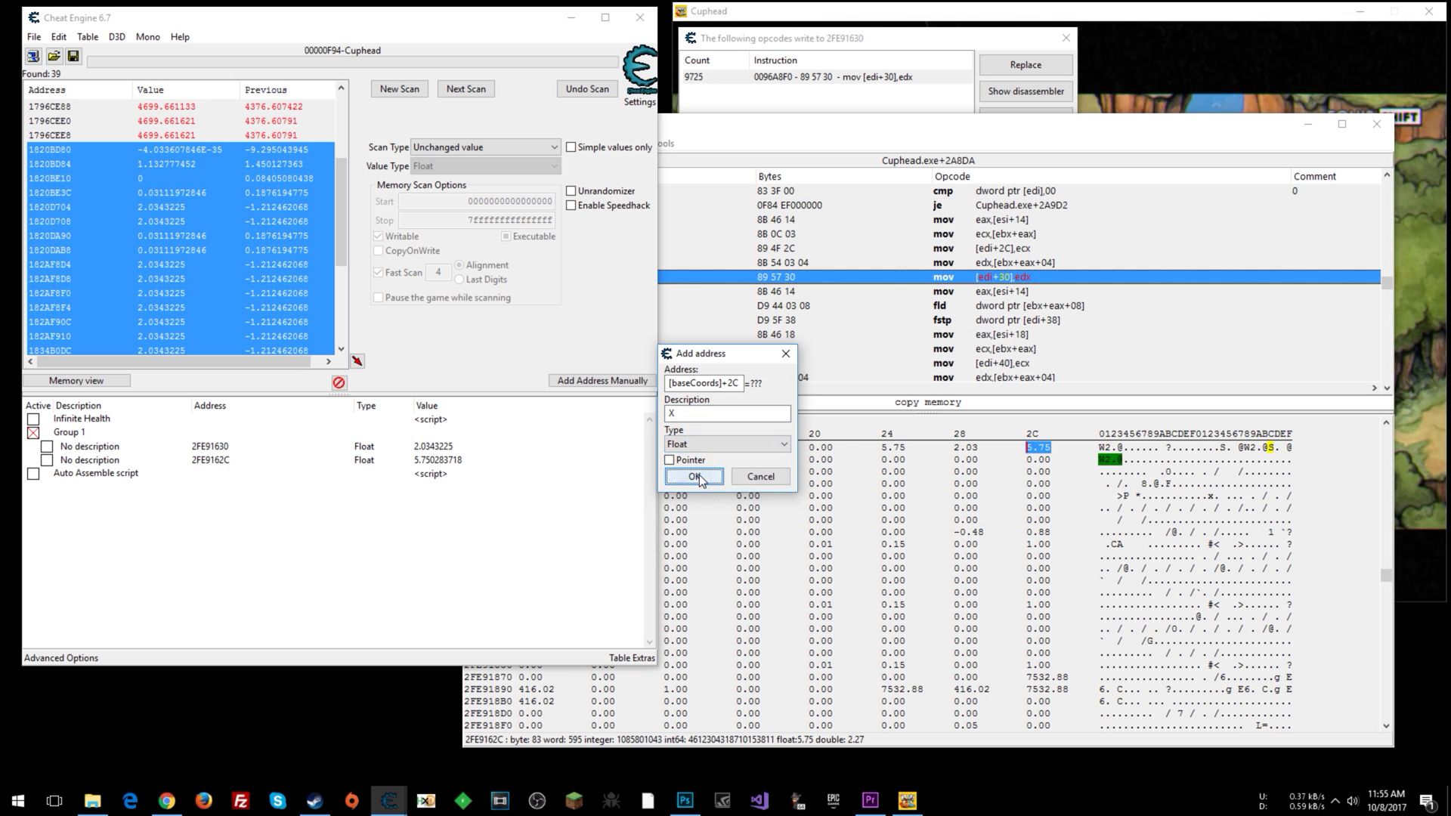
Duplicate the X entry in the cheat table and change the copy's description to Y.
click(63, 487)
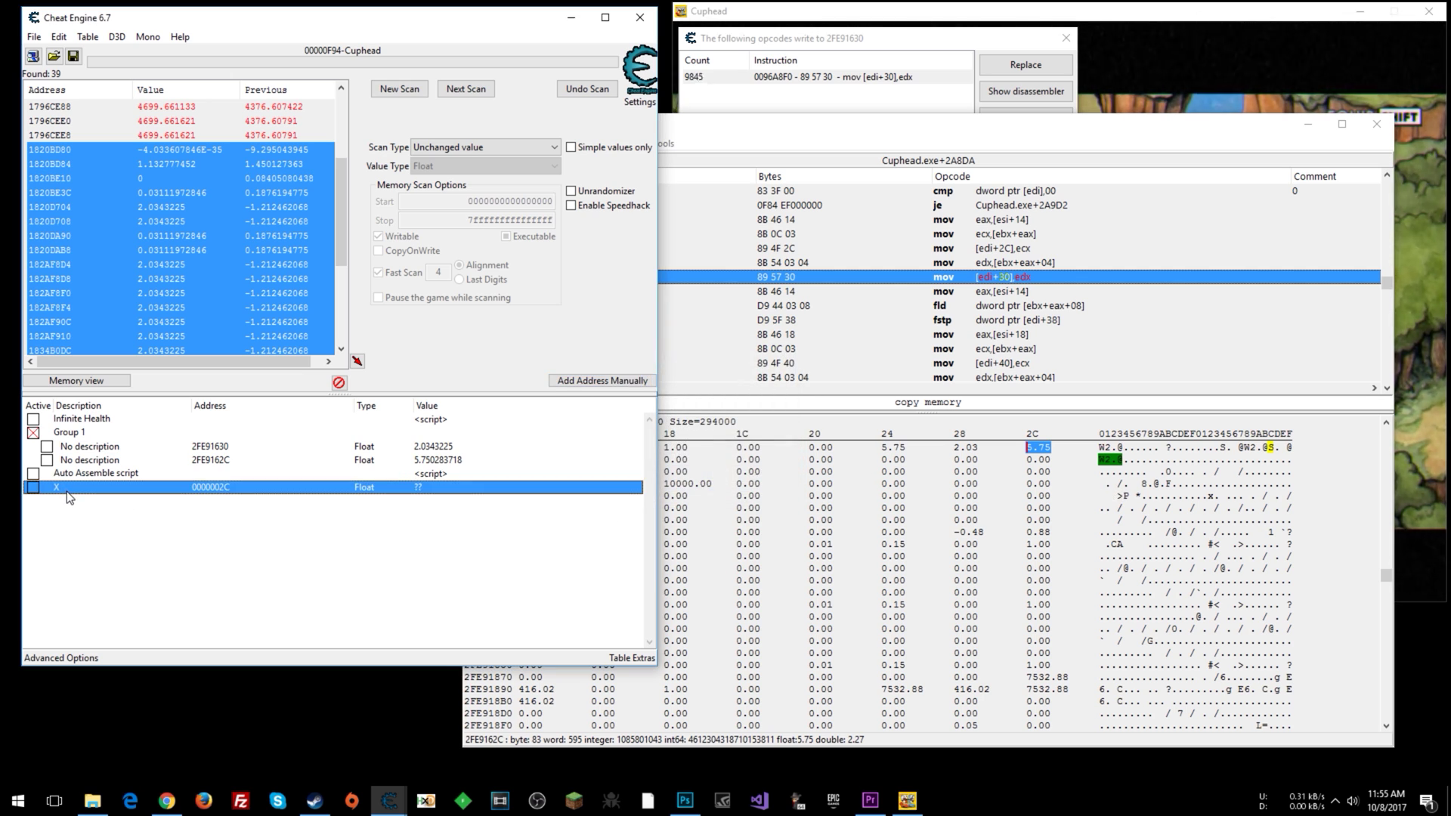
key(ctrl+v)
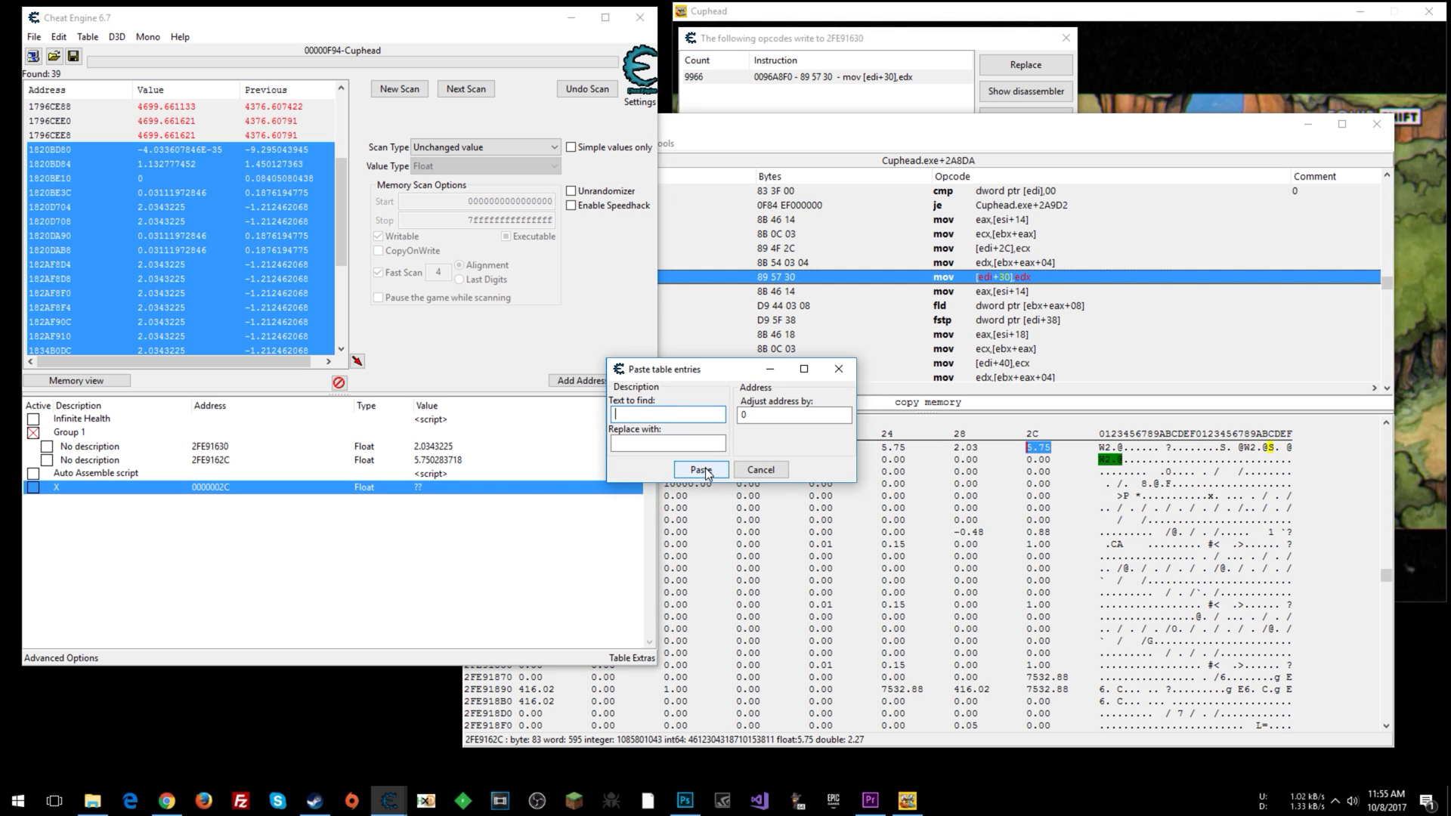
click(702, 469)
double_click(59, 501)
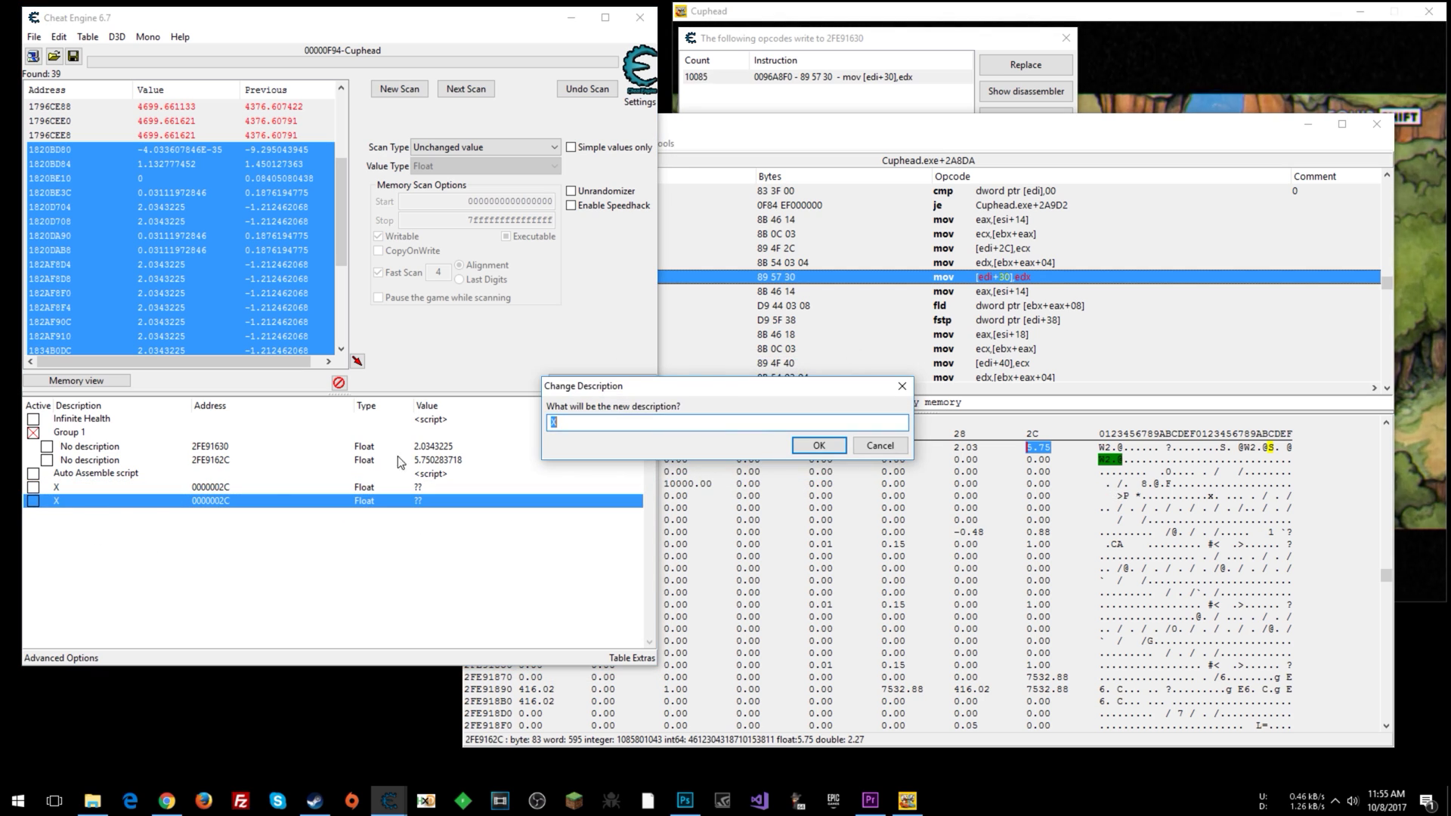
text(Y)
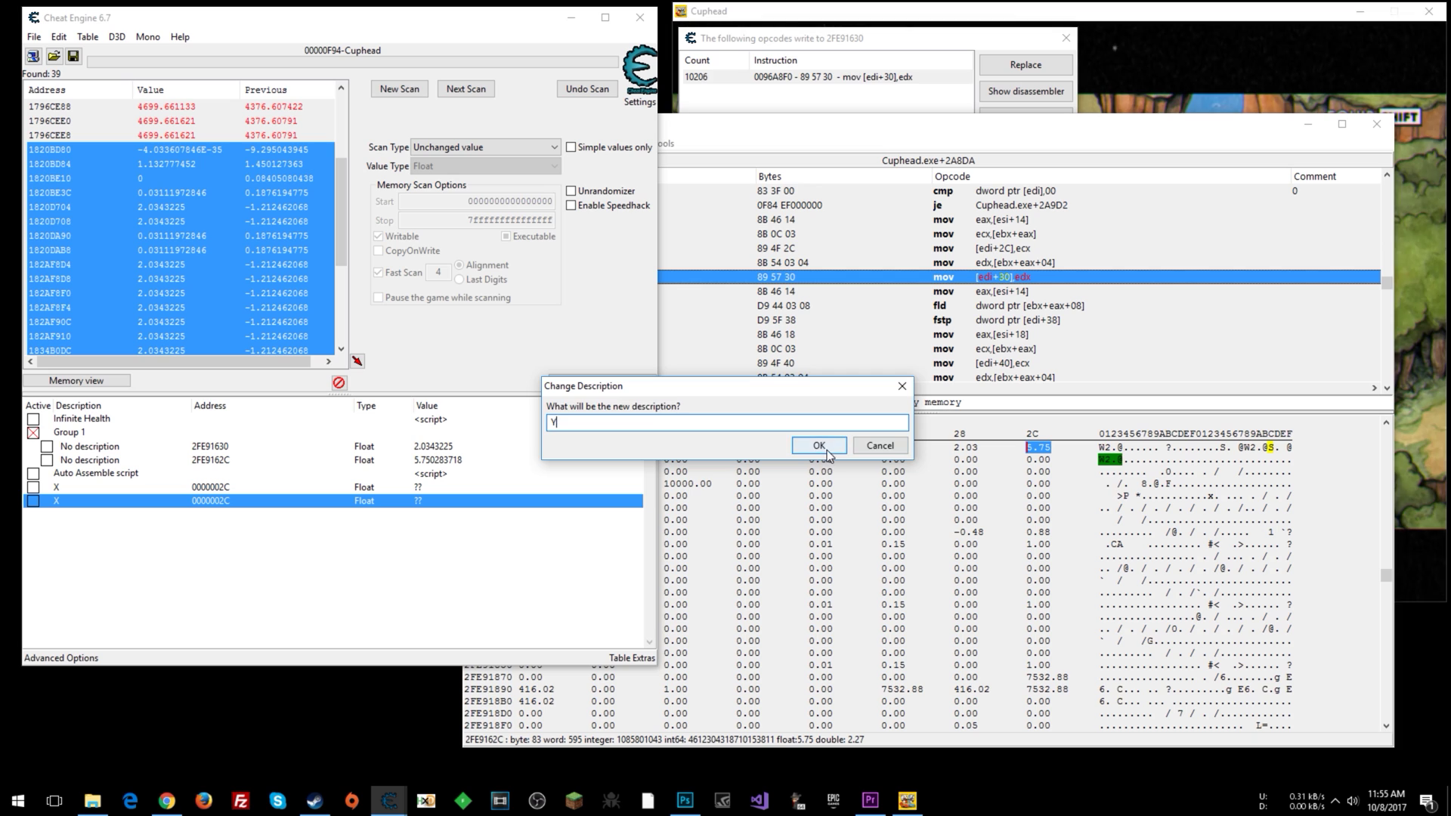
click(820, 446)
Change the Y entry's address to [baseCoords]+30.
double_click(227, 503)
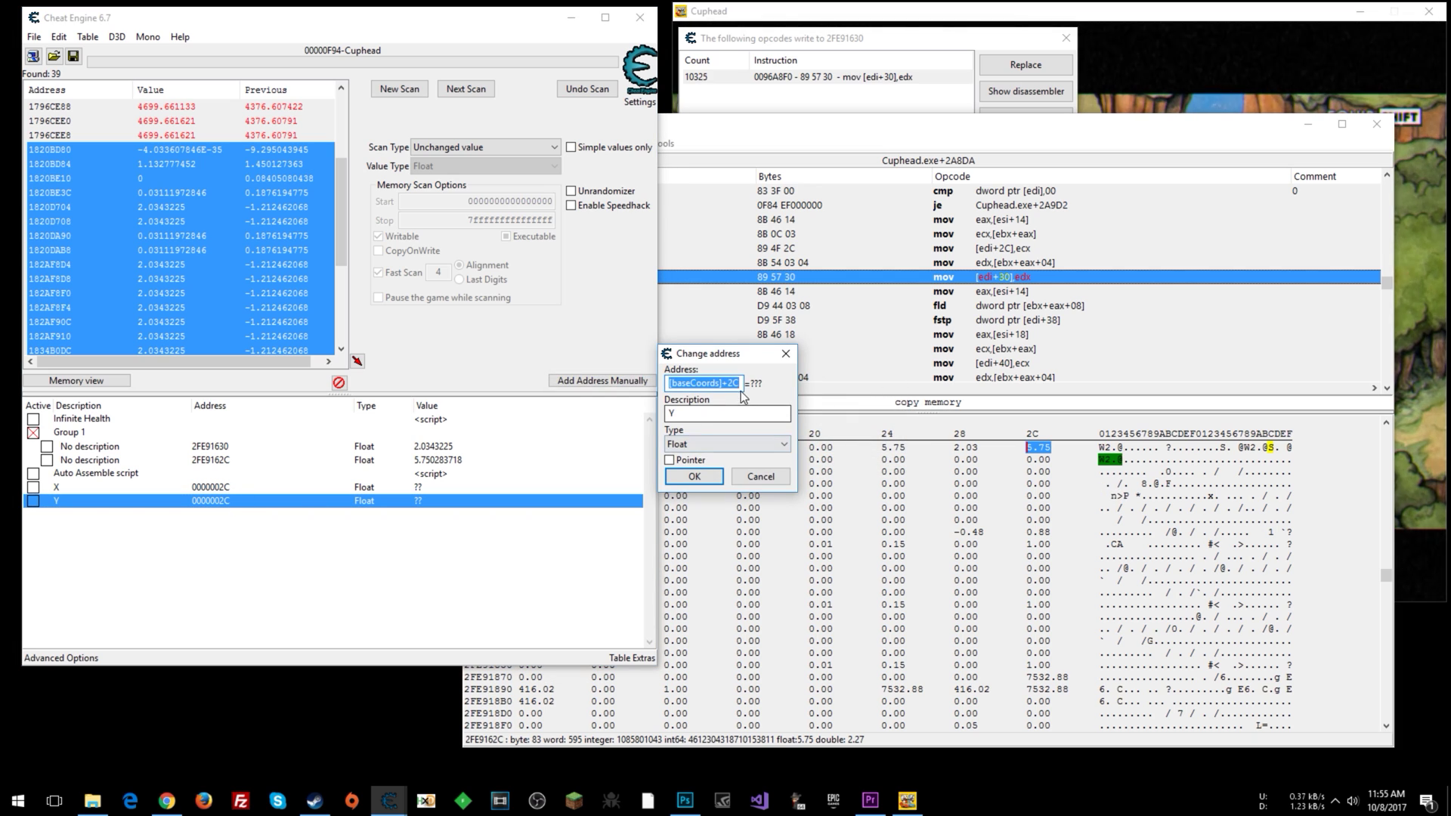
double_click(733, 383)
text(30)
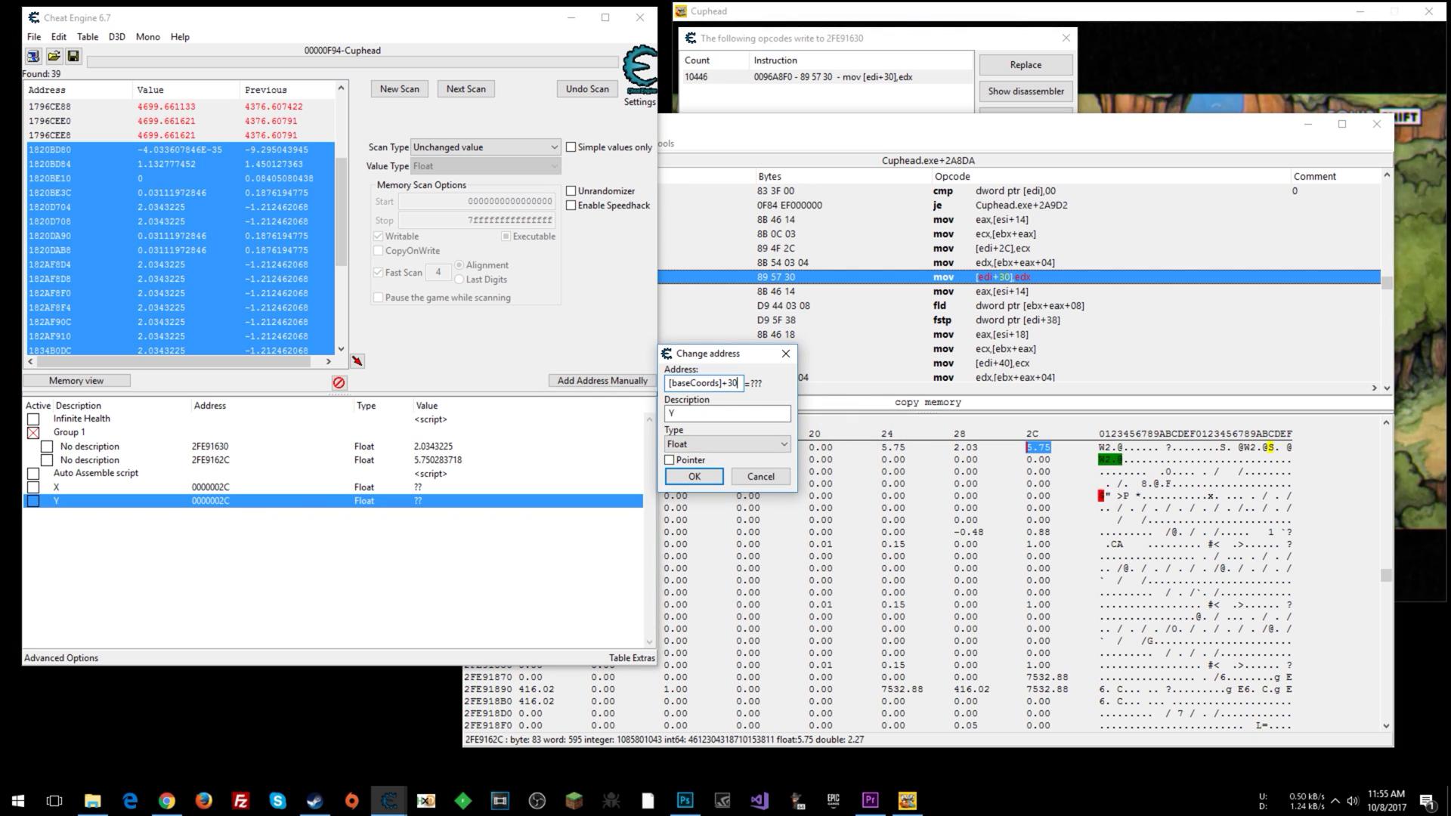
click(694, 477)
click(220, 586)
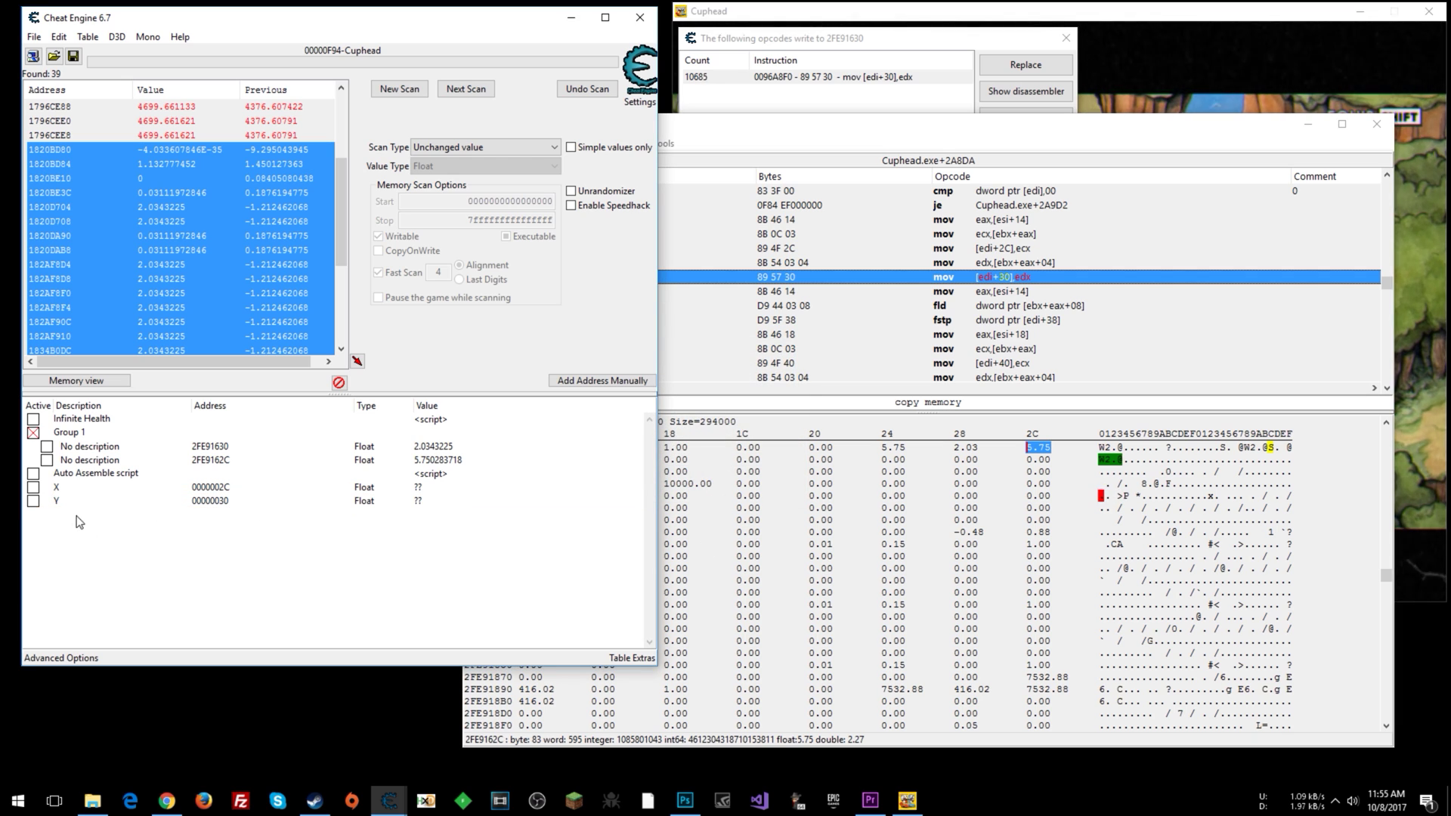
Nest the X and Y entries under the Auto Assemble script and rename the script Coordinates.
drag(55, 485, 157, 474)
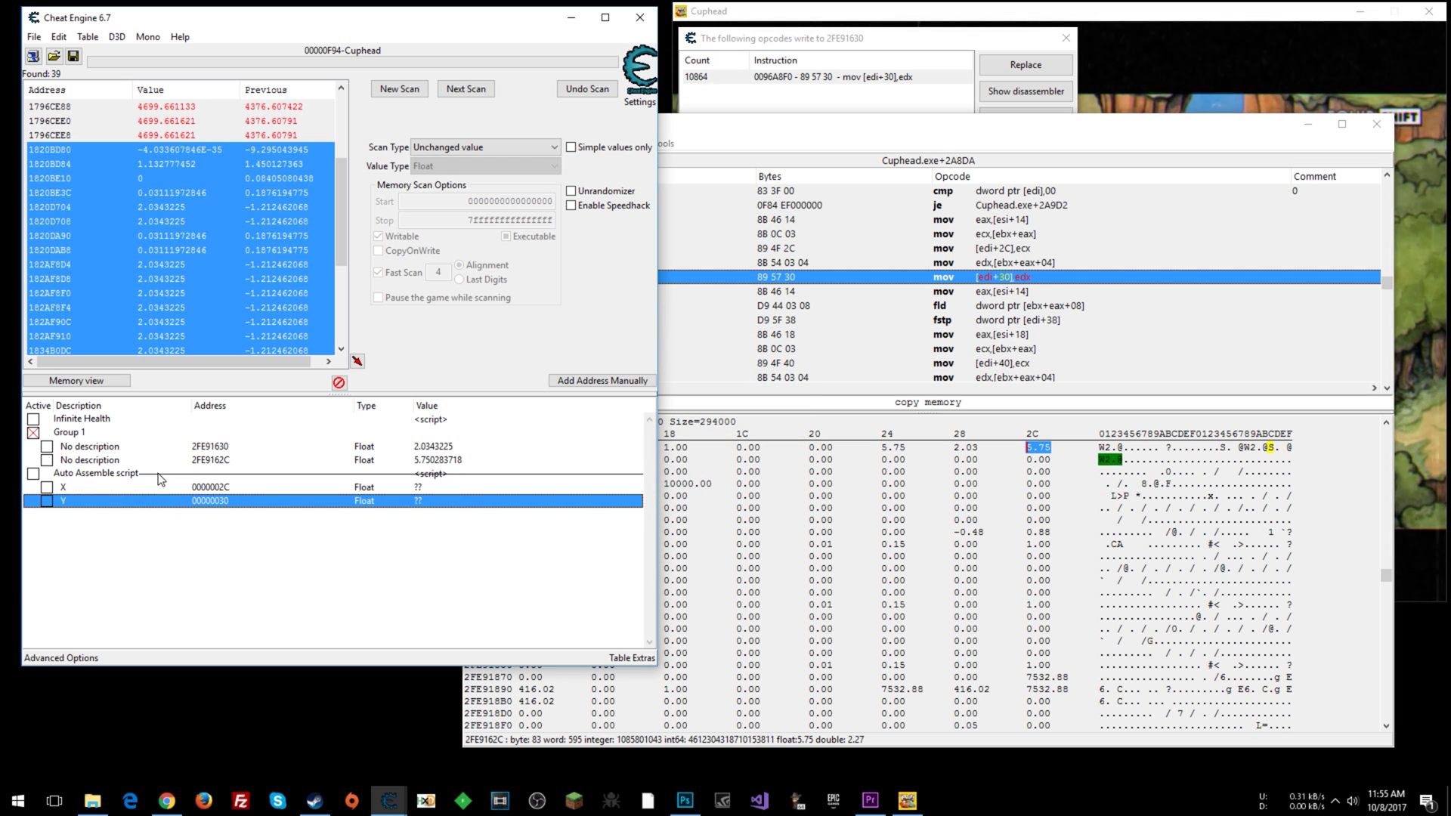
double_click(106, 472)
text(Coordinates)
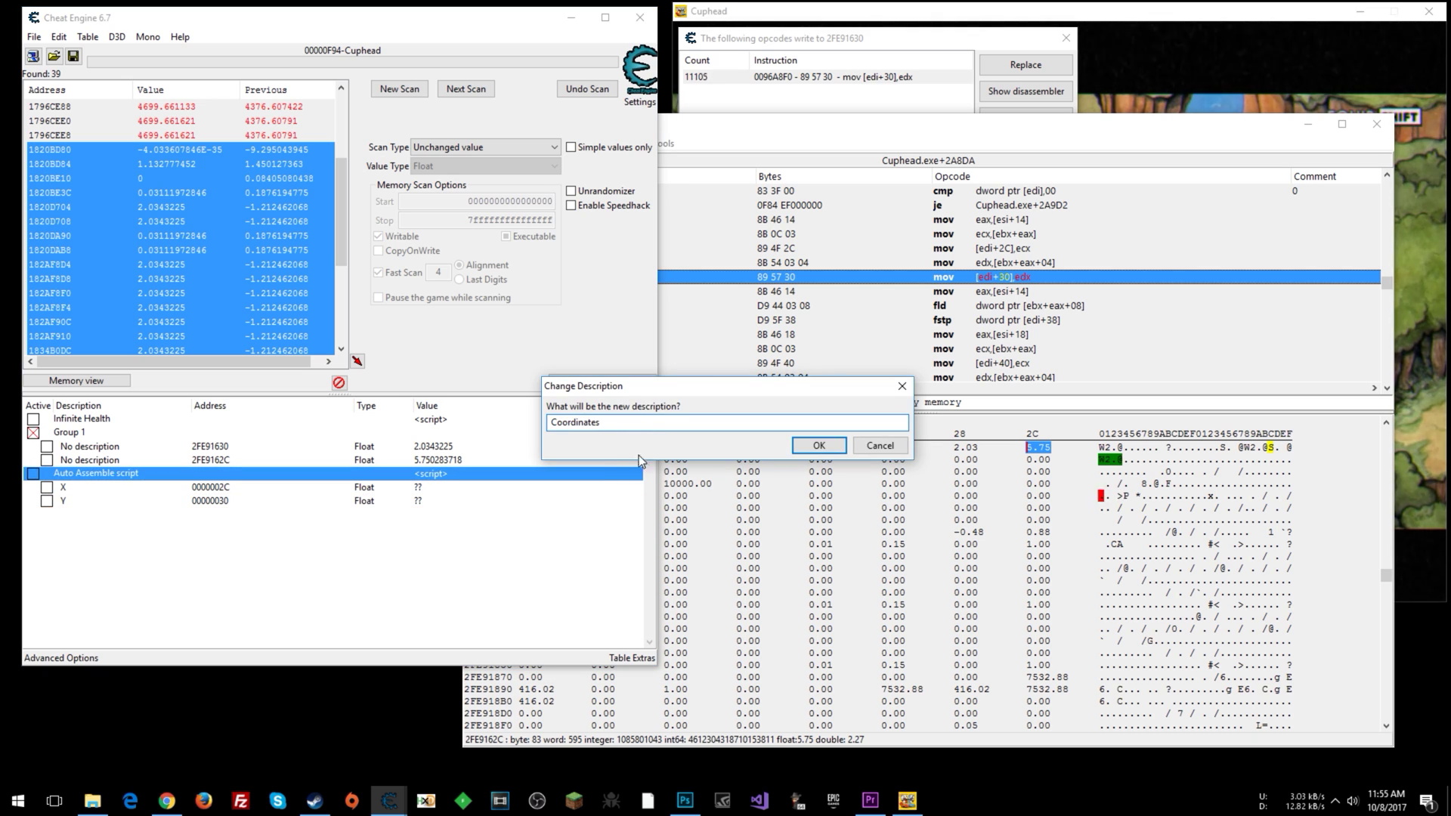
click(824, 442)
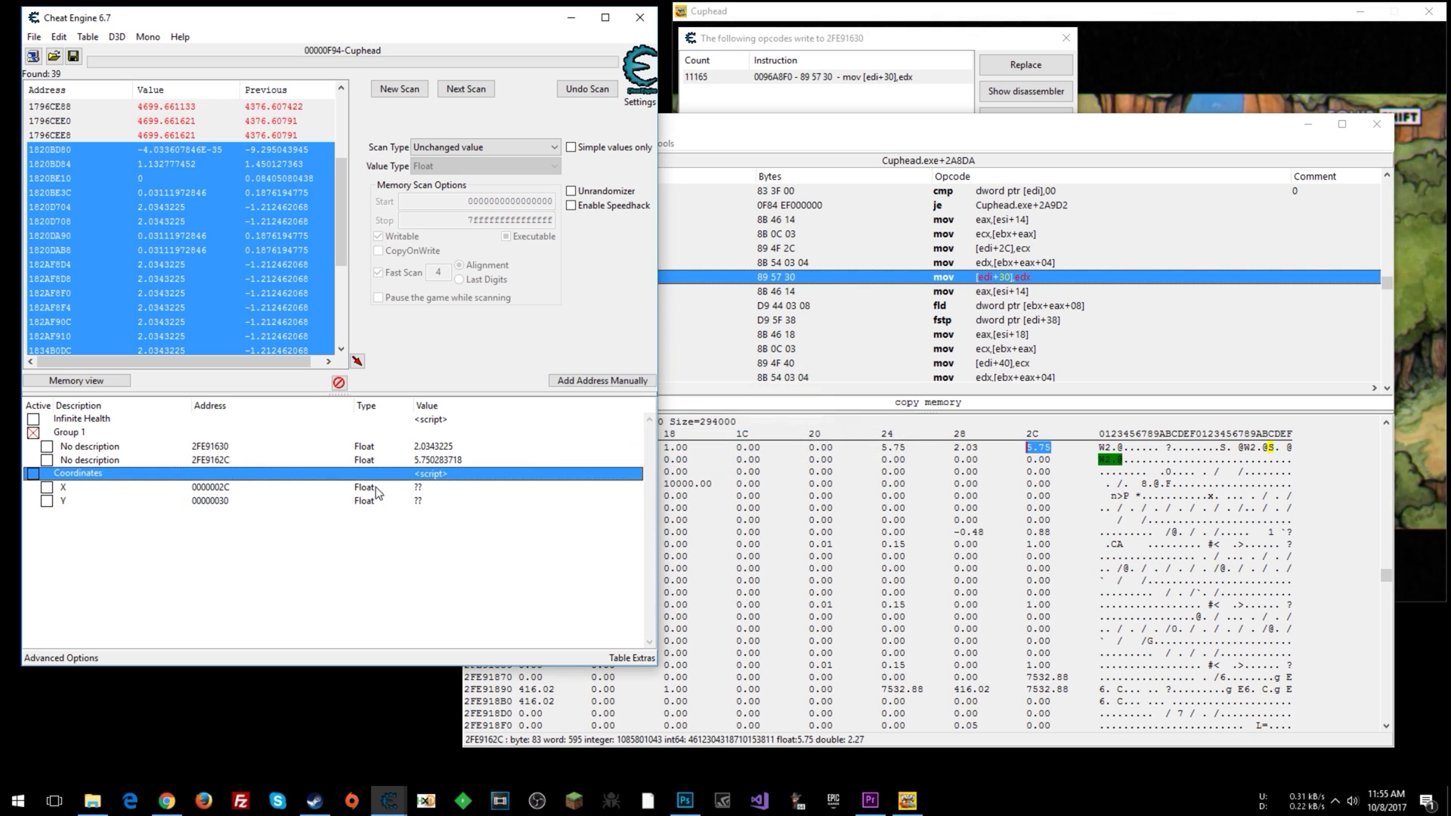
Activate the Coordinates script and deactivate Group 1 in the cheat table.
click(33, 474)
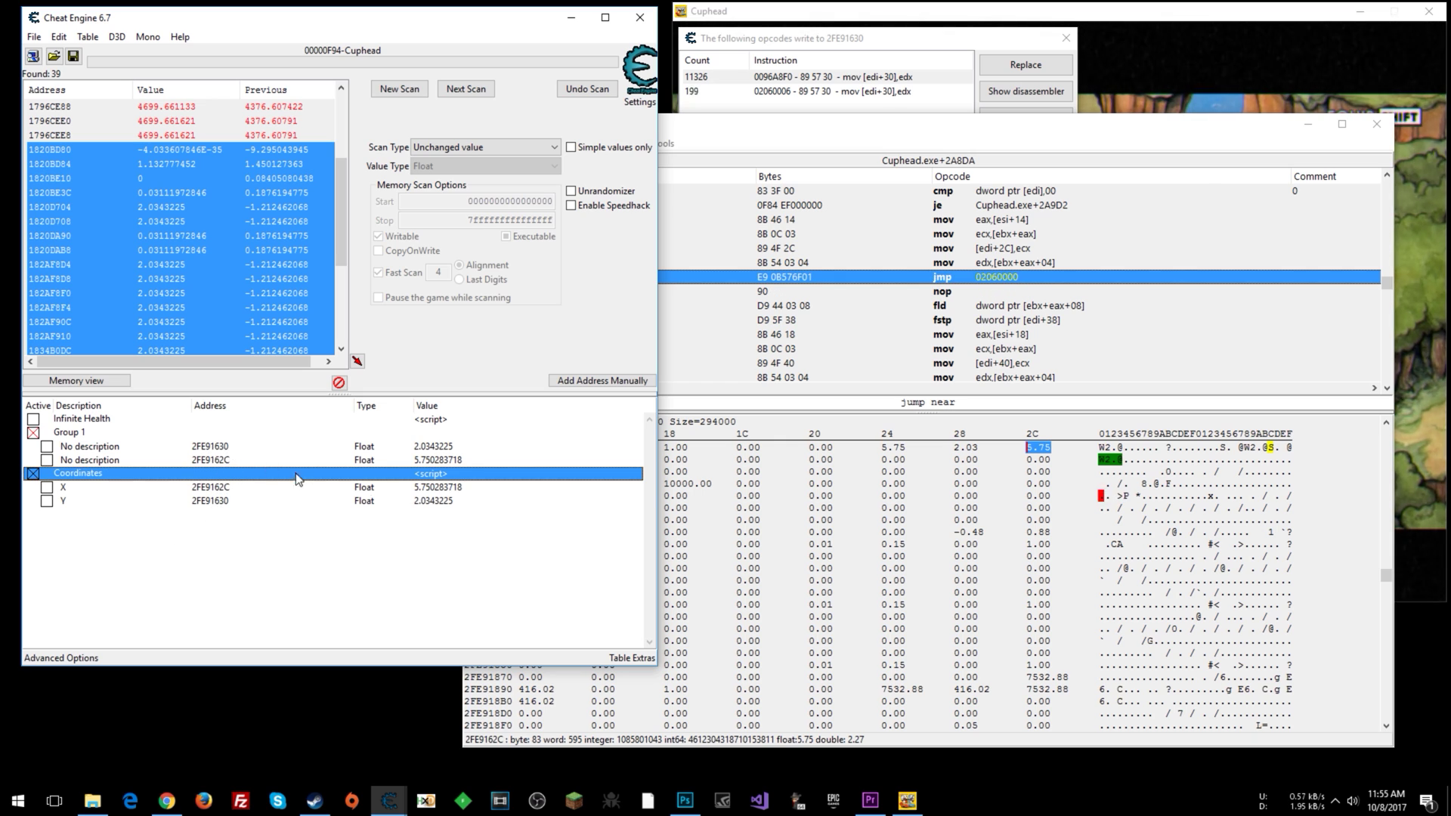
click(435, 487)
click(441, 499)
click(33, 433)
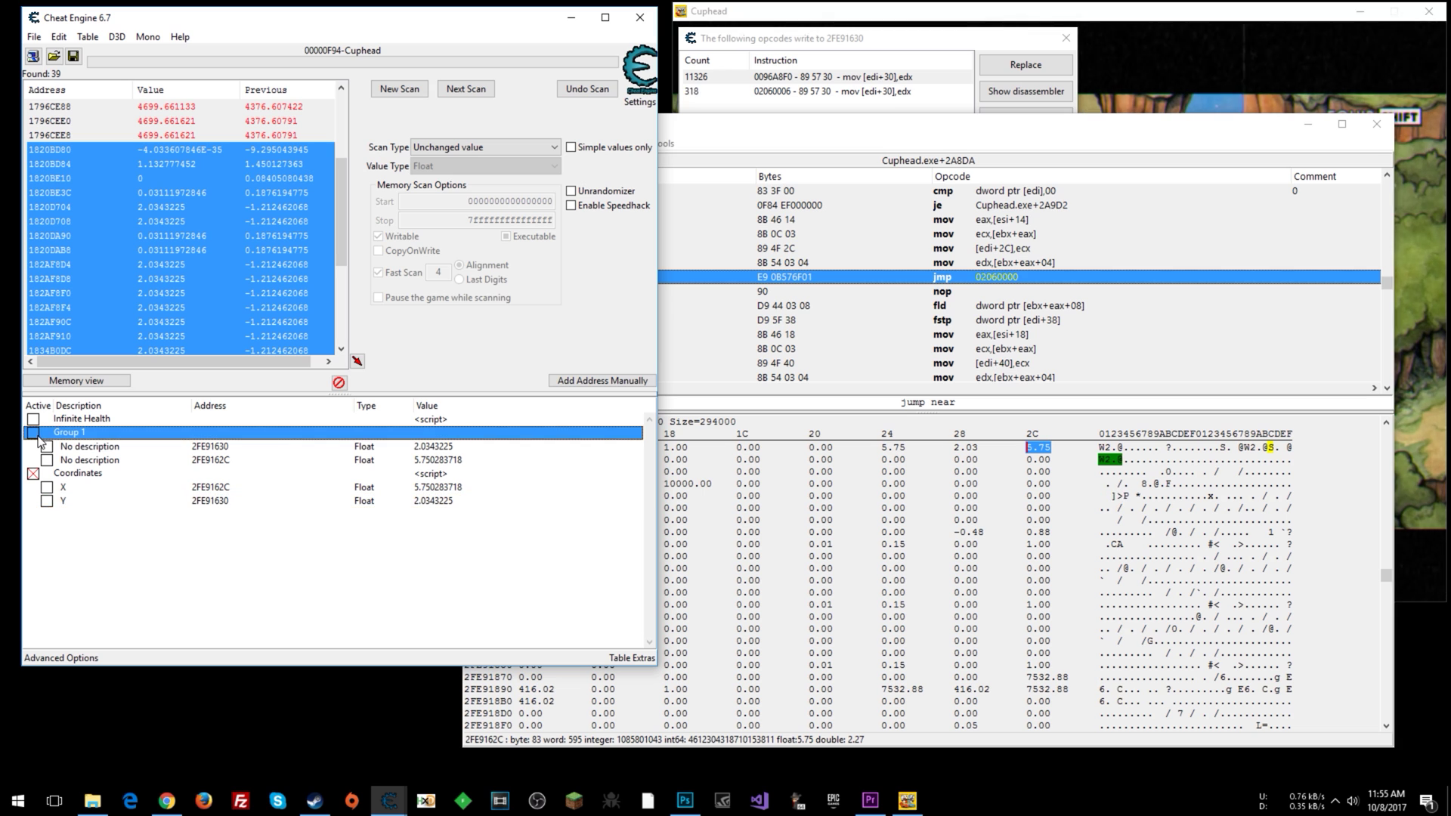
click(83, 552)
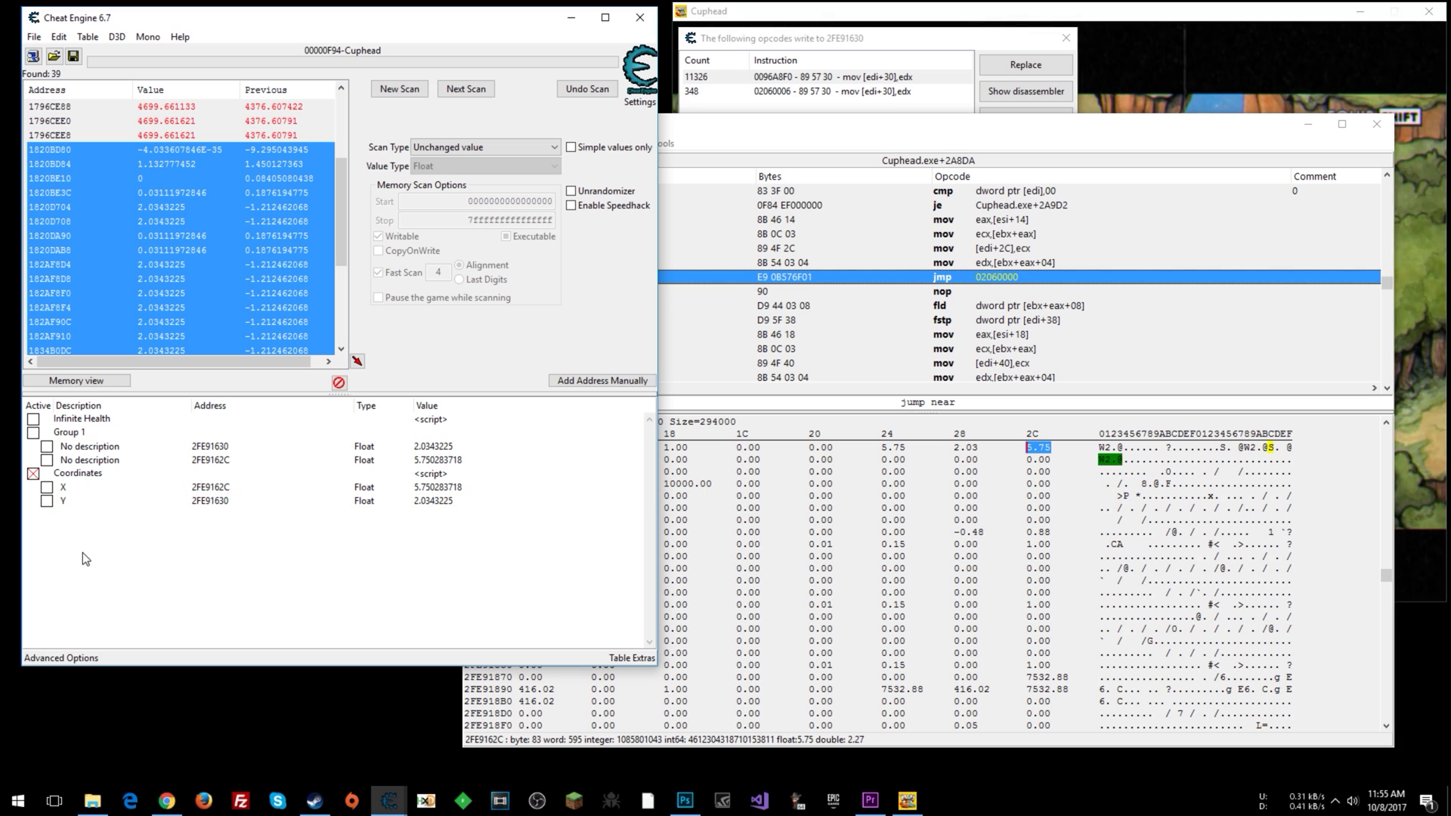
Stop tracing the opcodes that write to 2FE91630 and close that trace window.
click(948, 53)
click(1026, 345)
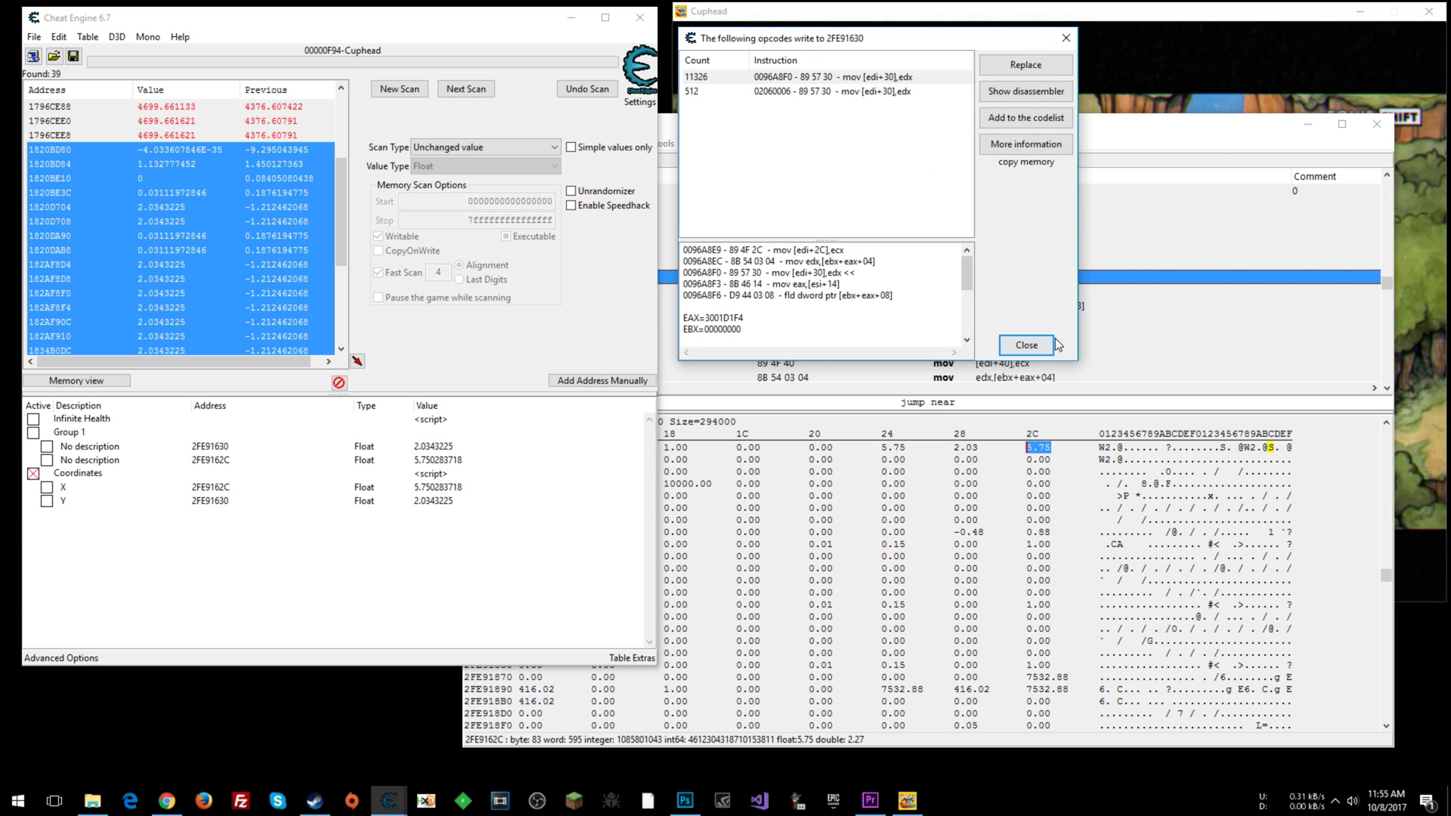
click(1026, 344)
click(1038, 26)
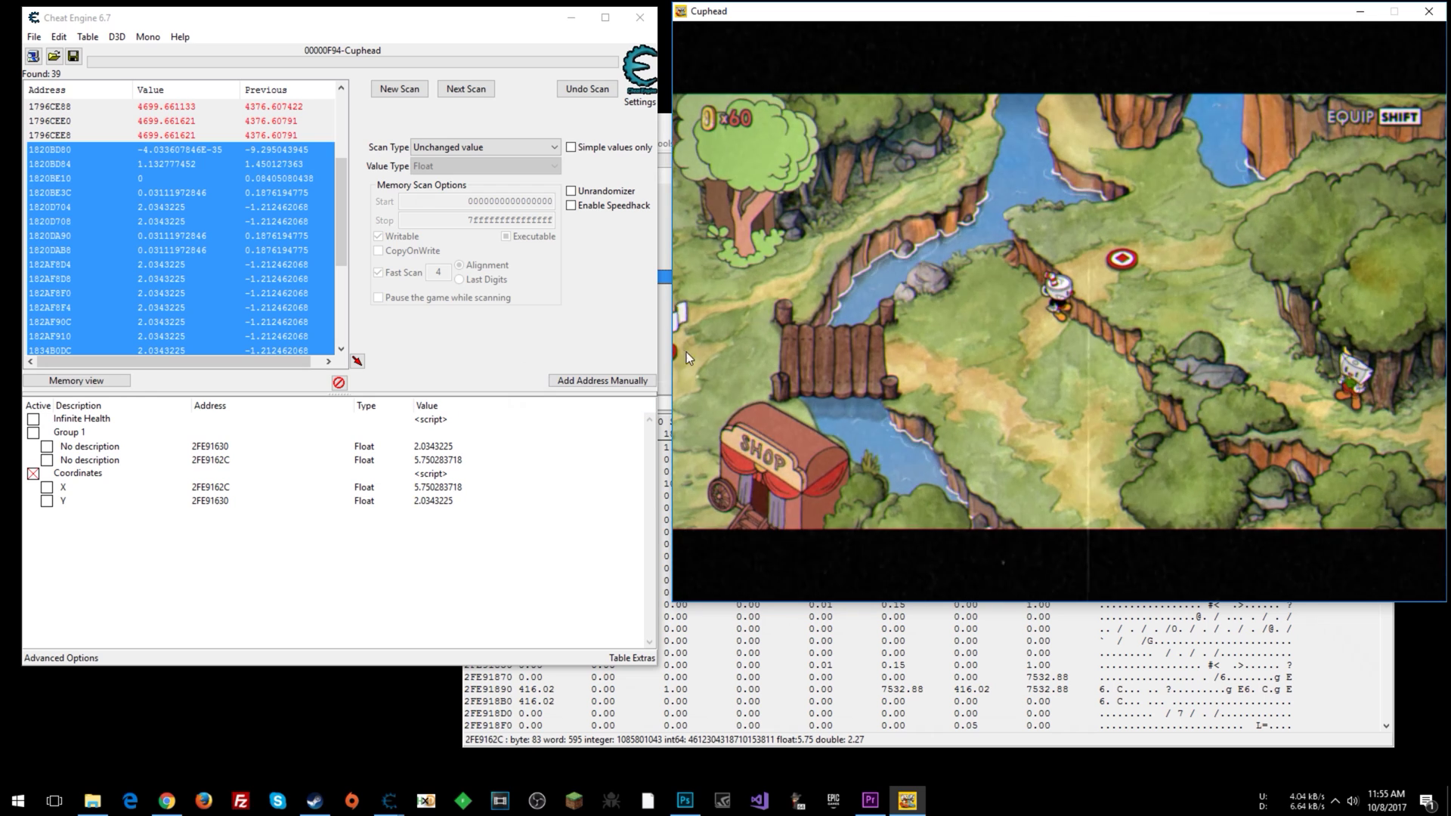
Deactivate the Coordinates script and activate it again.
click(421, 557)
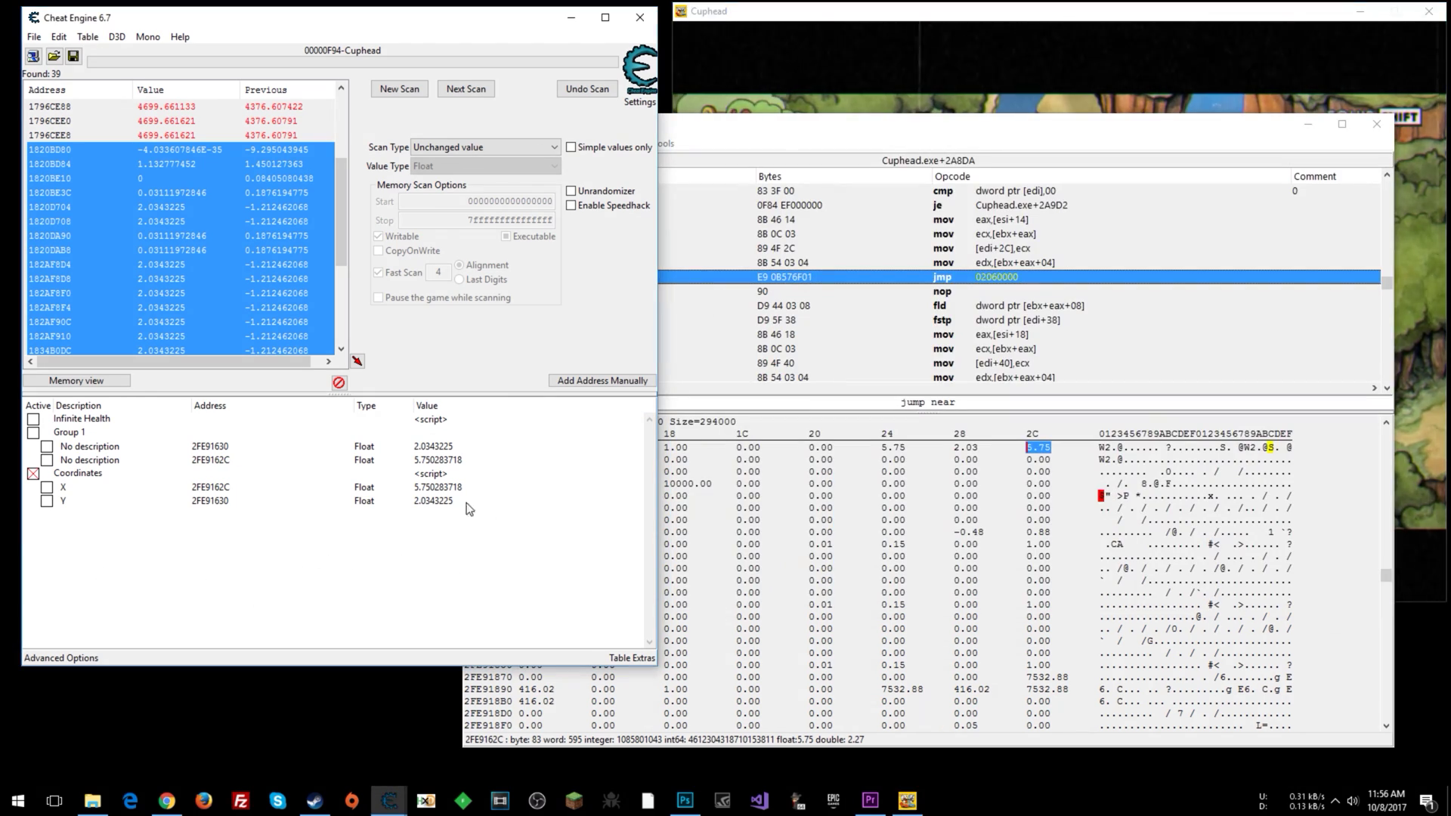
click(32, 474)
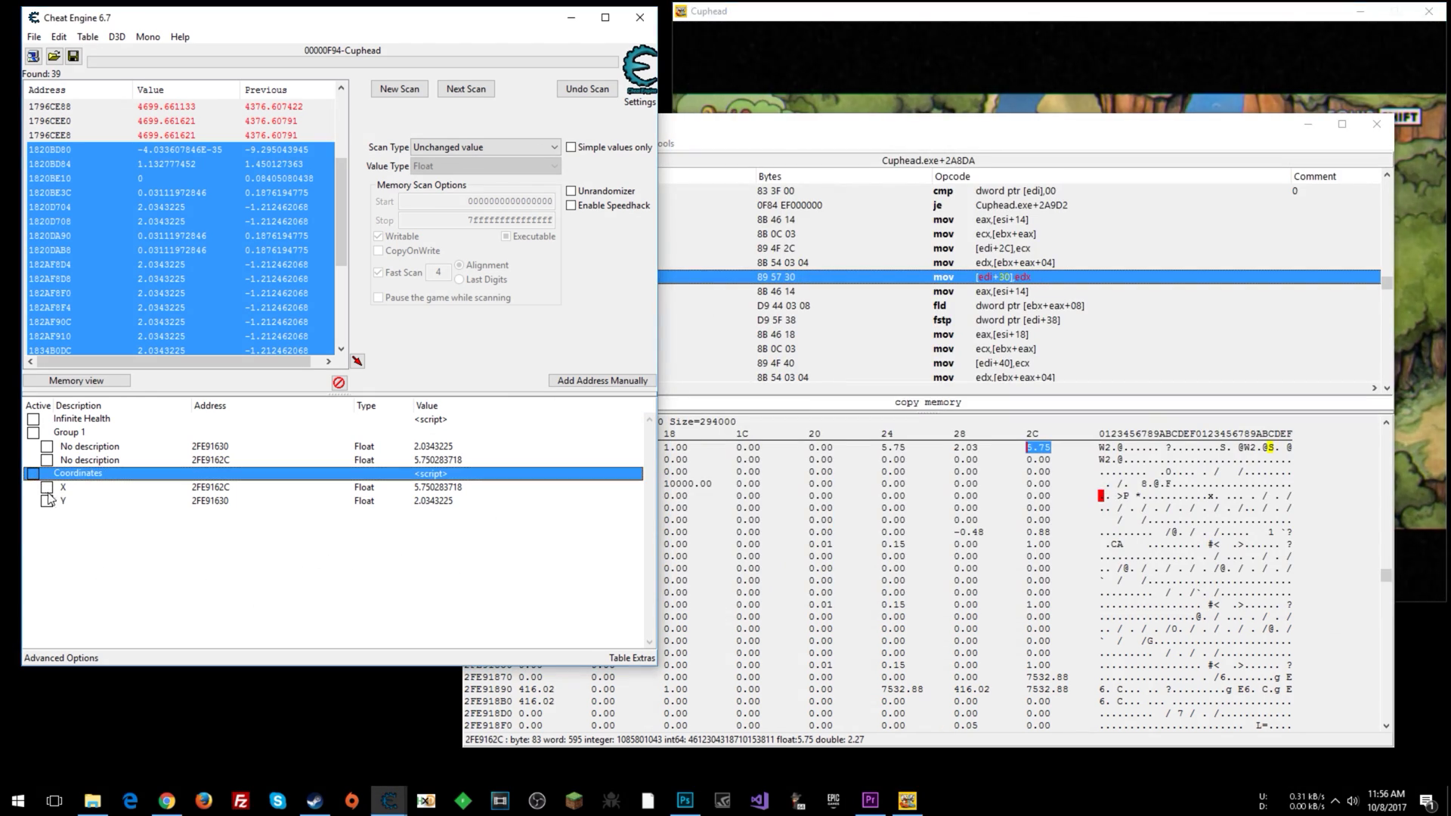
click(446, 504)
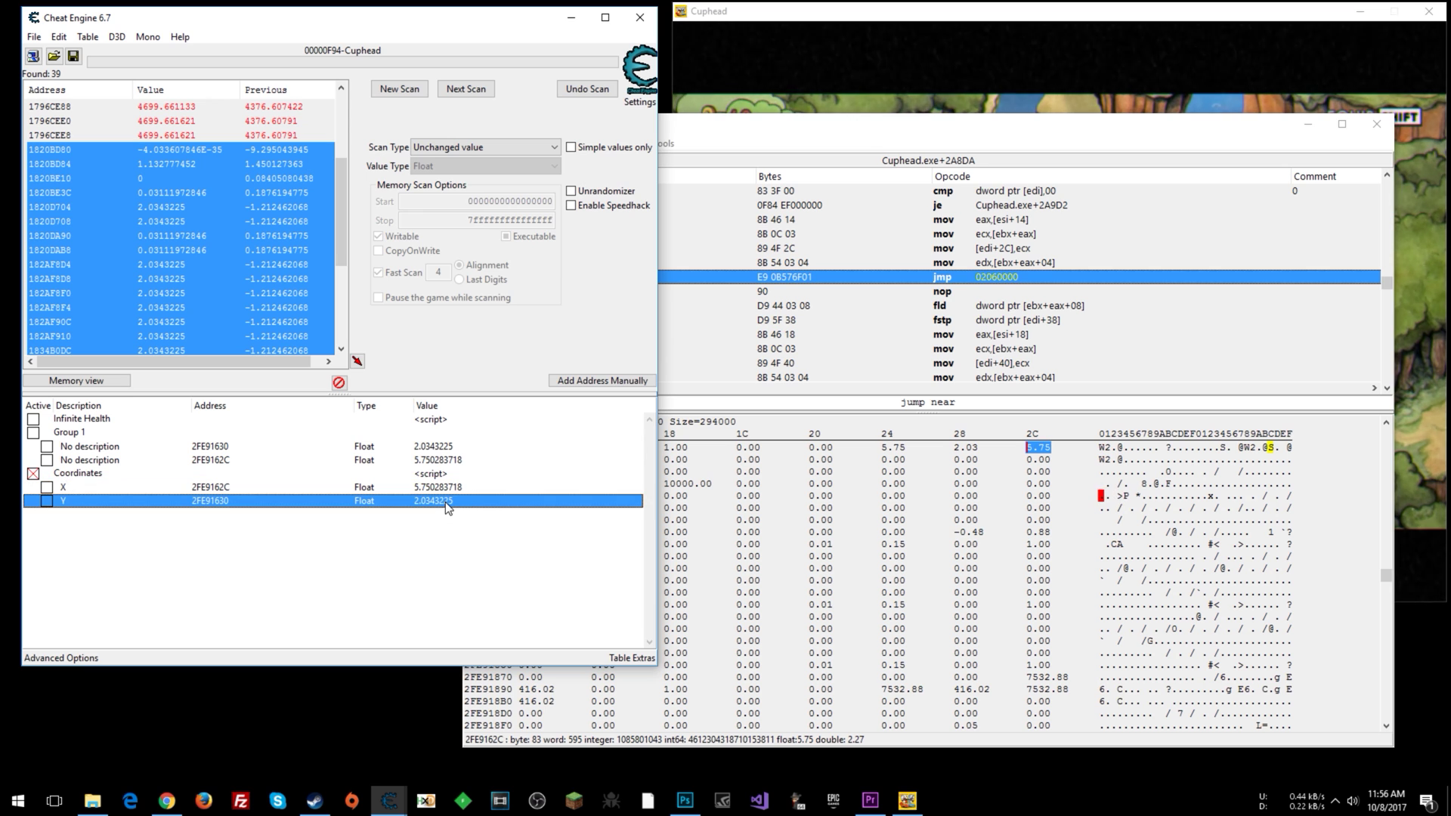
Close the Memory Viewer so the cheat table and the game are both in view.
click(973, 26)
click(749, 690)
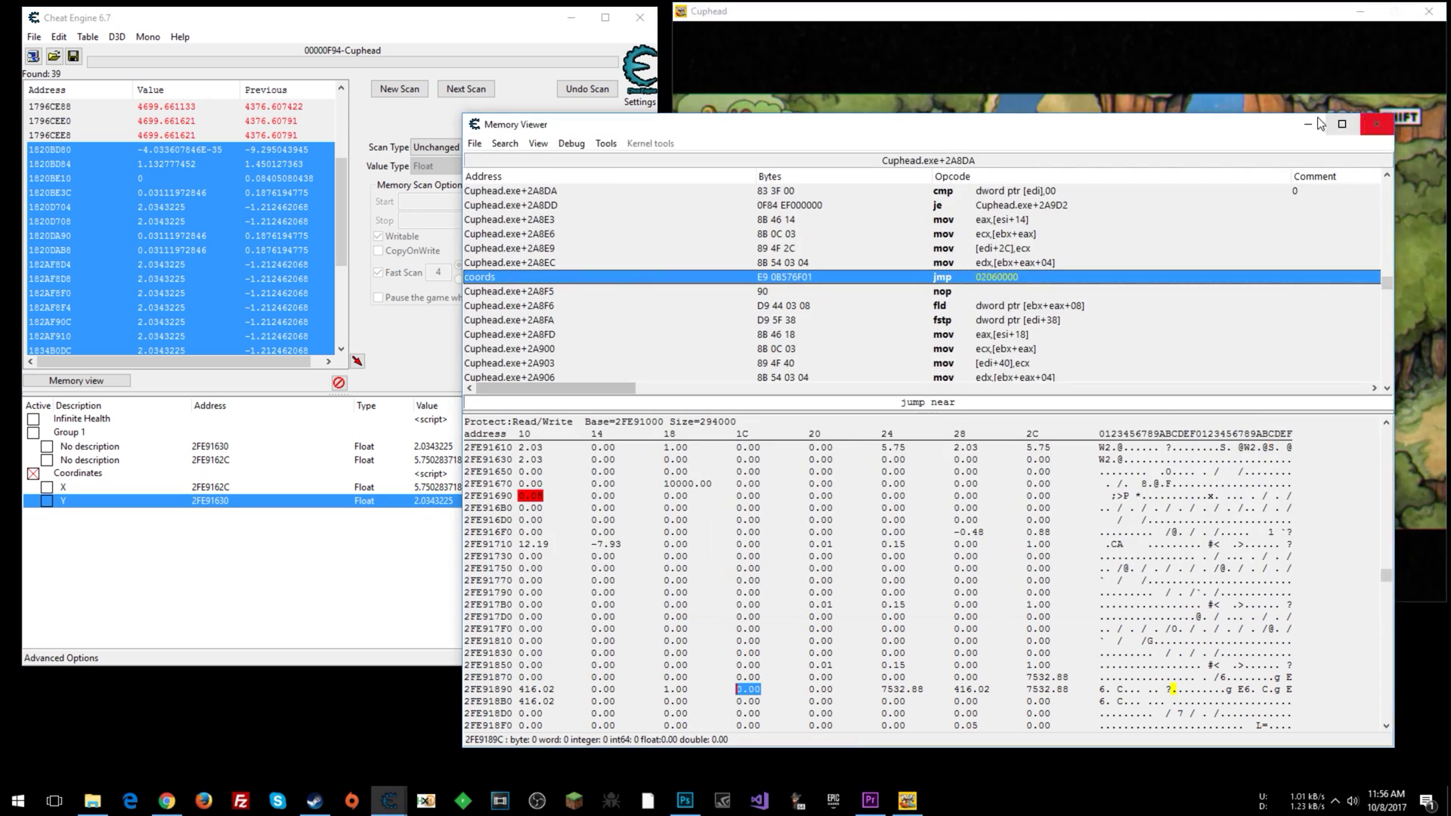
click(1378, 123)
click(325, 586)
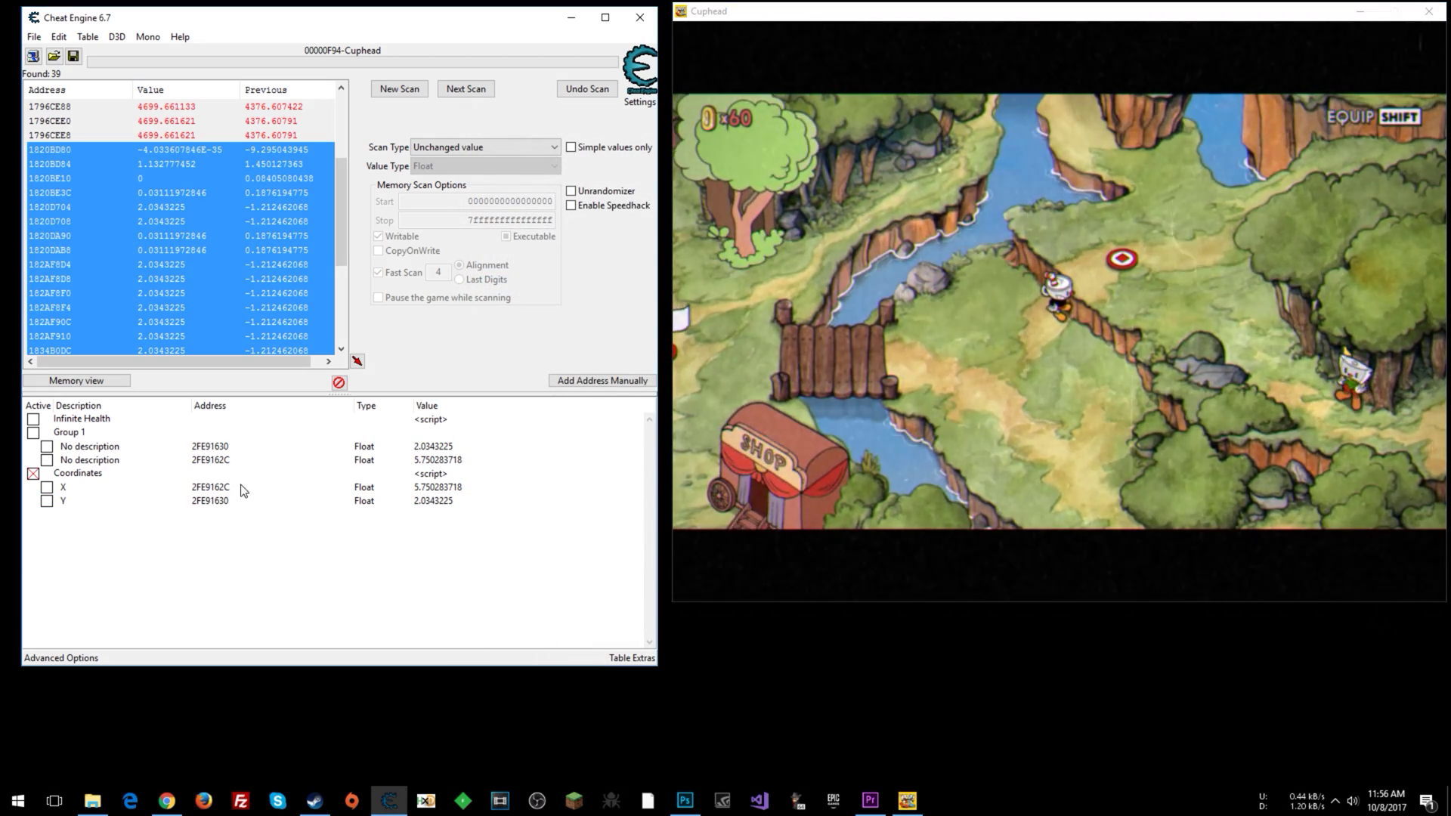
Switch to Cuphead and walk the character around the map in all directions to check the X and Y values.
click(983, 240)
key(Down)
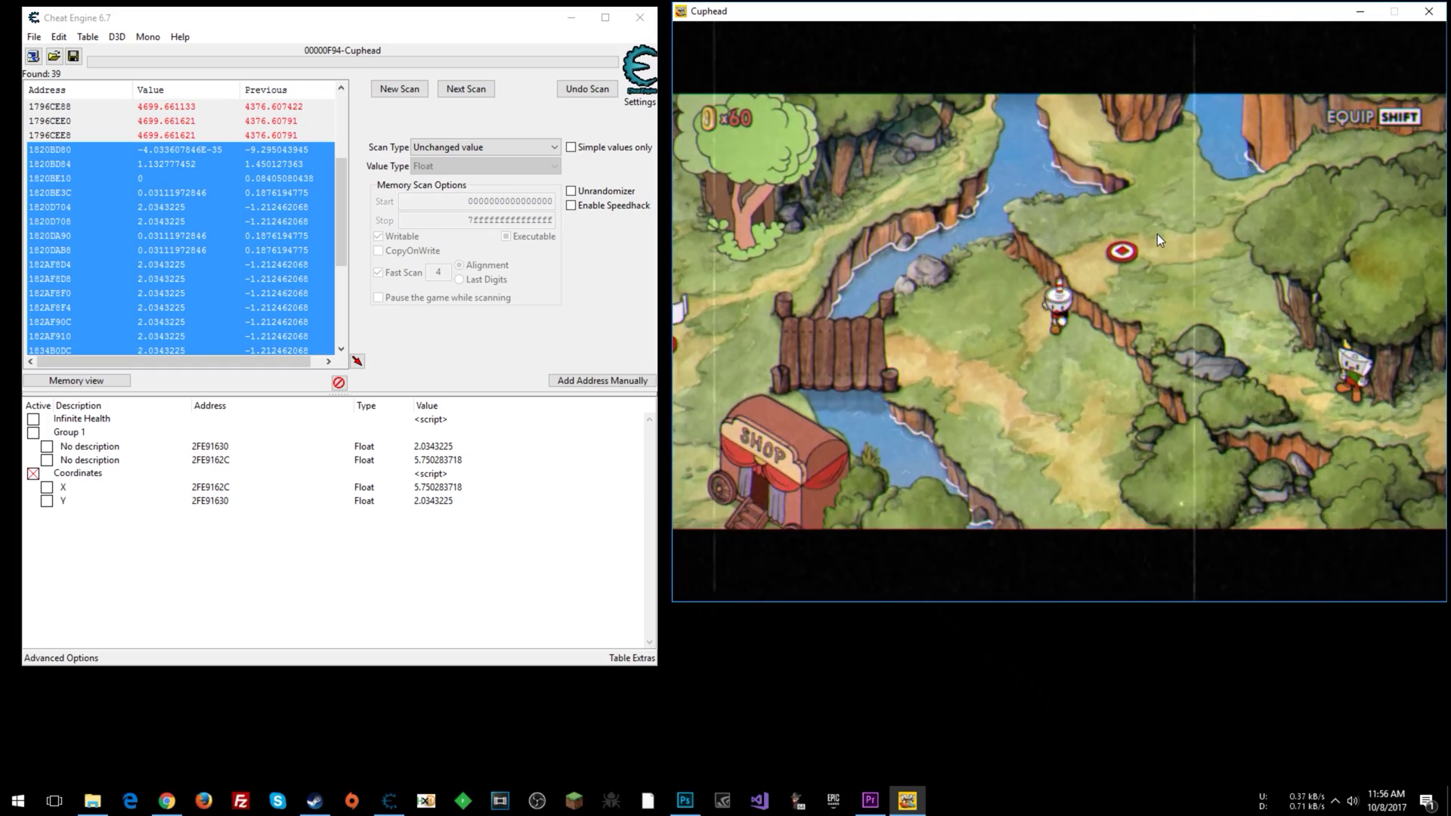
key(Down)
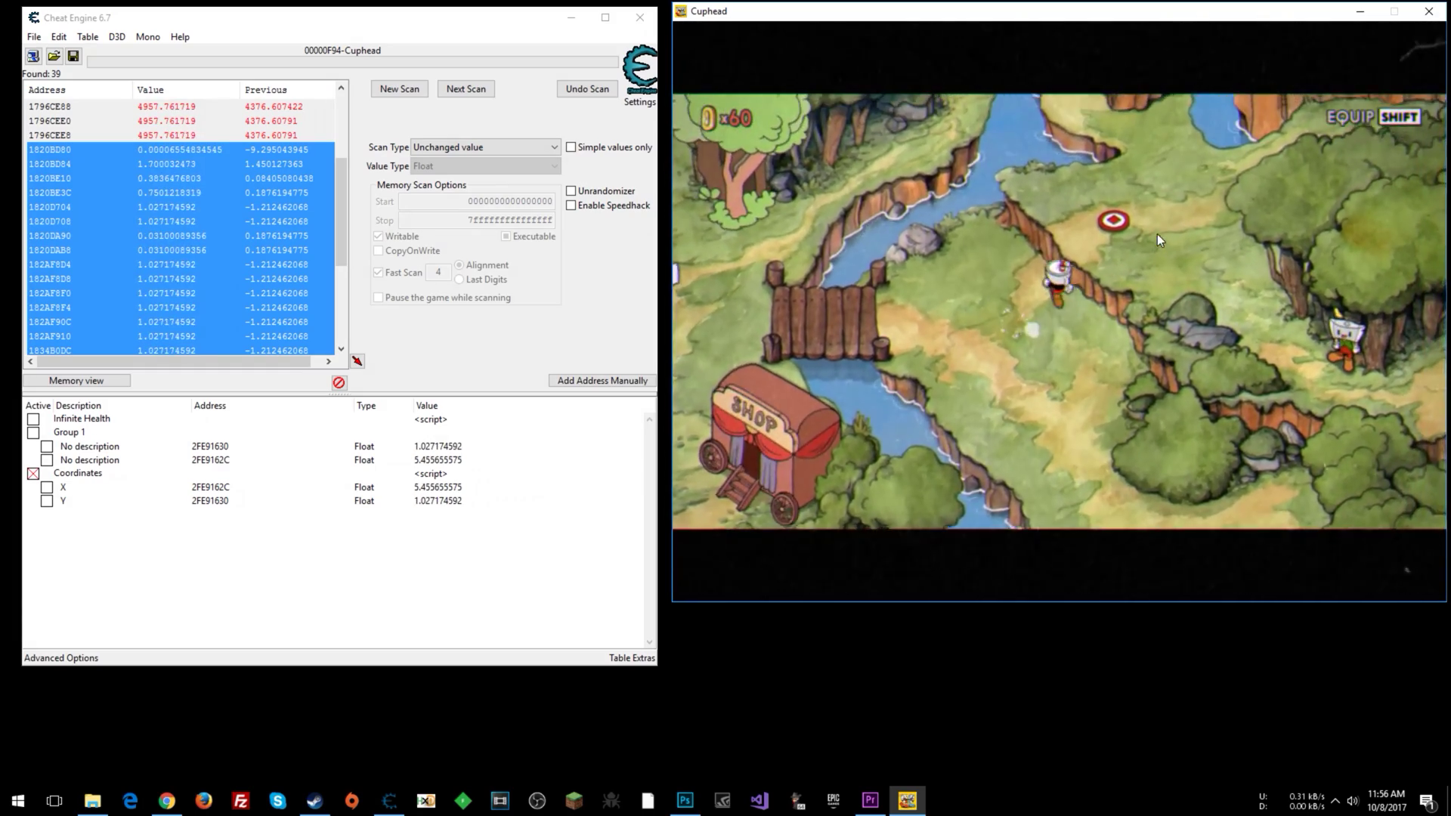
key(Left)
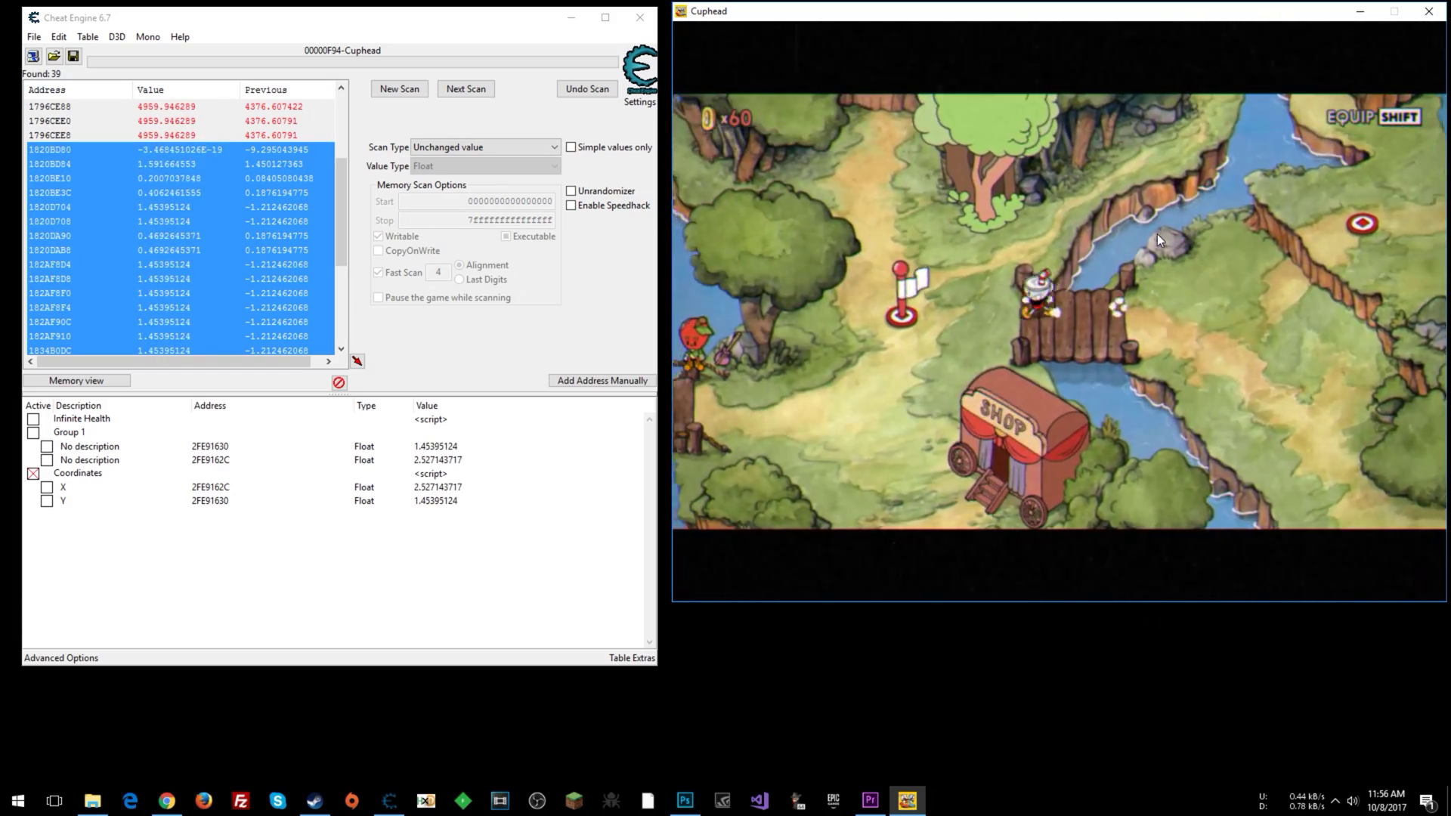
key(Right)
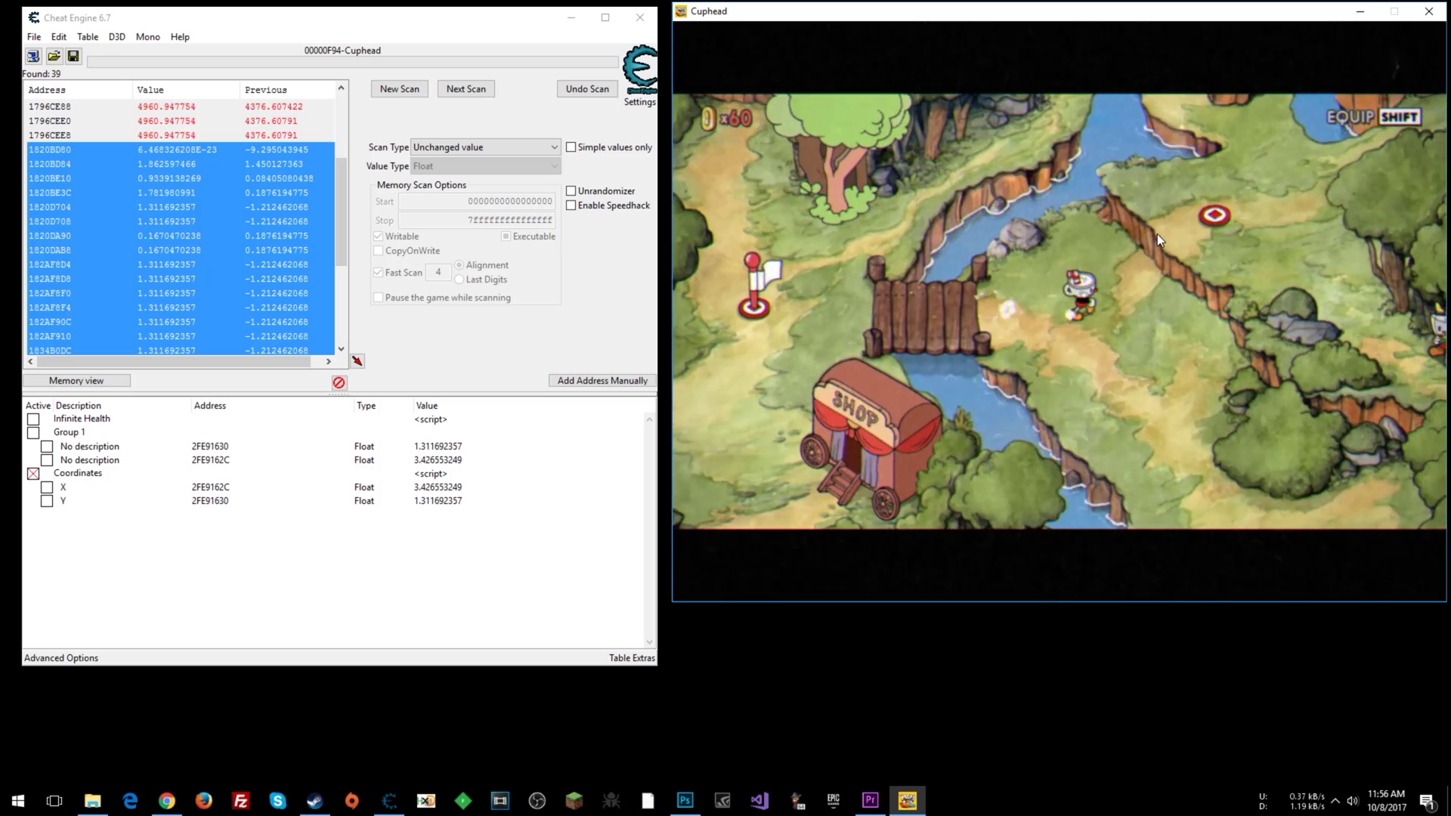
key(Up)
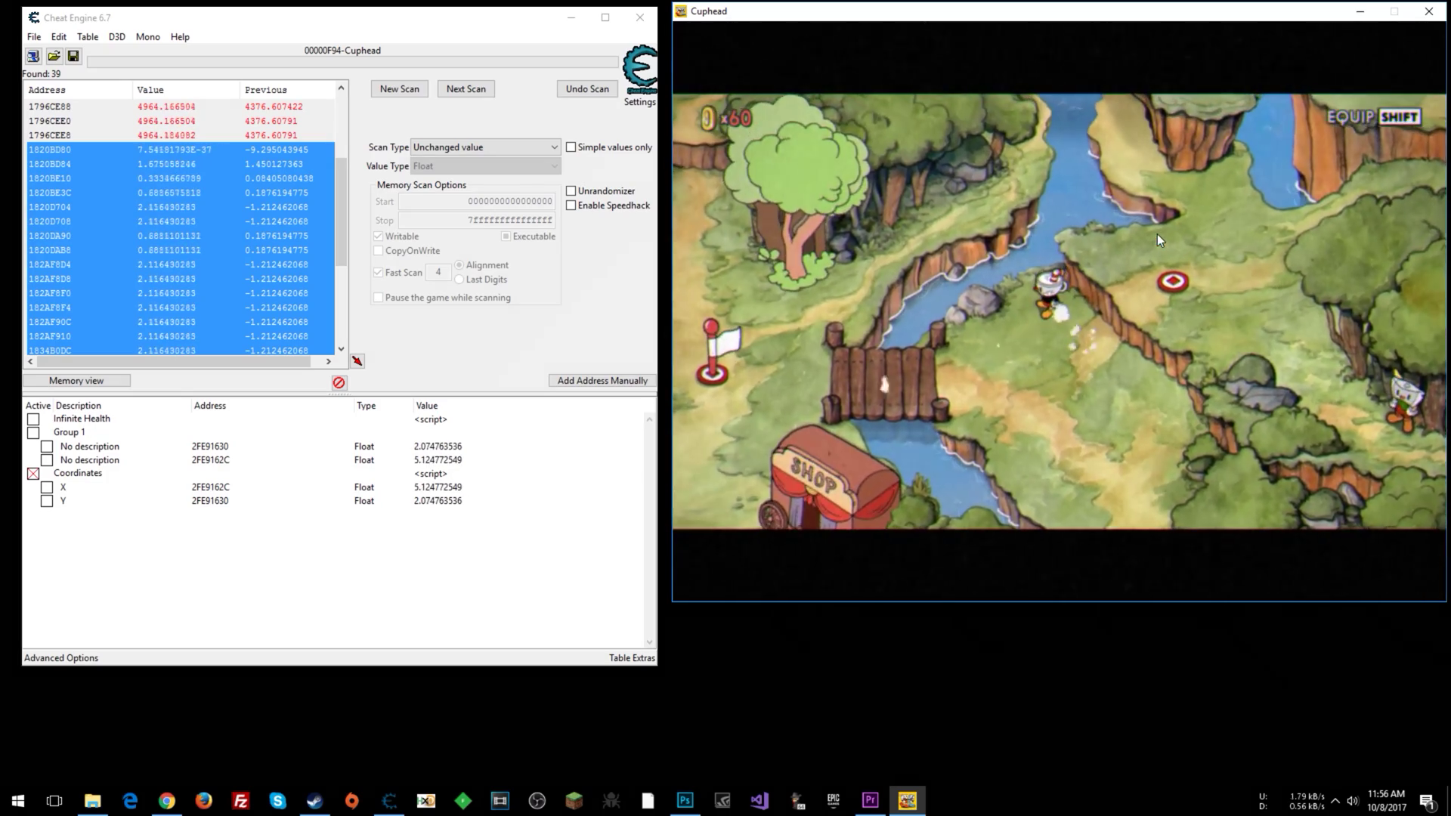
key(Down)
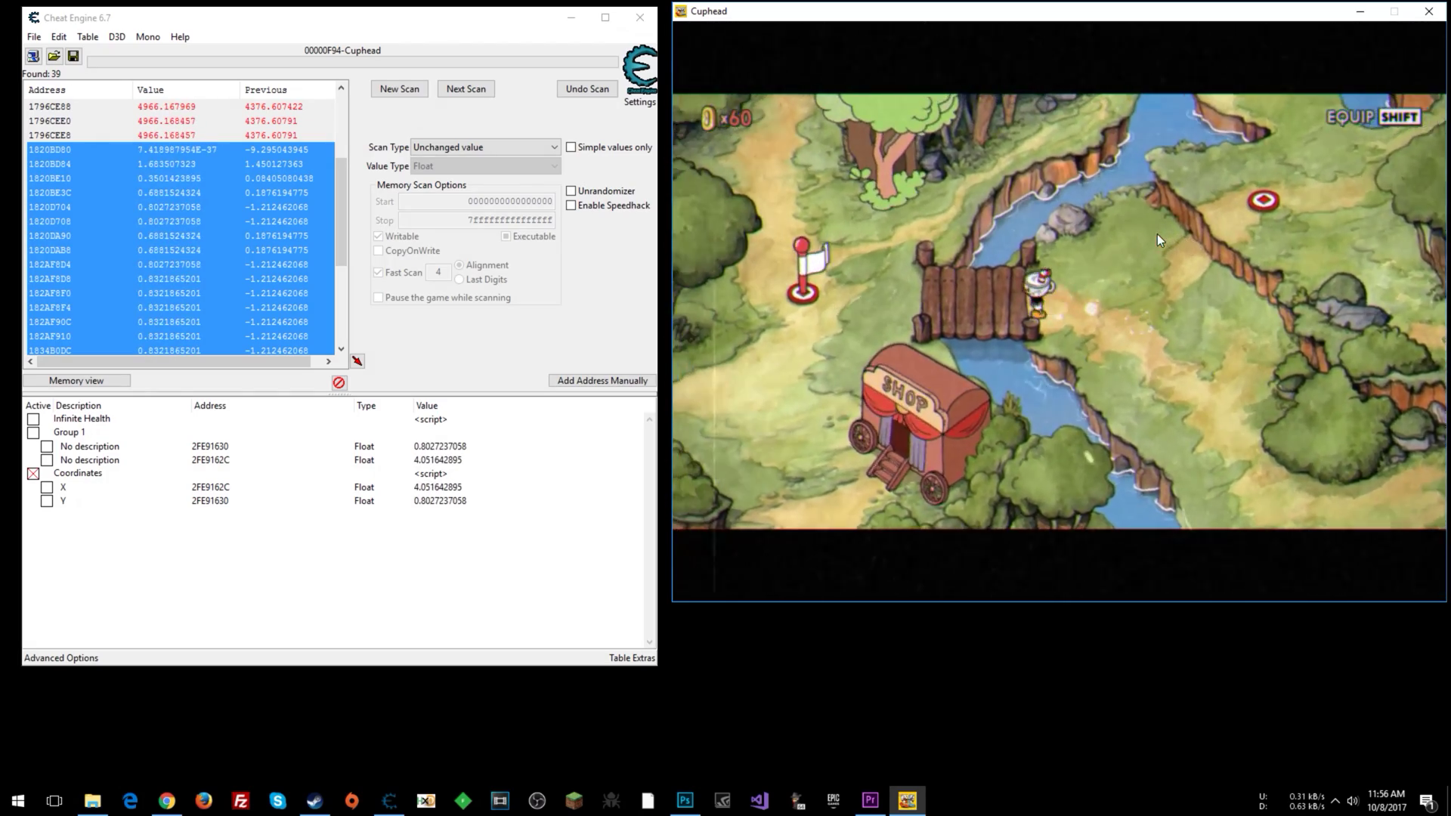
key(Right)
key(Up)
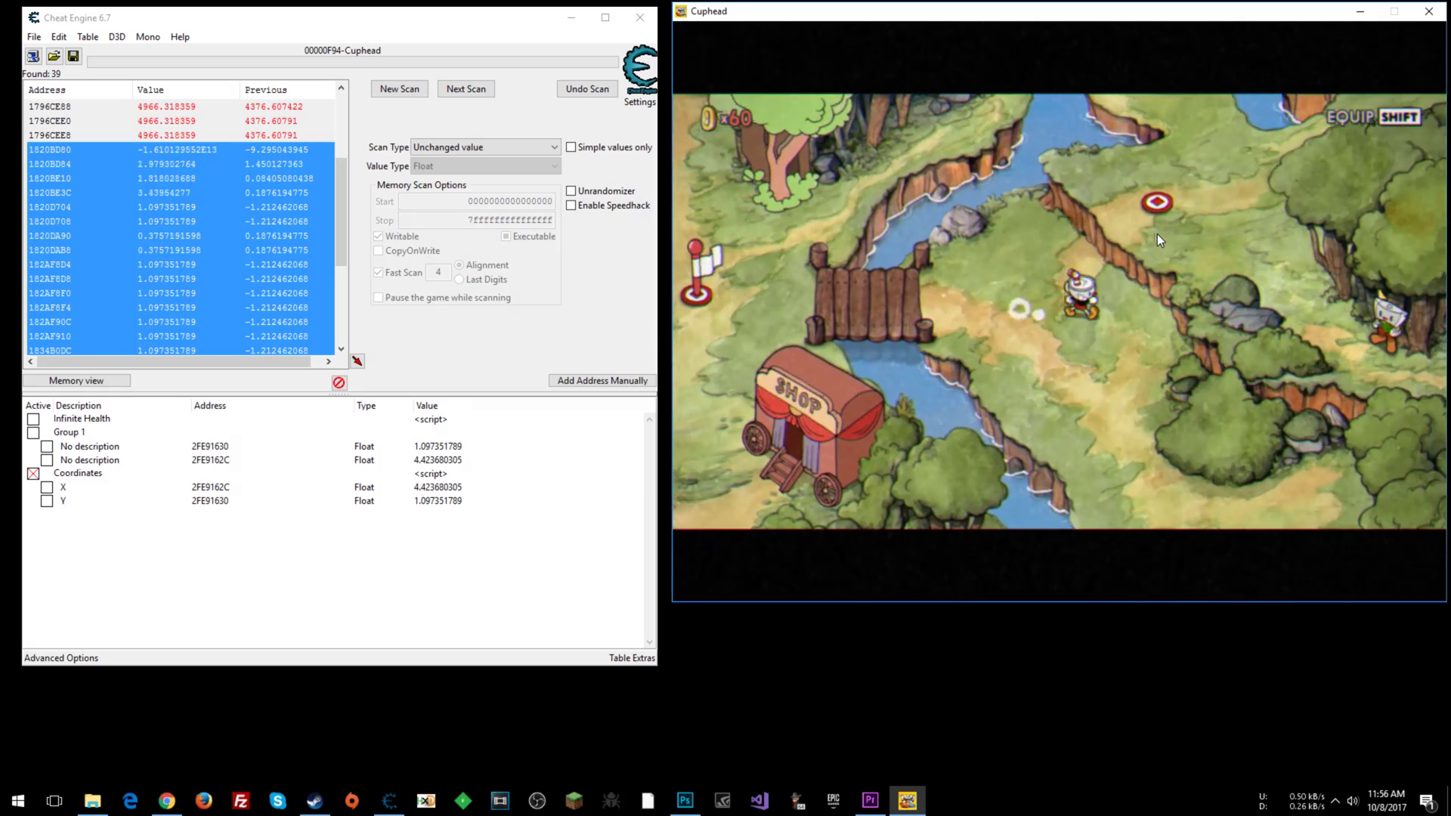
key(Down)
key(Left)
key(Up)
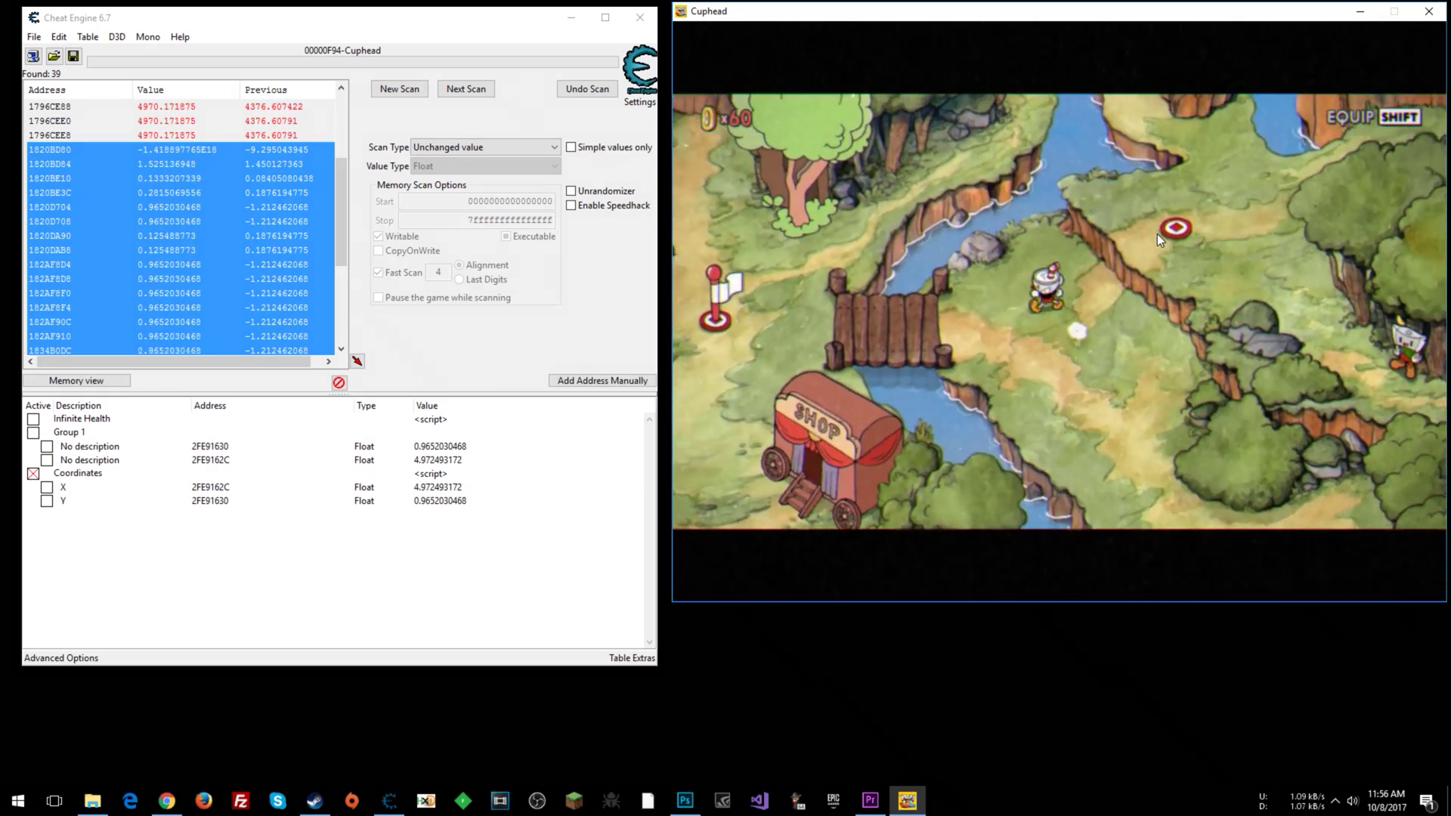
key(Right)
key(Up)
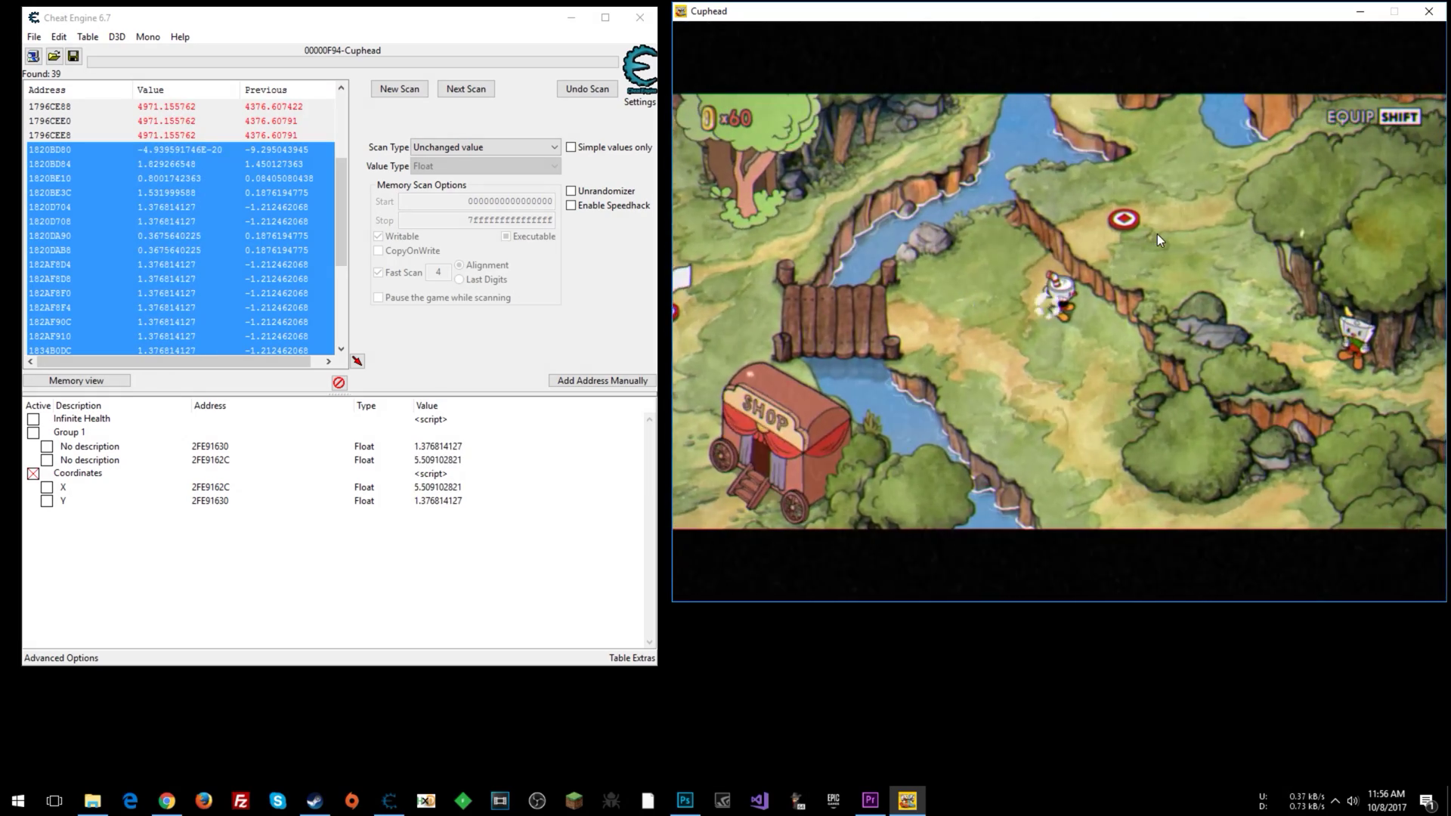
key(Right)
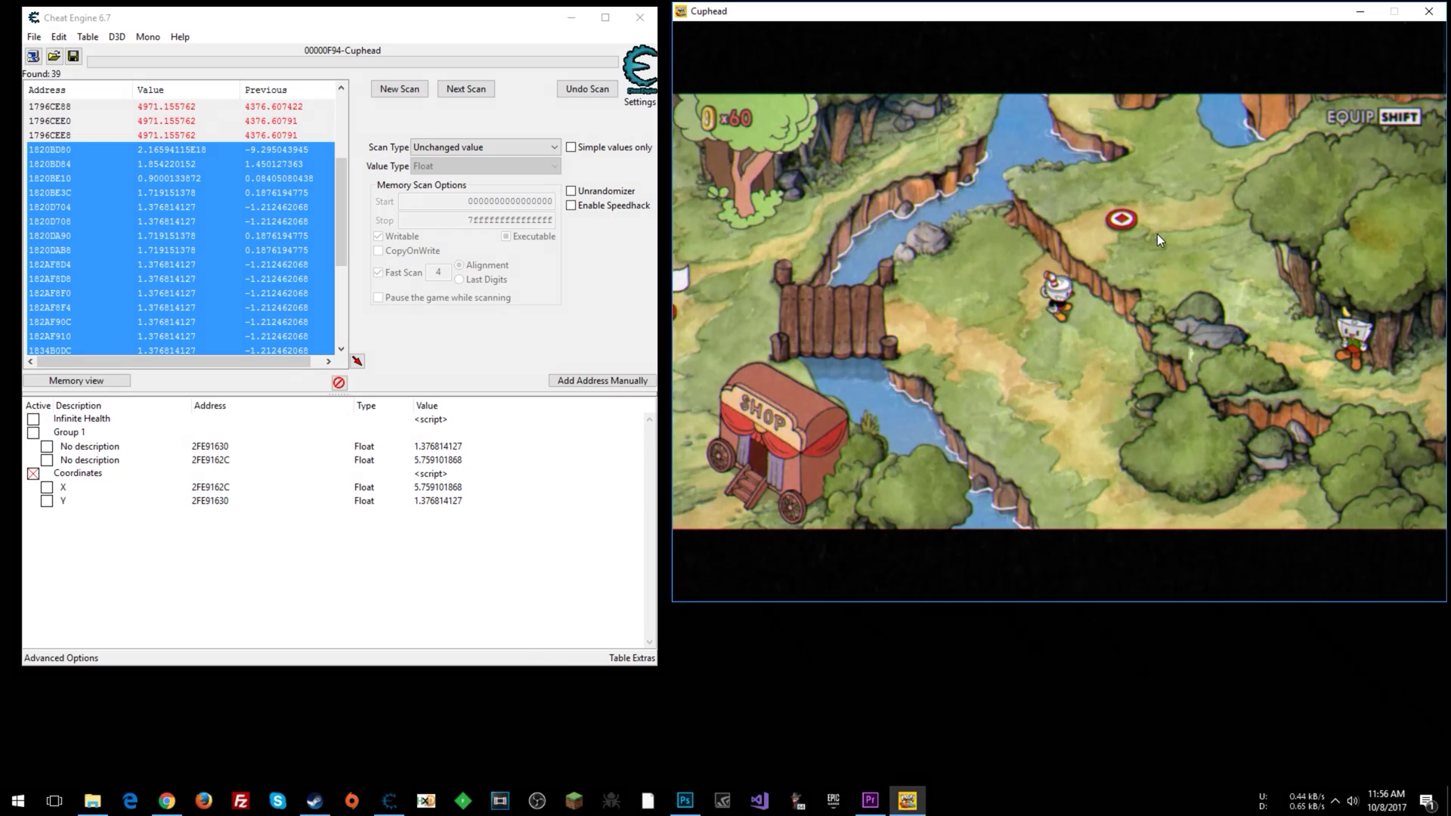